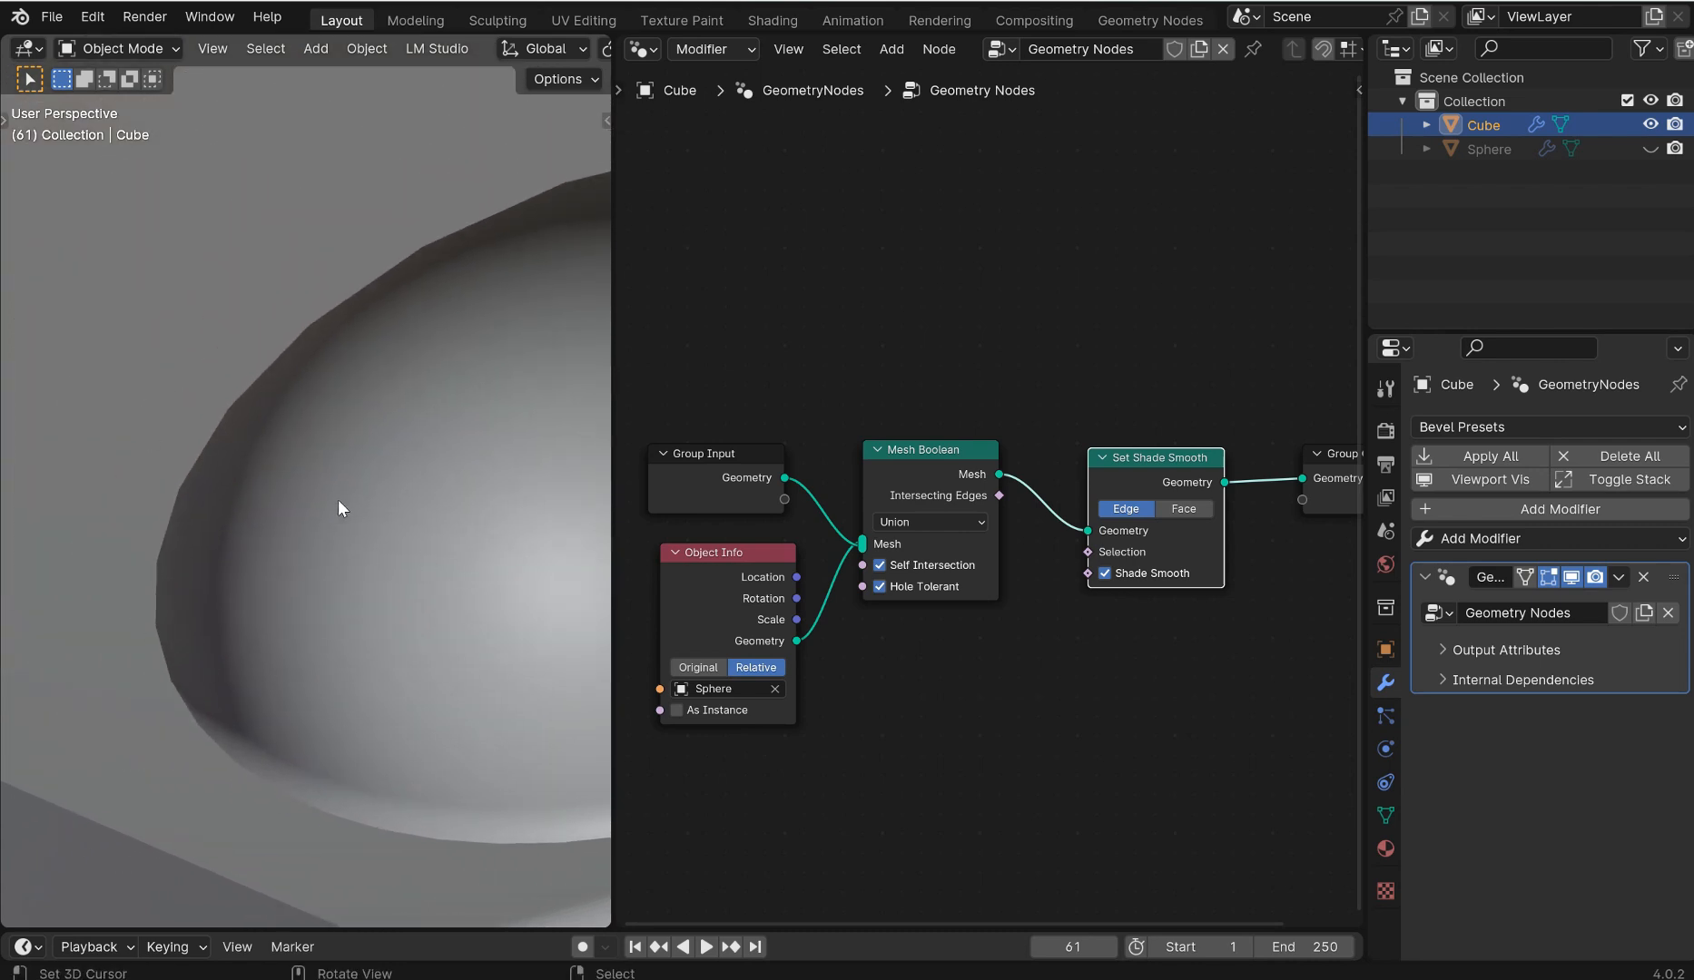
Apply the Geometry Nodes modifier on the Cube and on the Sphere, leaving the Cube selected.
{"action": "scroll", "coordinate": [338, 500], "scroll_direction": "down", "scroll_amount": 10}
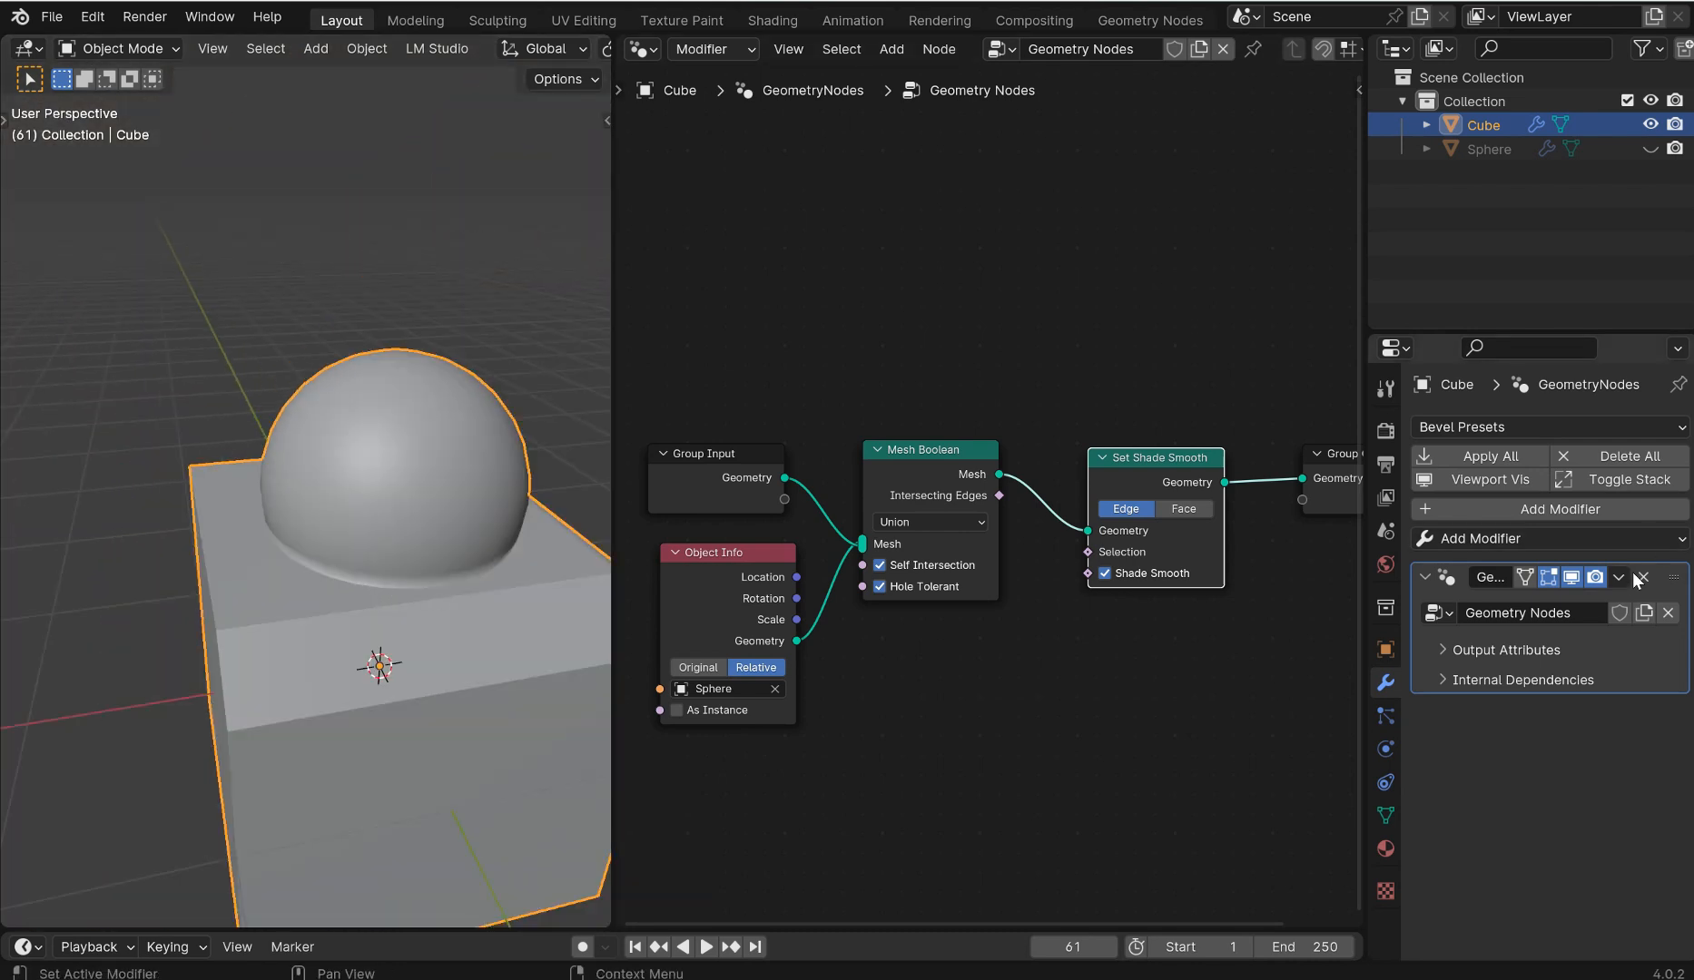
{"action": "left_click", "coordinate": [1619, 577]}
{"action": "left_click", "coordinate": [1556, 601]}
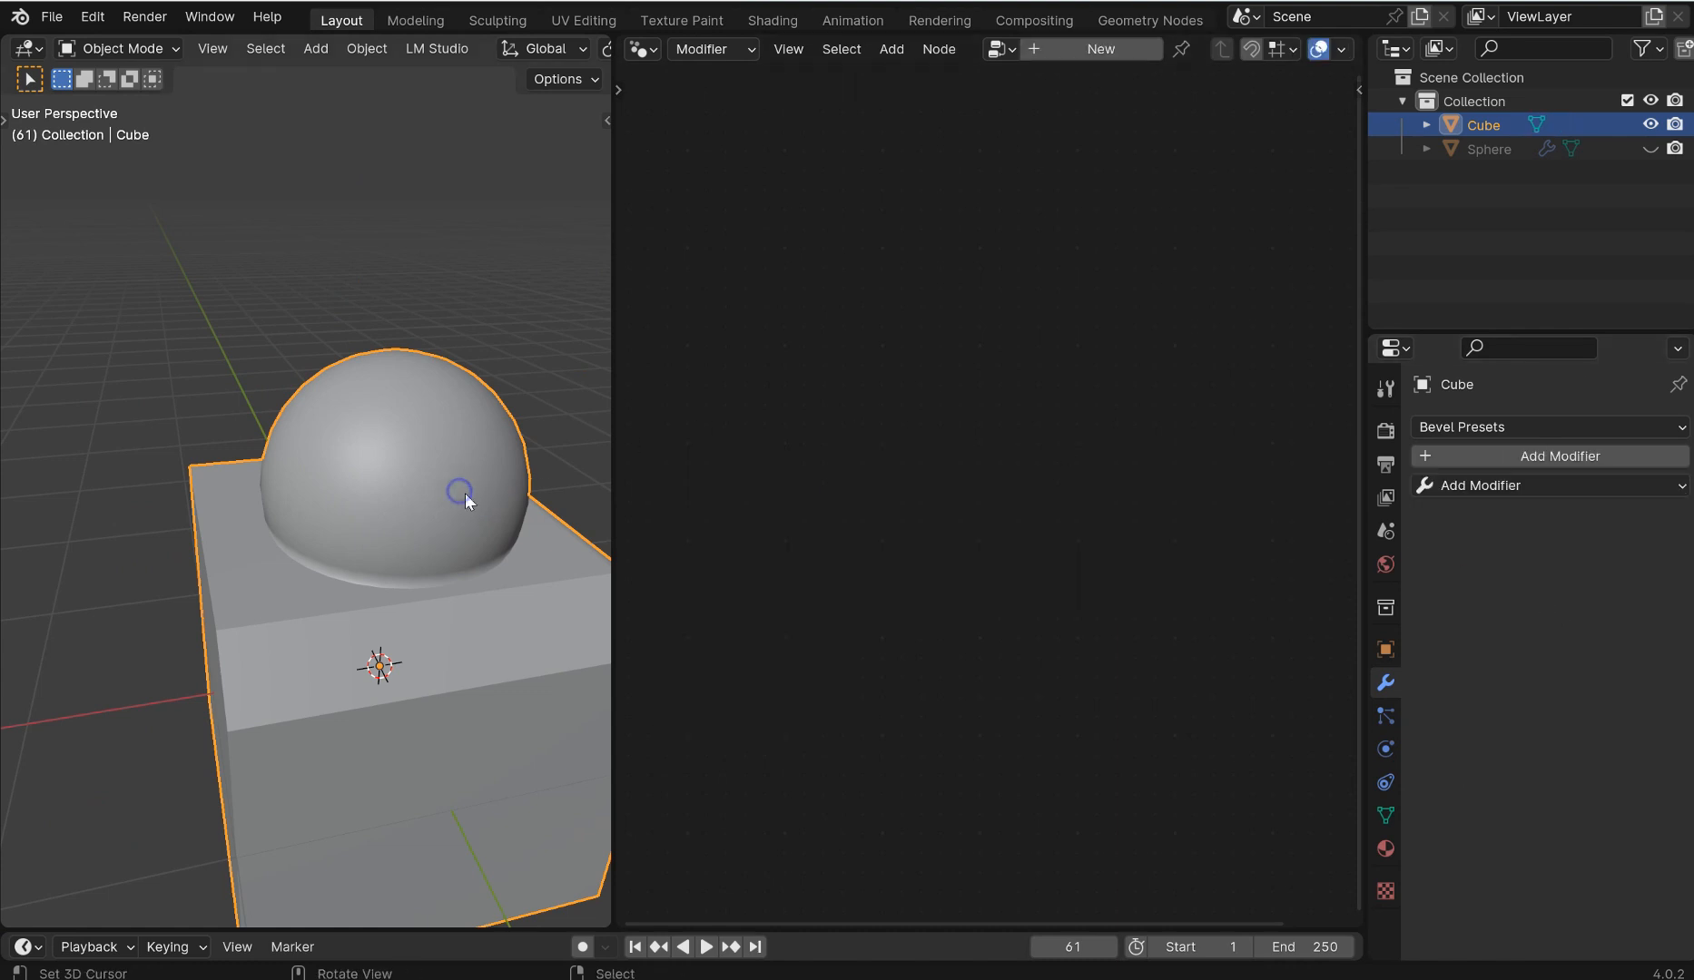
{"action": "scroll", "coordinate": [458, 489], "scroll_direction": "up", "scroll_amount": 2}
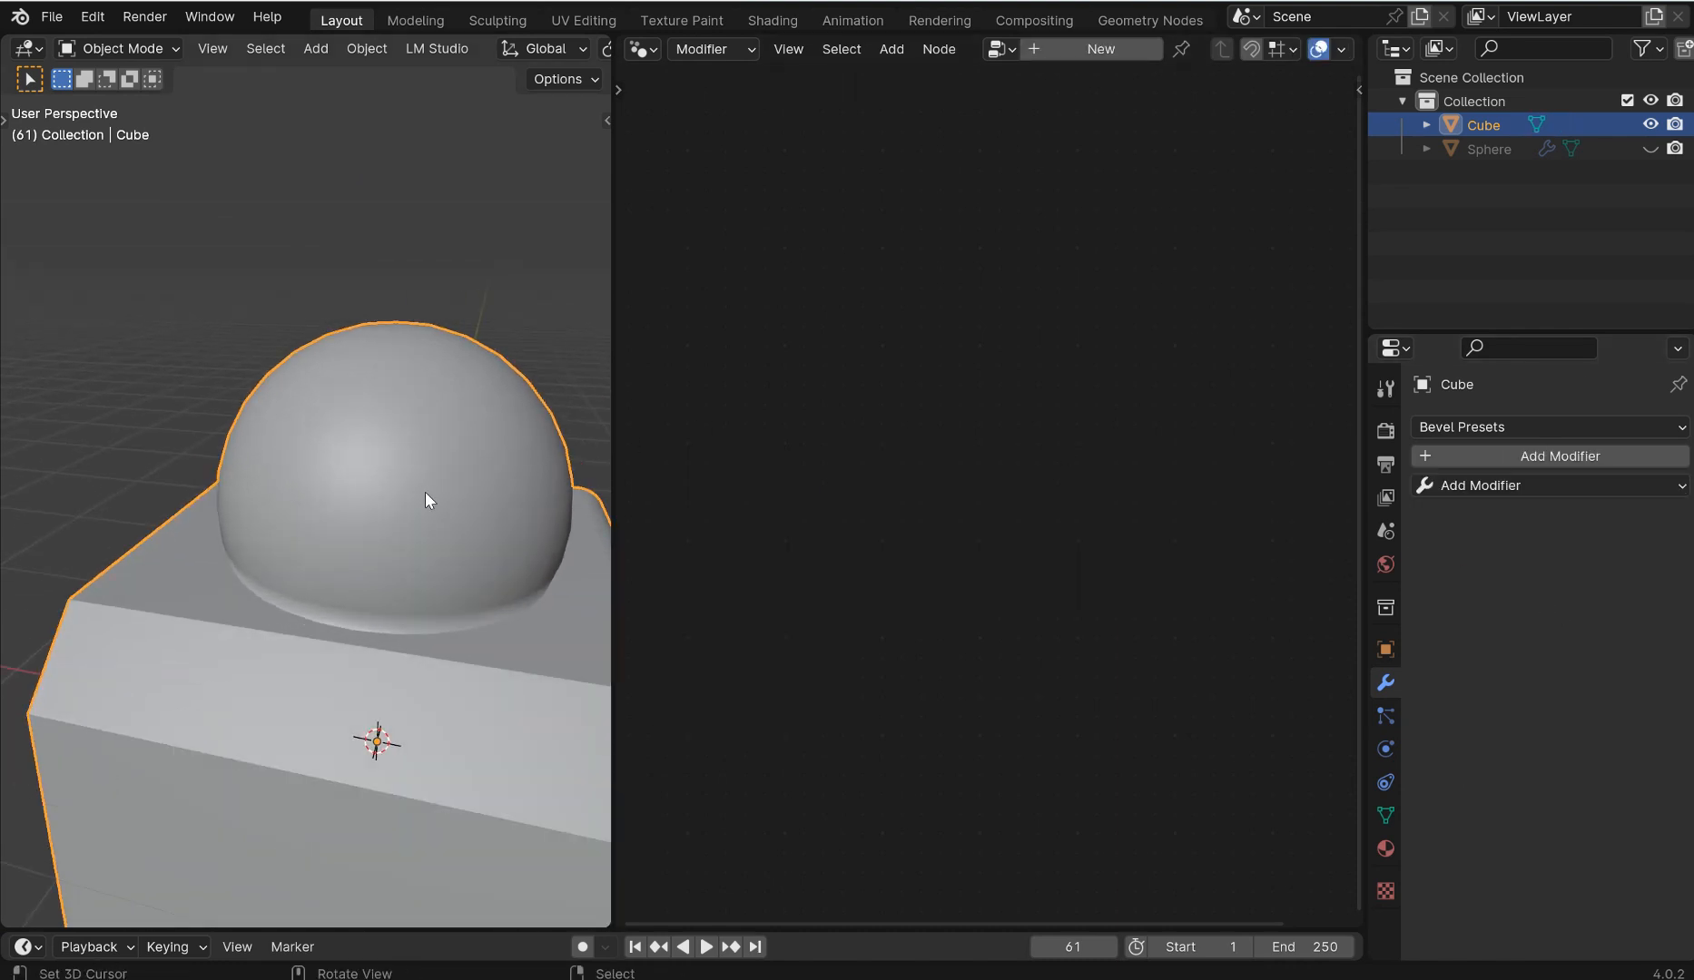
{"action": "left_click", "coordinate": [1487, 149]}
{"action": "left_click", "coordinate": [1620, 577]}
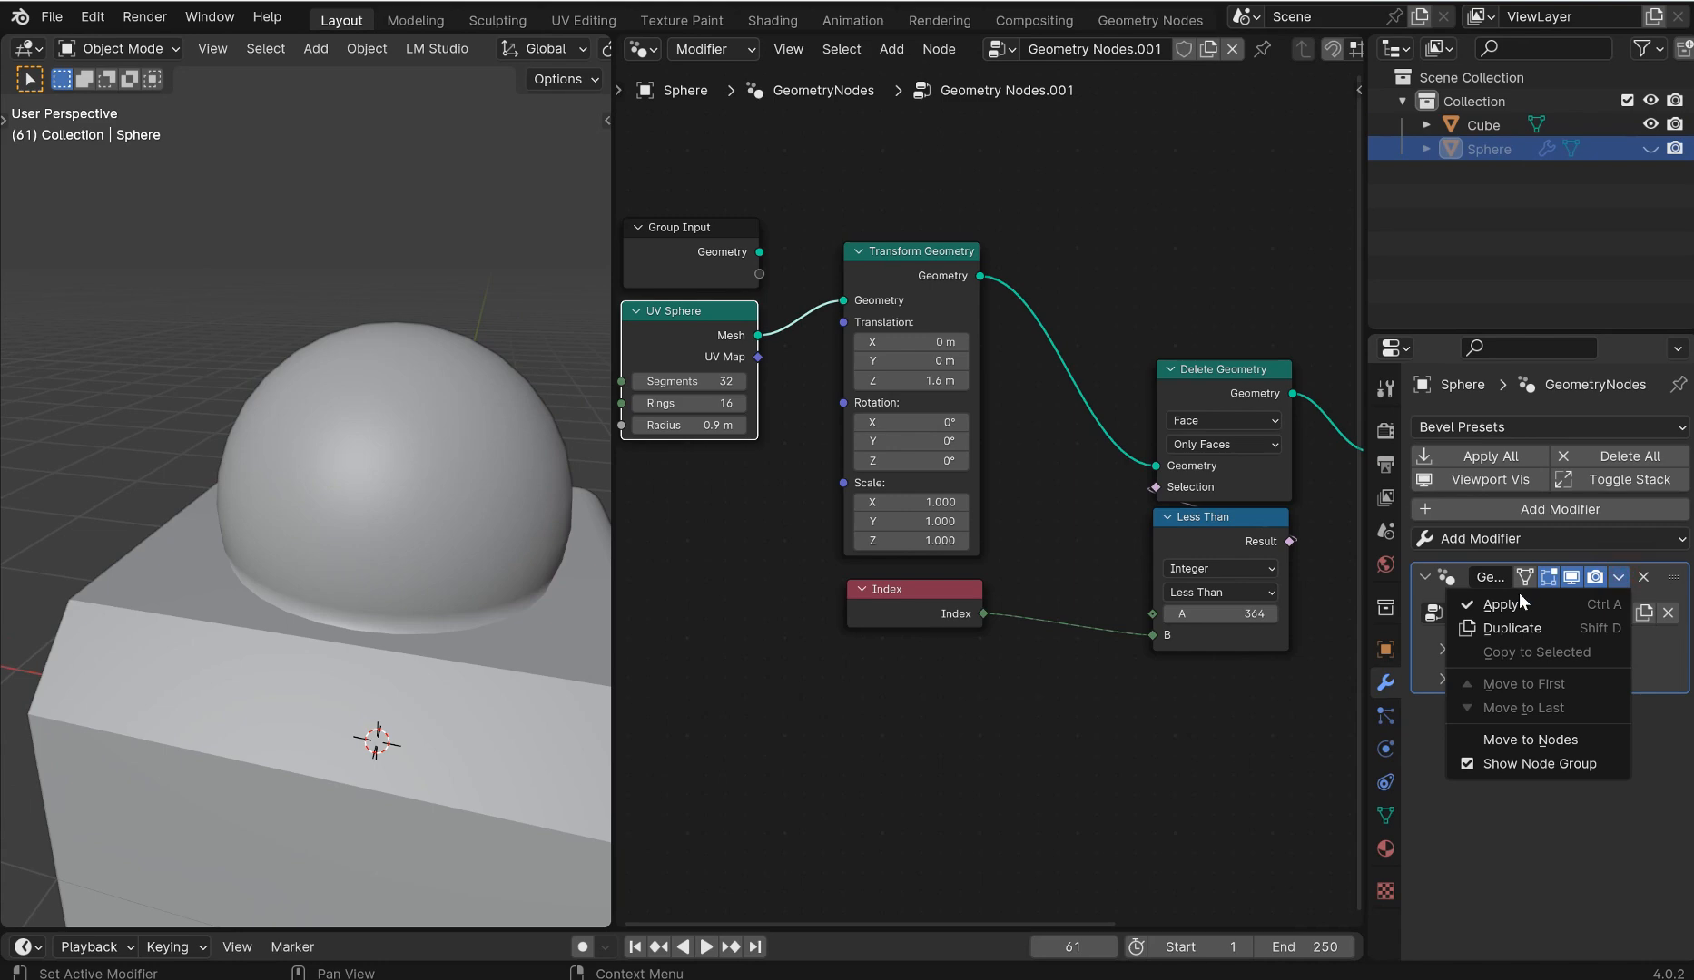
{"action": "left_click", "coordinate": [1520, 599]}
{"action": "left_click", "coordinate": [462, 483]}
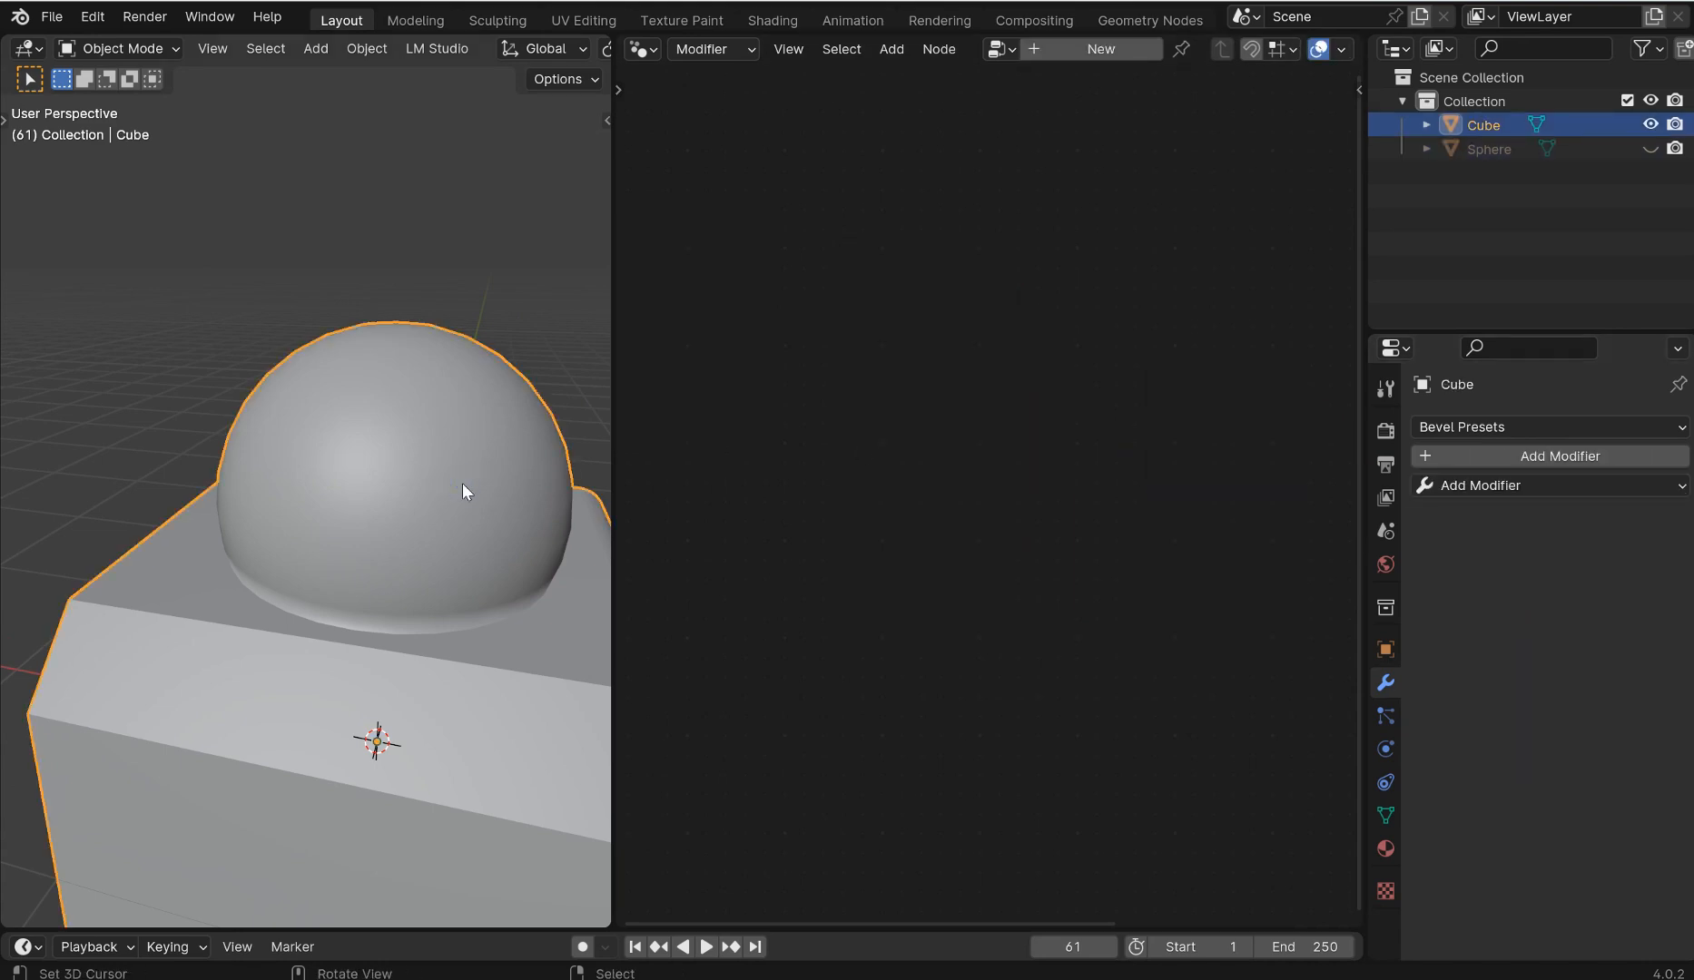
Bevel the edge loop where the dome meets the cube in Edit Mode, about 0.0476 m wide with 14 segments.
{"action": "key", "text": "Tab"}
{"action": "middle_click_drag", "start_coordinate": [445, 620], "coordinate": [360, 637]}
{"action": "left_click", "coordinate": [359, 645]}
{"action": "middle_click_drag", "start_coordinate": [279, 674], "coordinate": [407, 639]}
{"action": "right_click", "coordinate": [325, 640], "text": "alt"}
{"action": "key", "text": "ctrl+b"}
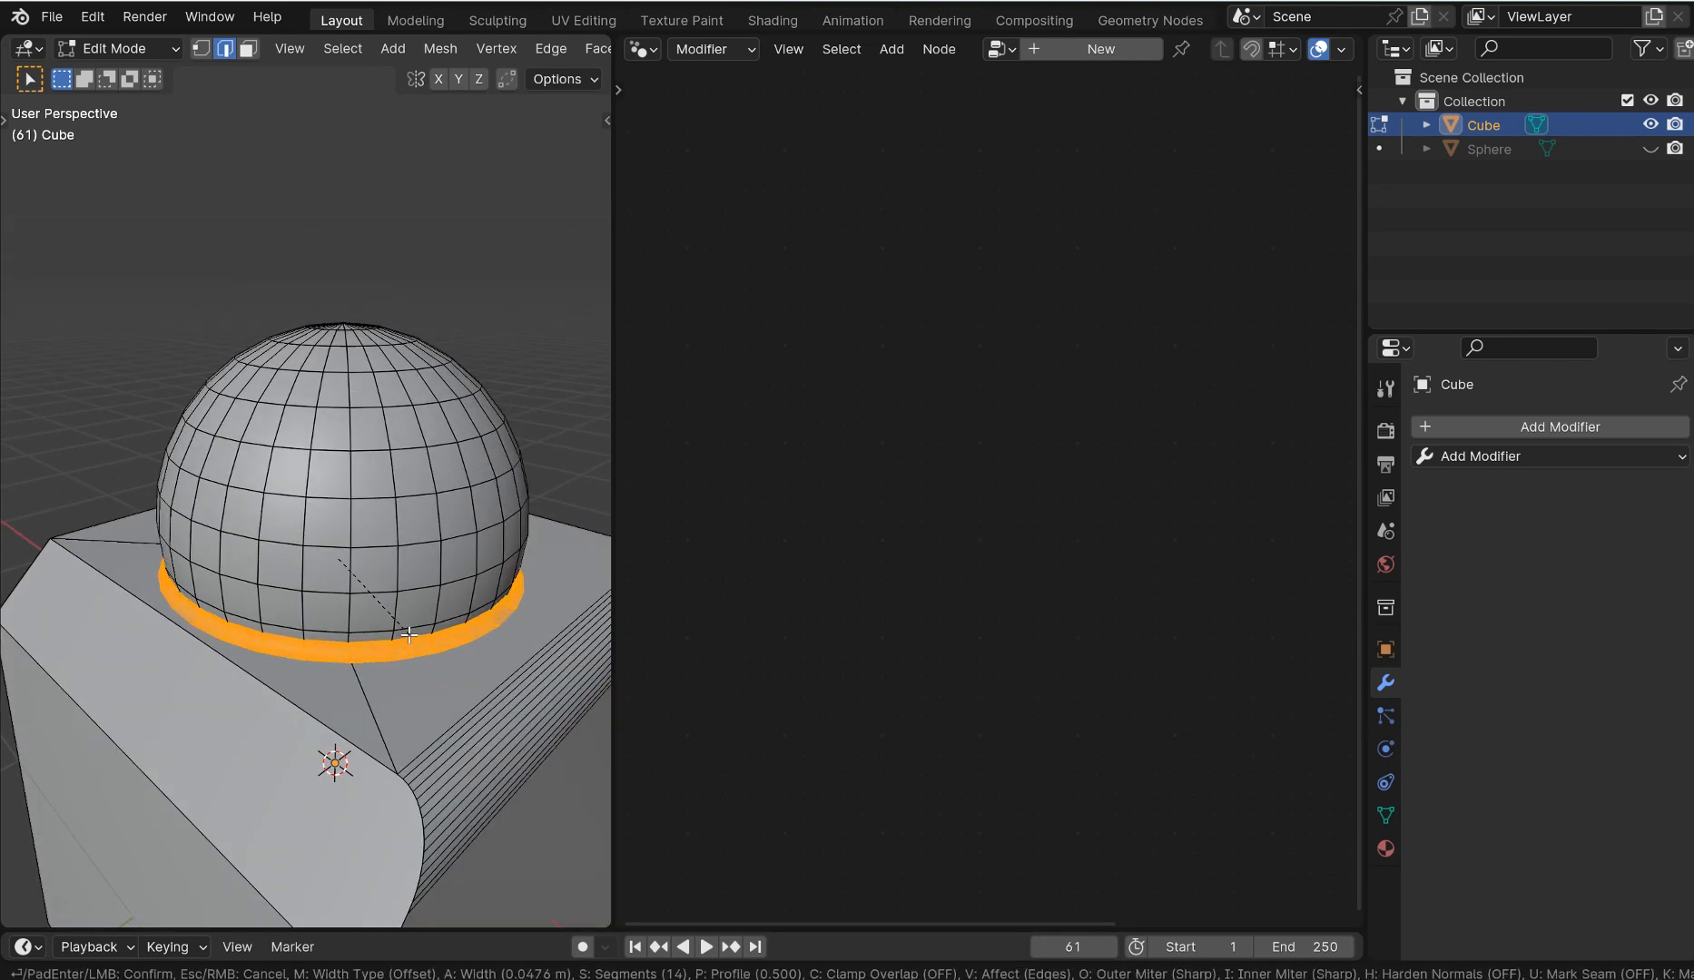
{"action": "left_click", "coordinate": [410, 636]}
Return to Object Mode and smooth the shading of the beveled mesh.
{"action": "key", "text": "Tab"}
{"action": "key", "text": "q"}
{"action": "left_click", "coordinate": [440, 603]}
{"action": "middle_click_drag", "start_coordinate": [439, 601], "coordinate": [419, 541]}
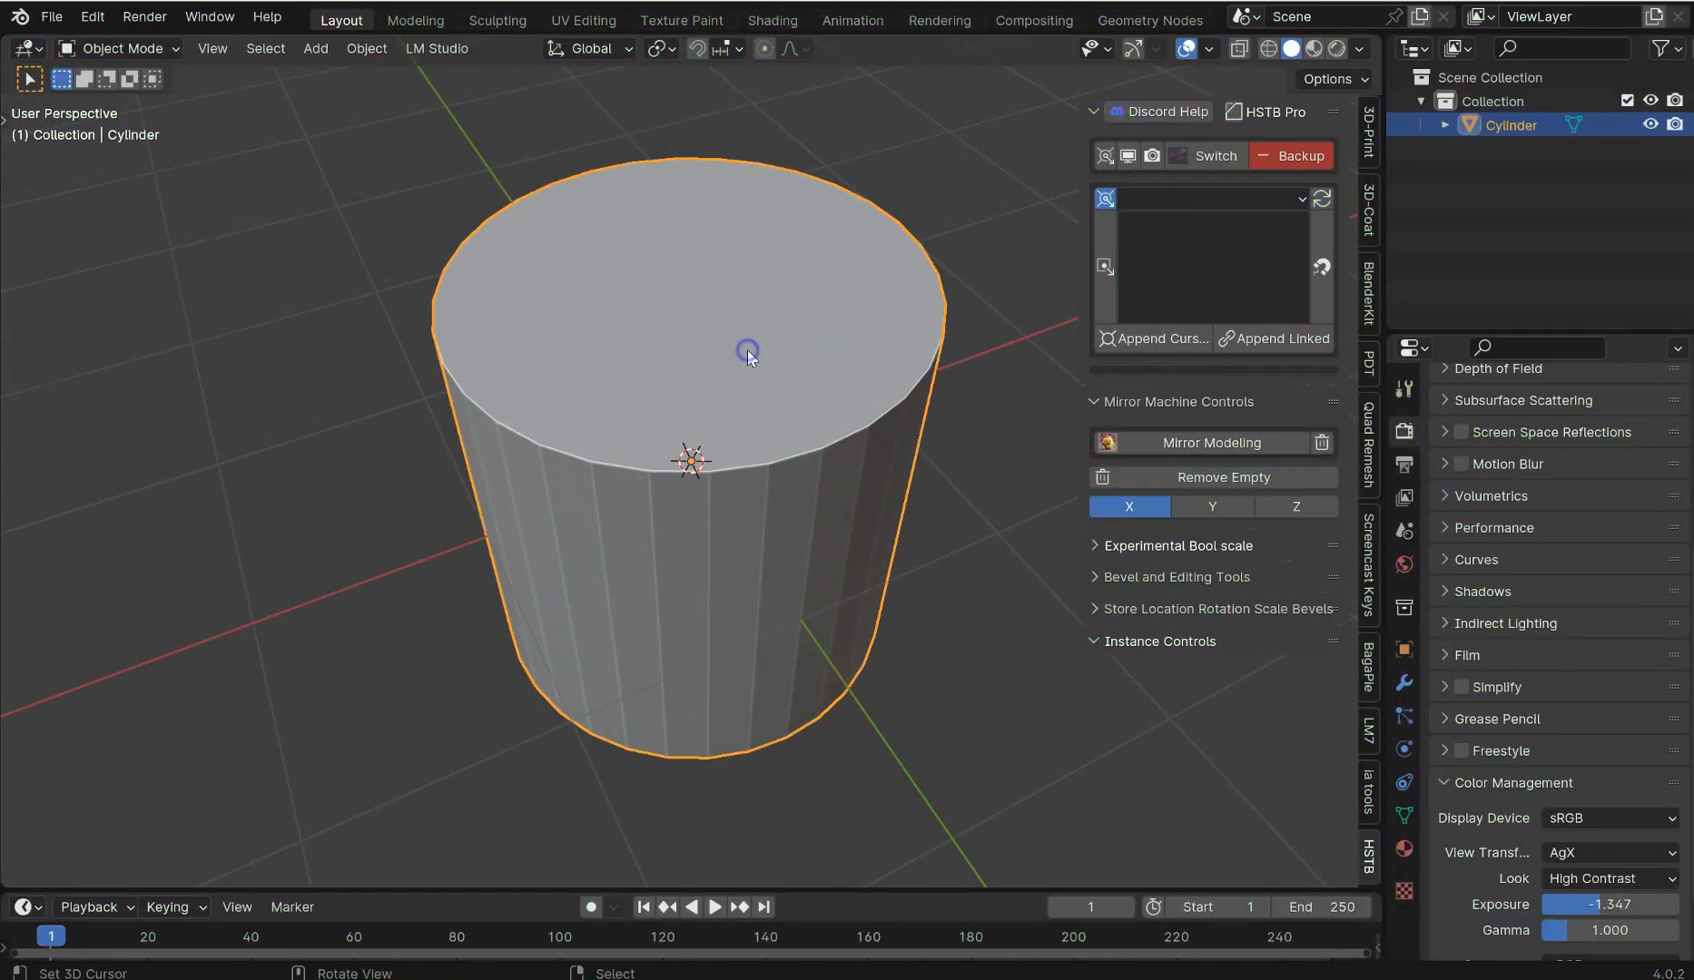
Delete the cylinder and add a cube at the world origin.
{"action": "key", "text": "Delete"}
{"action": "key", "text": "shift+a"}
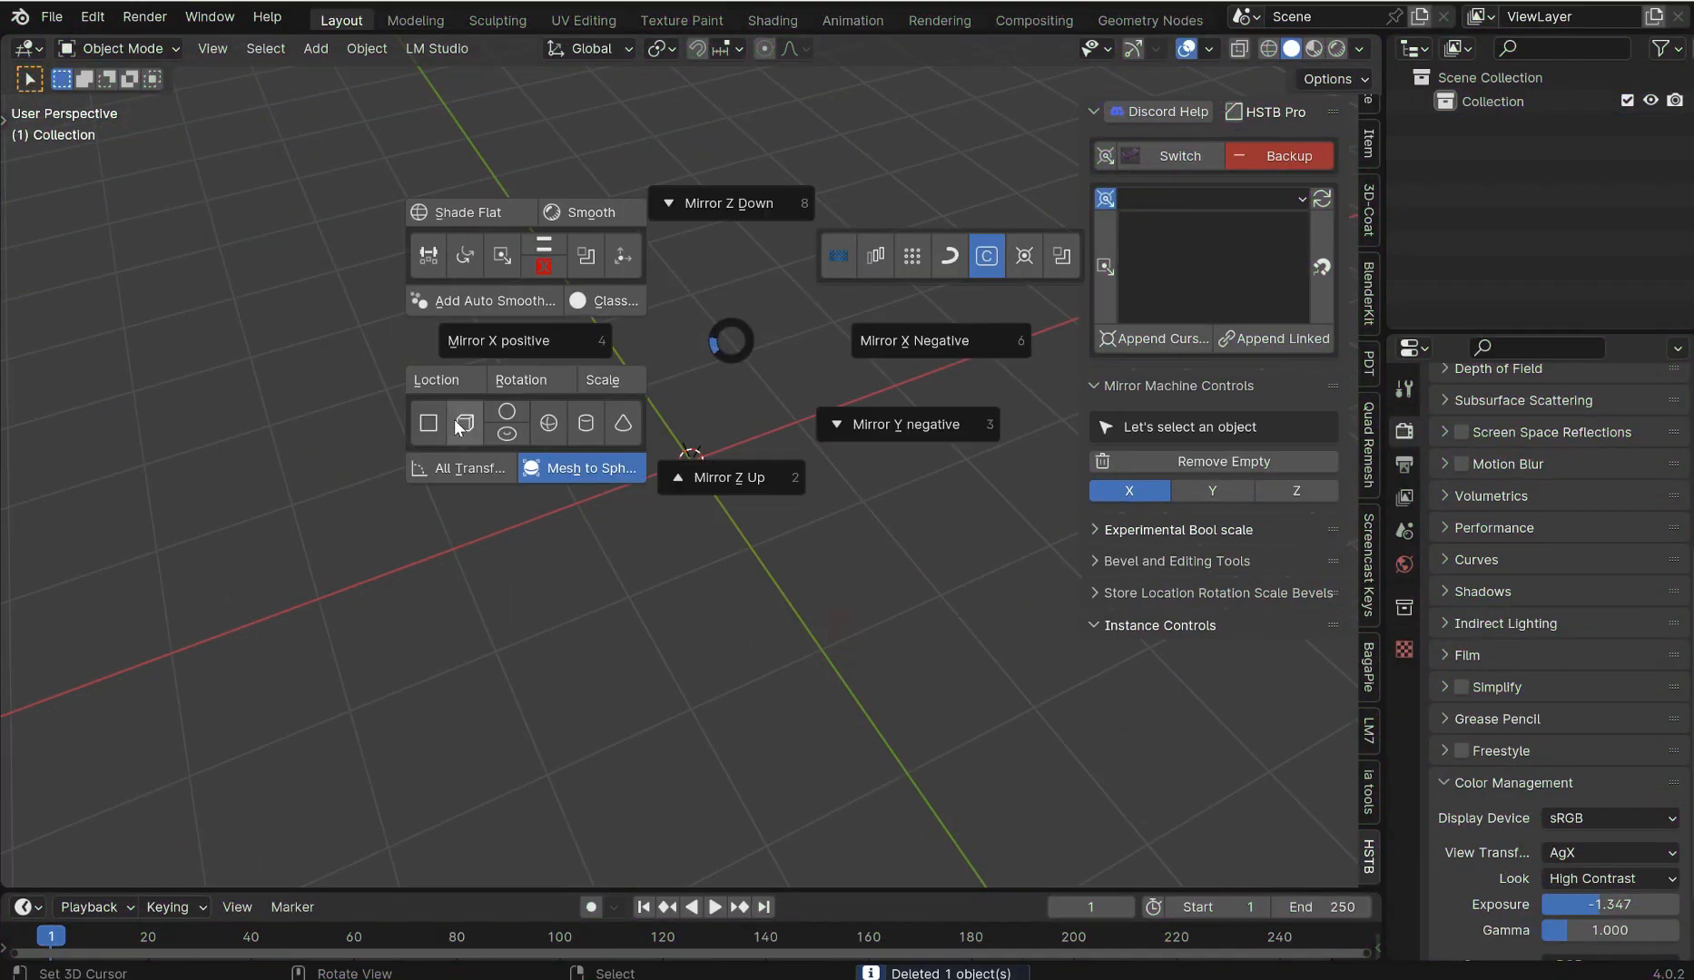
{"action": "left_click", "coordinate": [457, 423]}
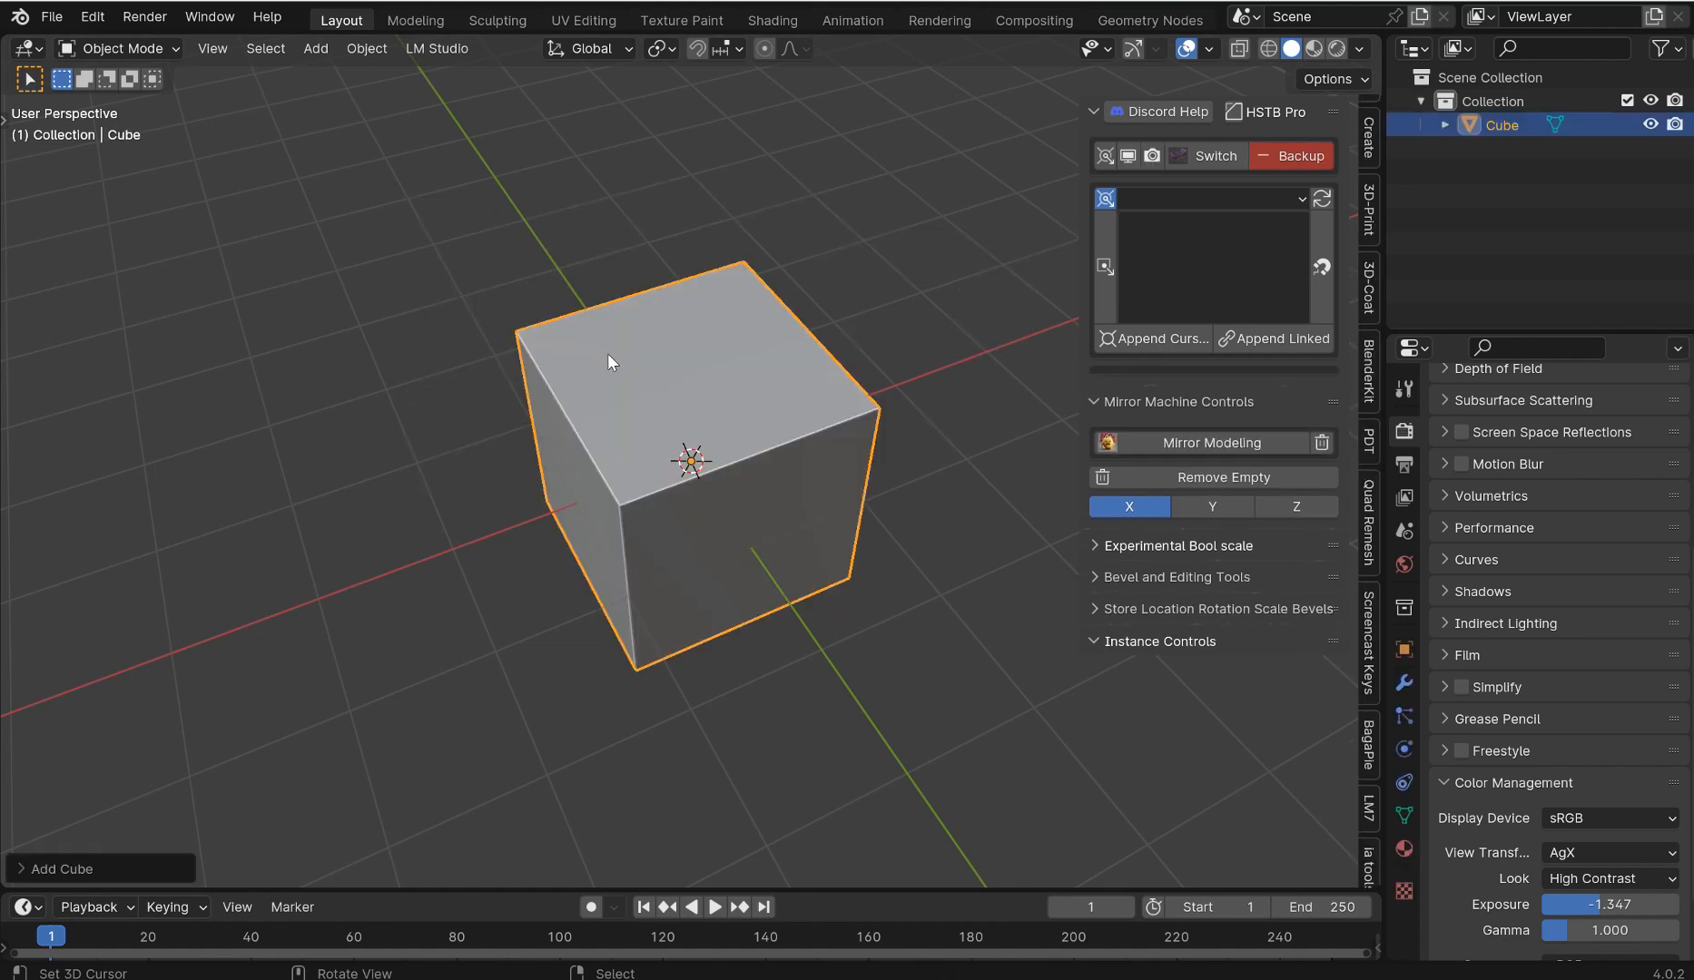
{"action": "left_click", "coordinate": [63, 18]}
Add a sphere, raise it about 1.02 m along Z and scale it down to about 1.51 m in diameter.
{"action": "mouse_move", "coordinate": [114, 414]}
{"action": "key", "text": "q"}
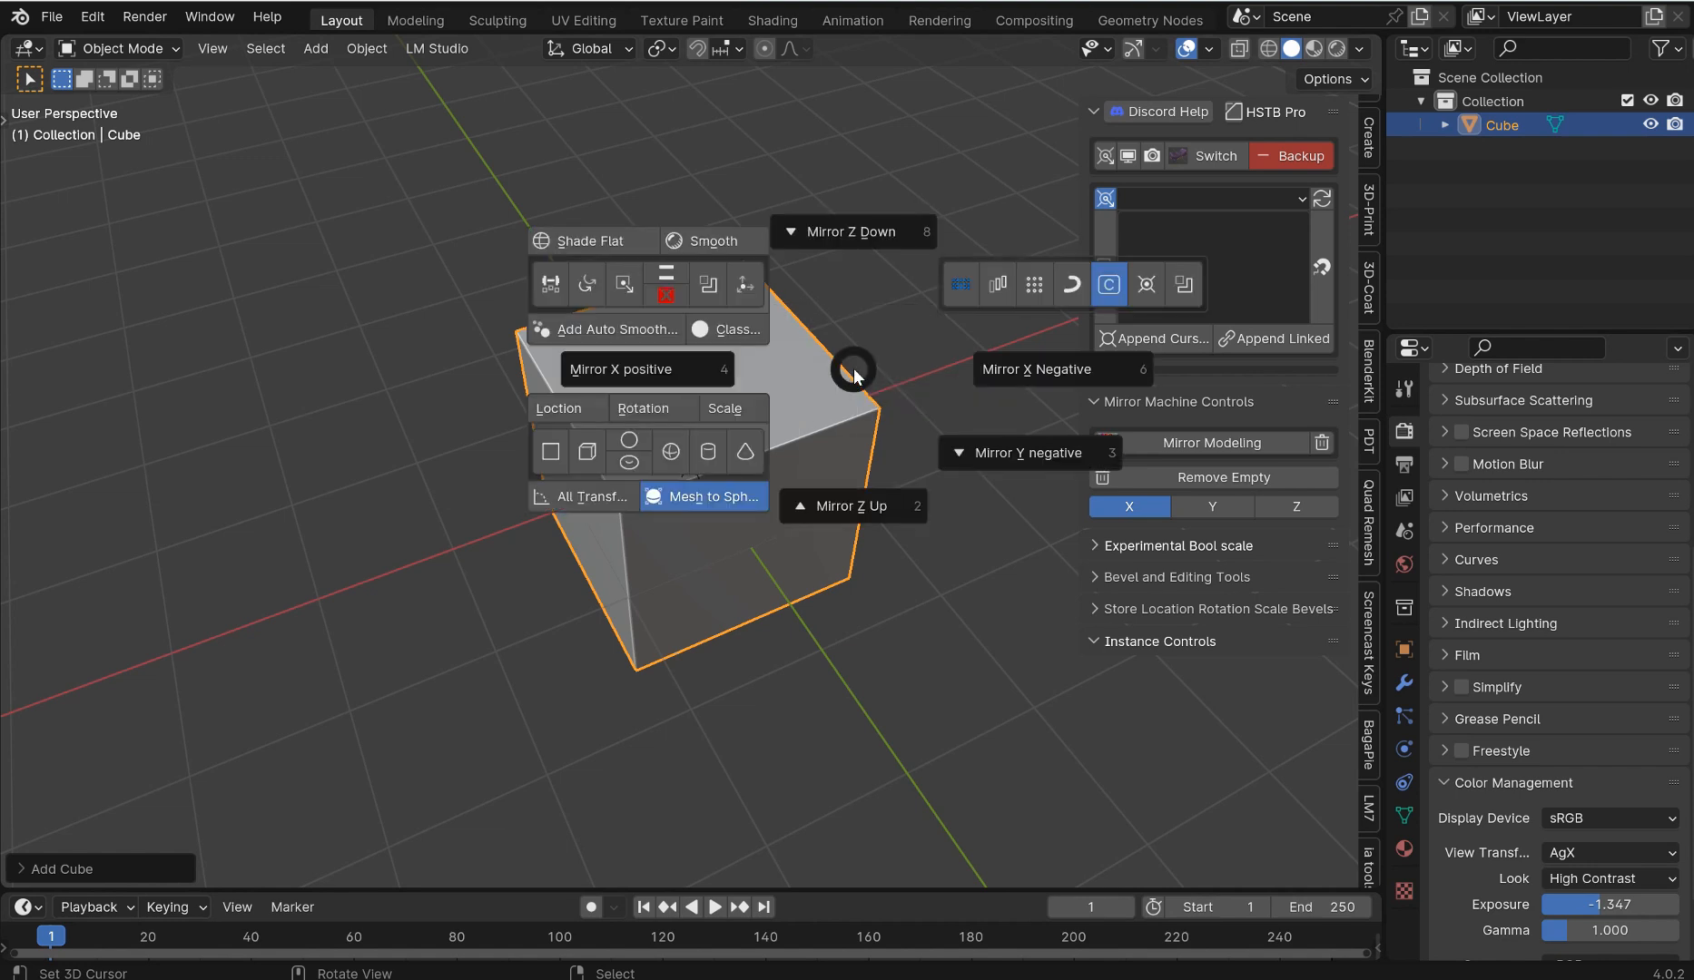
{"action": "left_click", "coordinate": [670, 447]}
{"action": "key", "text": "g"}
{"action": "key", "text": "z"}
{"action": "left_click", "coordinate": [718, 394]}
{"action": "key", "text": "s"}
{"action": "left_click", "coordinate": [853, 279]}
{"action": "scroll", "coordinate": [807, 365], "scroll_direction": "up", "scroll_amount": 4}
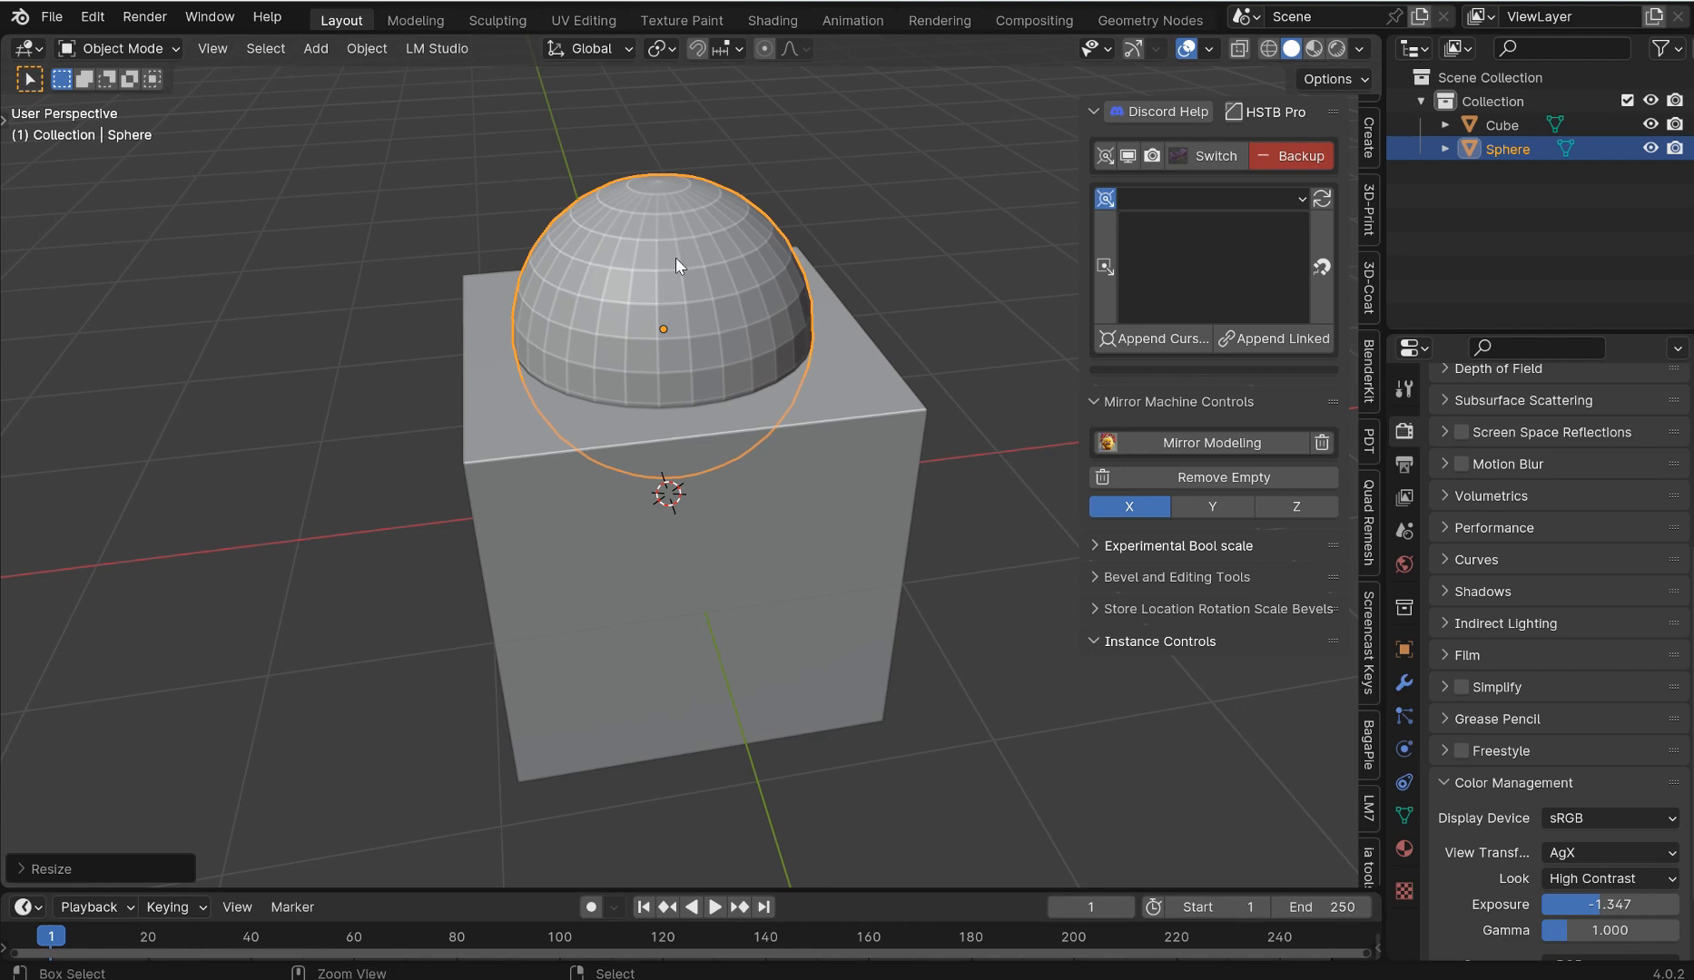
Apply the sphere's scale and give it auto smooth shading.
{"action": "key", "text": "ctrl+a"}
{"action": "left_click", "coordinate": [629, 304]}
{"action": "middle_click_drag", "start_coordinate": [722, 234], "coordinate": [658, 315]}
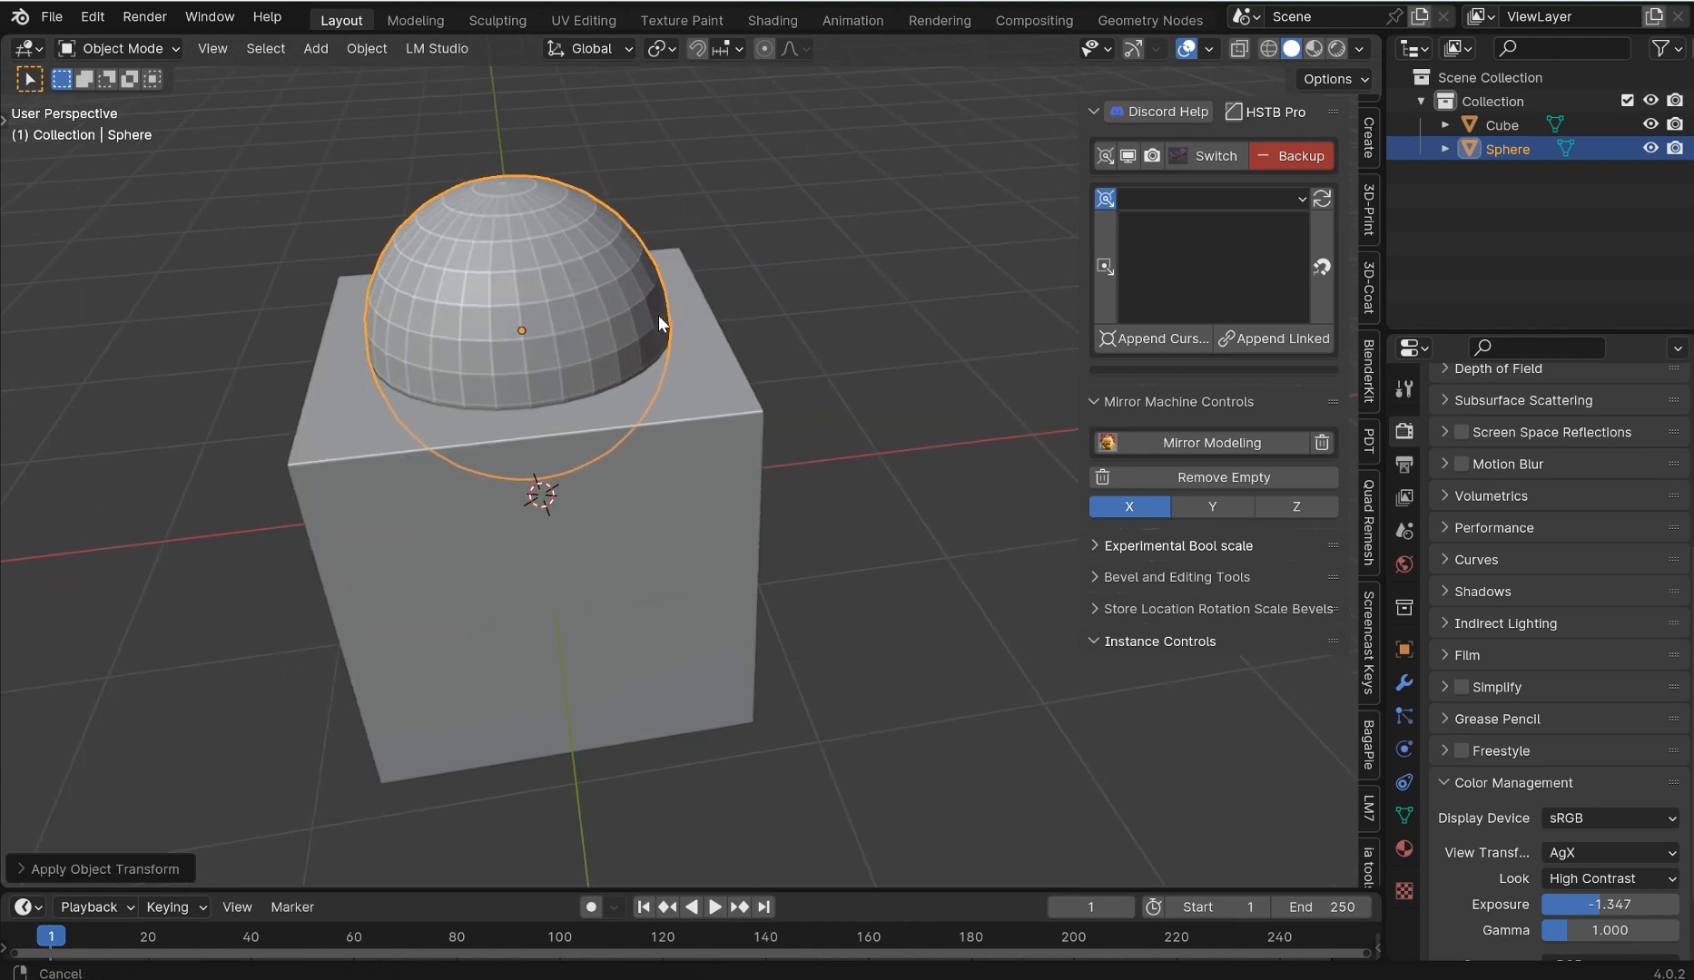
{"action": "key", "text": "q"}
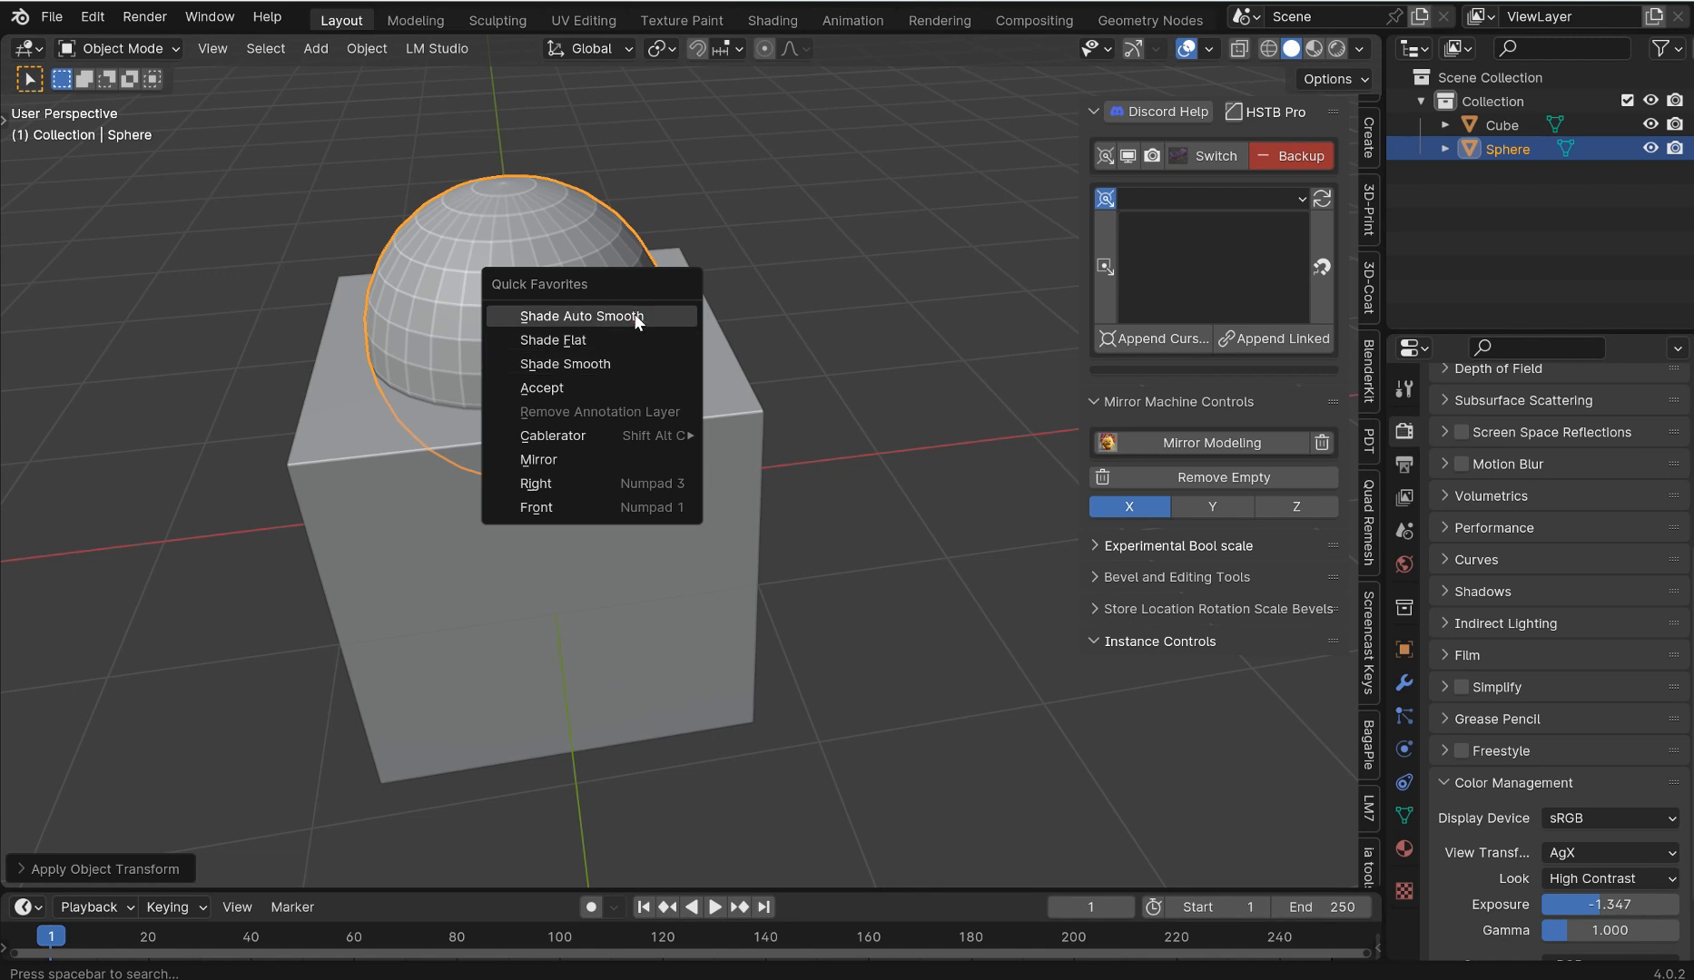
{"action": "left_click", "coordinate": [637, 315]}
Select the cube, split the 3D viewport vertically and make the new area a Geometry Node Editor.
{"action": "left_click", "coordinate": [691, 336]}
{"action": "right_click", "coordinate": [1380, 437]}
{"action": "left_click", "coordinate": [1380, 431]}
{"action": "left_click", "coordinate": [595, 367]}
{"action": "left_click", "coordinate": [633, 48]}
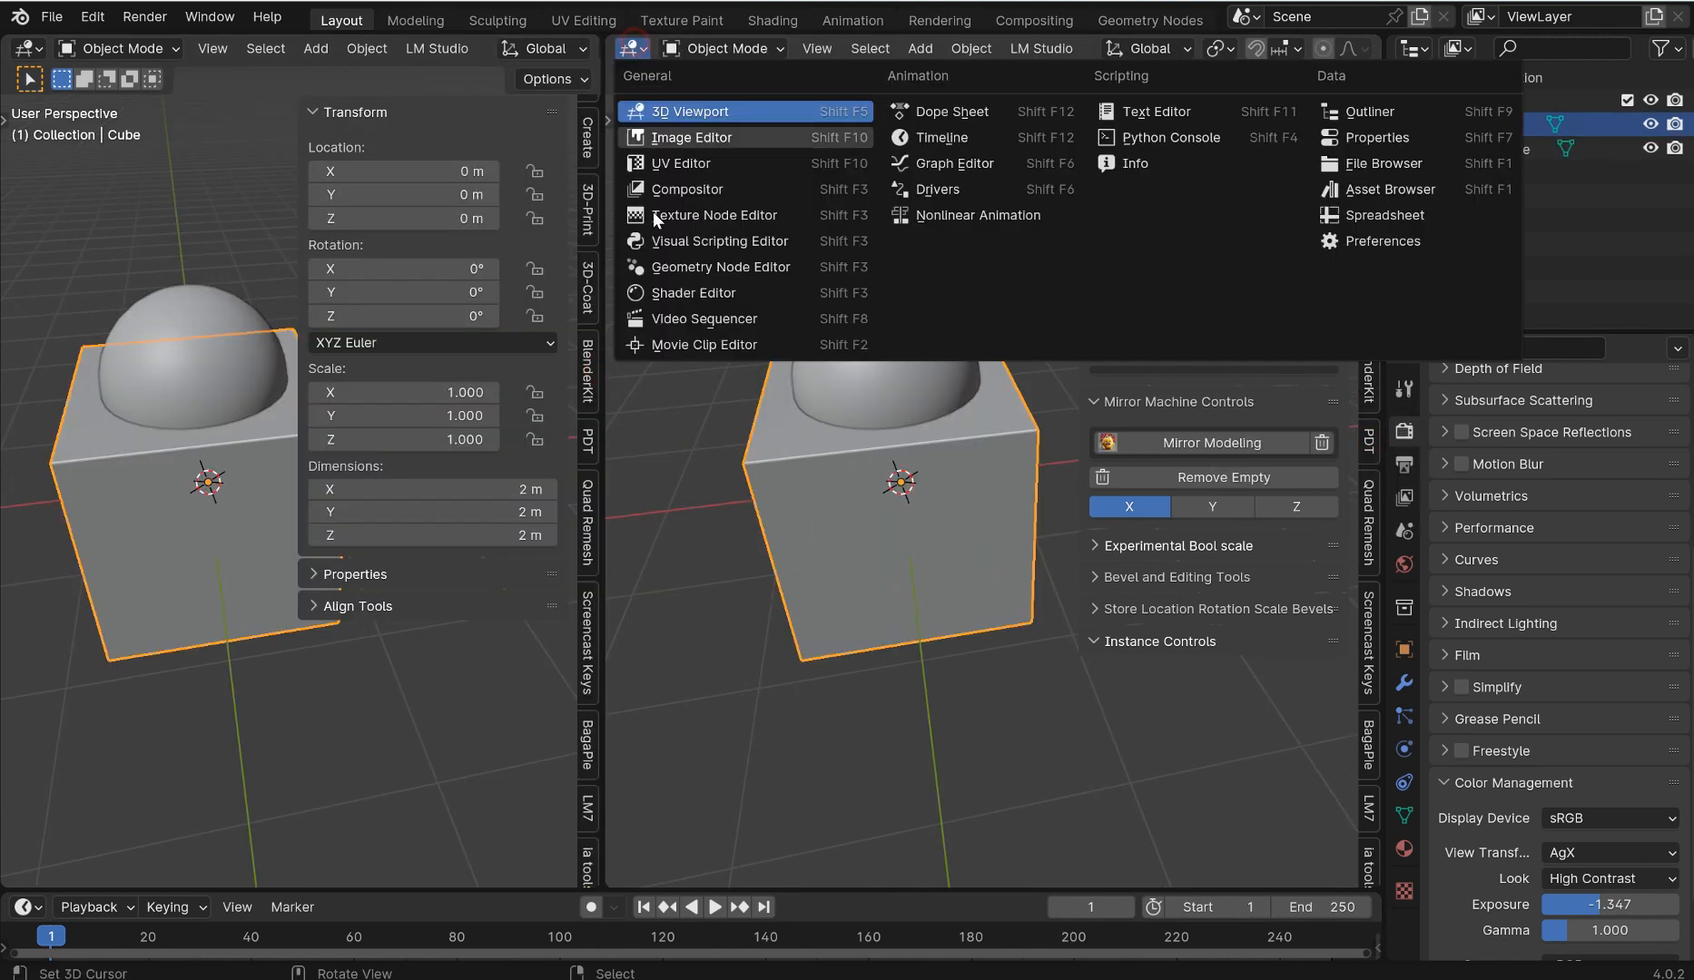
{"action": "left_click", "coordinate": [687, 267]}
{"action": "key", "text": "n"}
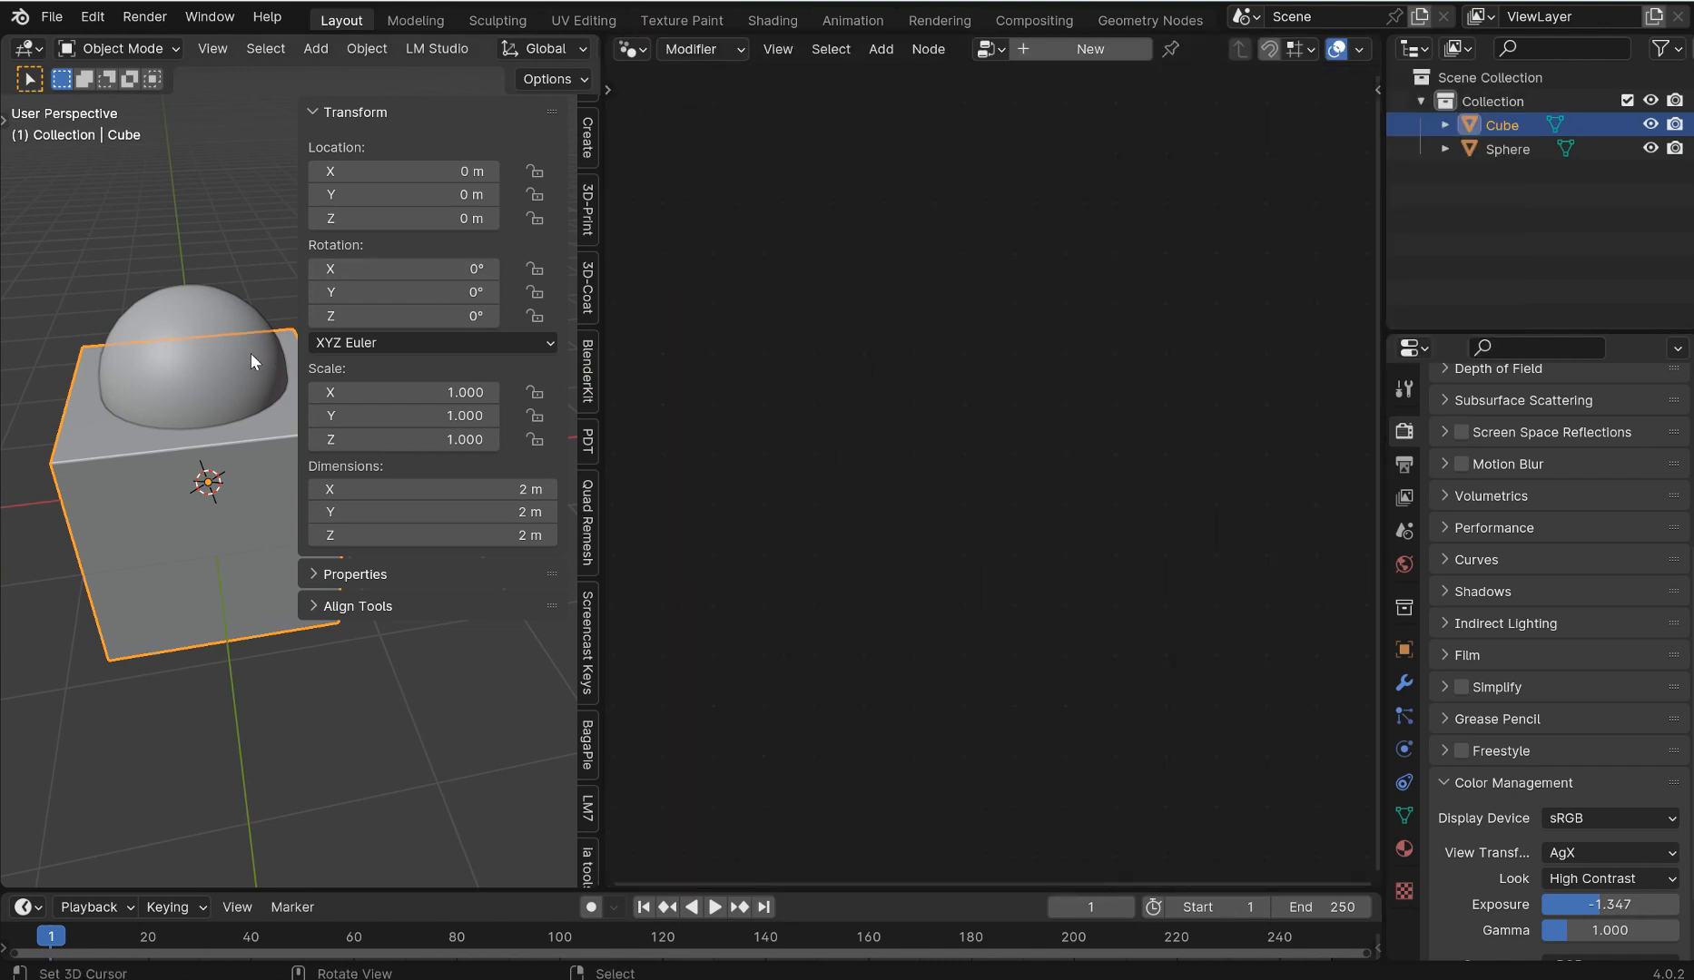
Create a geometry node tree for the cube and insert a Mesh Boolean node set to Union before the Group Output.
{"action": "left_click", "coordinate": [1085, 49]}
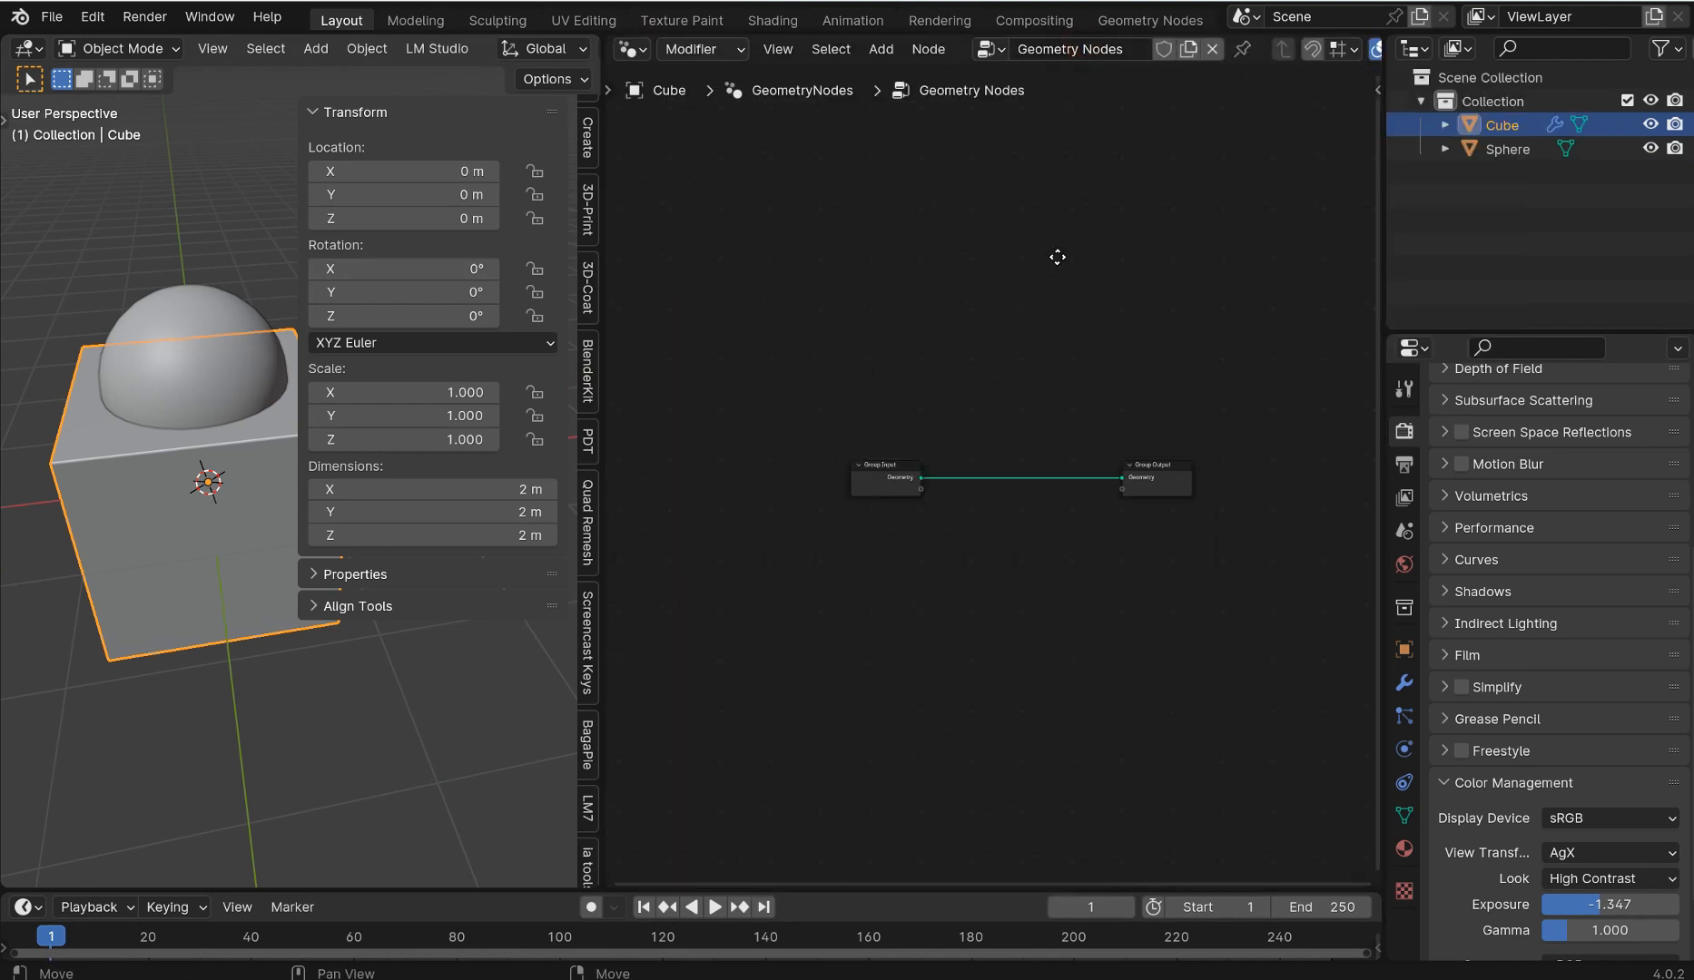
{"action": "scroll", "coordinate": [1078, 312], "scroll_direction": "up", "scroll_amount": 5}
{"action": "key", "text": "shift+a"}
{"action": "type", "text": "mesh bool"}
{"action": "key", "text": "Return"}
{"action": "left_click", "coordinate": [995, 387]}
{"action": "left_click", "coordinate": [1046, 454]}
{"action": "left_click", "coordinate": [1053, 511]}
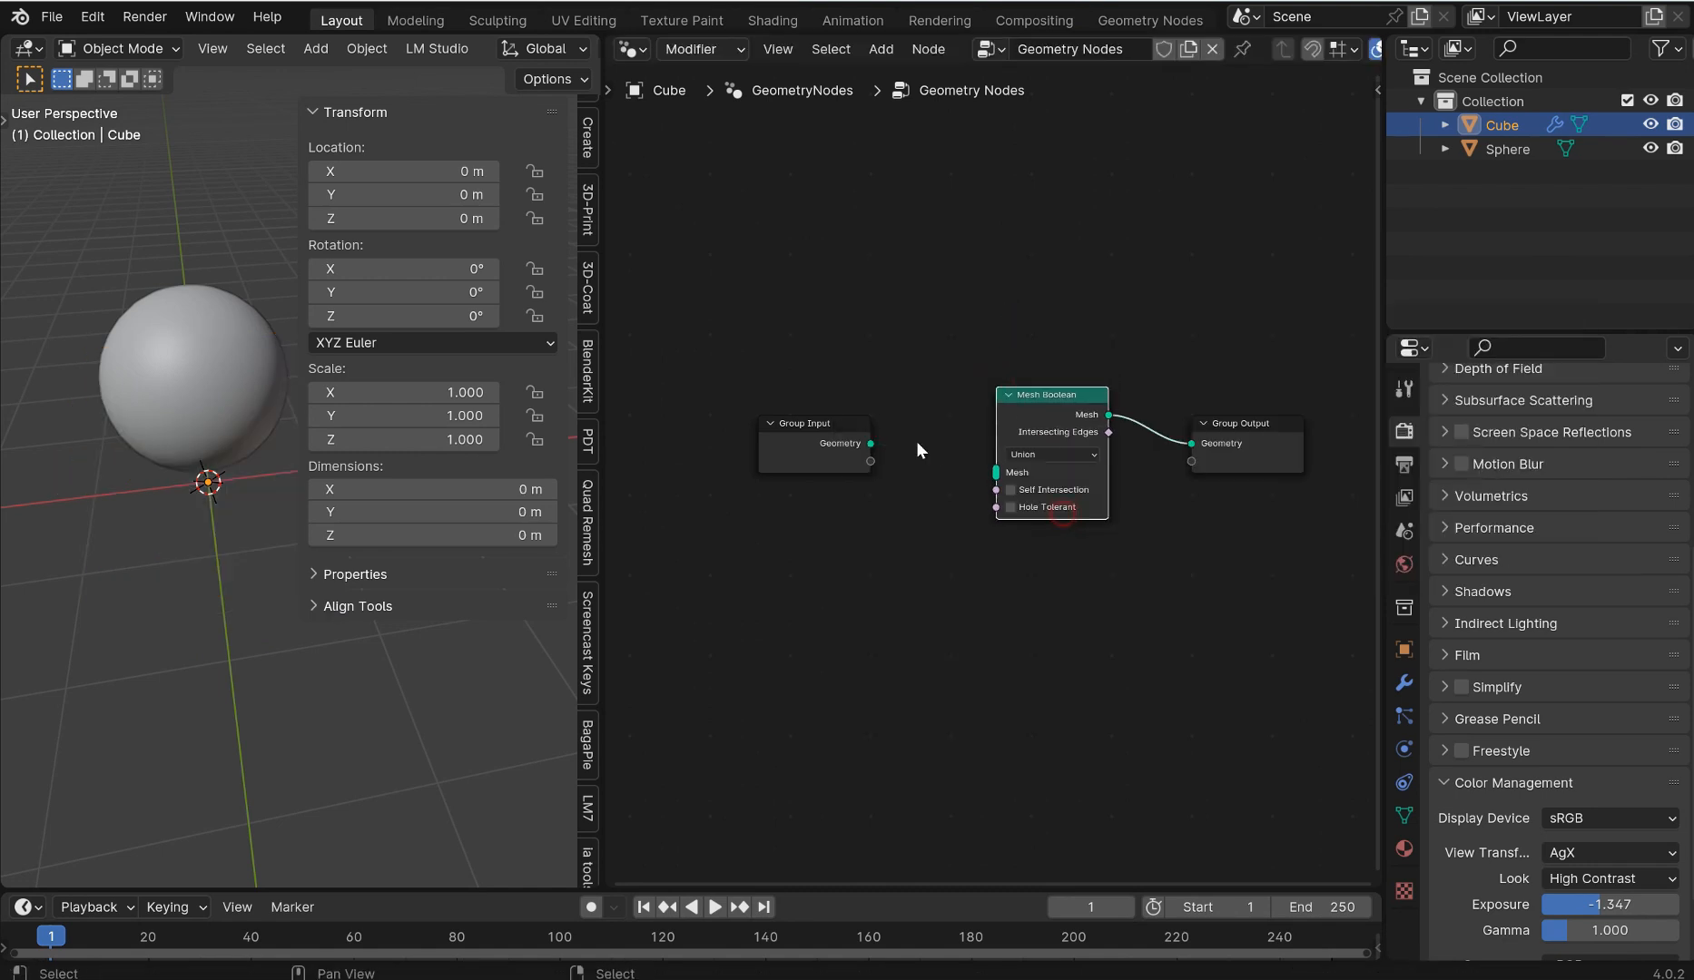
Bring the Sphere in as an Object Info node and wire its Geometry and the Group Input into the Mesh Boolean, with Hole Tolerant enabled.
{"action": "left_click_drag", "start_coordinate": [1544, 149], "coordinate": [780, 547]}
{"action": "scroll", "coordinate": [953, 555], "scroll_direction": "up", "scroll_amount": 2}
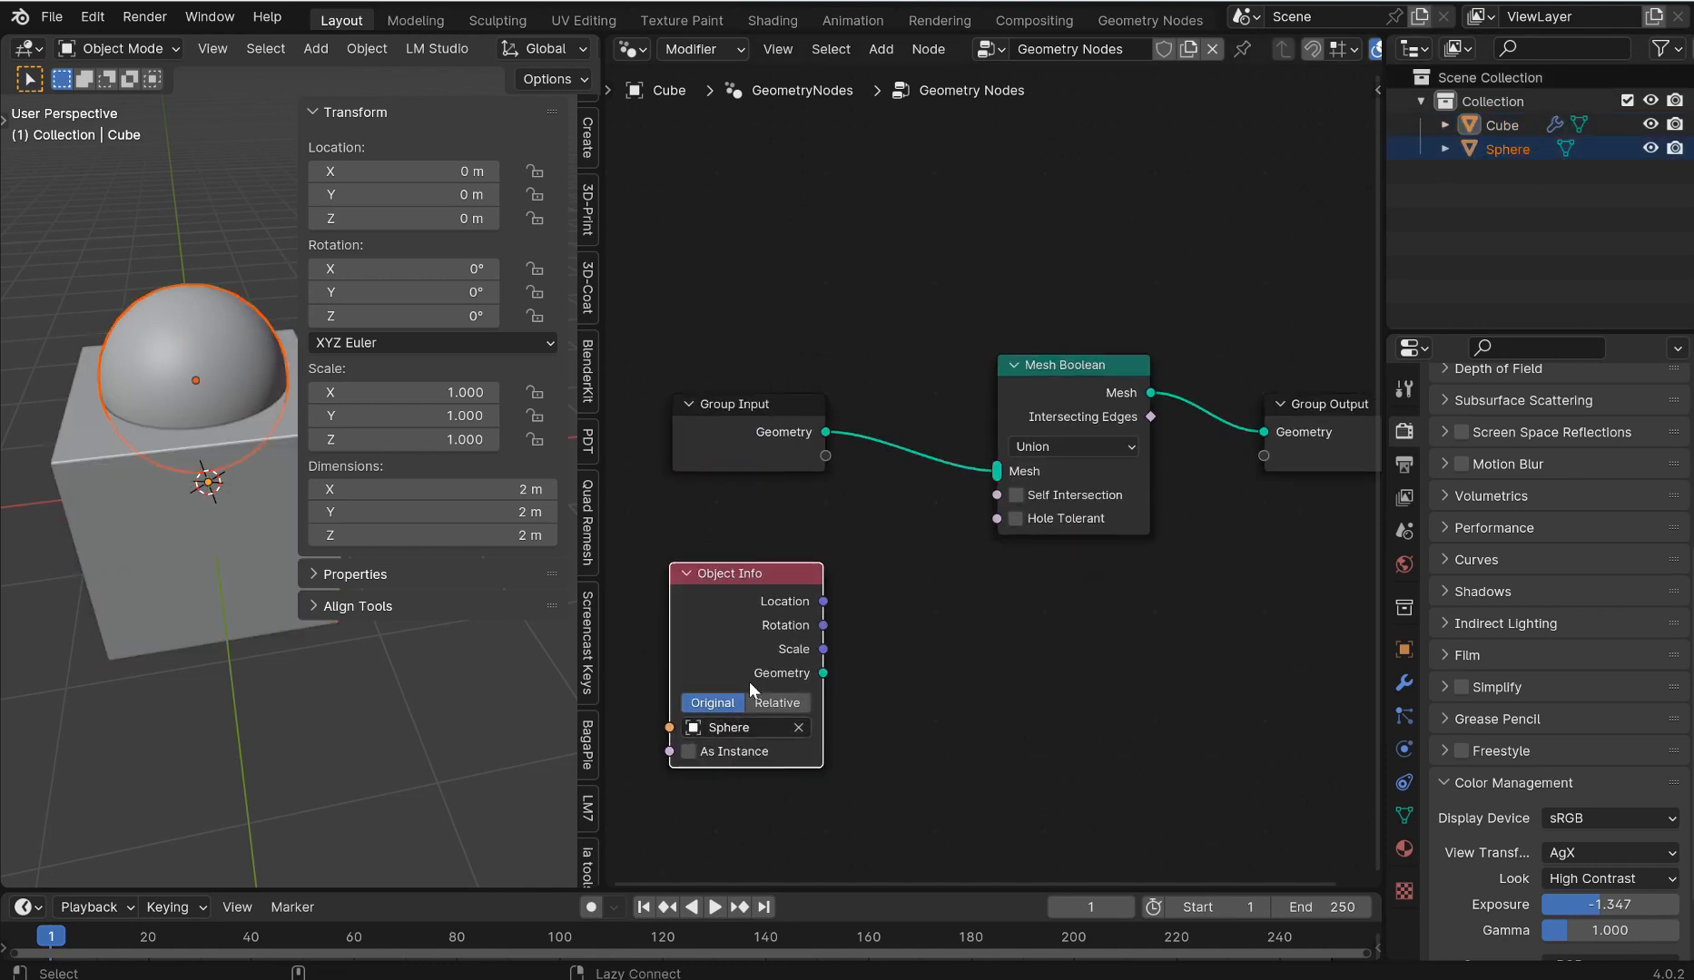
{"action": "left_click_drag", "start_coordinate": [824, 601], "coordinate": [1124, 415]}
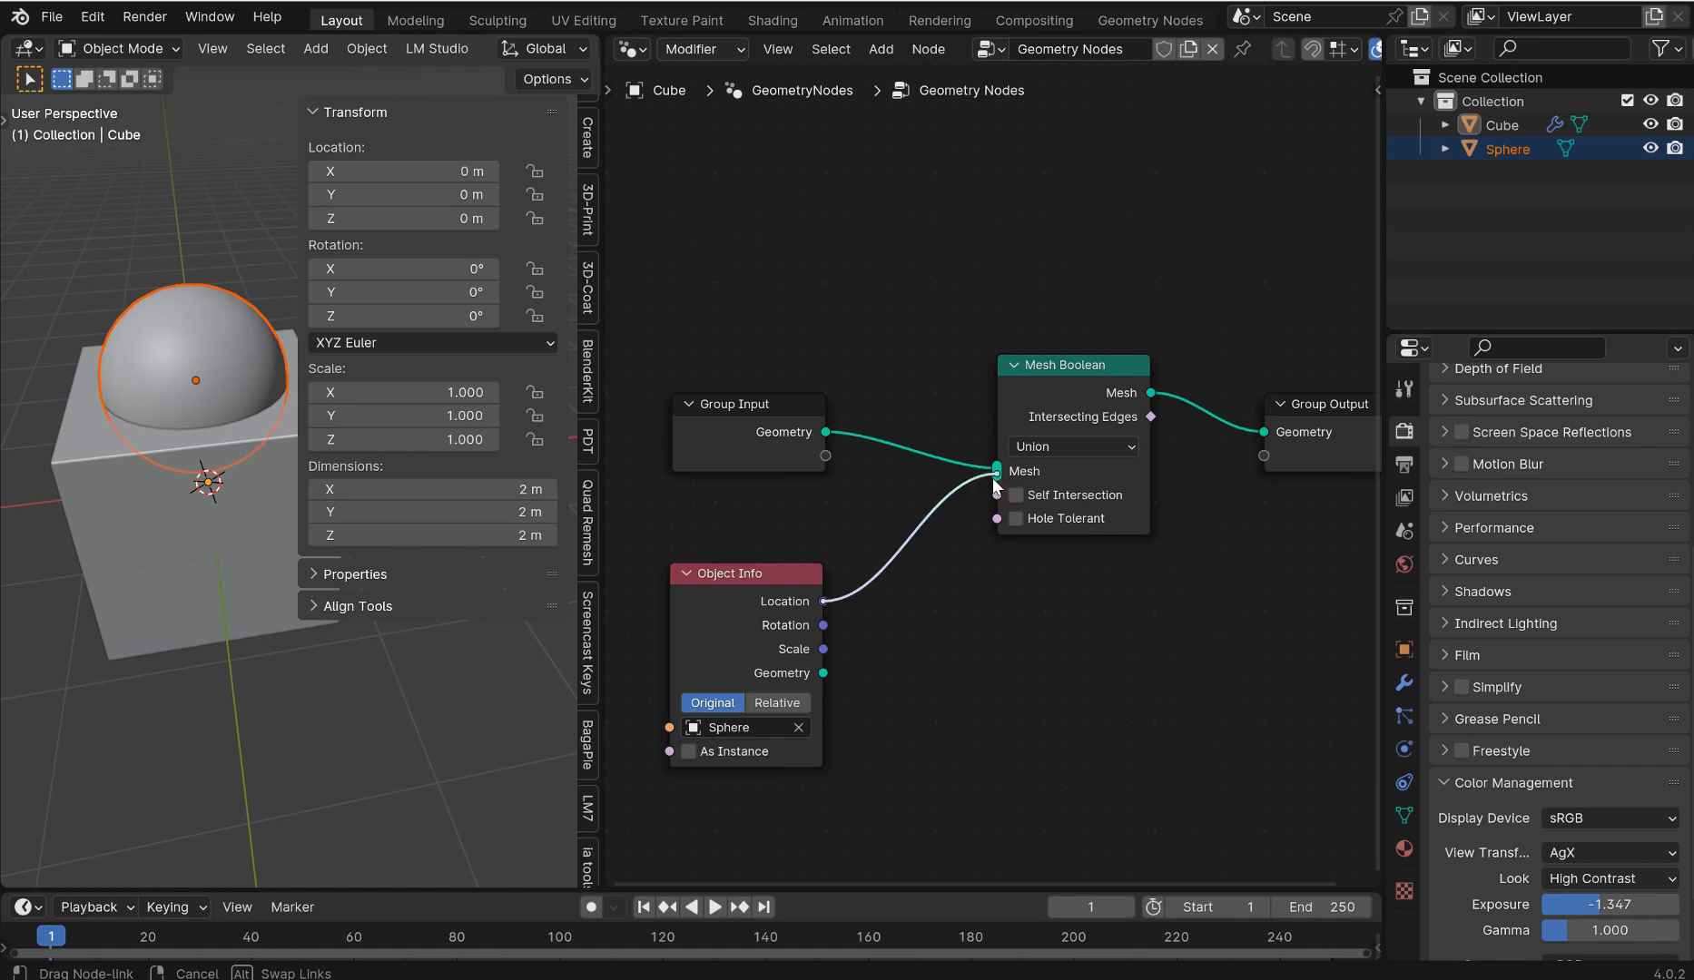
{"action": "left_click_drag", "start_coordinate": [997, 495], "coordinate": [832, 663]}
{"action": "left_click_drag", "start_coordinate": [894, 595], "coordinate": [997, 471]}
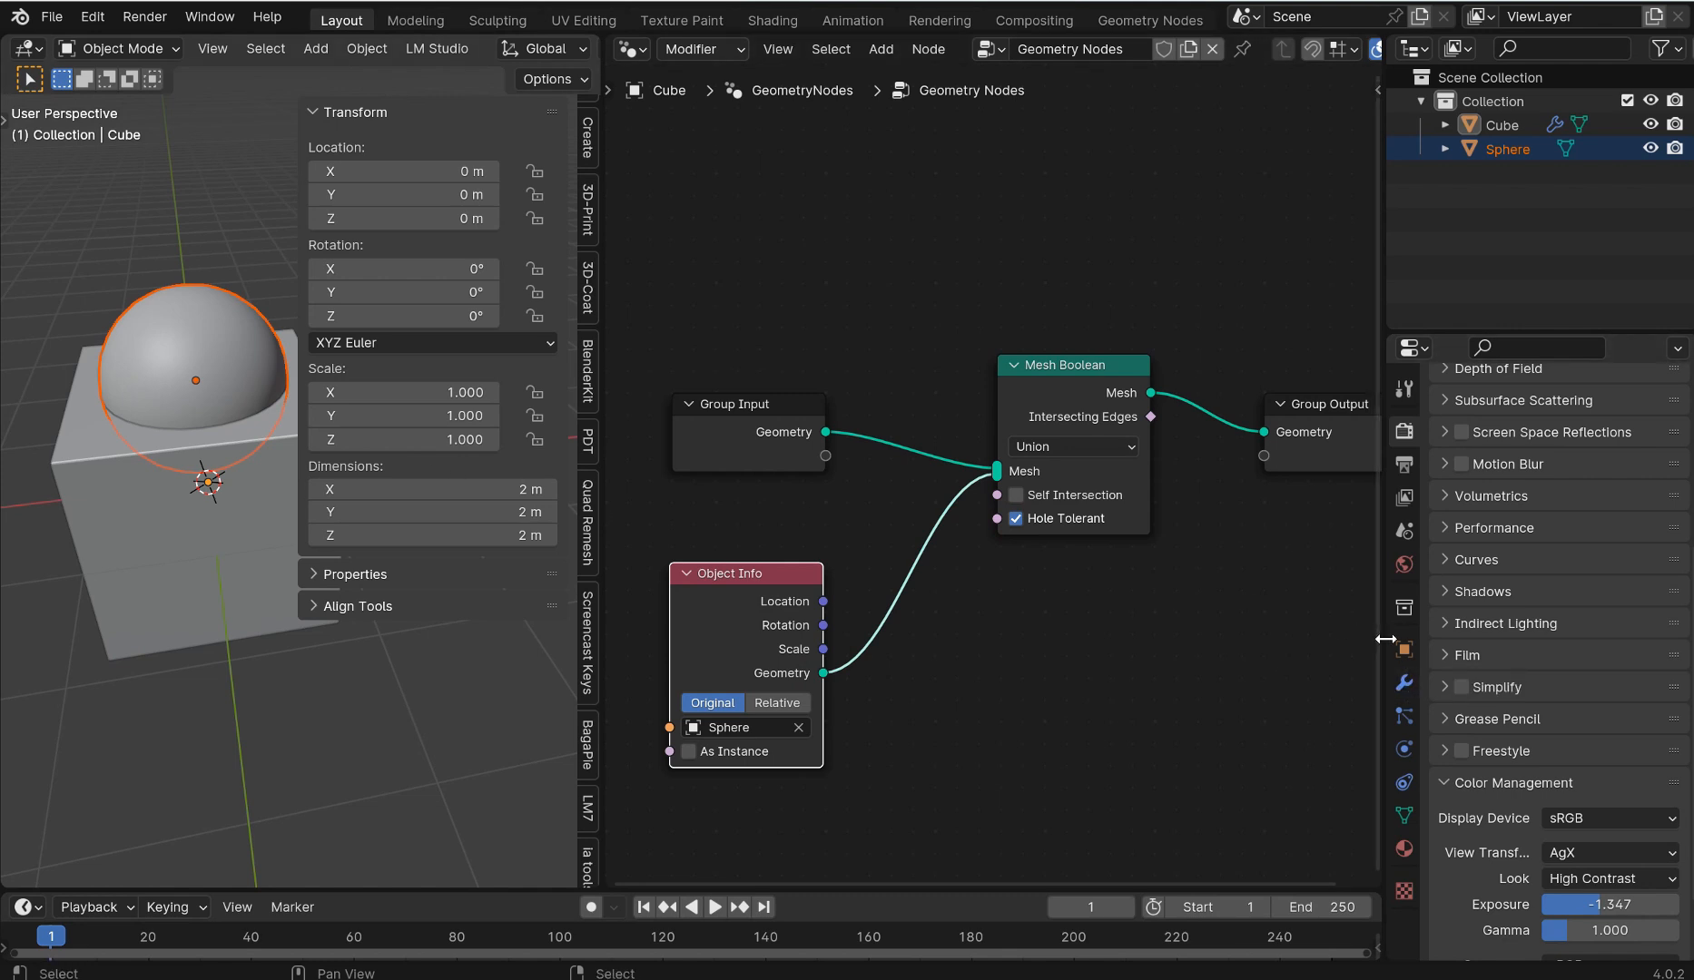
Try a Boolean modifier with the Hole Tolerant solver option on the cube, and remove the modifier.
{"action": "left_click", "coordinate": [1404, 681]}
{"action": "left_click", "coordinate": [1538, 539]}
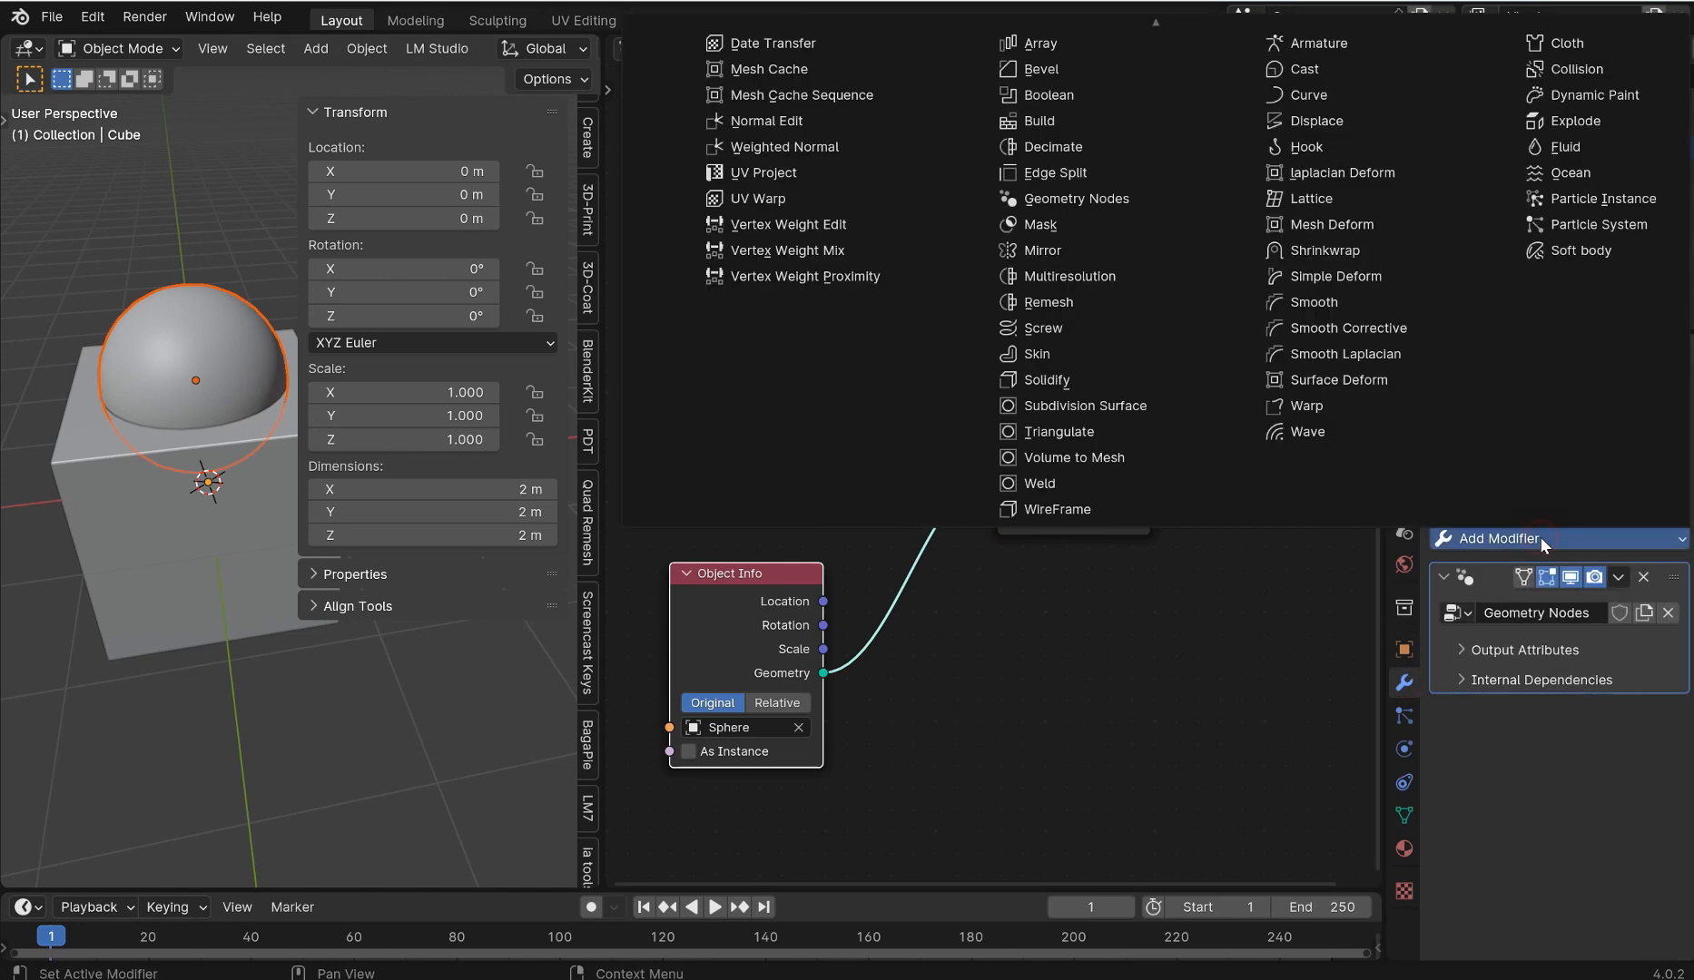
{"action": "left_click", "coordinate": [1048, 95]}
{"action": "left_click", "coordinate": [1491, 867]}
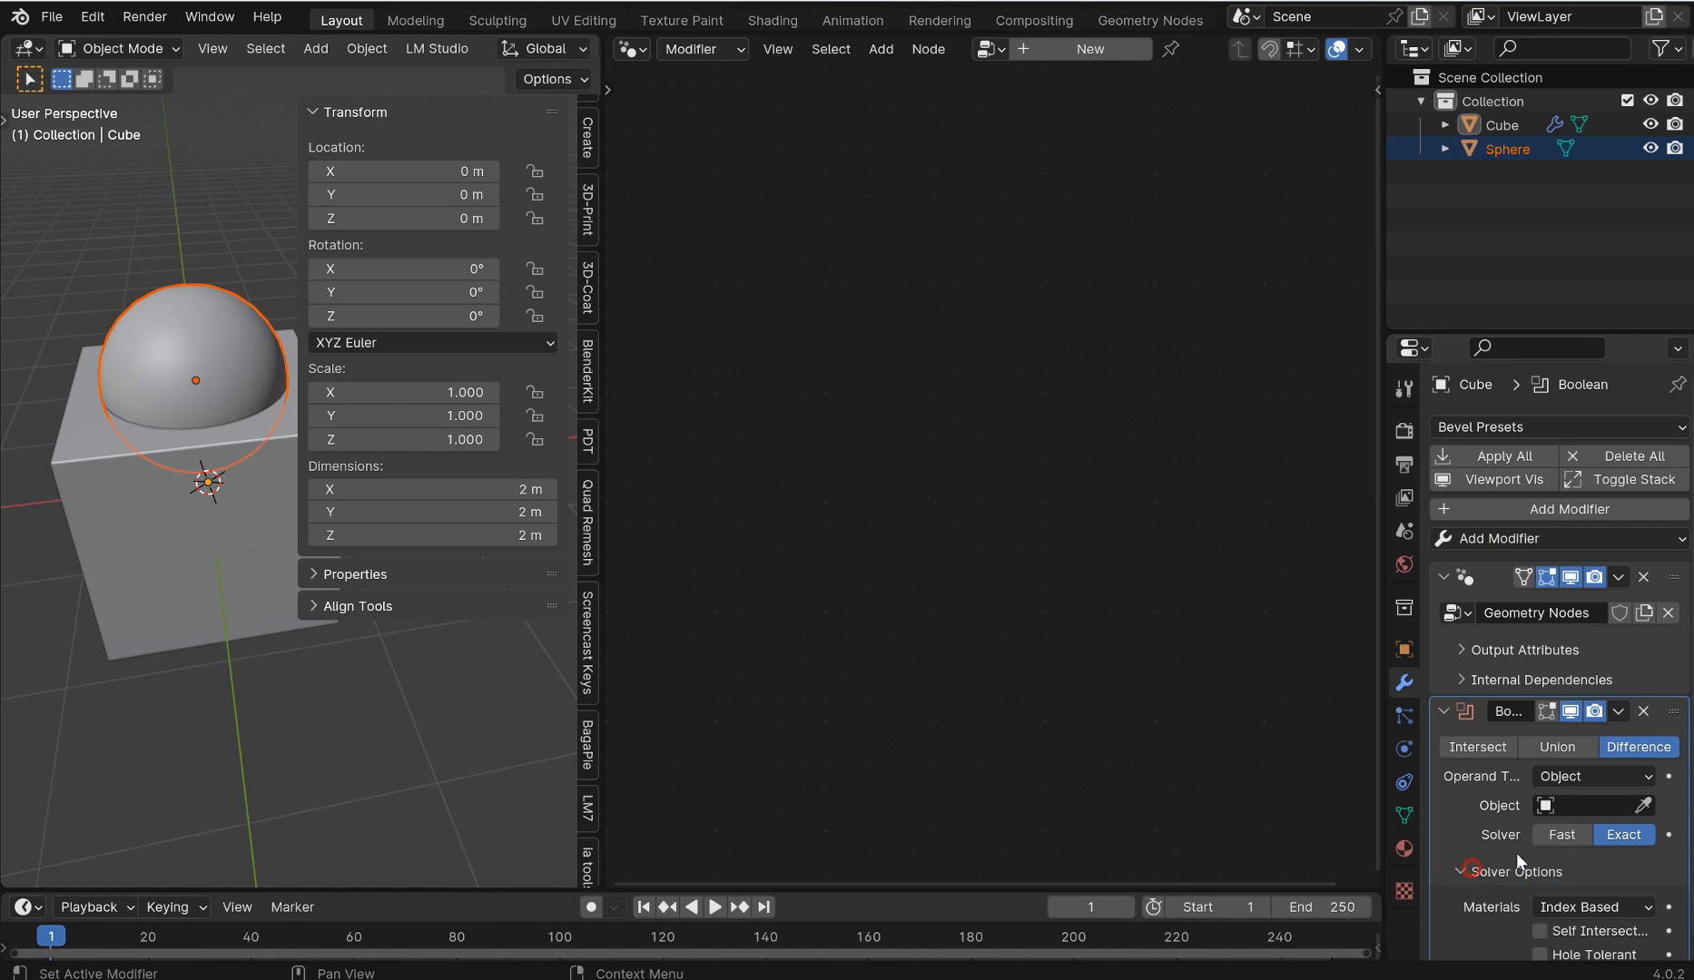
{"action": "scroll", "coordinate": [1525, 899], "scroll_direction": "down", "scroll_amount": 1}
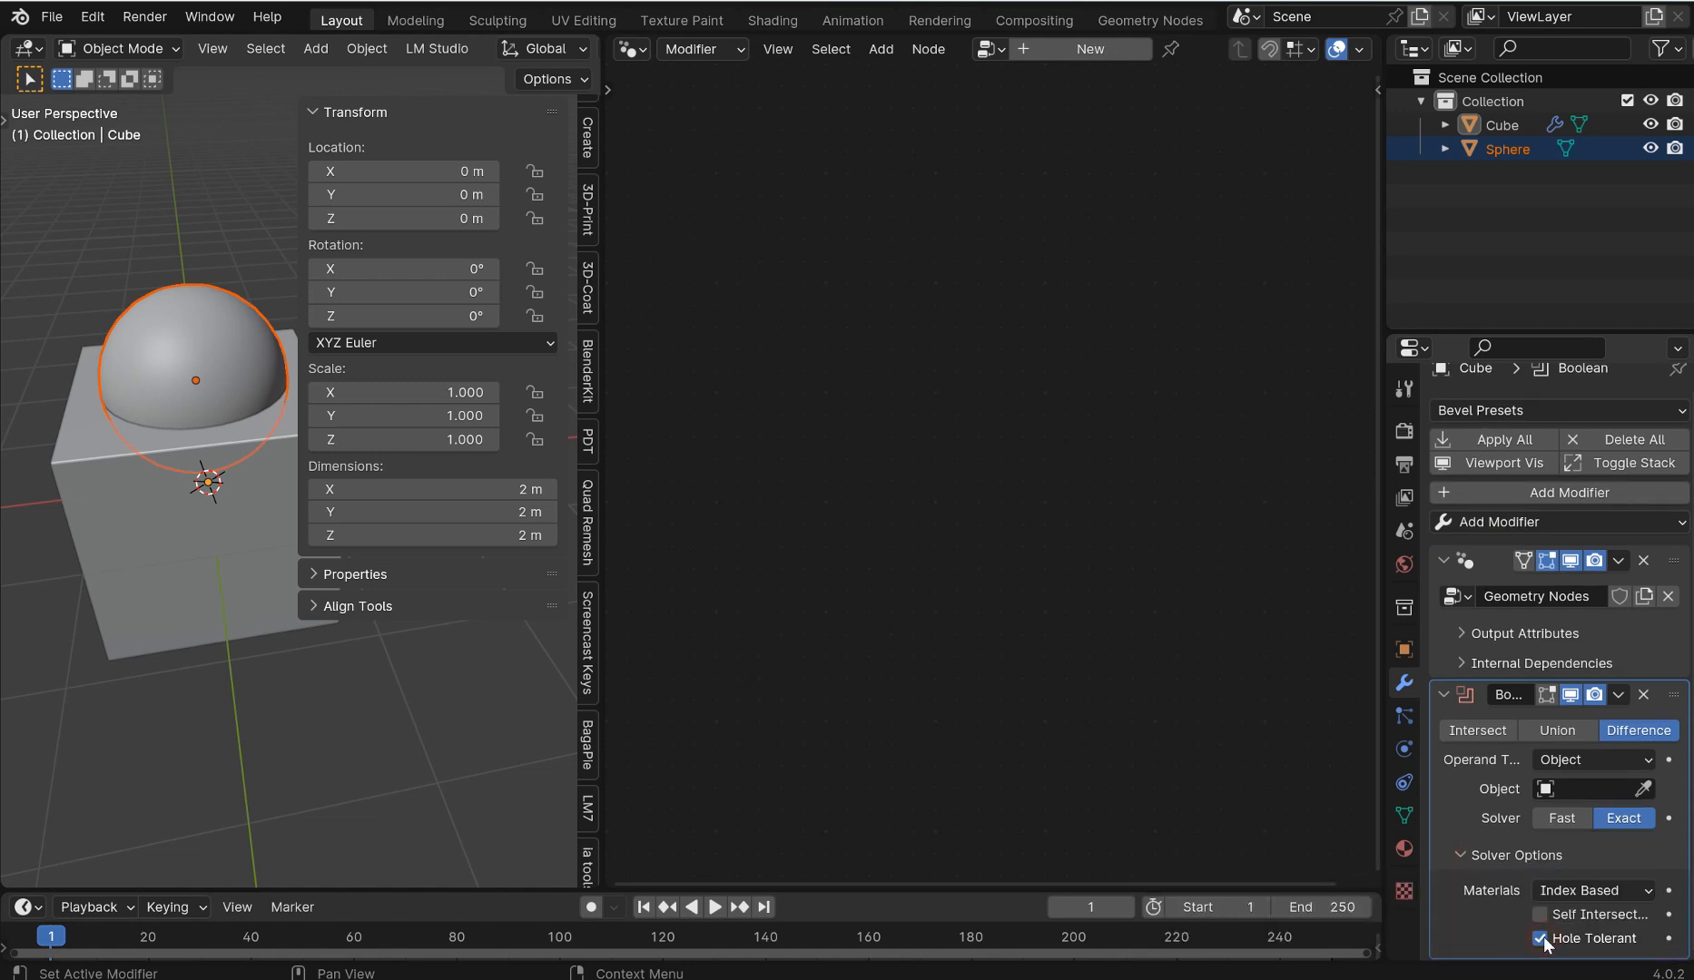
{"action": "left_click", "coordinate": [1540, 938]}
{"action": "left_click", "coordinate": [1617, 694]}
{"action": "left_click", "coordinate": [1578, 619]}
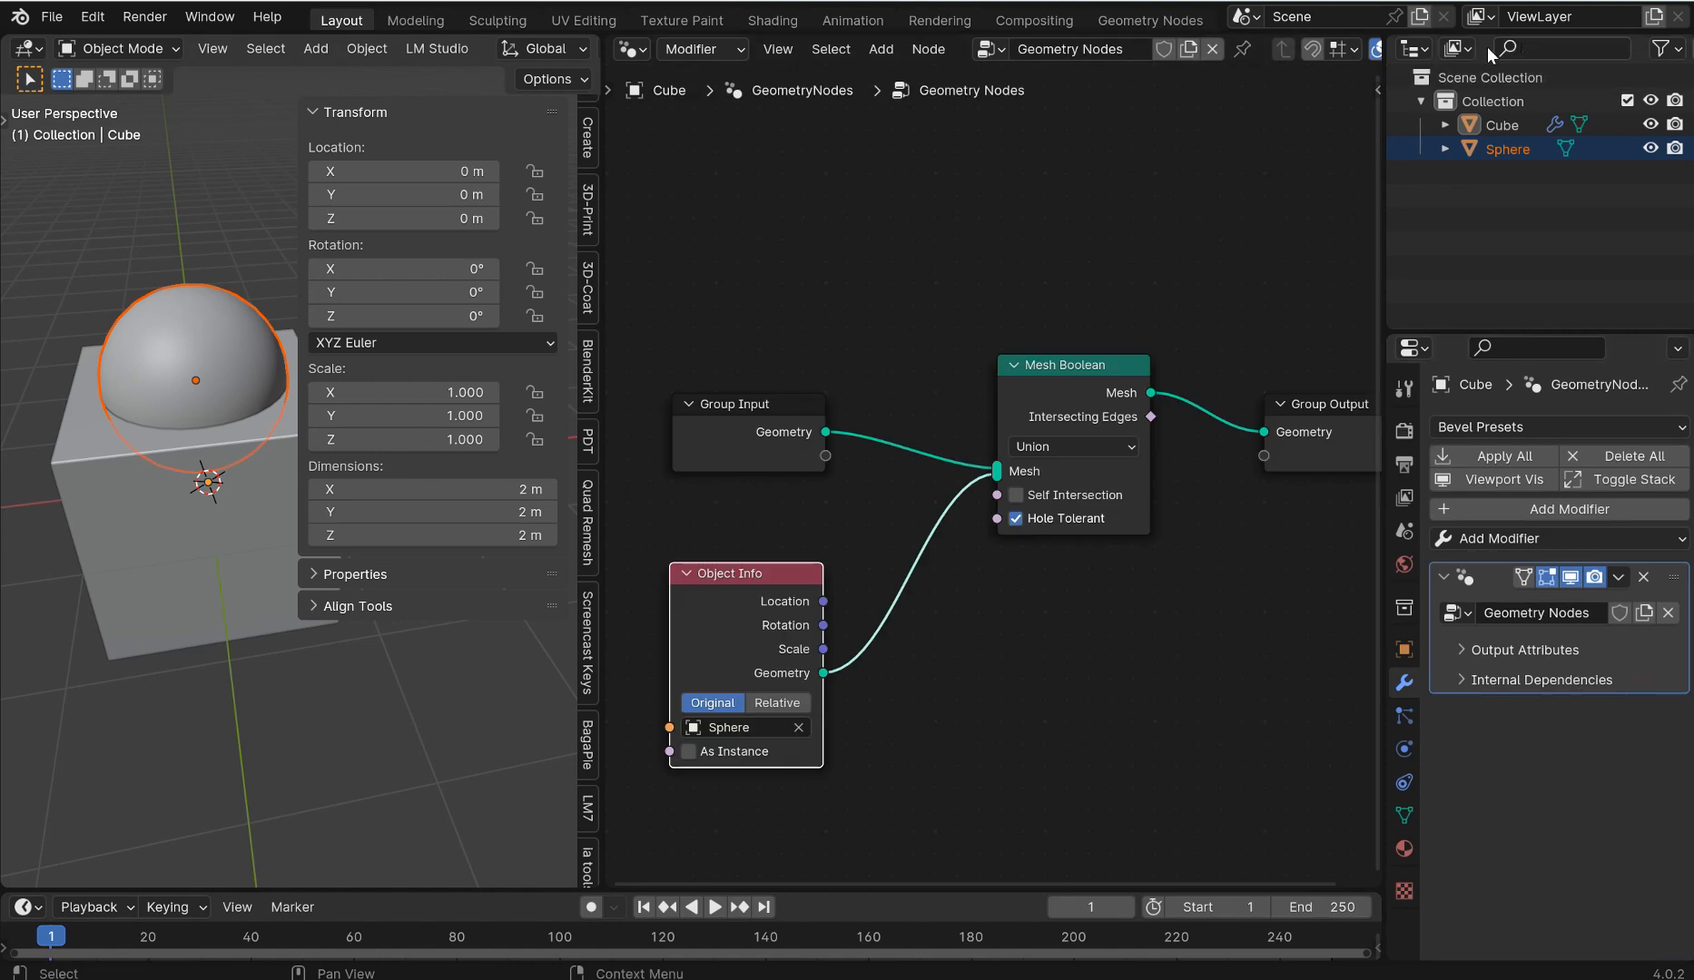
Create a geometry node tree for the sphere and cut the link between its Group Input and Group Output.
{"action": "middle_click_drag", "start_coordinate": [734, 345], "coordinate": [689, 321]}
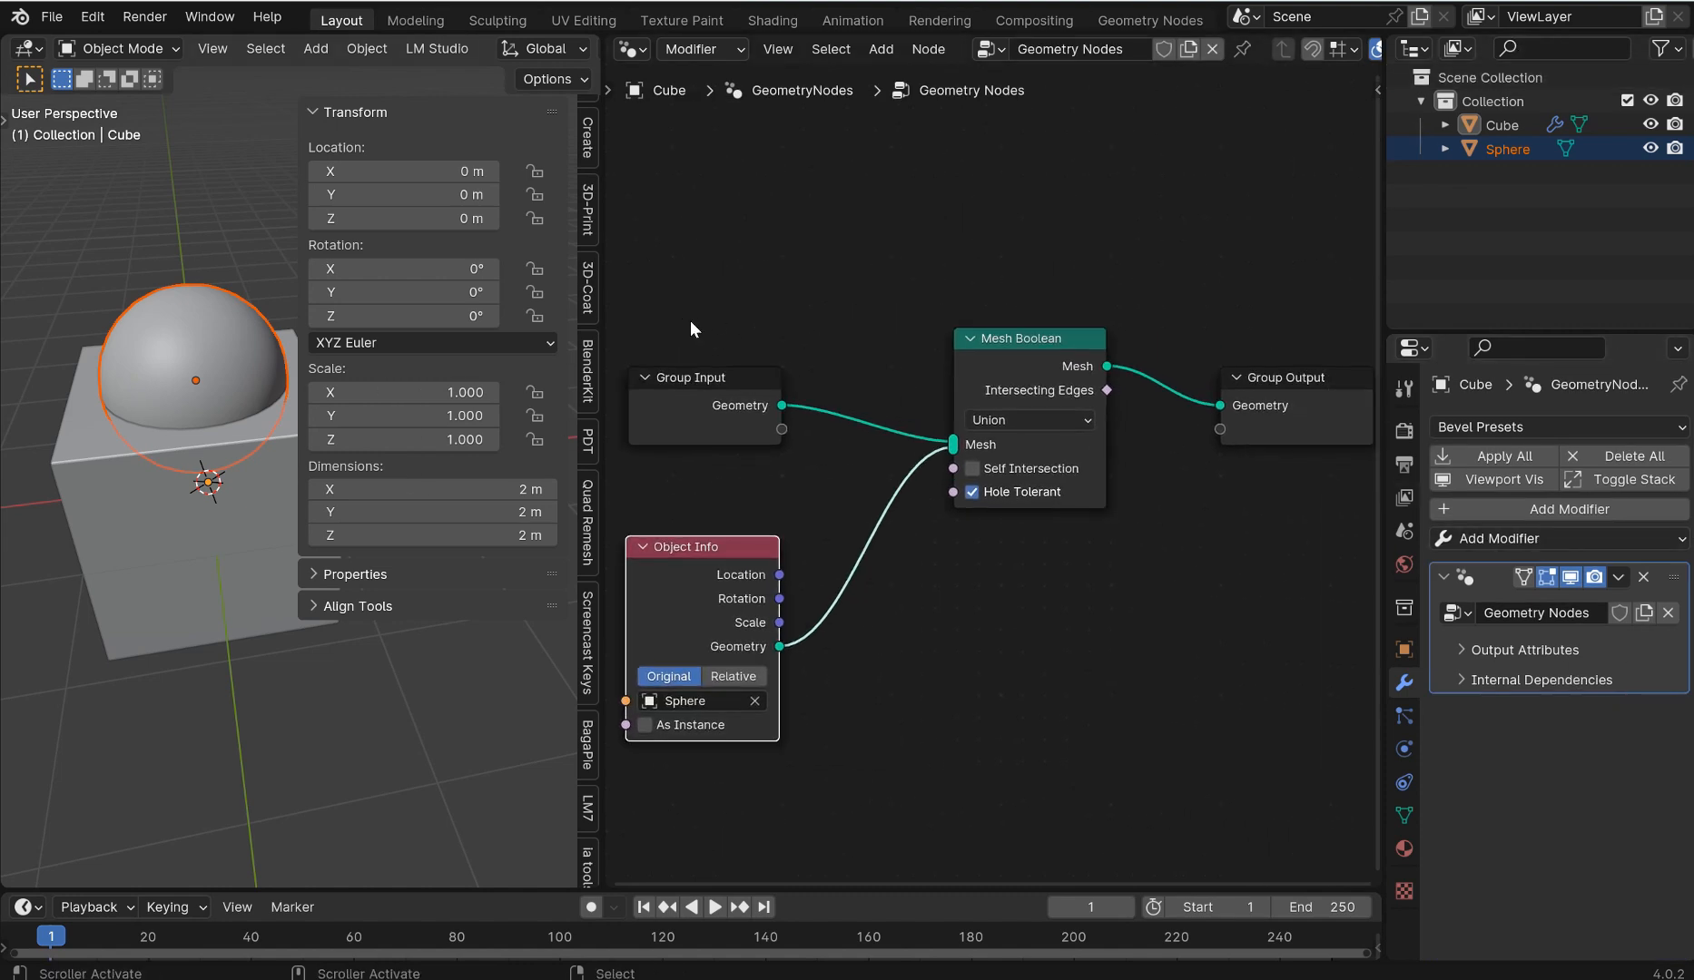
{"action": "left_click_drag", "start_coordinate": [736, 389], "coordinate": [728, 368]}
{"action": "left_click", "coordinate": [210, 350]}
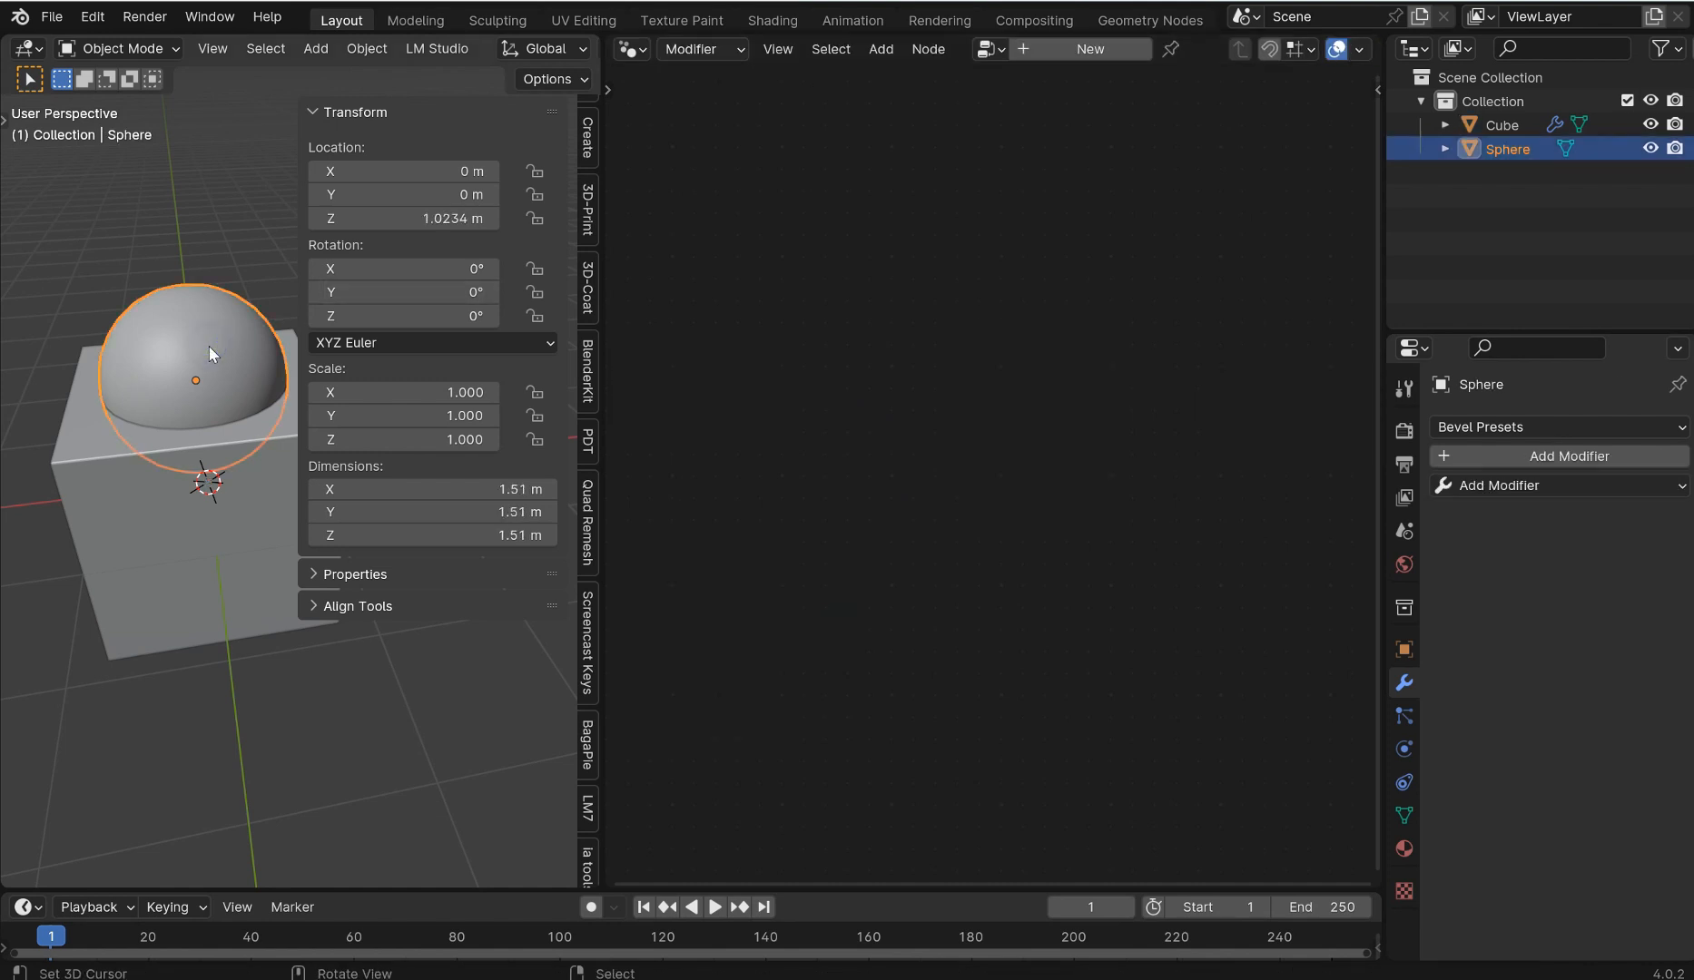
{"action": "left_click", "coordinate": [1080, 49]}
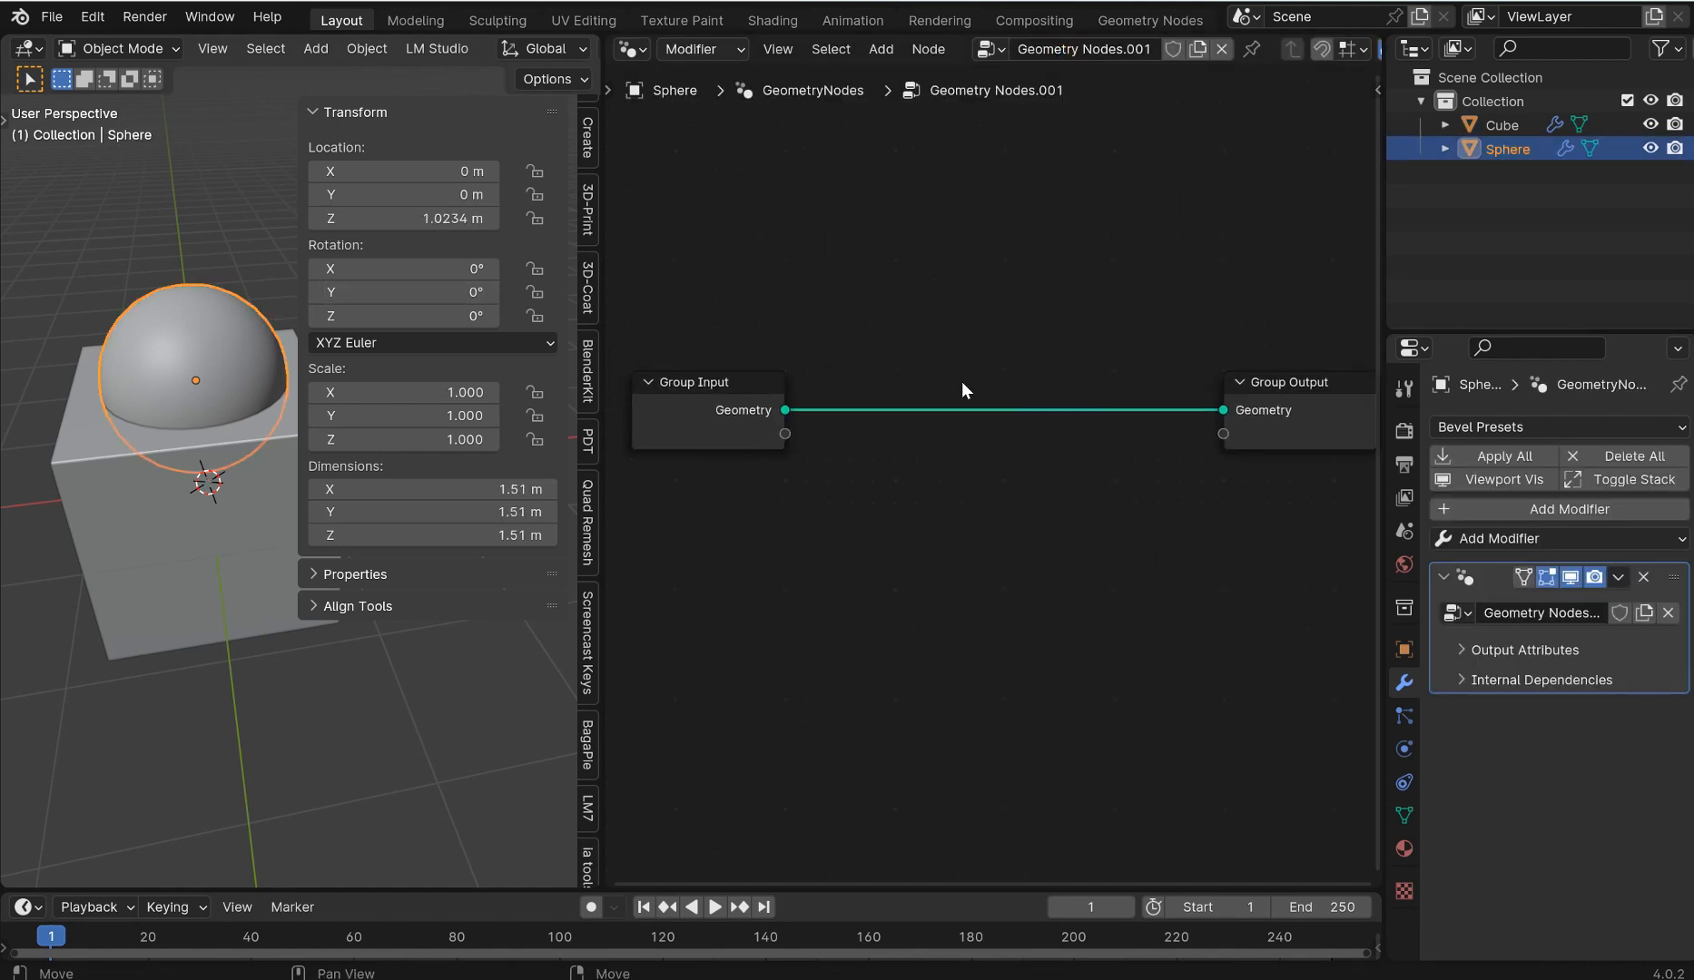
{"action": "right_click_drag", "start_coordinate": [1067, 375], "coordinate": [1011, 422], "text": "ctrl"}
Add a UV Sphere node to the sphere's node tree and connect its Mesh to the Group Output.
{"action": "key", "text": "shift+a"}
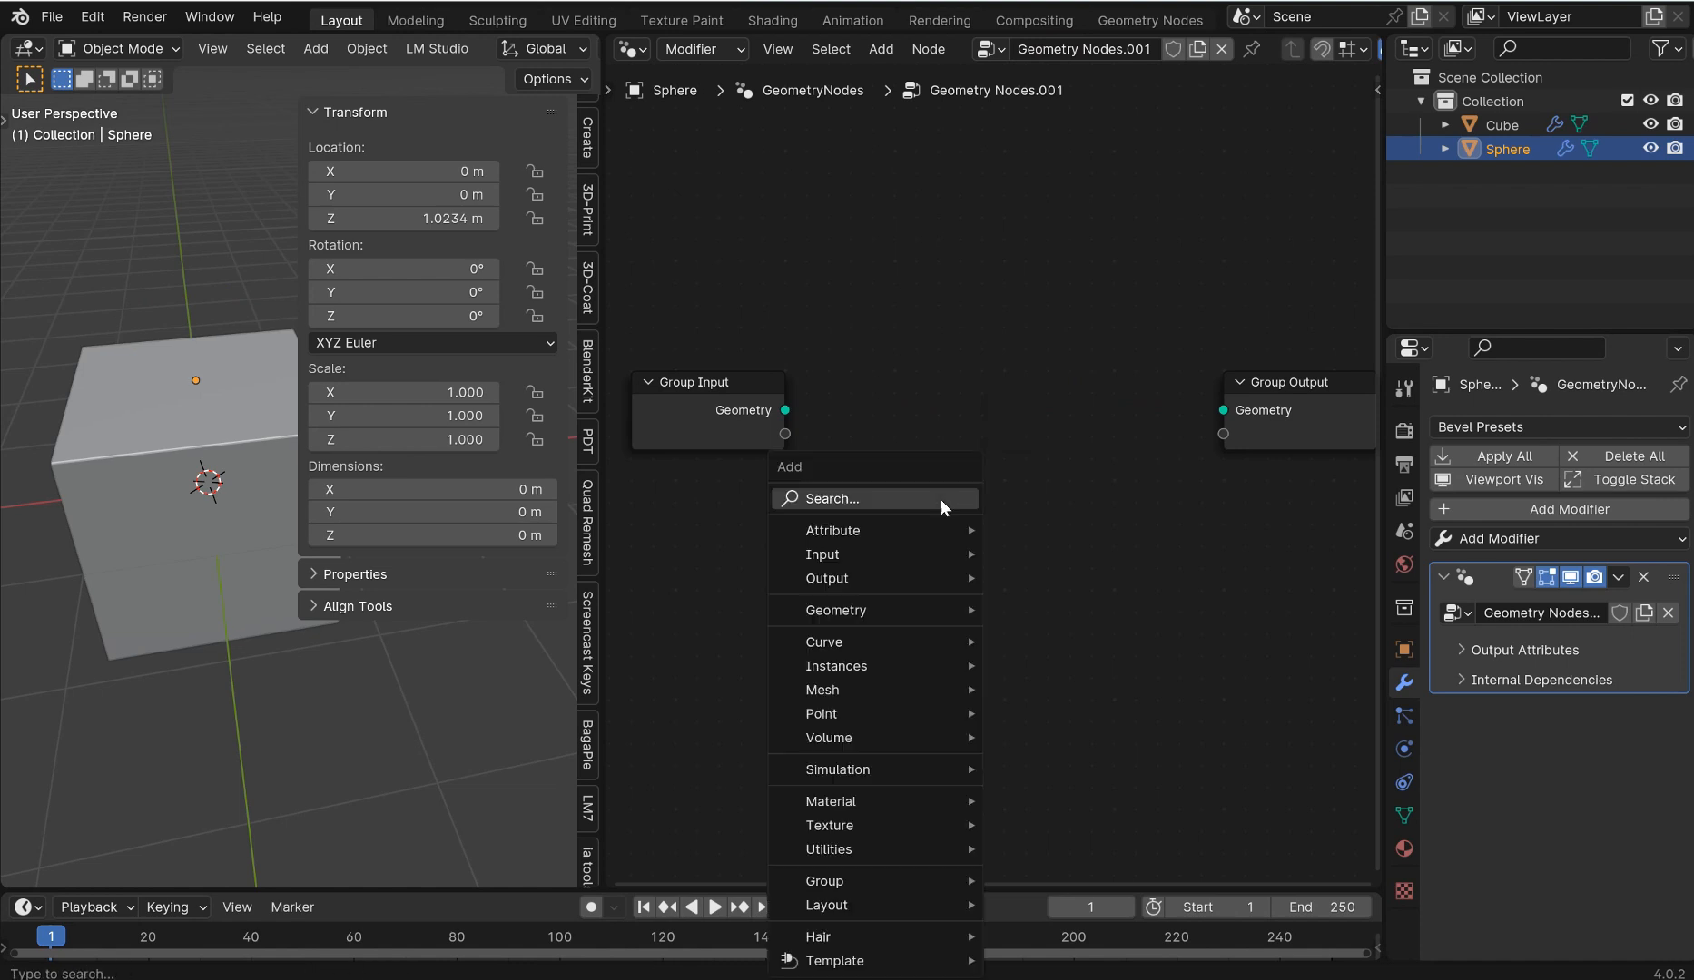
{"action": "type", "text": "uv sp"}
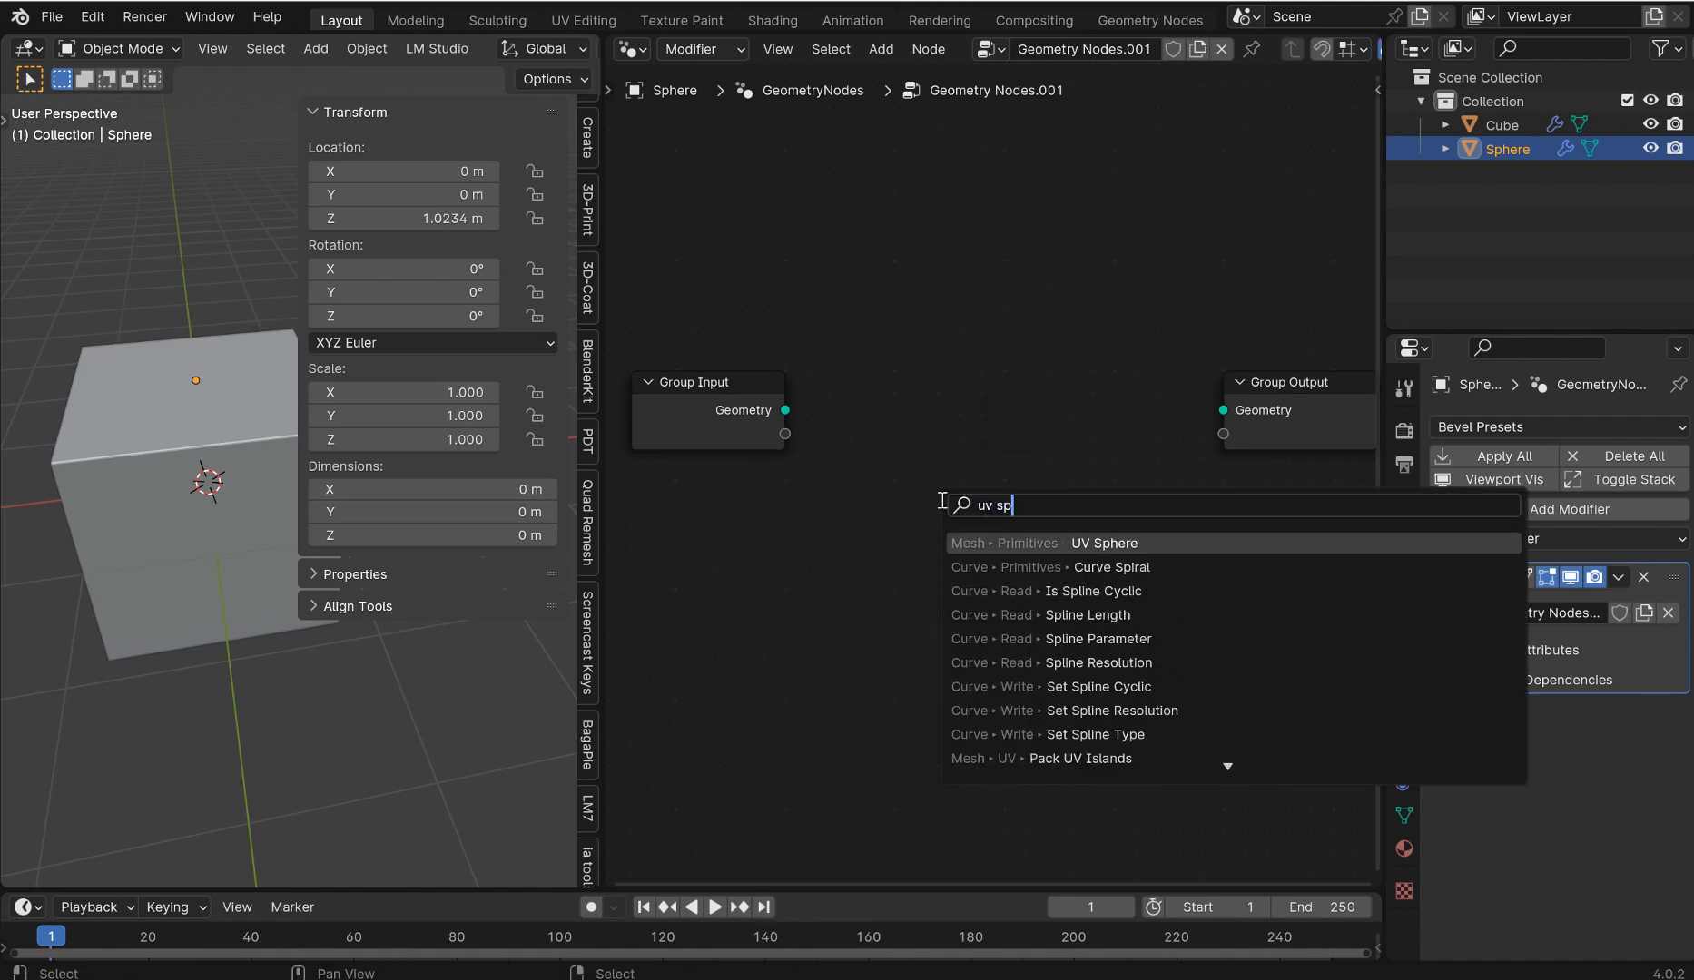
{"action": "key", "text": "Return"}
{"action": "left_click", "coordinate": [867, 390]}
{"action": "left_click_drag", "start_coordinate": [1001, 412], "coordinate": [1223, 410]}
{"action": "middle_click_drag", "start_coordinate": [228, 418], "coordinate": [373, 412]}
{"action": "key", "text": "n"}
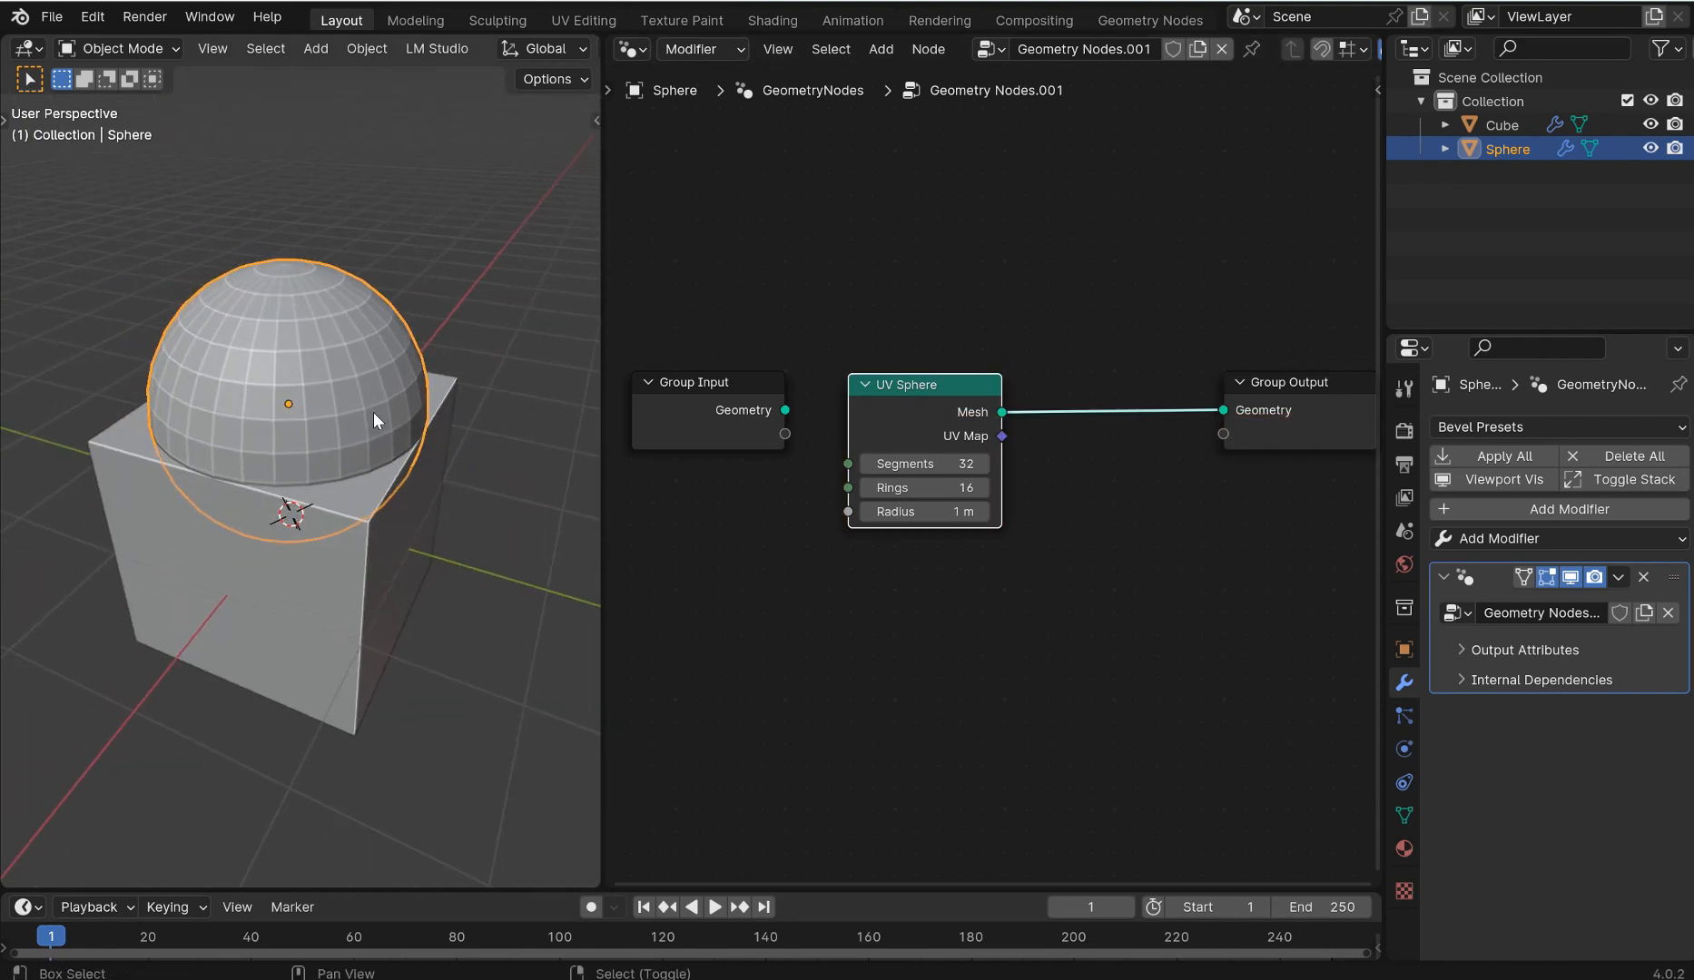
Insert a Transform Geometry node between UV Sphere and Group Output with a Z translation of 1.22 m.
{"action": "key", "text": "shift+a"}
{"action": "type", "text": "transform"}
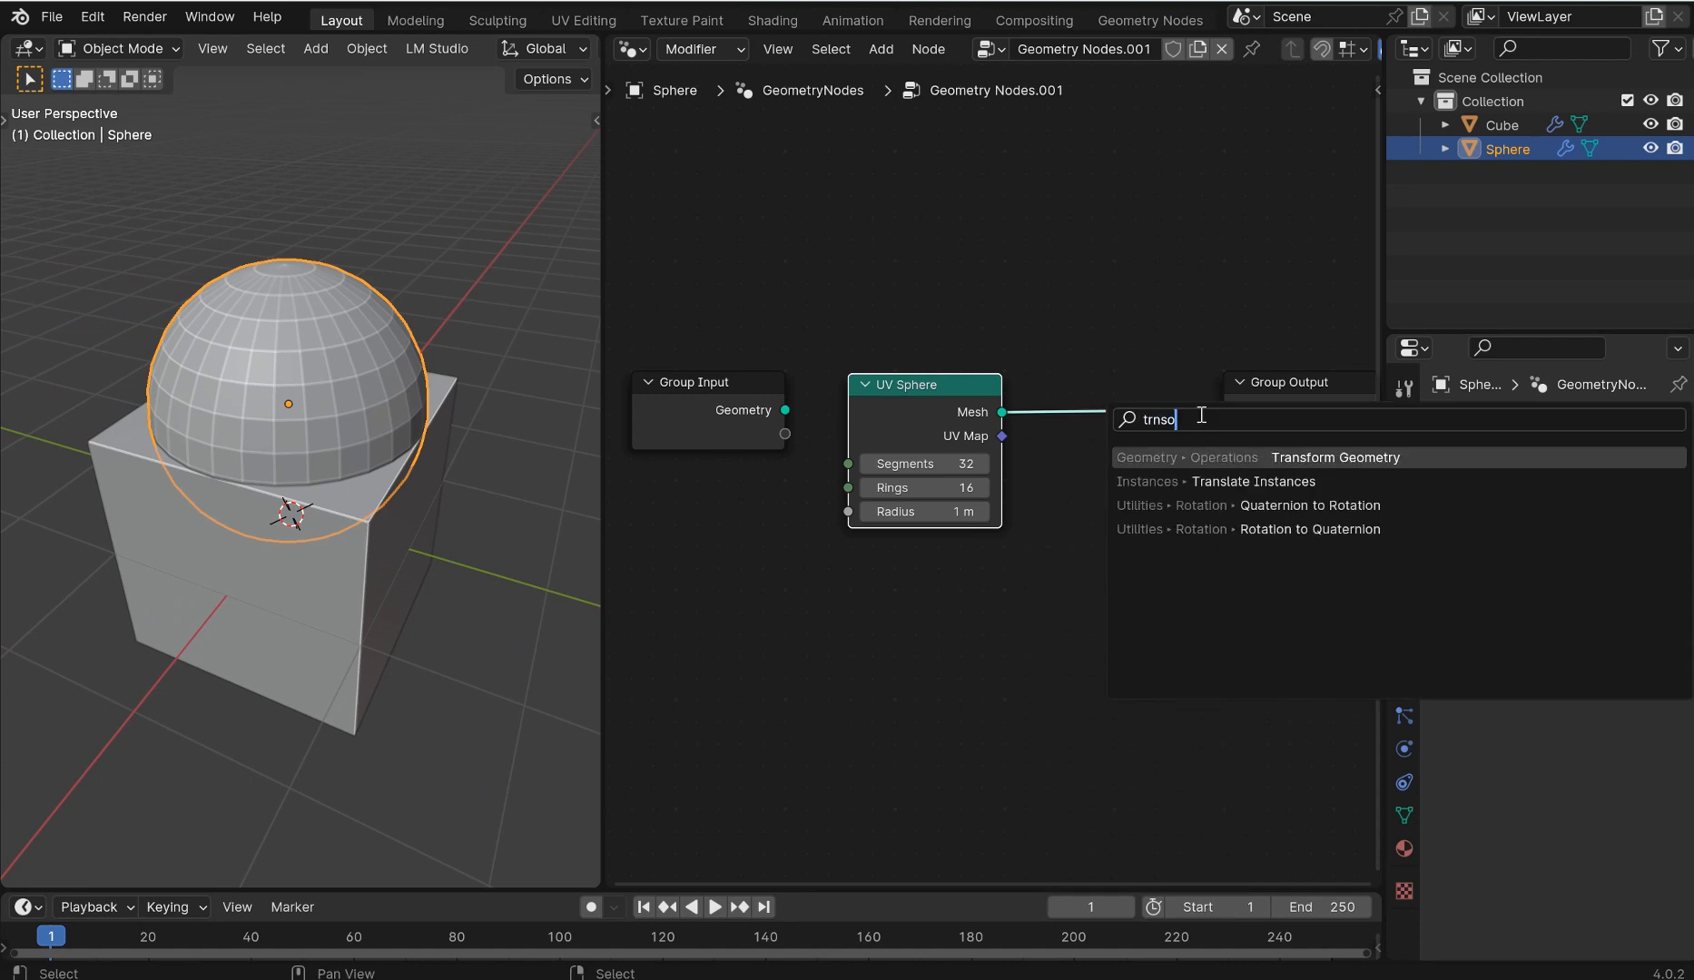
{"action": "key", "text": "Return"}
{"action": "left_click", "coordinate": [1049, 318]}
{"action": "left_click_drag", "start_coordinate": [1151, 481], "coordinate": [1207, 481]}
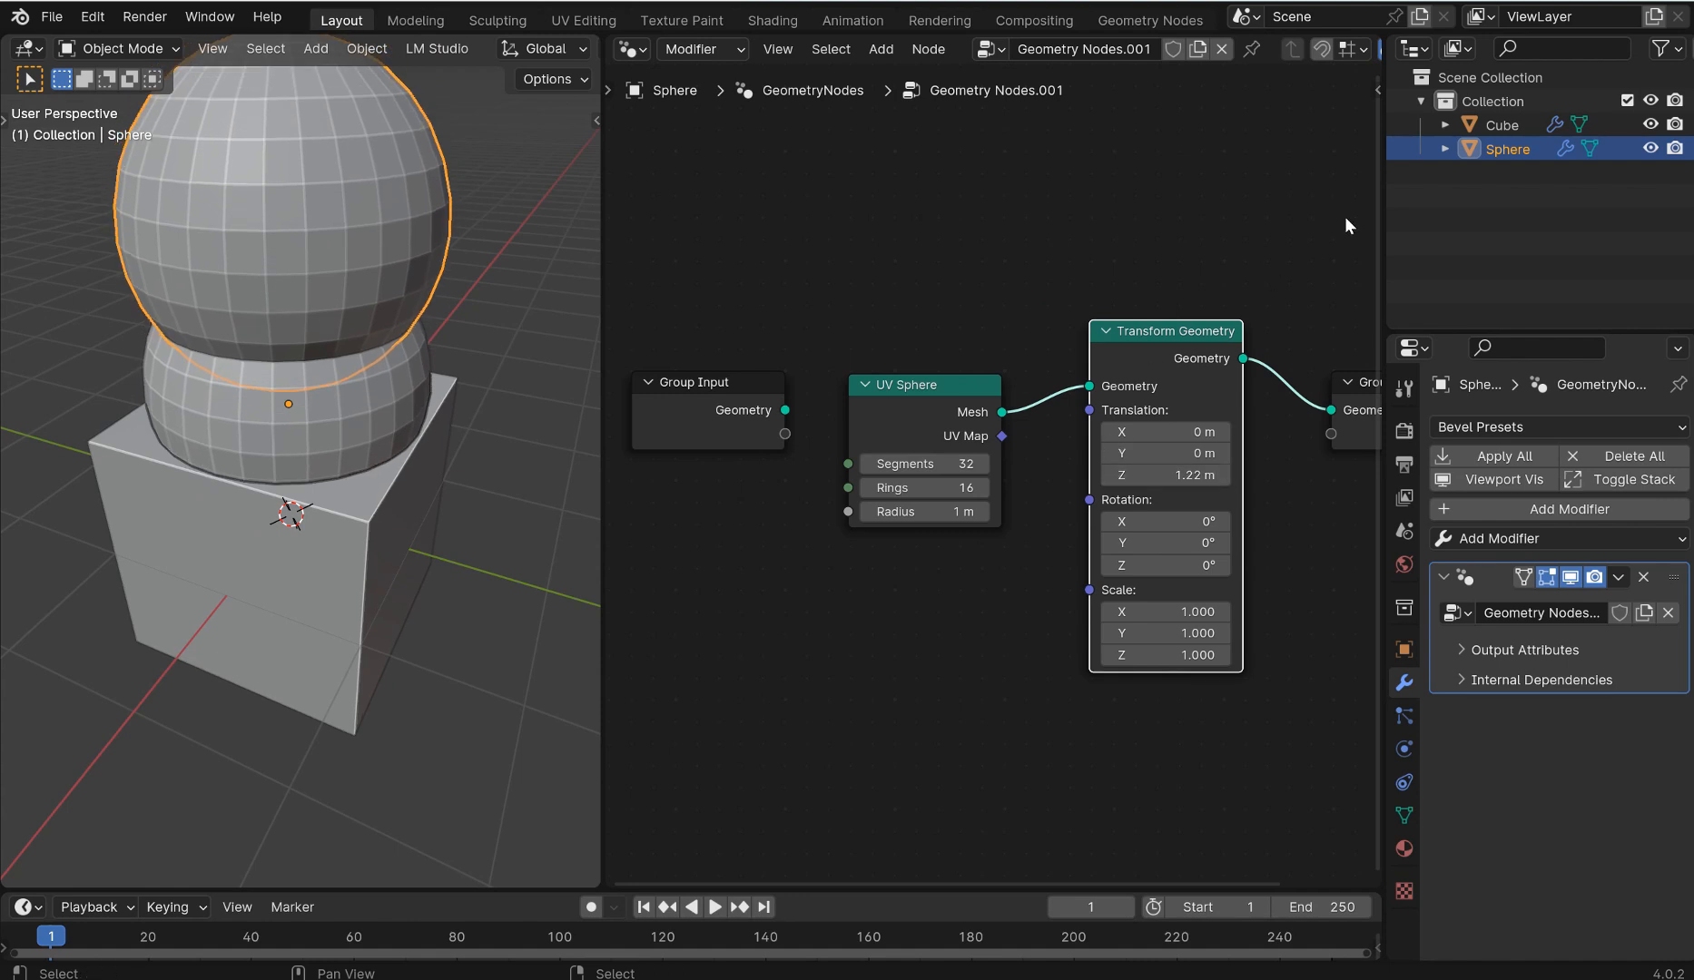
Set the Object Info node in the cube's node tree to Relative, and reopen the sphere's node tree.
{"action": "left_click", "coordinate": [1498, 128]}
{"action": "left_click", "coordinate": [739, 683]}
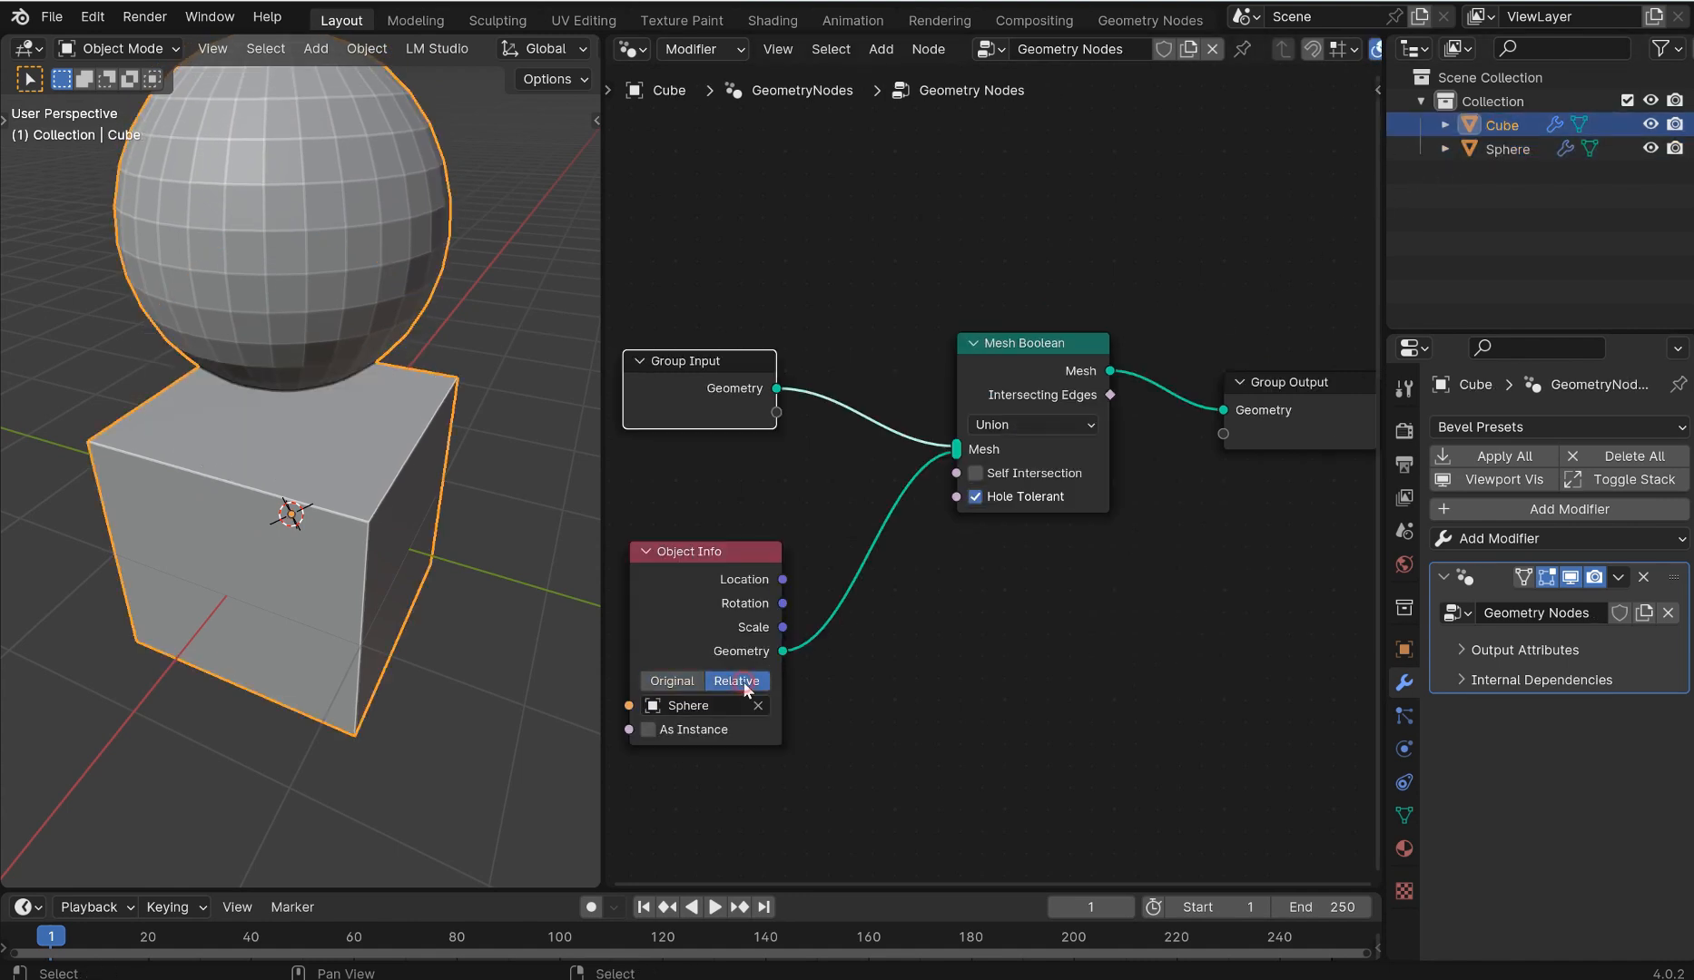
{"action": "left_click", "coordinate": [1505, 149]}
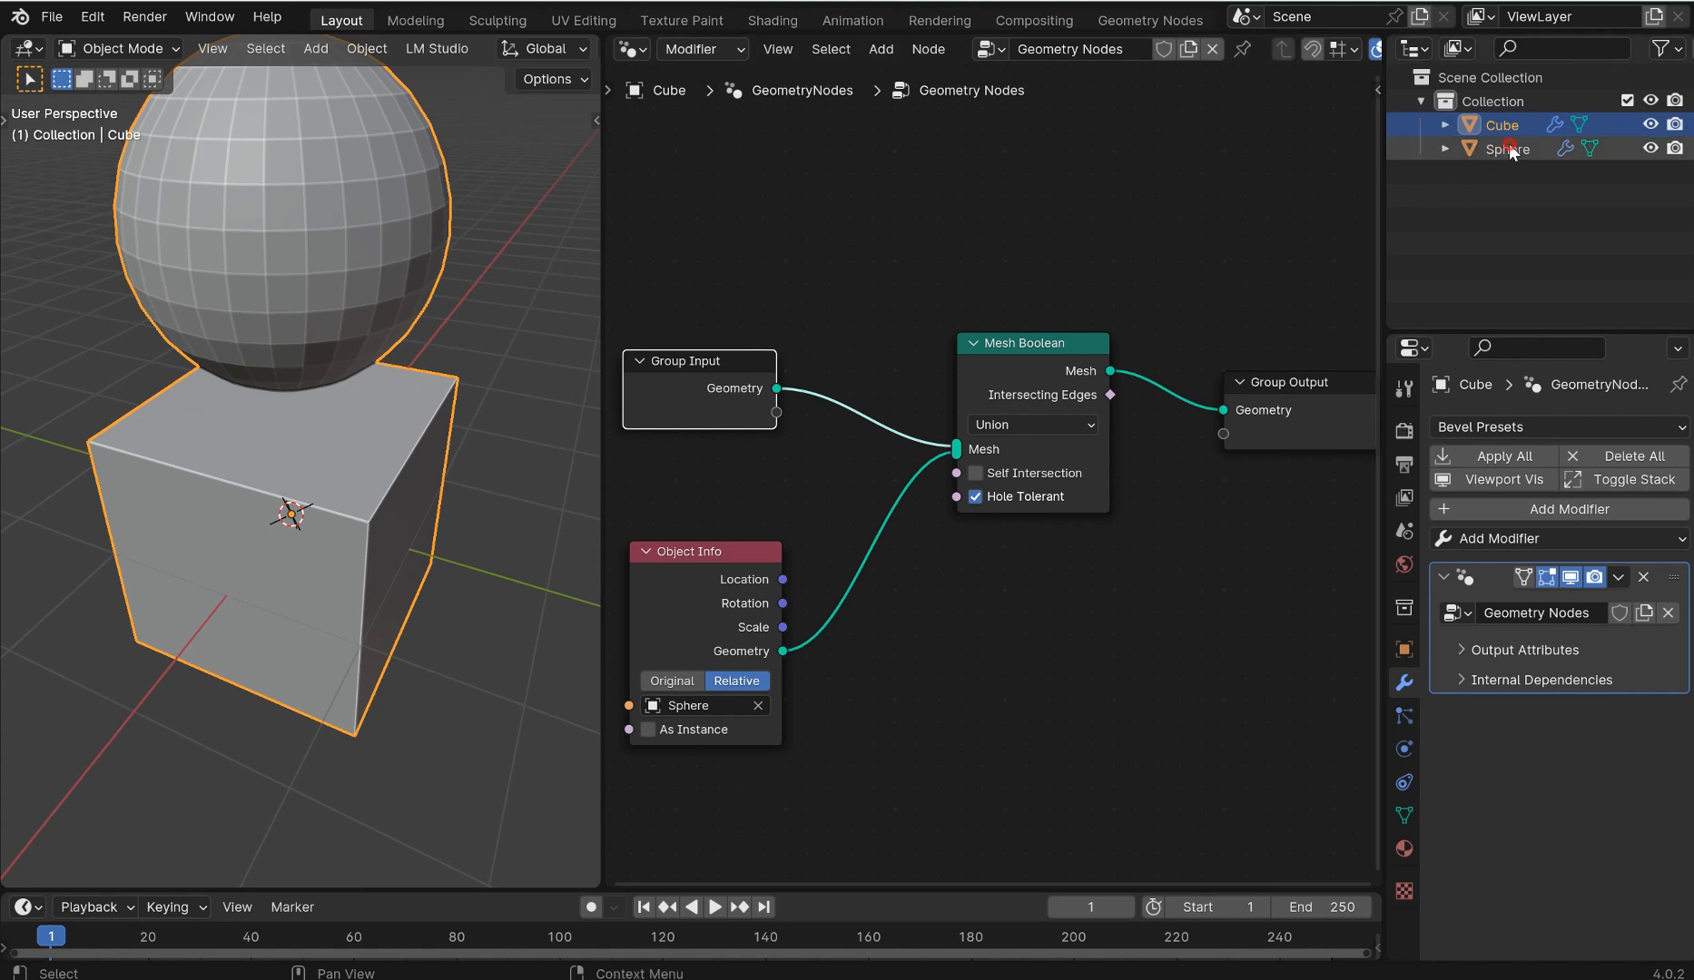
{"action": "middle_click_drag", "start_coordinate": [1219, 306], "coordinate": [1091, 383]}
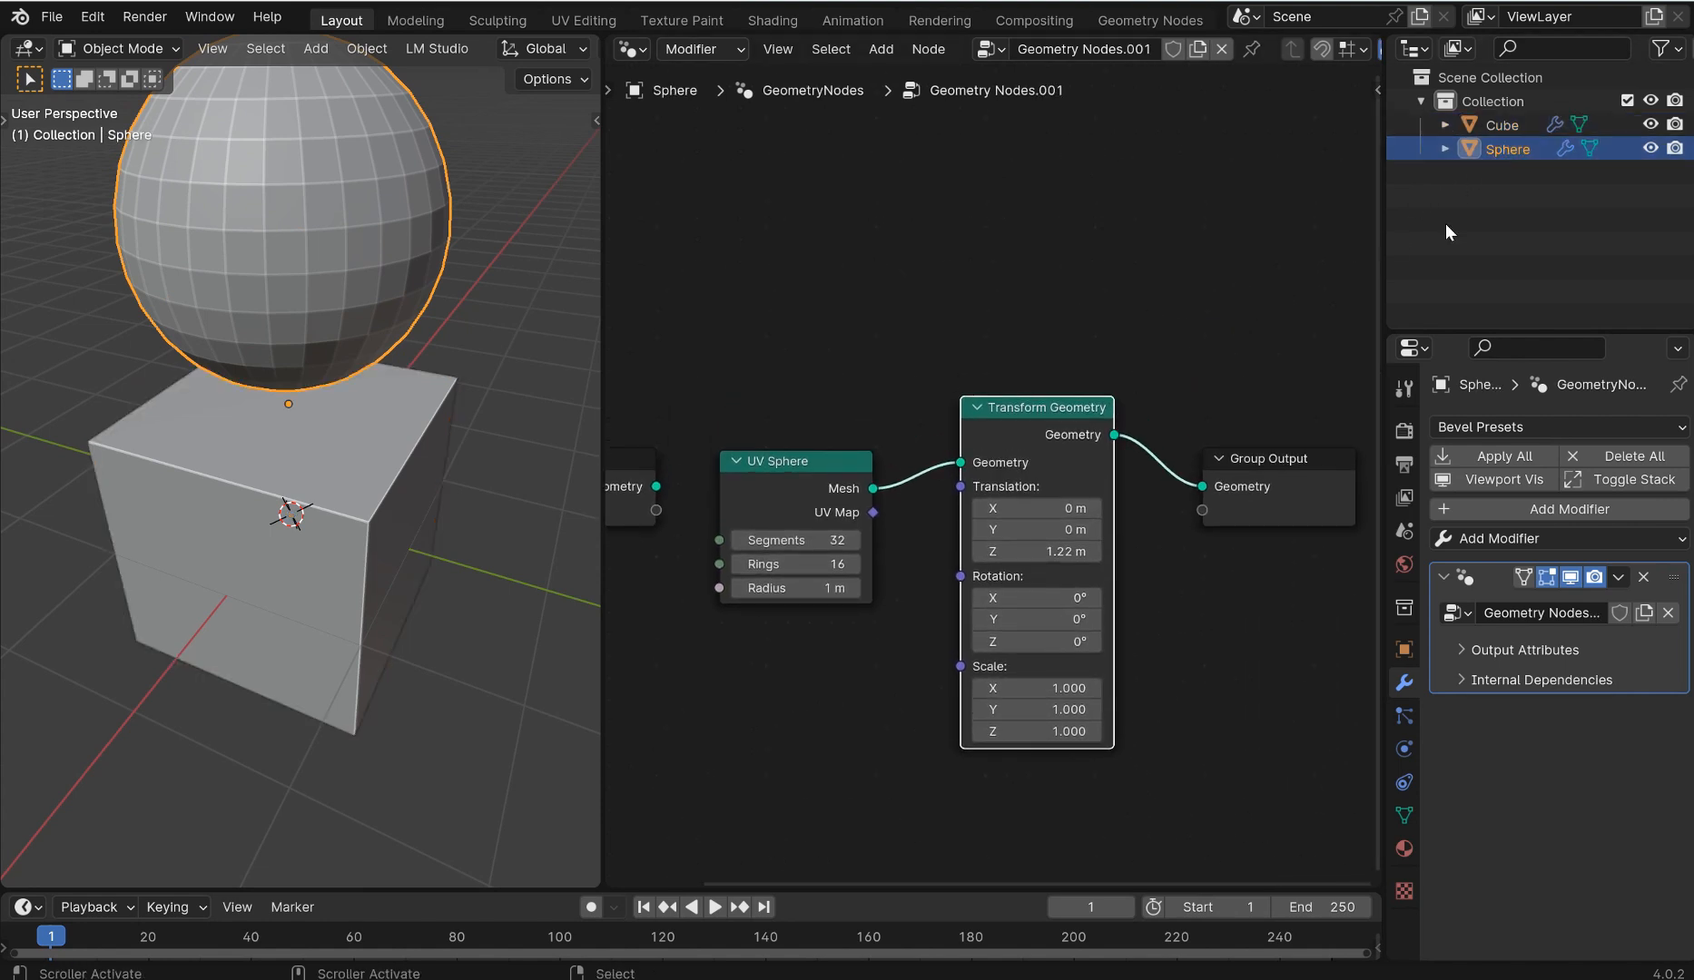
Hide the sphere object in the viewport and set its Transform Geometry Z translation to 0.11 m.
{"action": "left_click", "coordinate": [1650, 149]}
{"action": "left_click_drag", "start_coordinate": [1072, 551], "coordinate": [858, 552]}
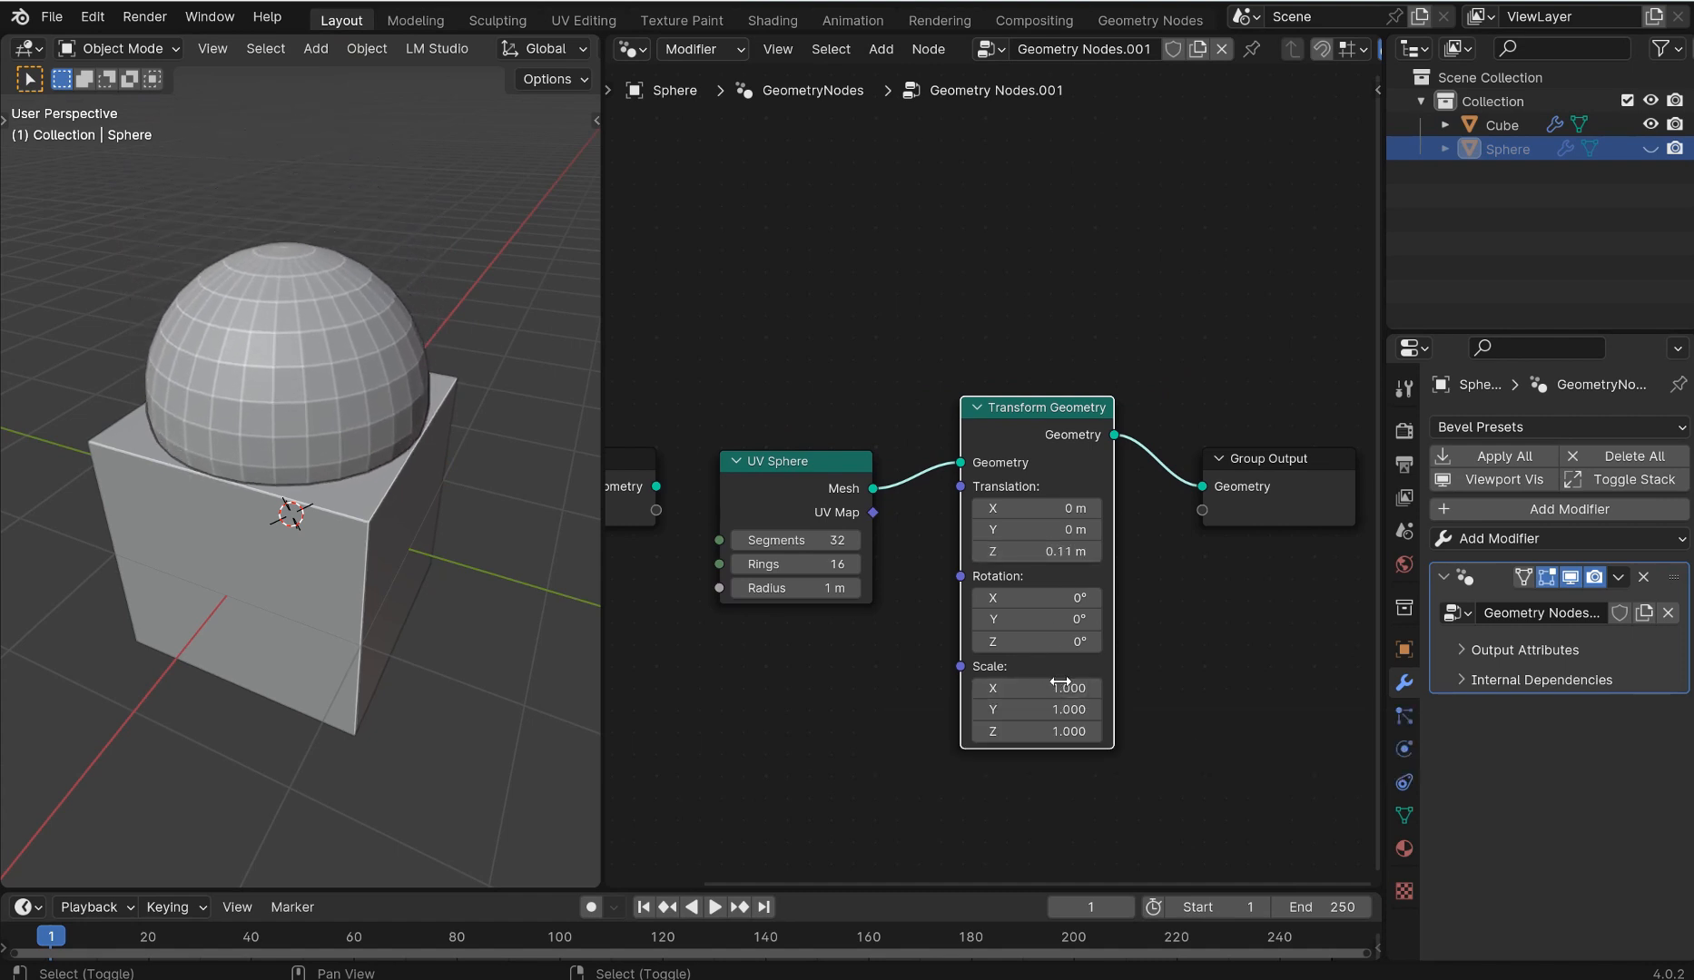
Insert a Scale Elements node between UV Sphere and Transform Geometry and set its Scale to 0.810.
{"action": "key", "text": "shift+a"}
{"action": "type", "text": "scale"}
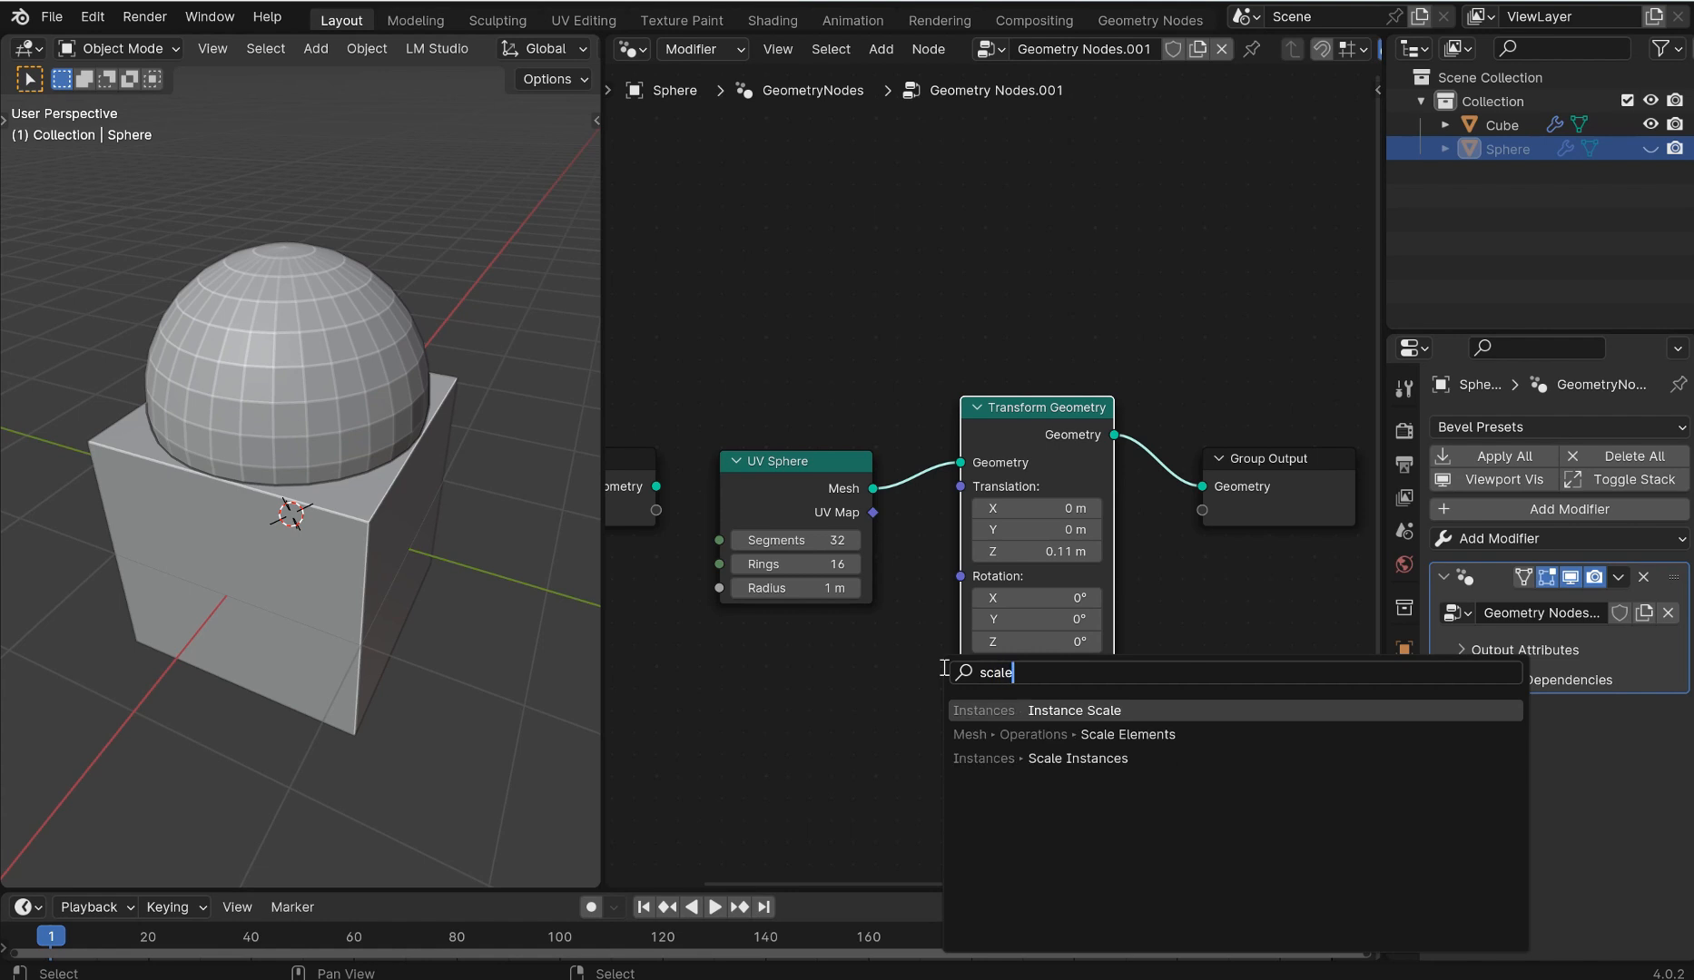
{"action": "left_click", "coordinate": [1126, 734]}
{"action": "left_click", "coordinate": [1009, 595]}
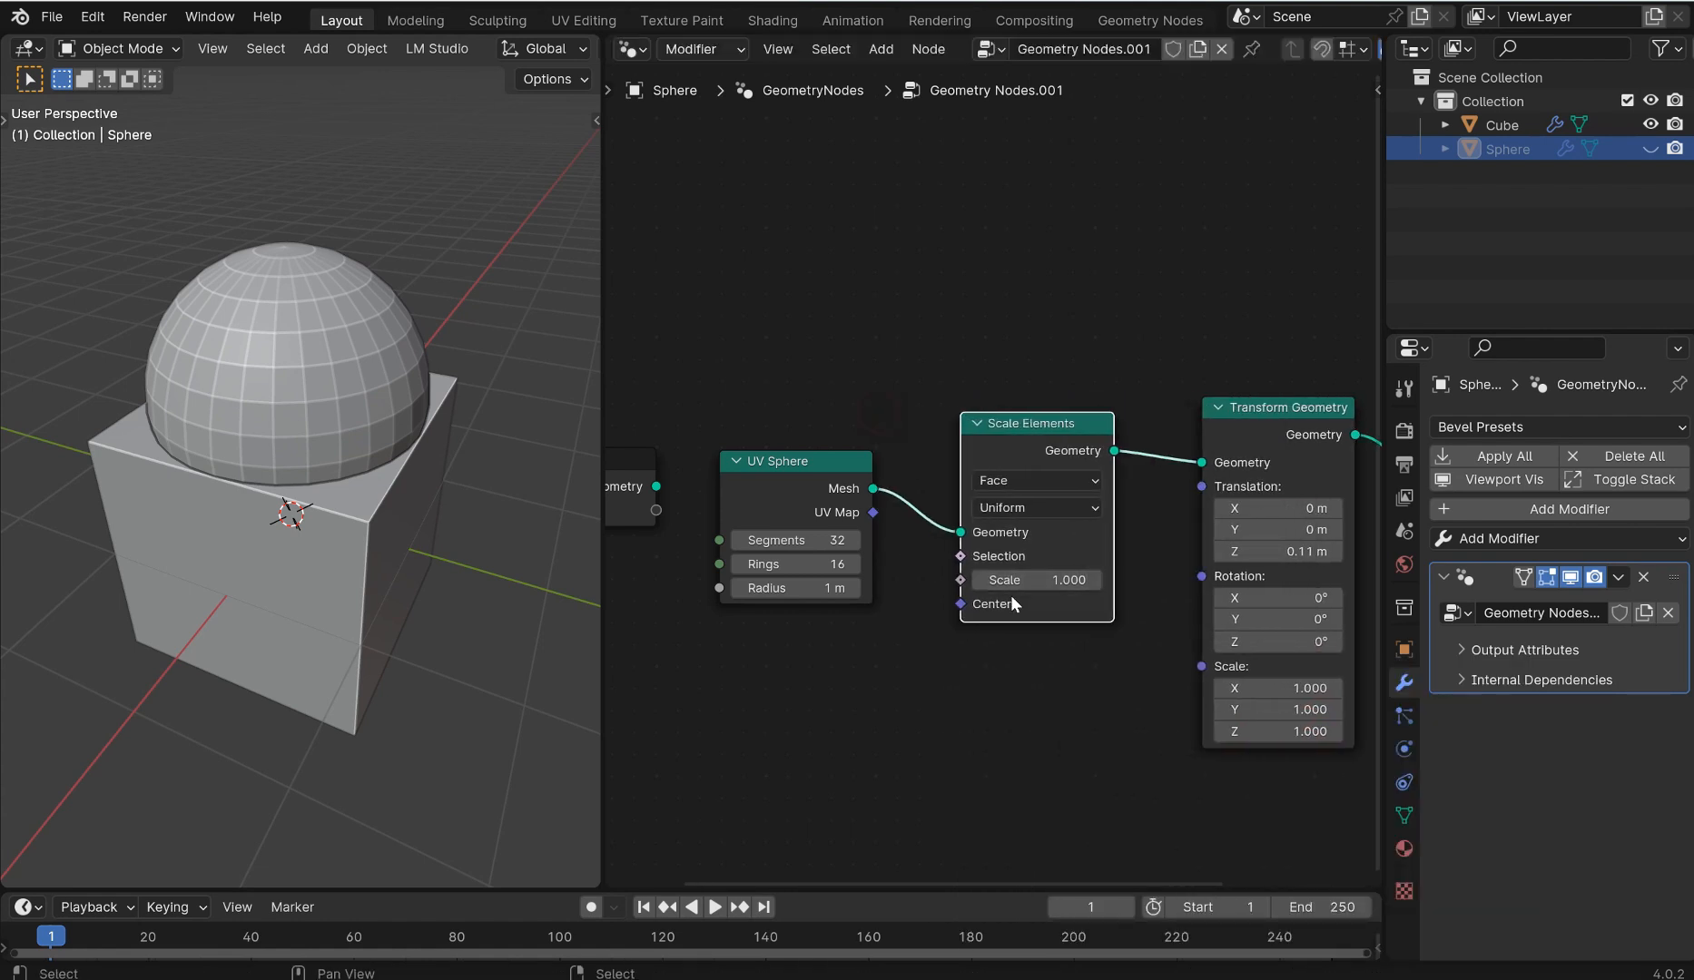
{"action": "left_click_drag", "start_coordinate": [1035, 580], "coordinate": [999, 580]}
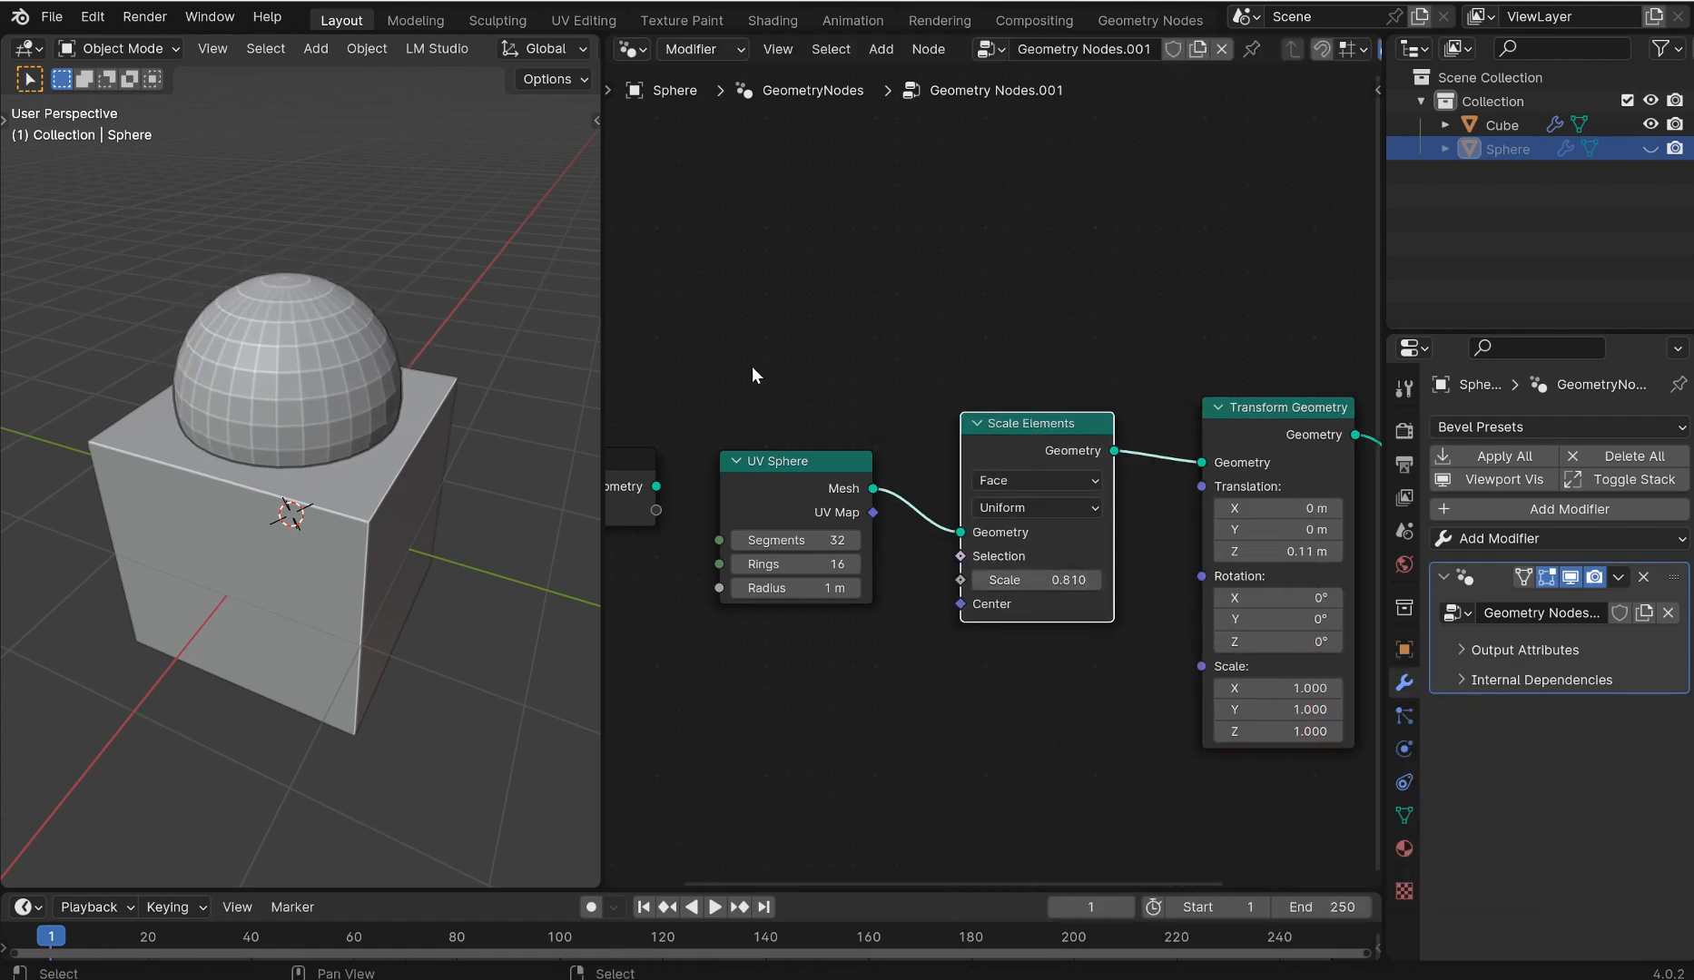
Expose the Scale Elements node's Scale as a modifier input through the Group Input and set it to 0.870.
{"action": "left_click_drag", "start_coordinate": [1281, 689], "coordinate": [1286, 732]}
{"action": "right_click", "coordinate": [1281, 690]}
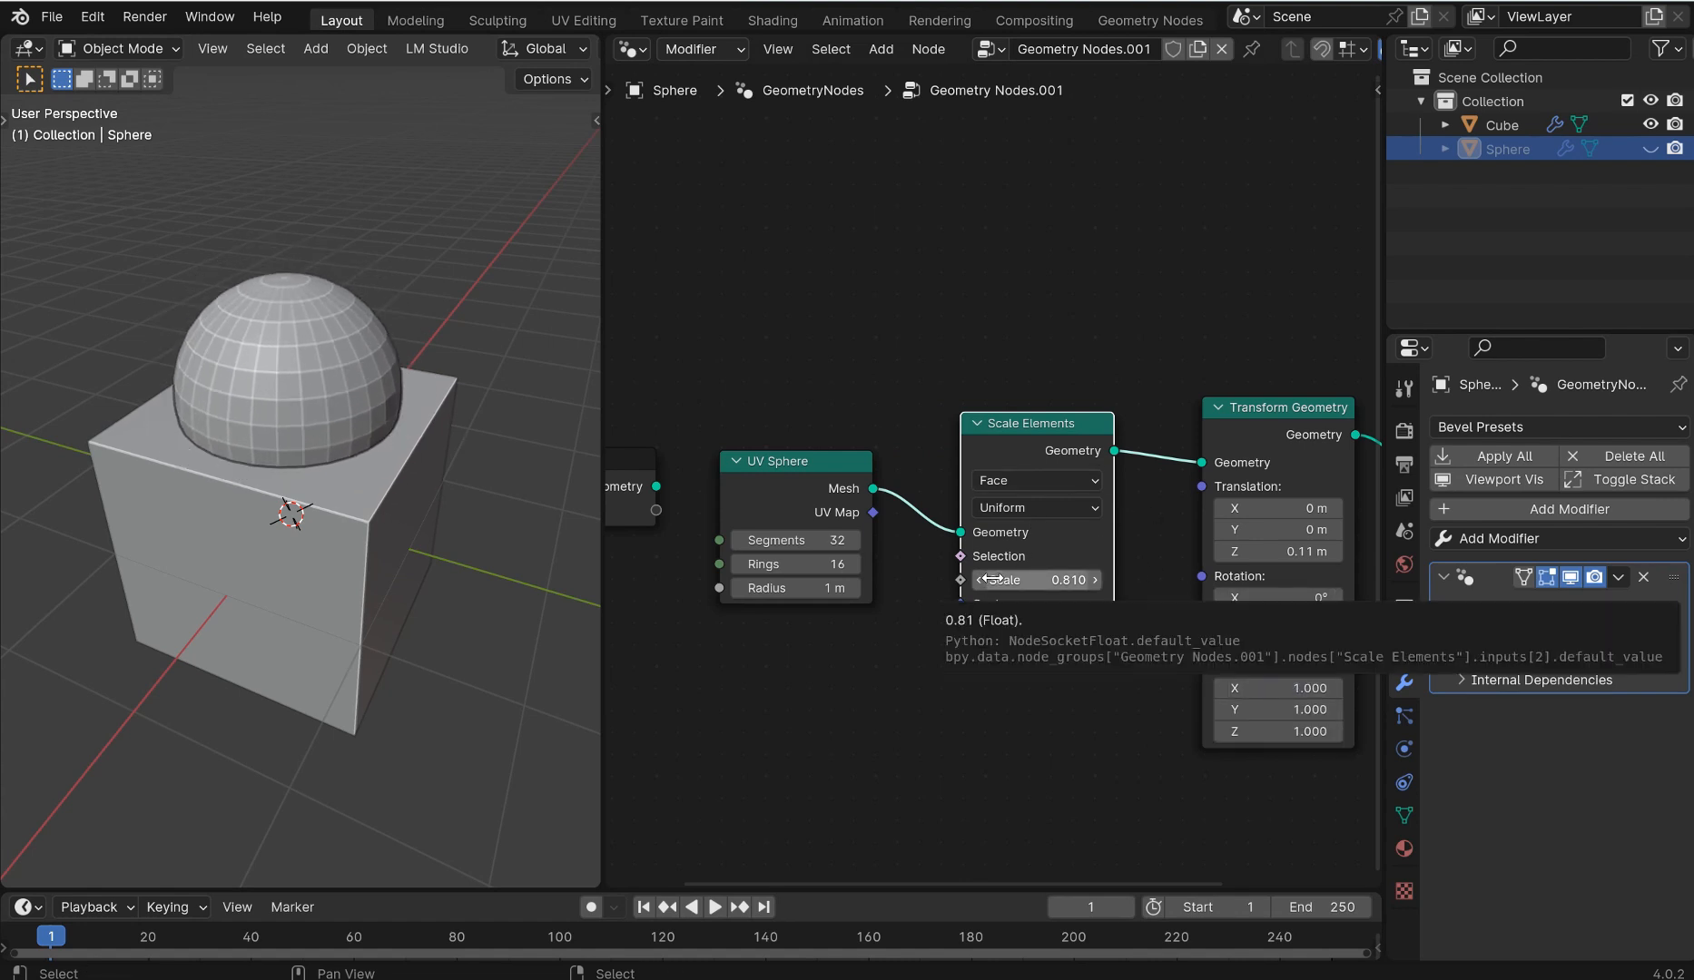
{"action": "left_click_drag", "start_coordinate": [963, 582], "coordinate": [652, 516]}
{"action": "key", "text": "Escape"}
{"action": "left_click_drag", "start_coordinate": [999, 581], "coordinate": [694, 510]}
{"action": "mouse_move", "coordinate": [1580, 643]}
{"action": "left_mouse_down"}
{"action": "mouse_move", "coordinate": [1638, 643]}
{"action": "mouse_move", "coordinate": [1586, 643]}
{"action": "left_mouse_up"}
Move the Group Output aside and insert a Set Shade Smooth node between Transform Geometry and Group Output.
{"action": "middle_click_drag", "start_coordinate": [1000, 491], "coordinate": [557, 482]}
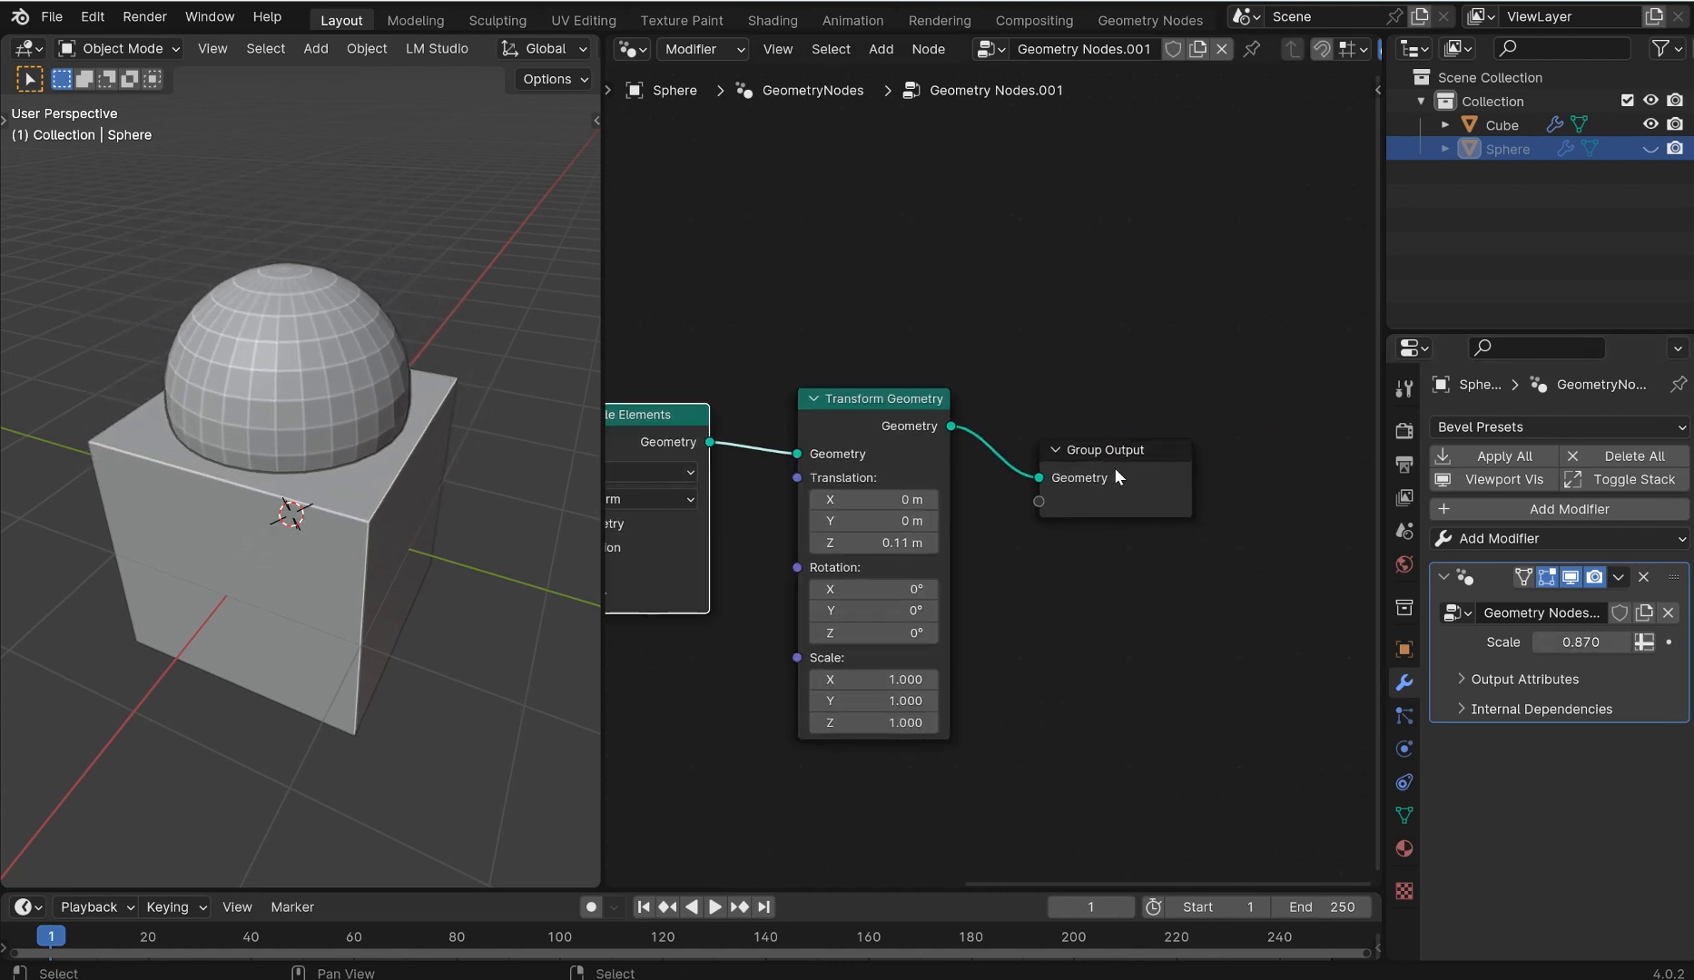
{"action": "left_click_drag", "start_coordinate": [1112, 477], "coordinate": [1251, 409]}
{"action": "key", "text": "shift+a"}
{"action": "type", "text": "set shade"}
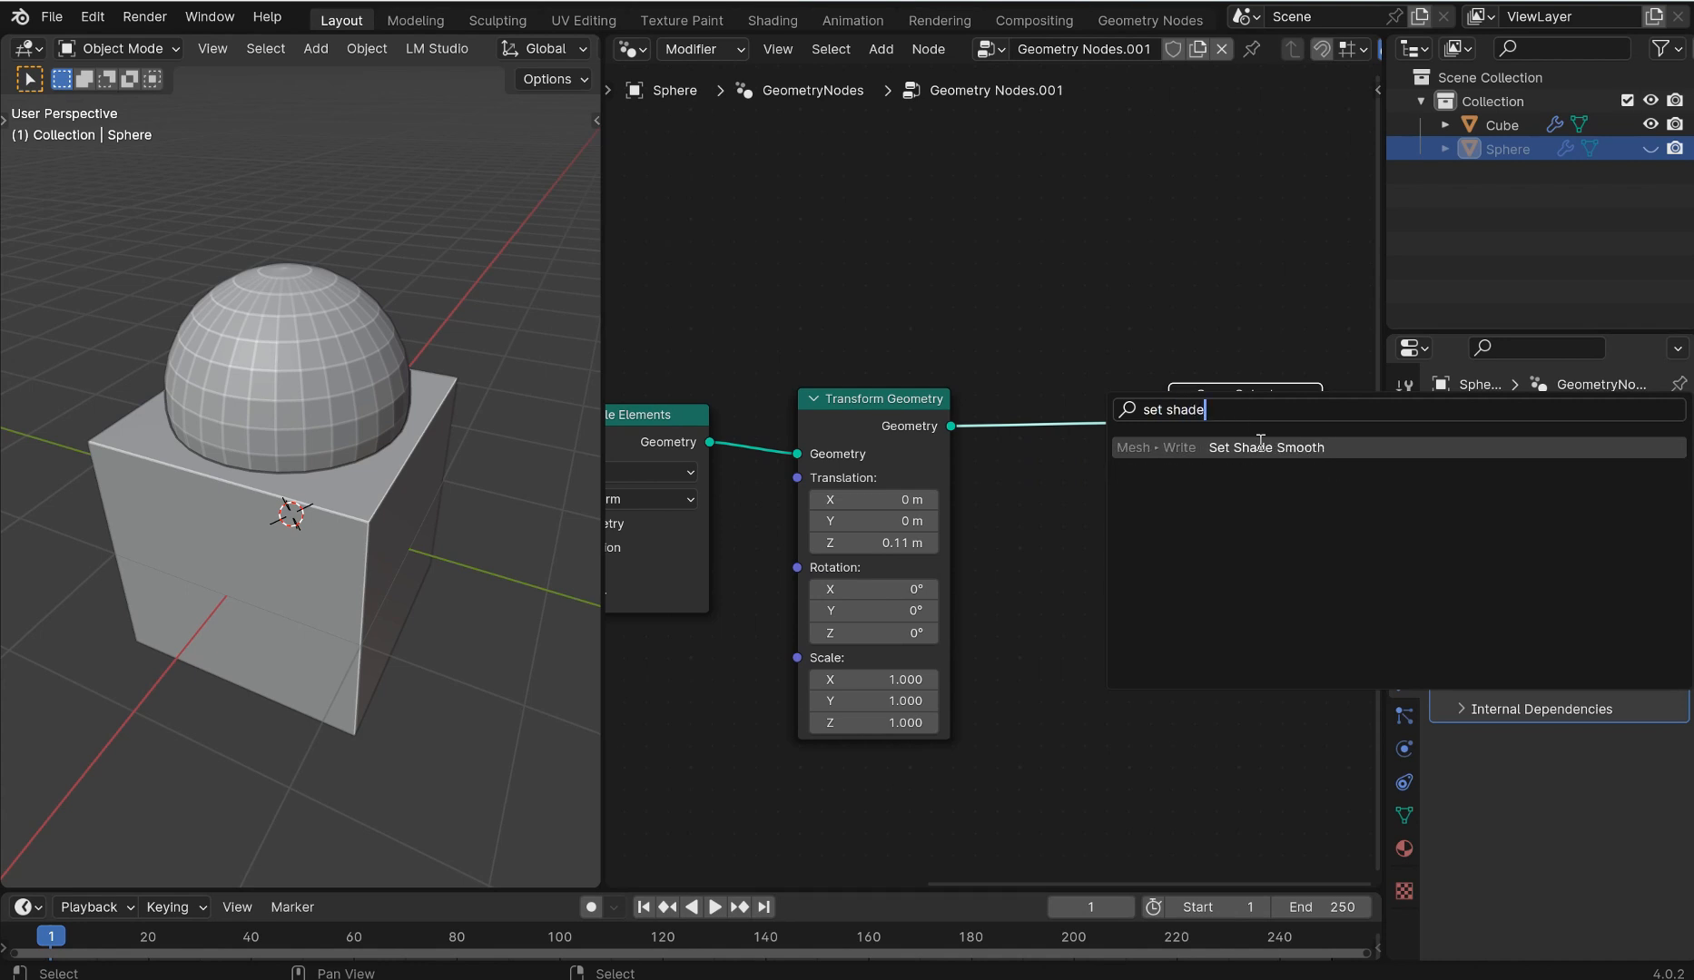
{"action": "left_click", "coordinate": [1259, 440]}
{"action": "left_click", "coordinate": [995, 370]}
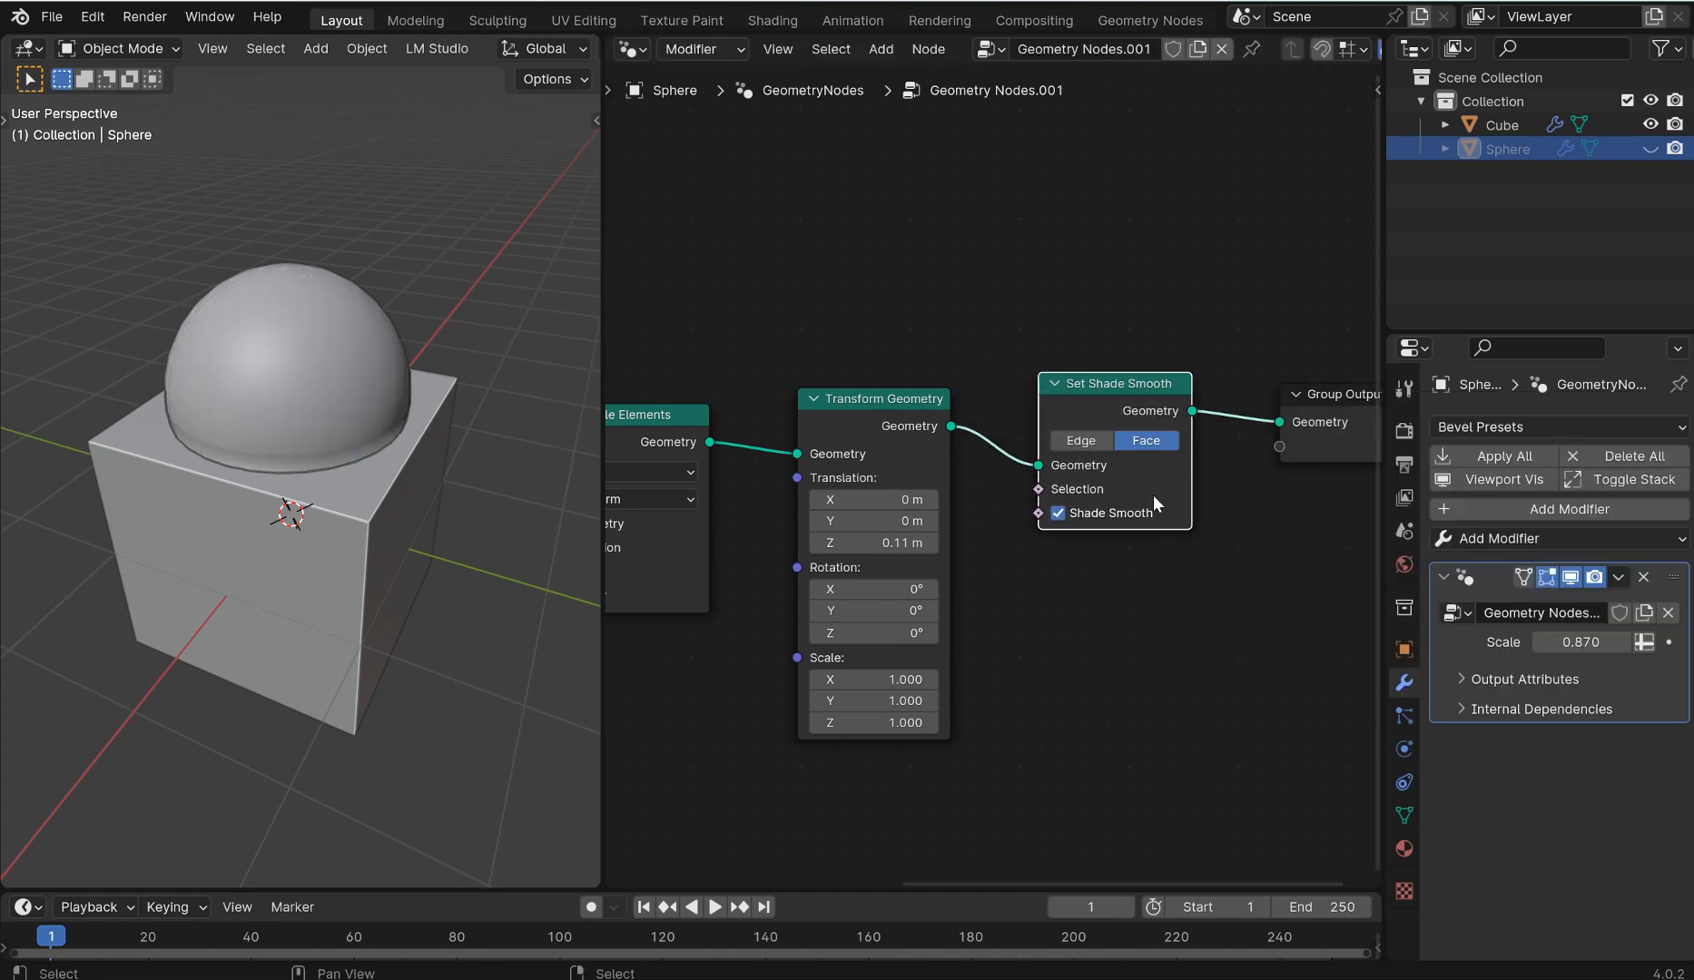
Examine the dome and cube in wireframe display from the front to check where the dome meets the cube's top.
{"action": "scroll", "coordinate": [368, 455], "scroll_direction": "up", "scroll_amount": 3}
{"action": "middle_click_drag", "start_coordinate": [367, 454], "coordinate": [319, 448]}
{"action": "scroll", "coordinate": [319, 448], "scroll_direction": "up", "scroll_amount": 2}
{"action": "key", "text": "KP_1"}
{"action": "scroll", "coordinate": [396, 492], "scroll_direction": "down", "scroll_amount": 2}
{"action": "key", "text": "z"}
{"action": "left_click", "coordinate": [159, 503]}
{"action": "middle_click_drag", "start_coordinate": [367, 405], "coordinate": [401, 448]}
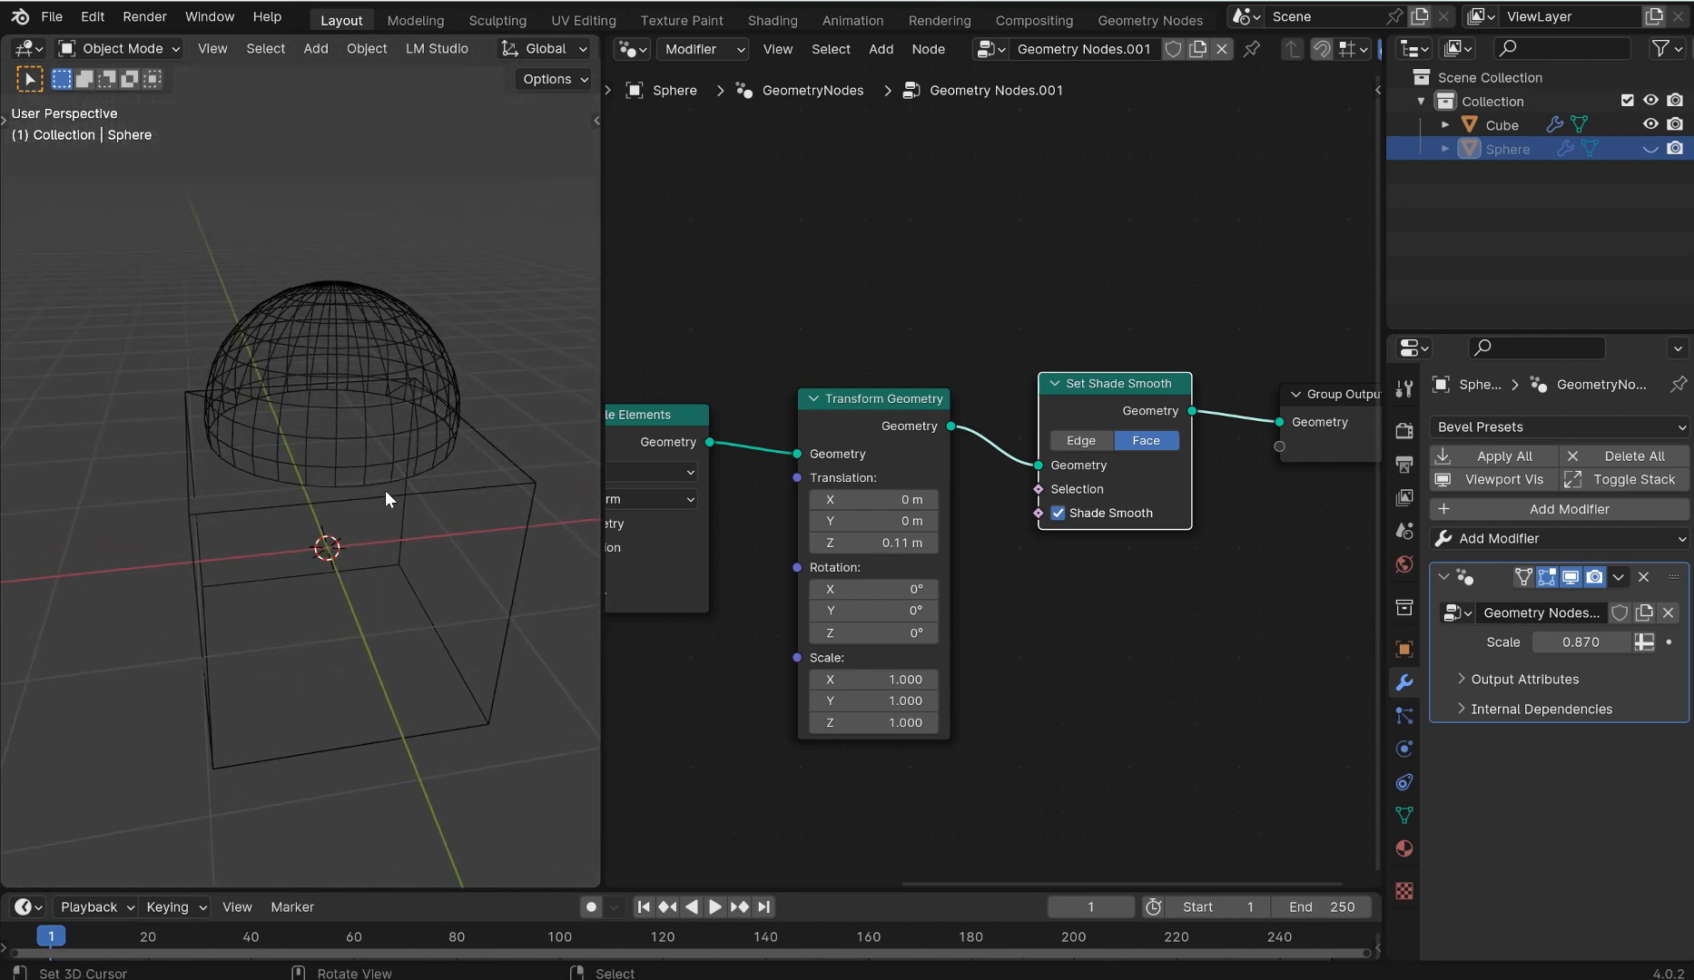
{"action": "middle_click_drag", "start_coordinate": [403, 513], "coordinate": [450, 512]}
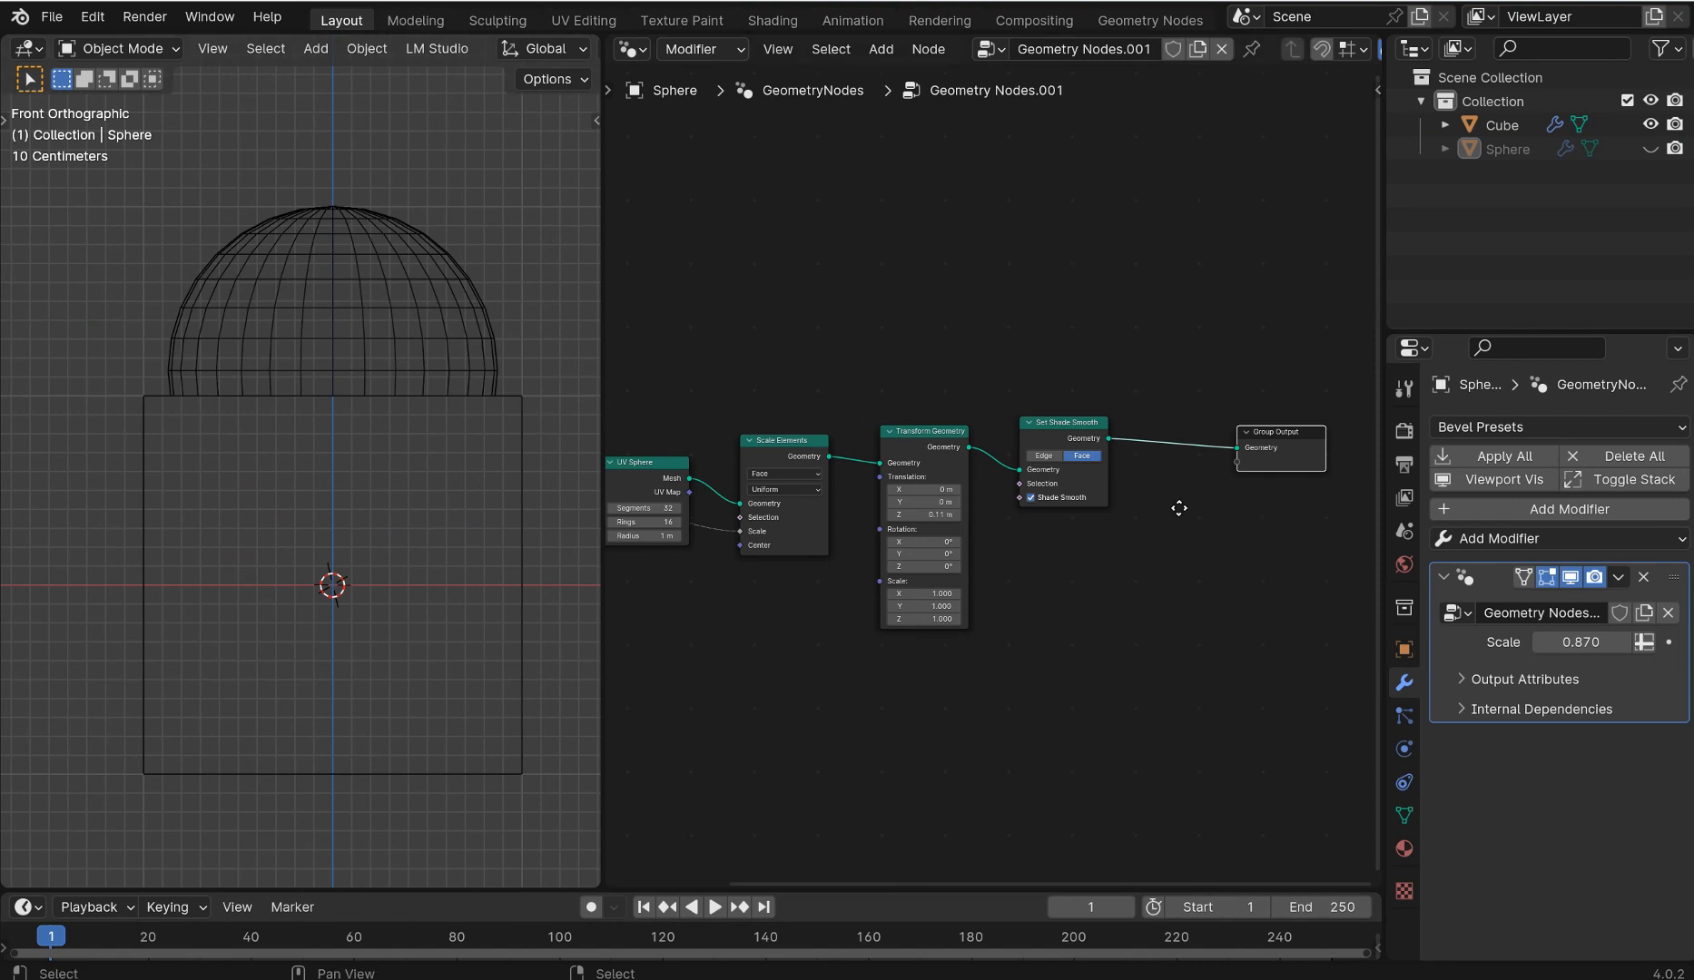
Insert a Delete Geometry node between Transform Geometry and Set Shade Smooth.
{"action": "middle_click_drag", "start_coordinate": [1231, 519], "coordinate": [1129, 519]}
{"action": "left_click_drag", "start_coordinate": [990, 421], "coordinate": [1099, 433]}
{"action": "key", "text": "shift+a"}
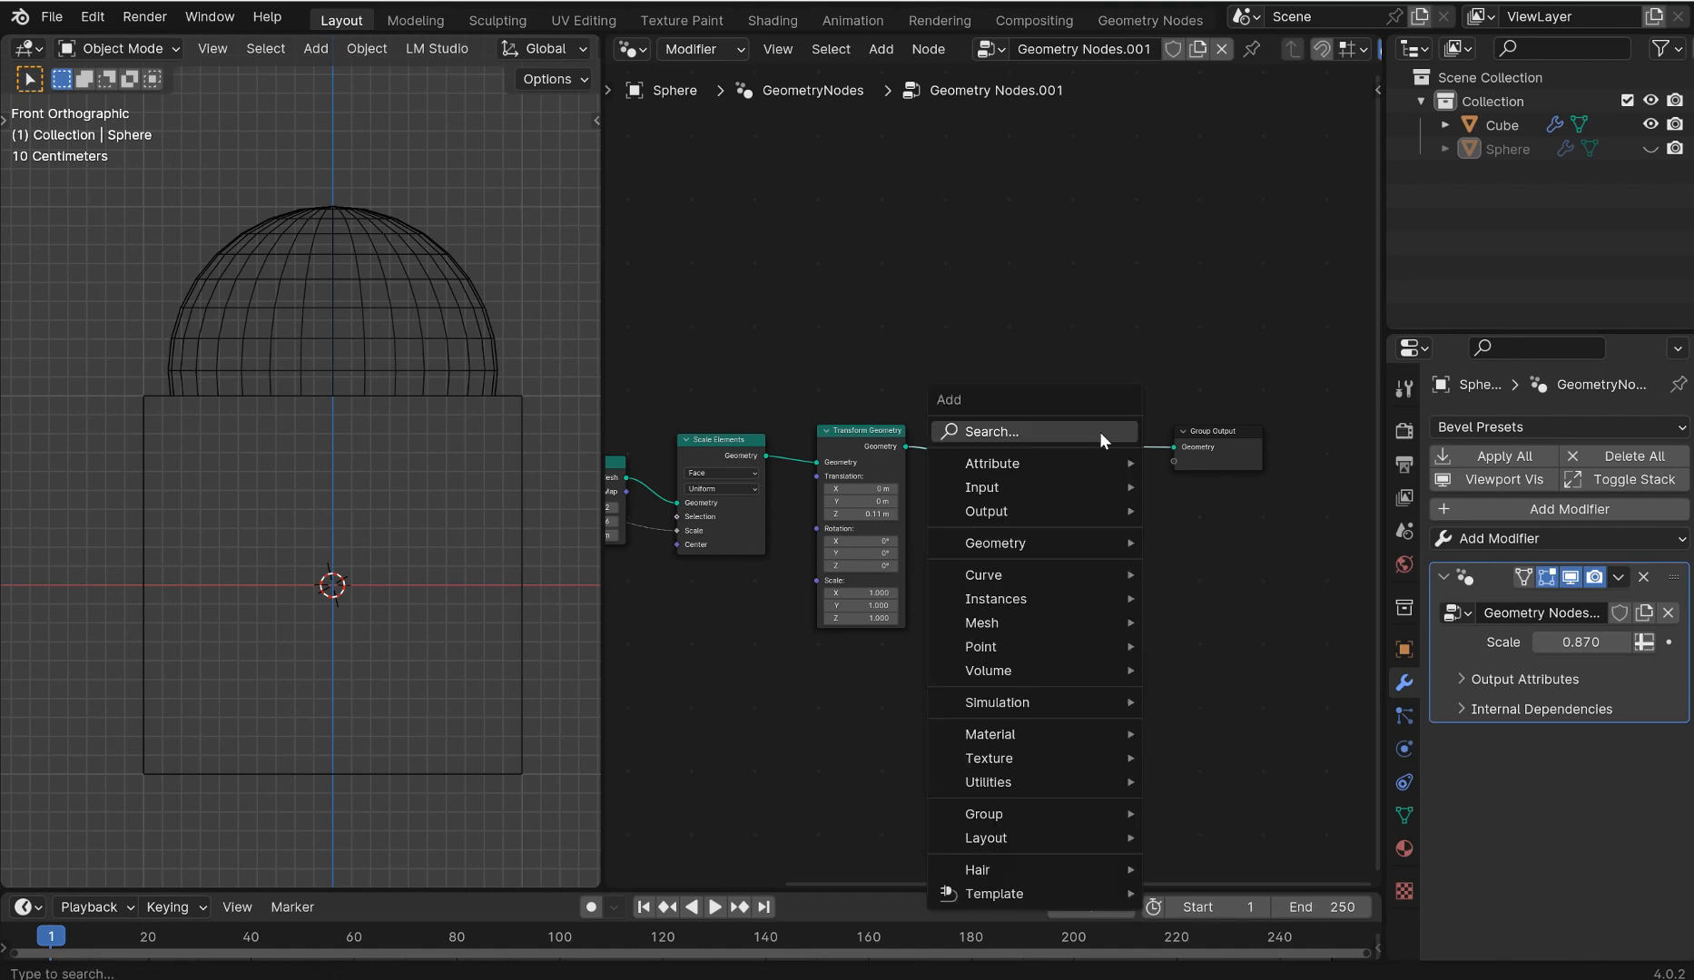
{"action": "type", "text": "delete"}
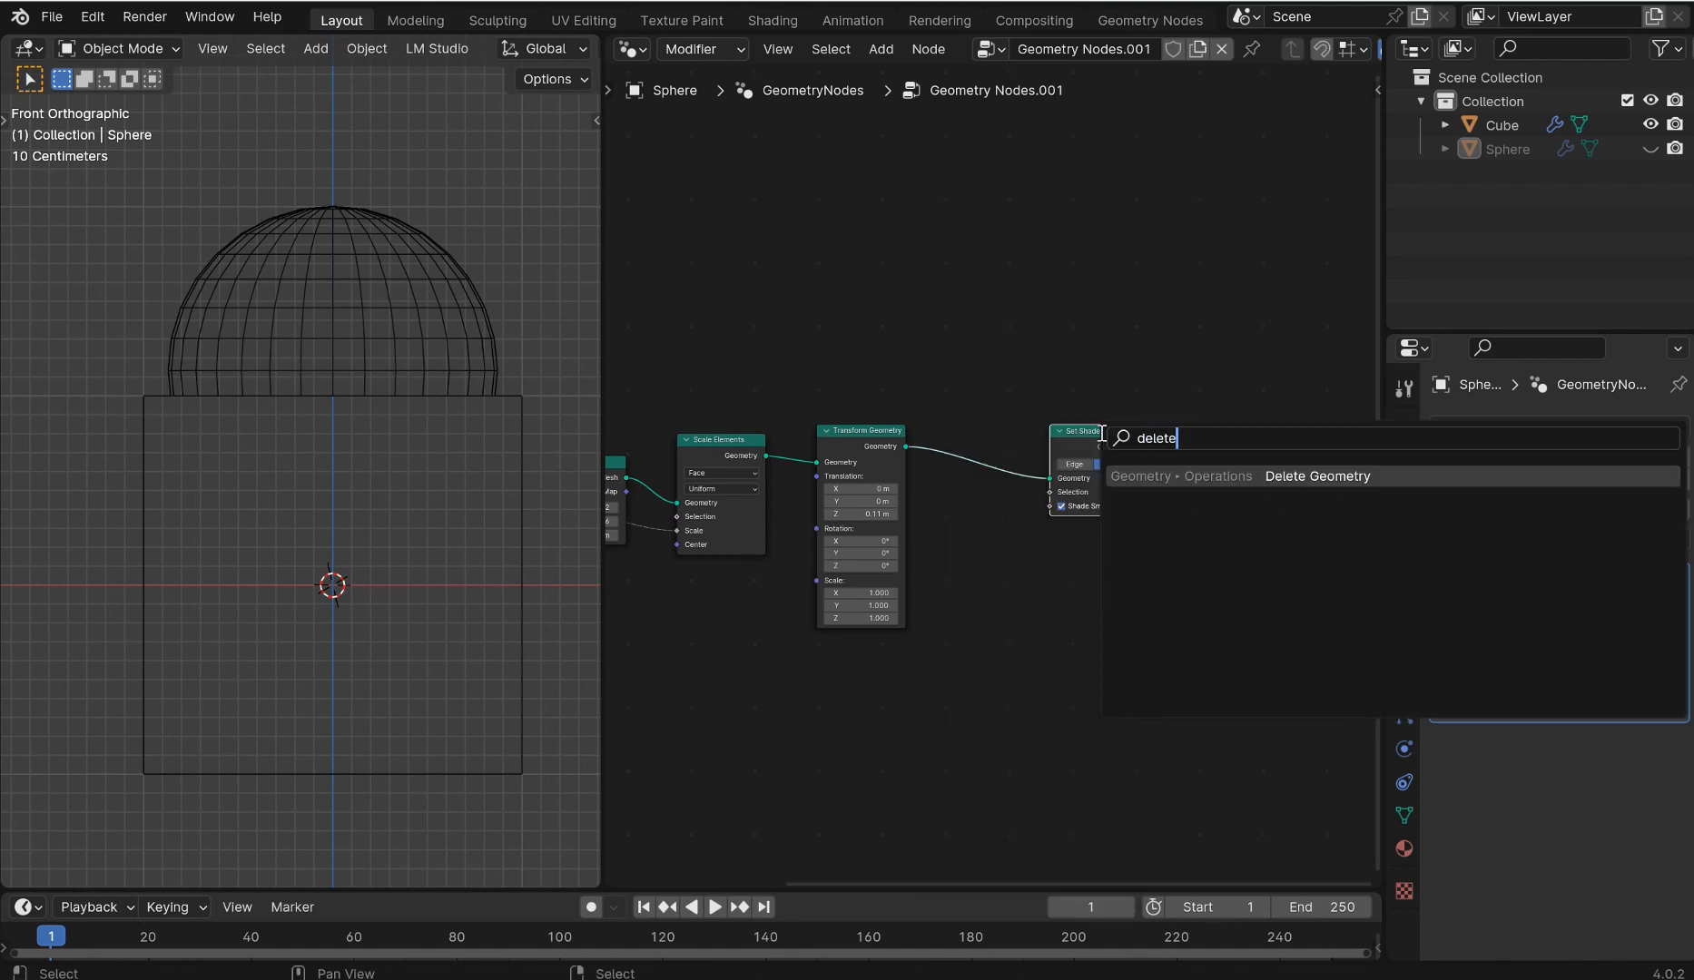
{"action": "left_click", "coordinate": [1333, 474]}
{"action": "left_click", "coordinate": [934, 425]}
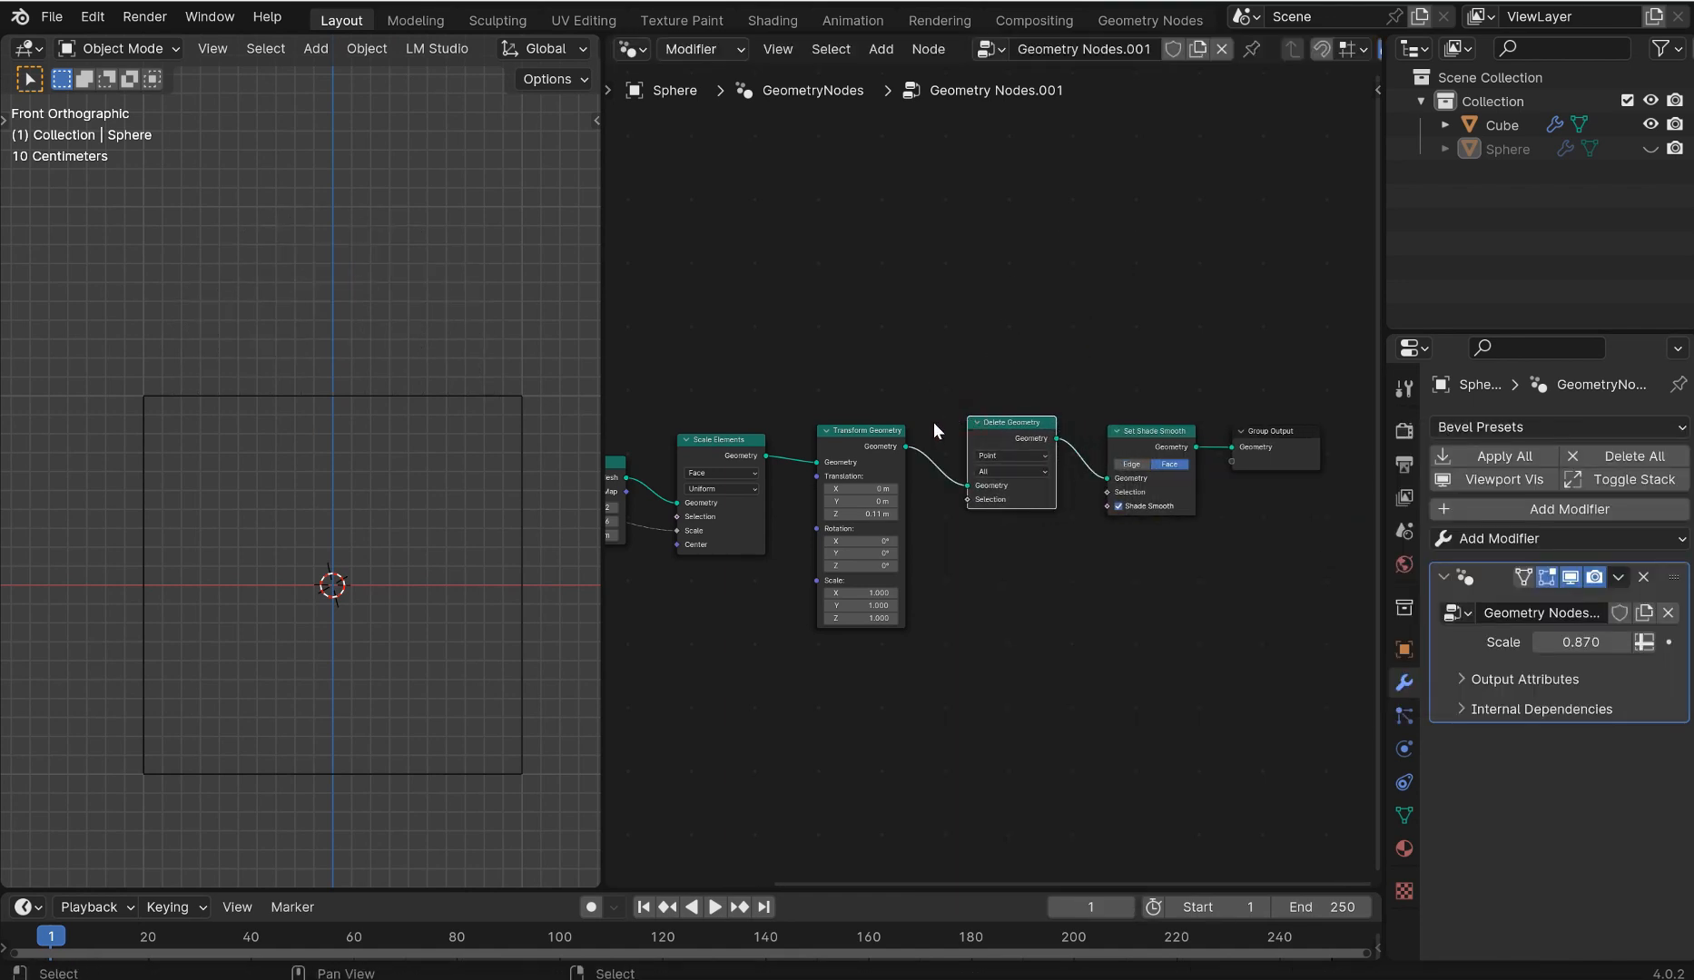
{"action": "scroll", "coordinate": [1089, 471], "scroll_direction": "up", "scroll_amount": 5}
{"action": "middle_click_drag", "start_coordinate": [983, 499], "coordinate": [1027, 431]}
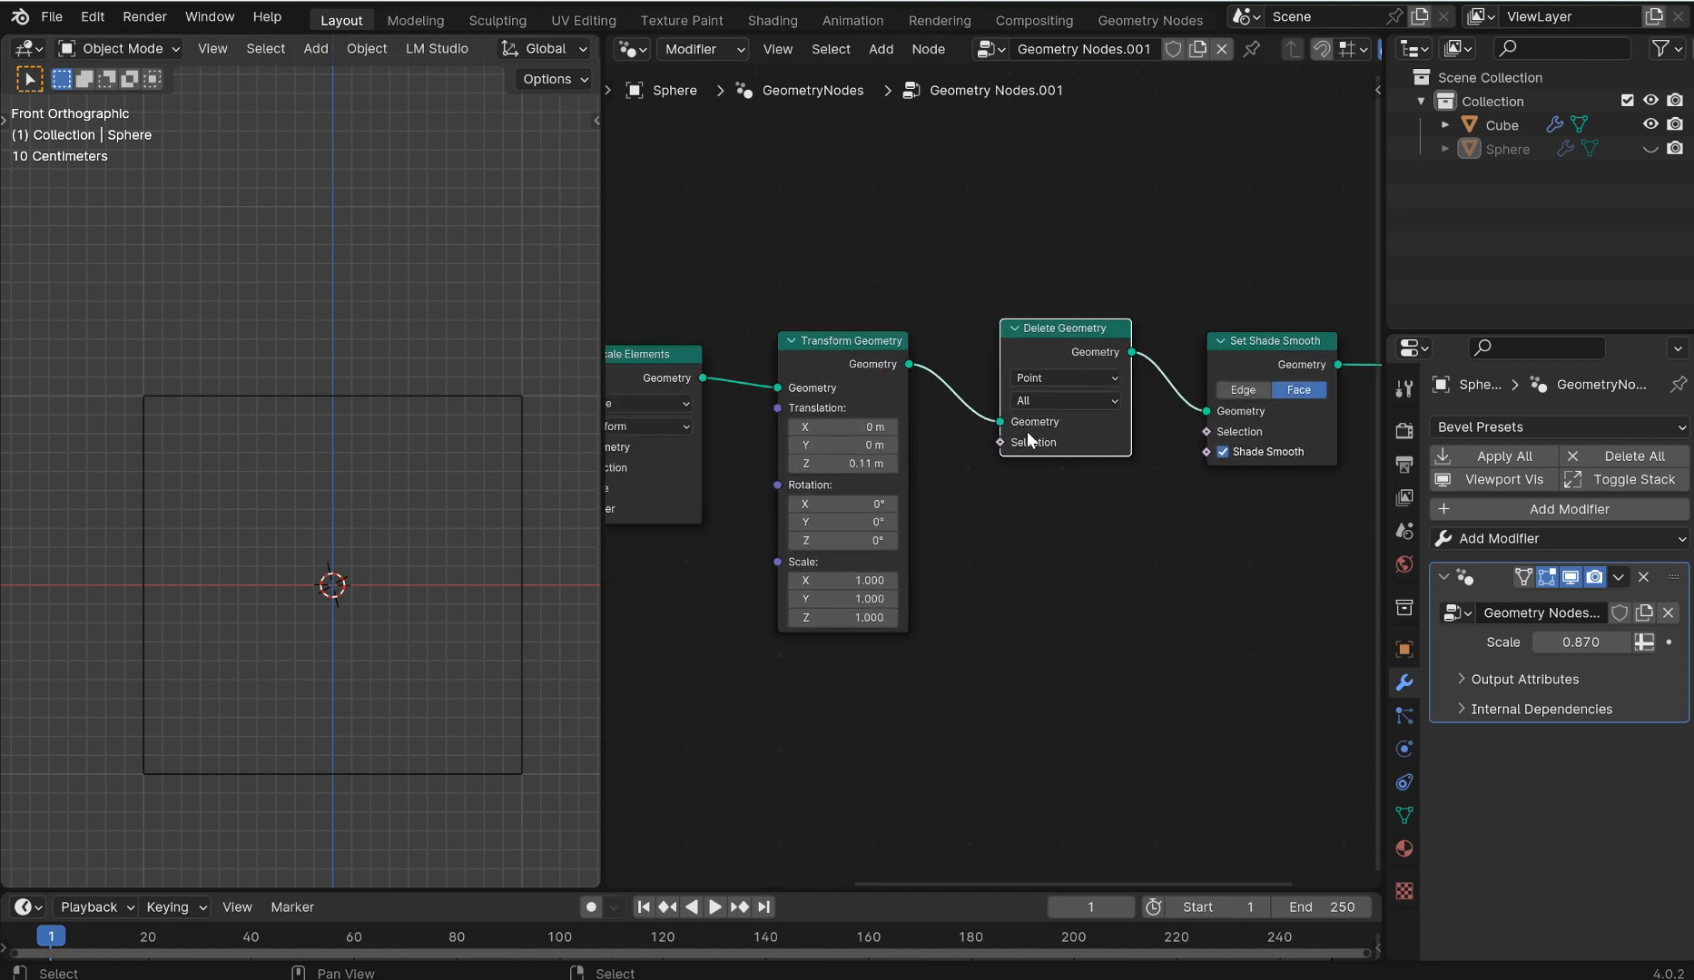
Add an integer Greater Than compare node that feeds the Delete Geometry node's Selection.
{"action": "left_click_drag", "start_coordinate": [999, 438], "coordinate": [921, 804]}
{"action": "left_click_drag", "start_coordinate": [905, 722], "coordinate": [906, 719]}
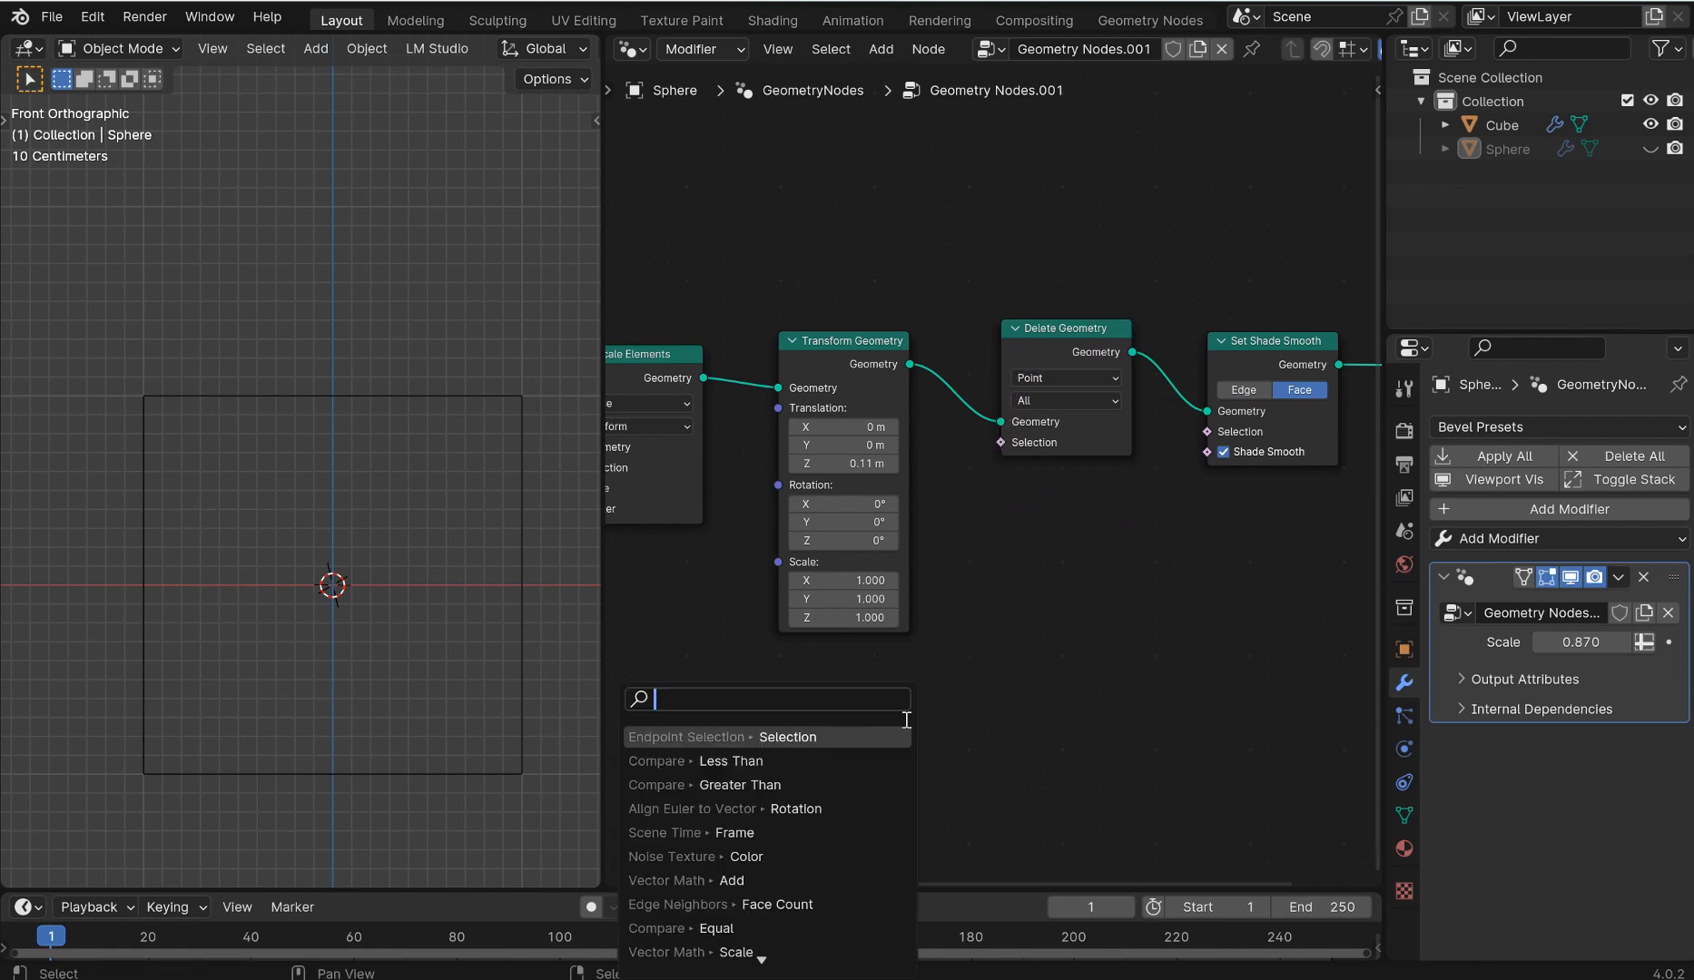
{"action": "type", "text": "great"}
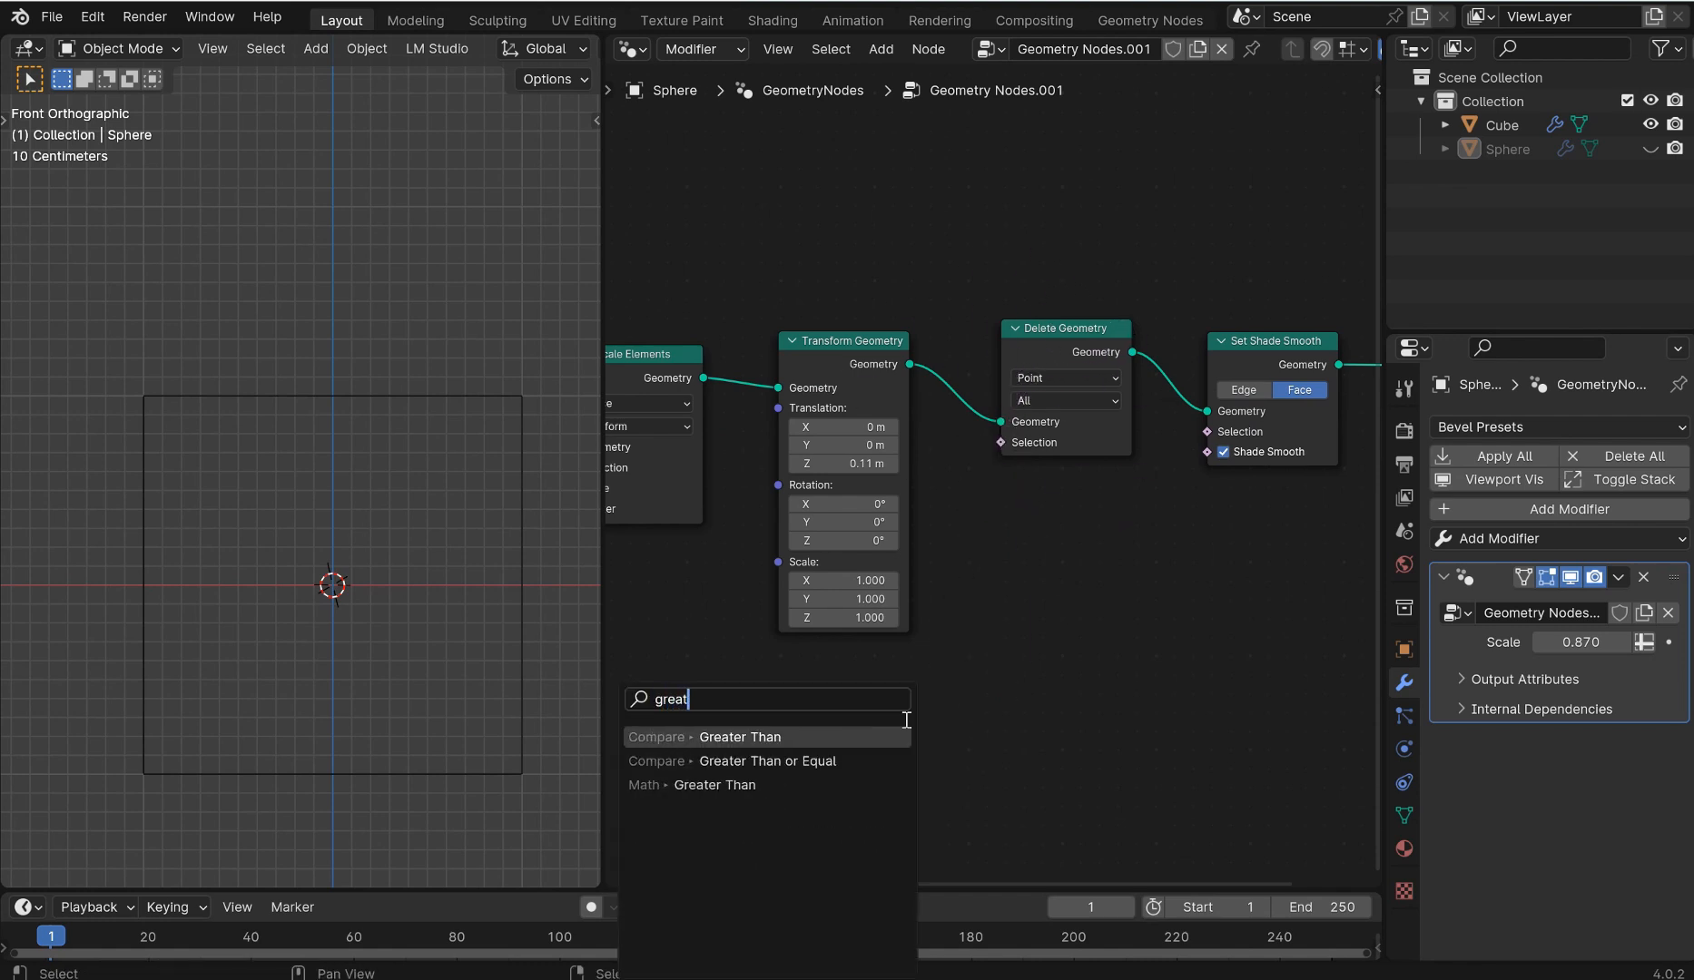
{"action": "key", "text": "Return"}
{"action": "left_click", "coordinate": [899, 672]}
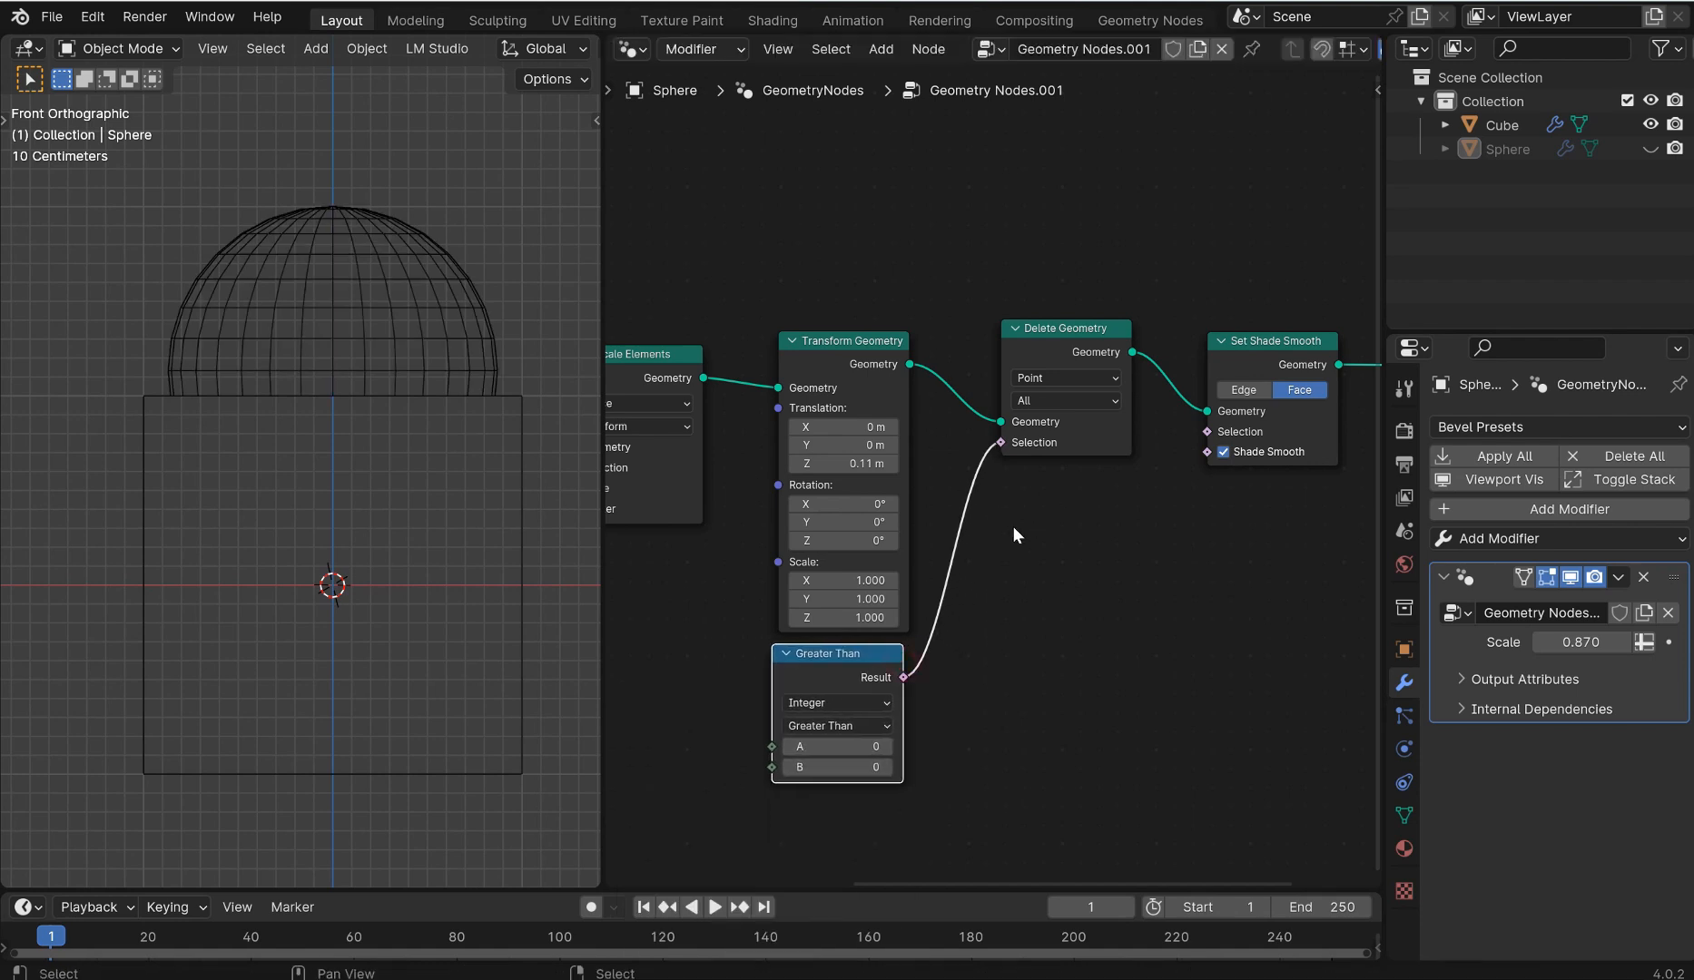
Add an Index node and connect it to the A input of the Greater Than node.
{"action": "middle_click_drag", "start_coordinate": [802, 725], "coordinate": [926, 647]}
{"action": "left_click_drag", "start_coordinate": [897, 670], "coordinate": [829, 564]}
{"action": "type", "text": "Index"}
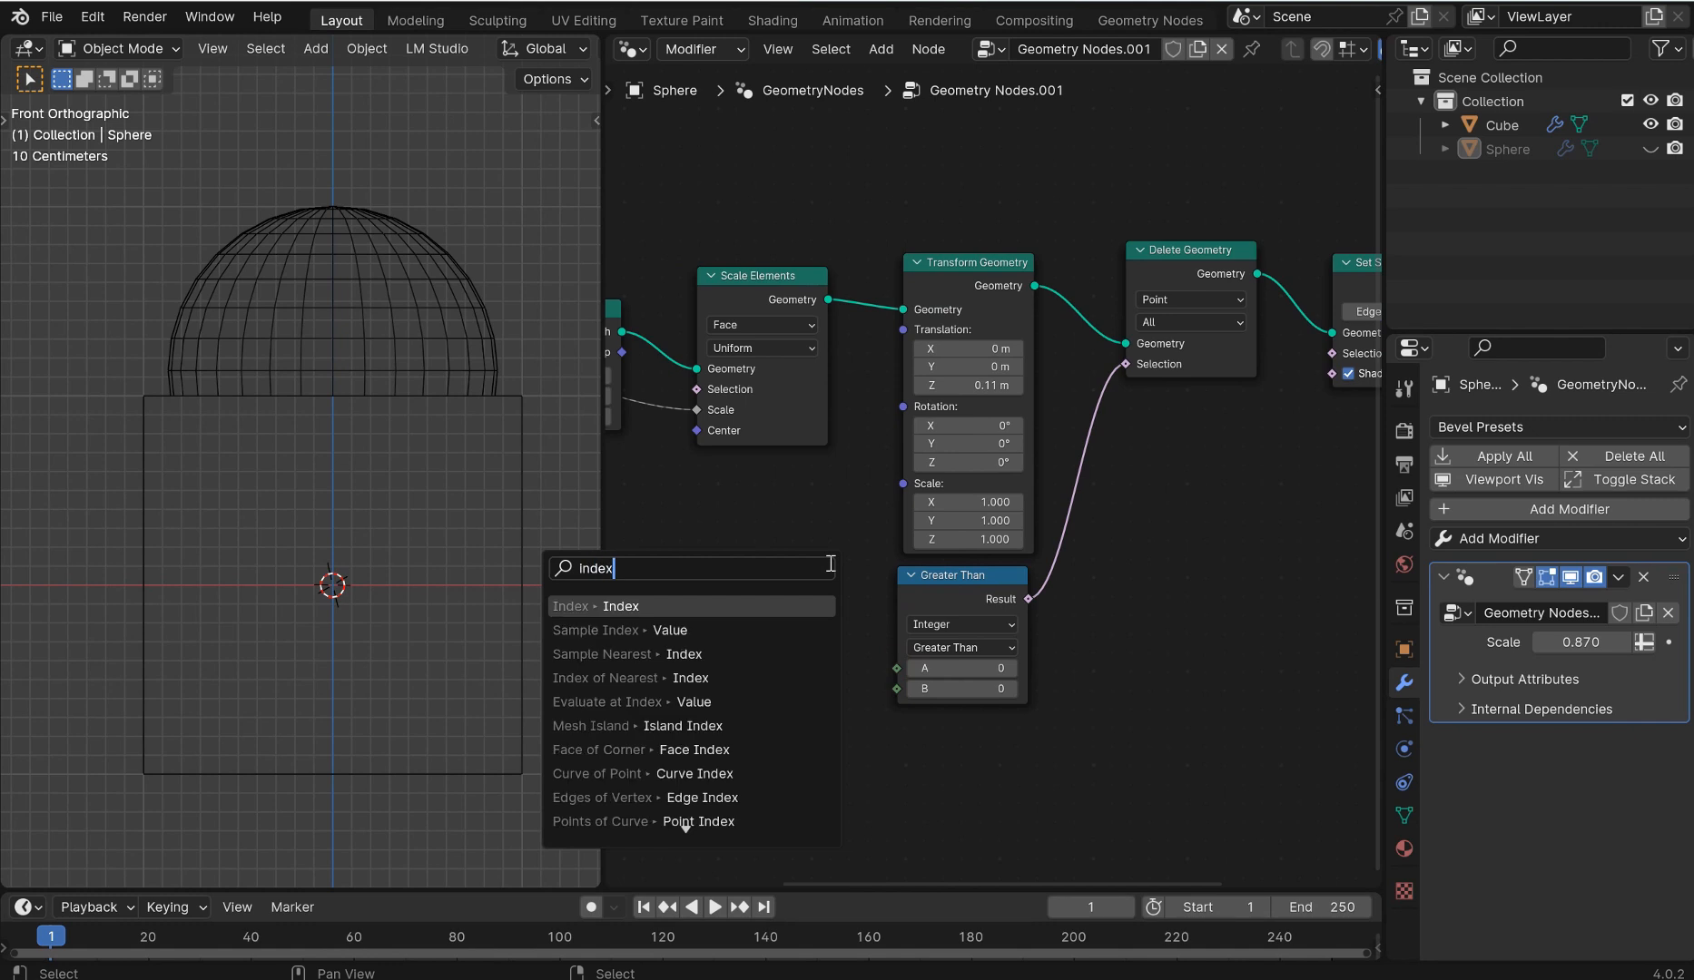
{"action": "key", "text": "Return"}
{"action": "left_click", "coordinate": [829, 633]}
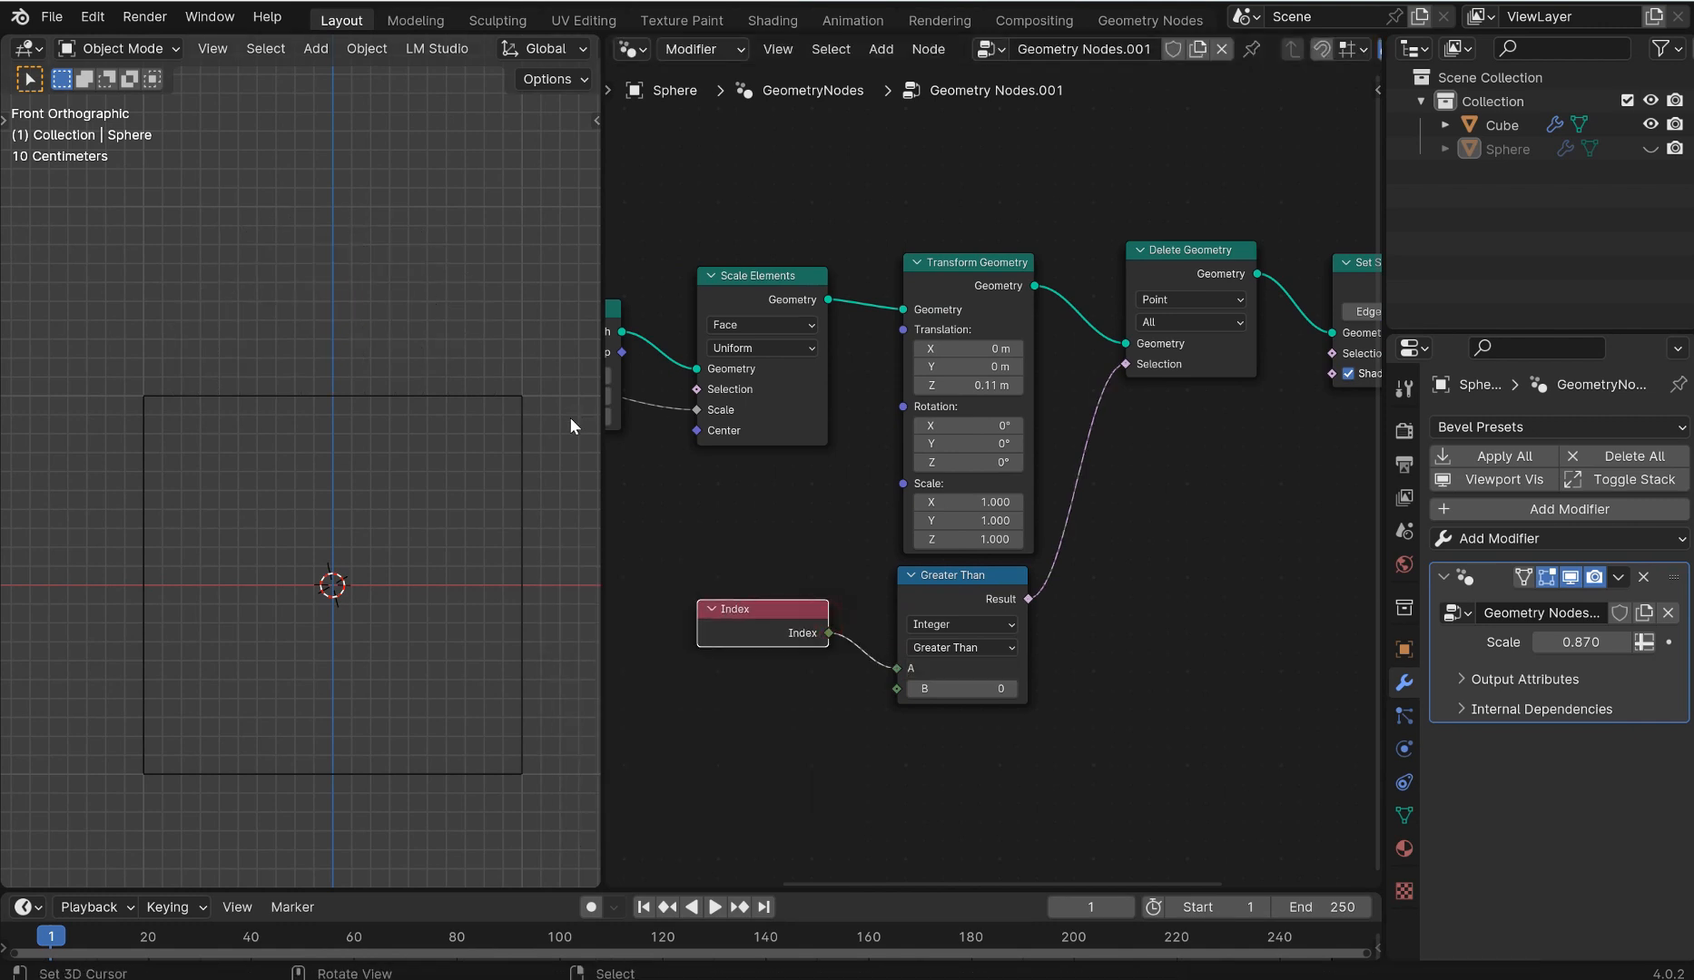
Set the Delete Geometry node to the Face domain with the Only Faces mode.
{"action": "left_click", "coordinate": [1198, 300]}
{"action": "left_click", "coordinate": [1290, 298]}
{"action": "middle_click_drag", "start_coordinate": [1268, 285], "coordinate": [1192, 381]}
{"action": "scroll", "coordinate": [1044, 556], "scroll_direction": "up", "scroll_amount": 5}
{"action": "scroll", "coordinate": [1043, 555], "scroll_direction": "up", "scroll_amount": 1}
{"action": "left_click", "coordinate": [955, 606]}
{"action": "left_click", "coordinate": [896, 768]}
{"action": "left_click", "coordinate": [1068, 440]}
{"action": "left_click", "coordinate": [1015, 606]}
Set the Greater Than node's B threshold to 287 and return the viewport to solid display.
{"action": "scroll", "coordinate": [969, 552], "scroll_direction": "down", "scroll_amount": 9}
{"action": "middle_click_drag", "start_coordinate": [933, 607], "coordinate": [1115, 380]}
{"action": "scroll", "coordinate": [1083, 533], "scroll_direction": "up", "scroll_amount": 2}
{"action": "scroll", "coordinate": [1083, 537], "scroll_direction": "up", "scroll_amount": 2}
{"action": "left_click_drag", "start_coordinate": [908, 657], "coordinate": [1163, 657]}
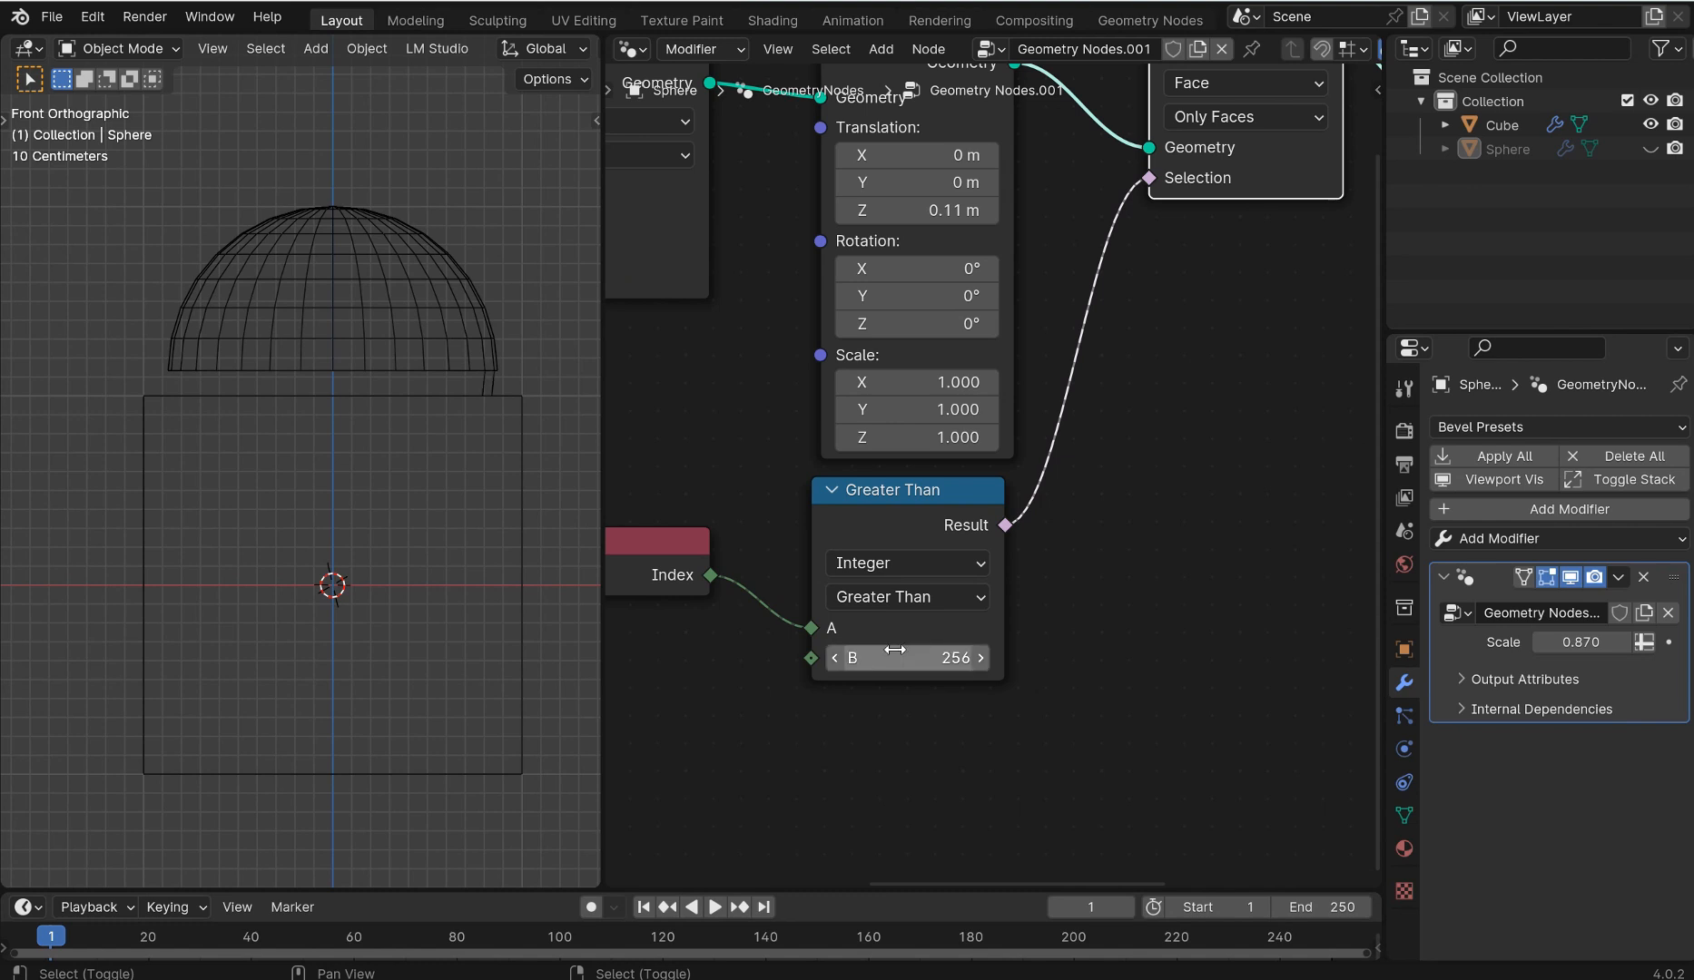
{"action": "mouse_move", "coordinate": [465, 379]}
{"action": "middle_mouse_down"}
{"action": "mouse_move", "coordinate": [402, 451]}
{"action": "mouse_move", "coordinate": [453, 408]}
{"action": "middle_mouse_up"}
{"action": "left_click_drag", "start_coordinate": [907, 658], "coordinate": [935, 658]}
{"action": "middle_click_drag", "start_coordinate": [508, 544], "coordinate": [216, 535]}
{"action": "left_click", "coordinate": [984, 658]}
{"action": "left_click", "coordinate": [984, 658]}
{"action": "left_click", "coordinate": [984, 658]}
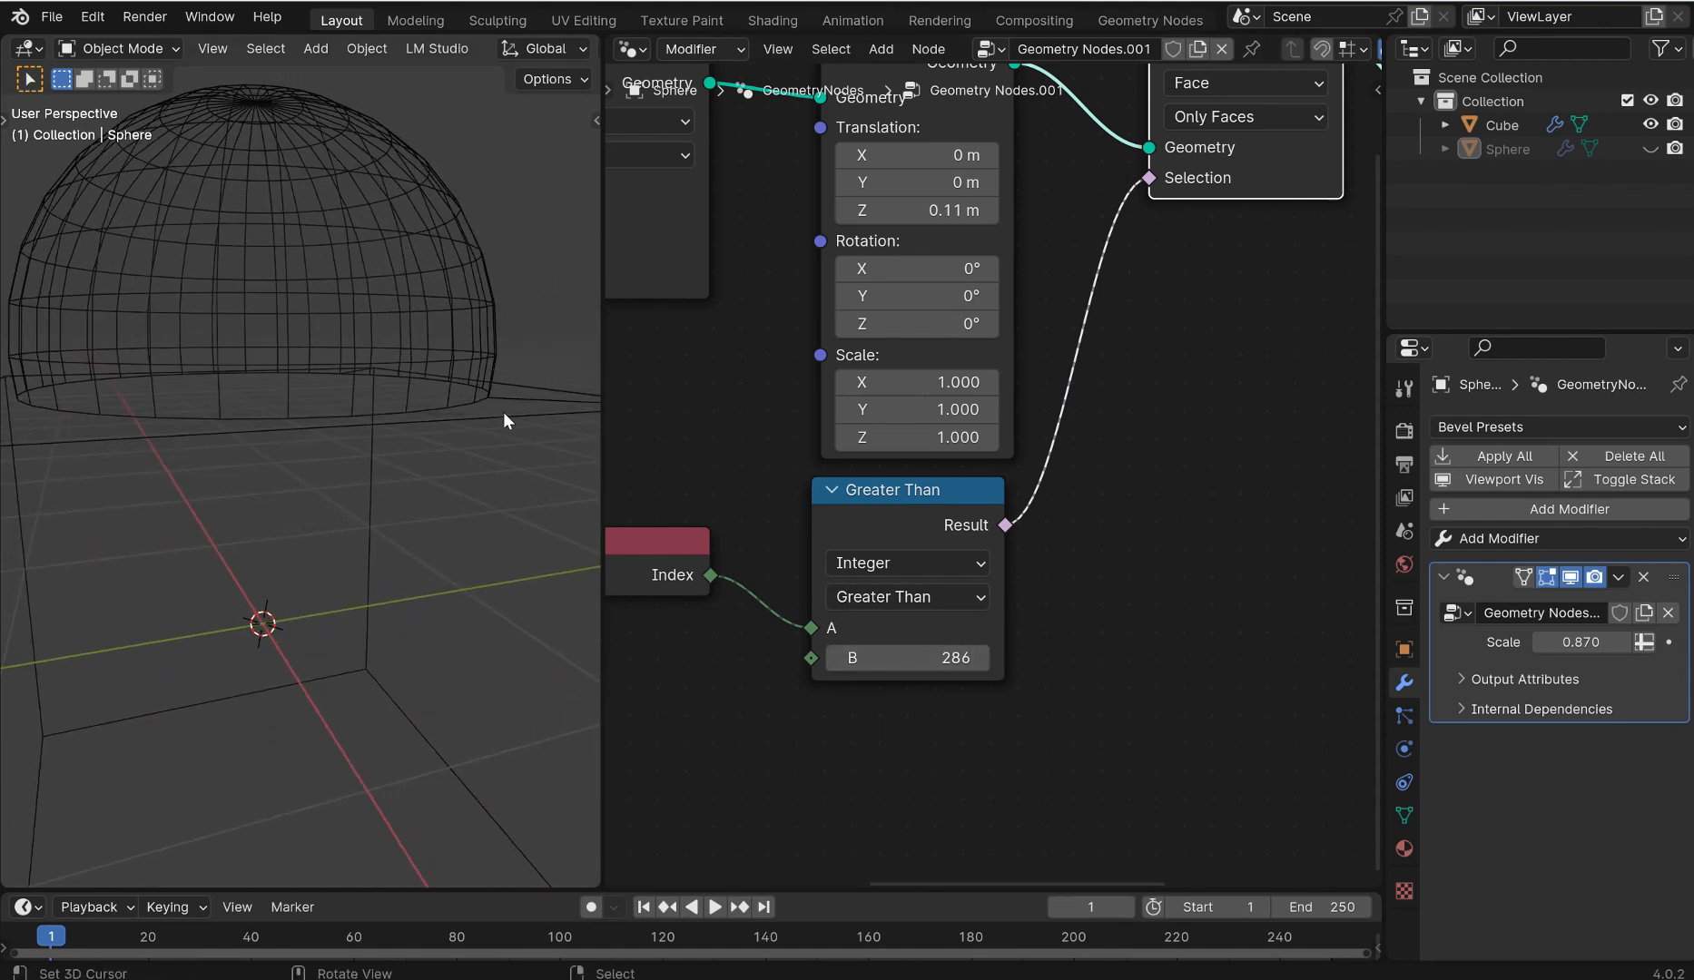
{"action": "key", "text": "shift+z"}
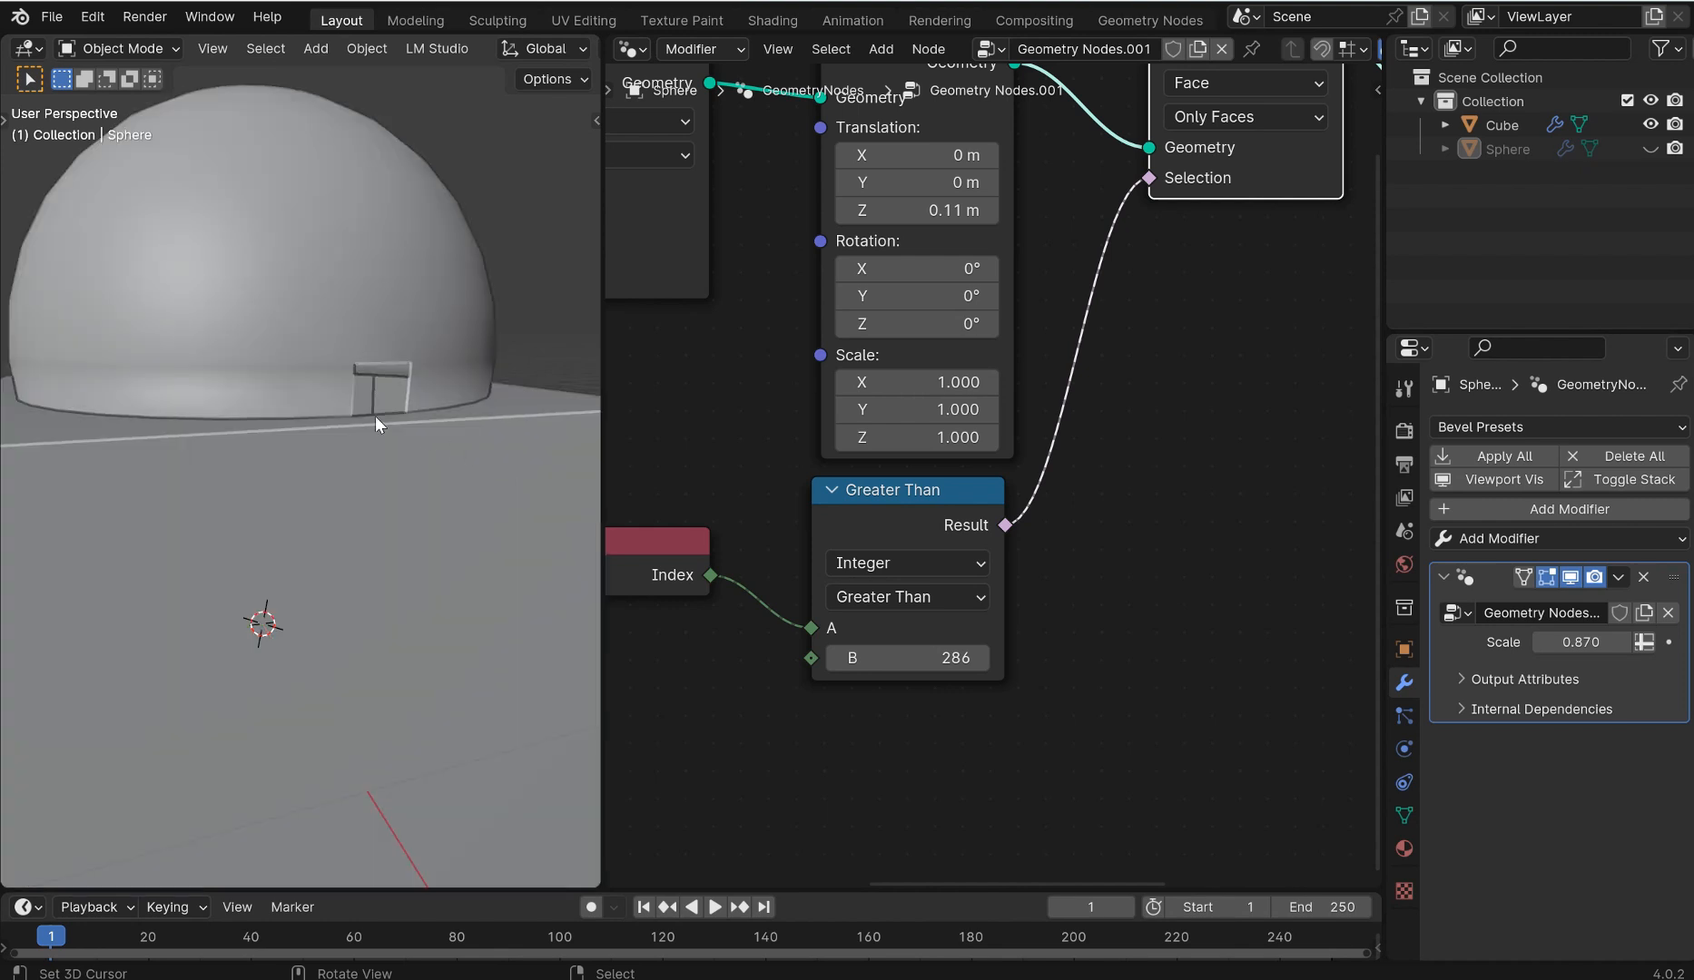
{"action": "left_click", "coordinate": [978, 658]}
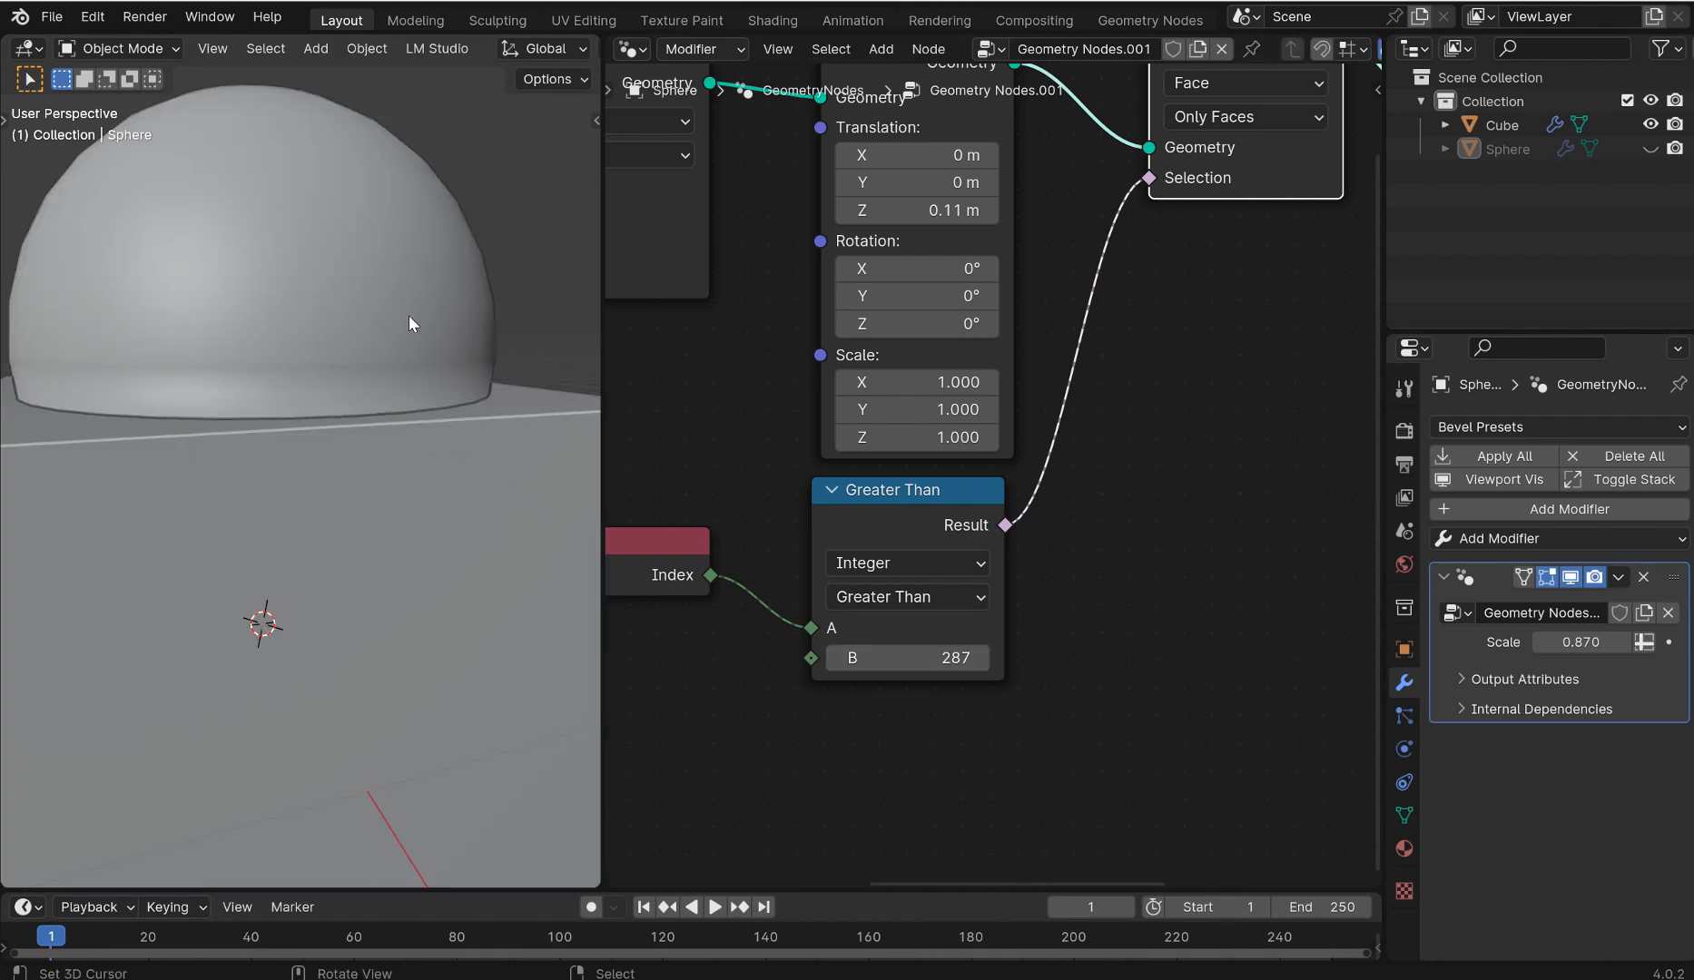
Mute the Delete Geometry node in the sphere's node tree.
{"action": "scroll", "coordinate": [344, 329], "scroll_direction": "down", "scroll_amount": 4}
{"action": "middle_click_drag", "start_coordinate": [333, 328], "coordinate": [434, 353]}
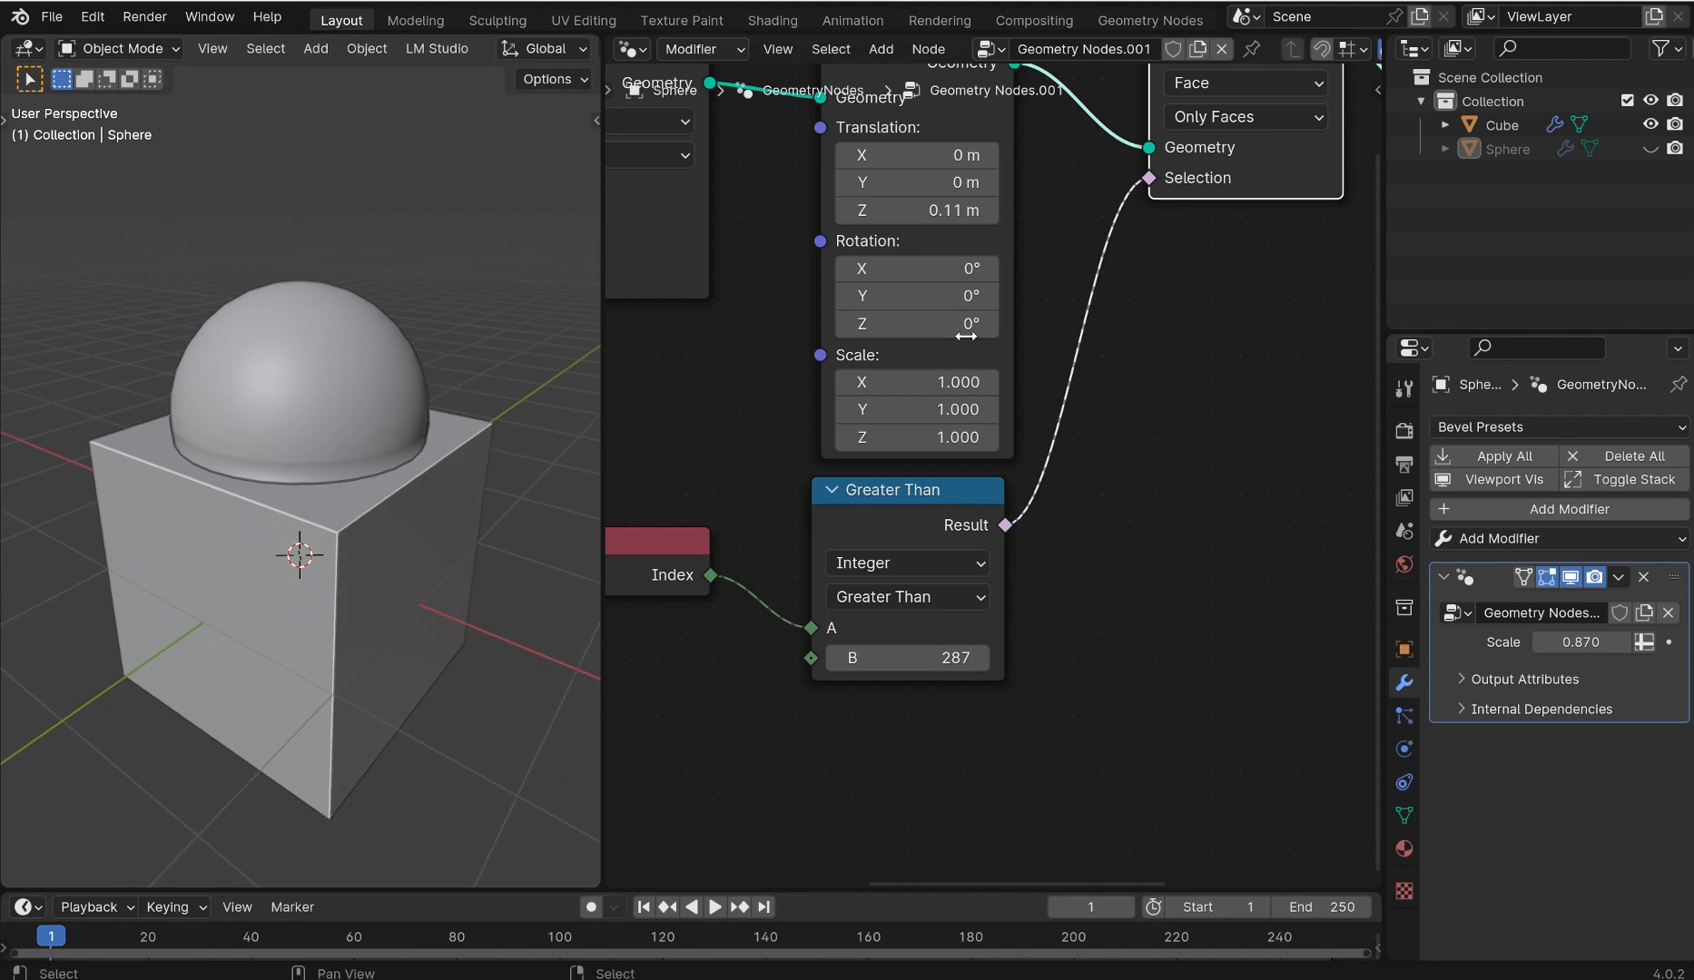
{"action": "scroll", "coordinate": [1079, 304], "scroll_direction": "down", "scroll_amount": 2}
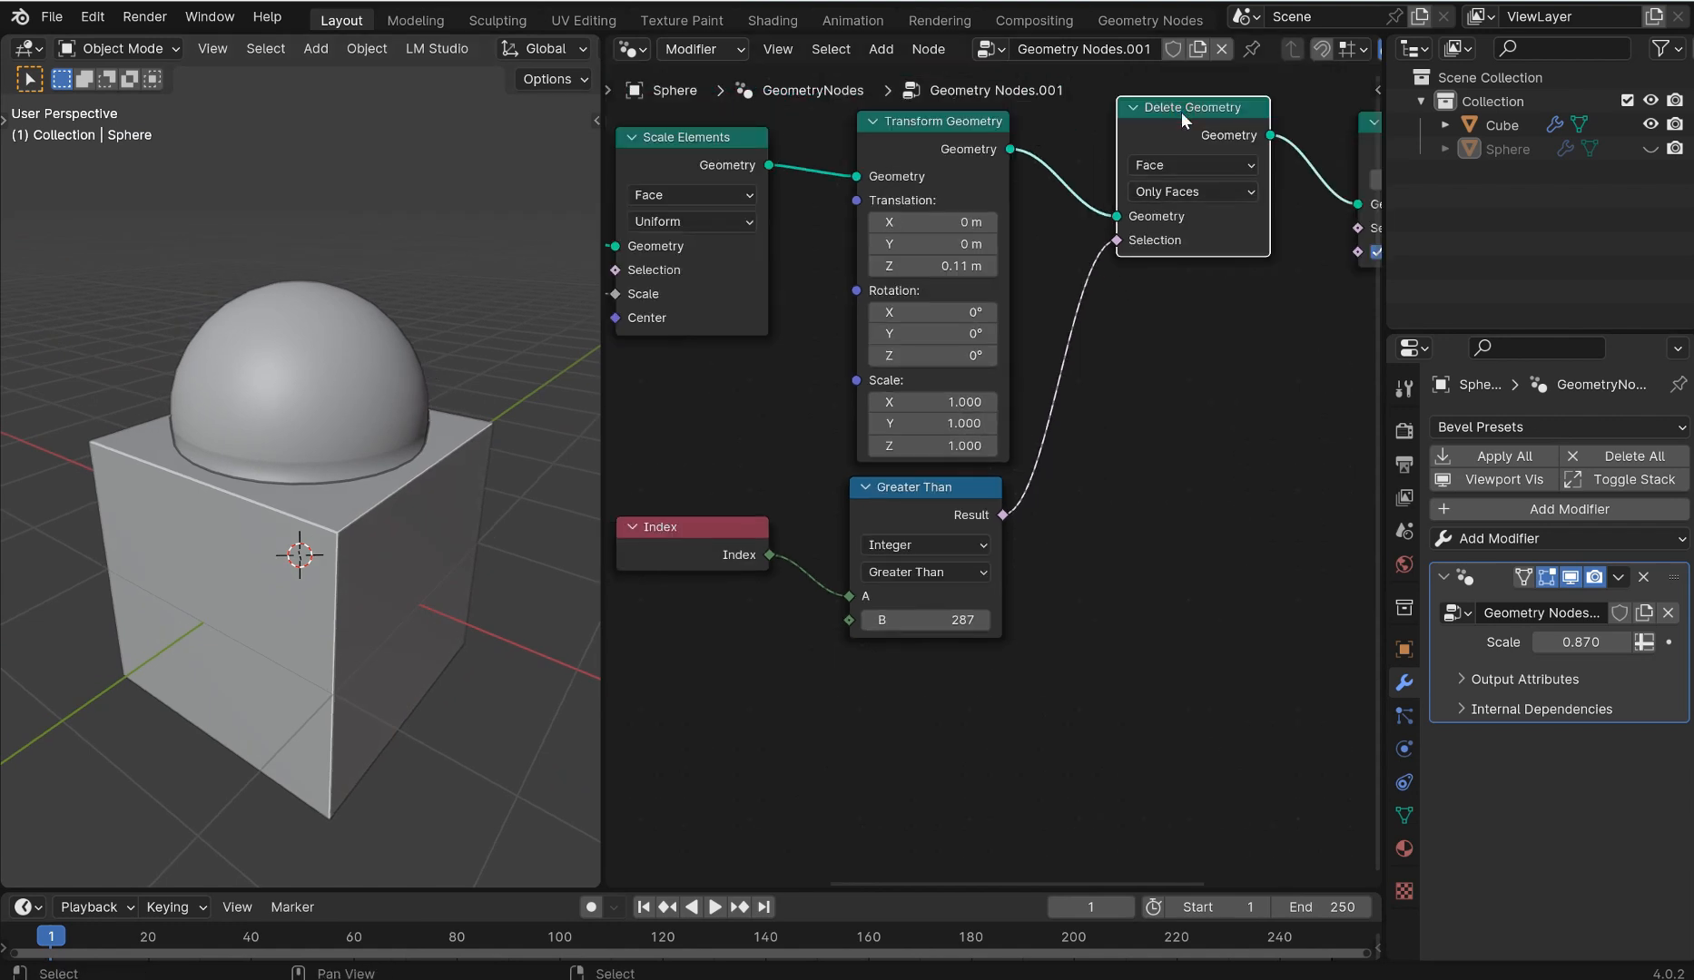
{"action": "key", "text": "m"}
Select the cube and apply its Geometry Nodes modifier.
{"action": "left_click", "coordinate": [360, 349]}
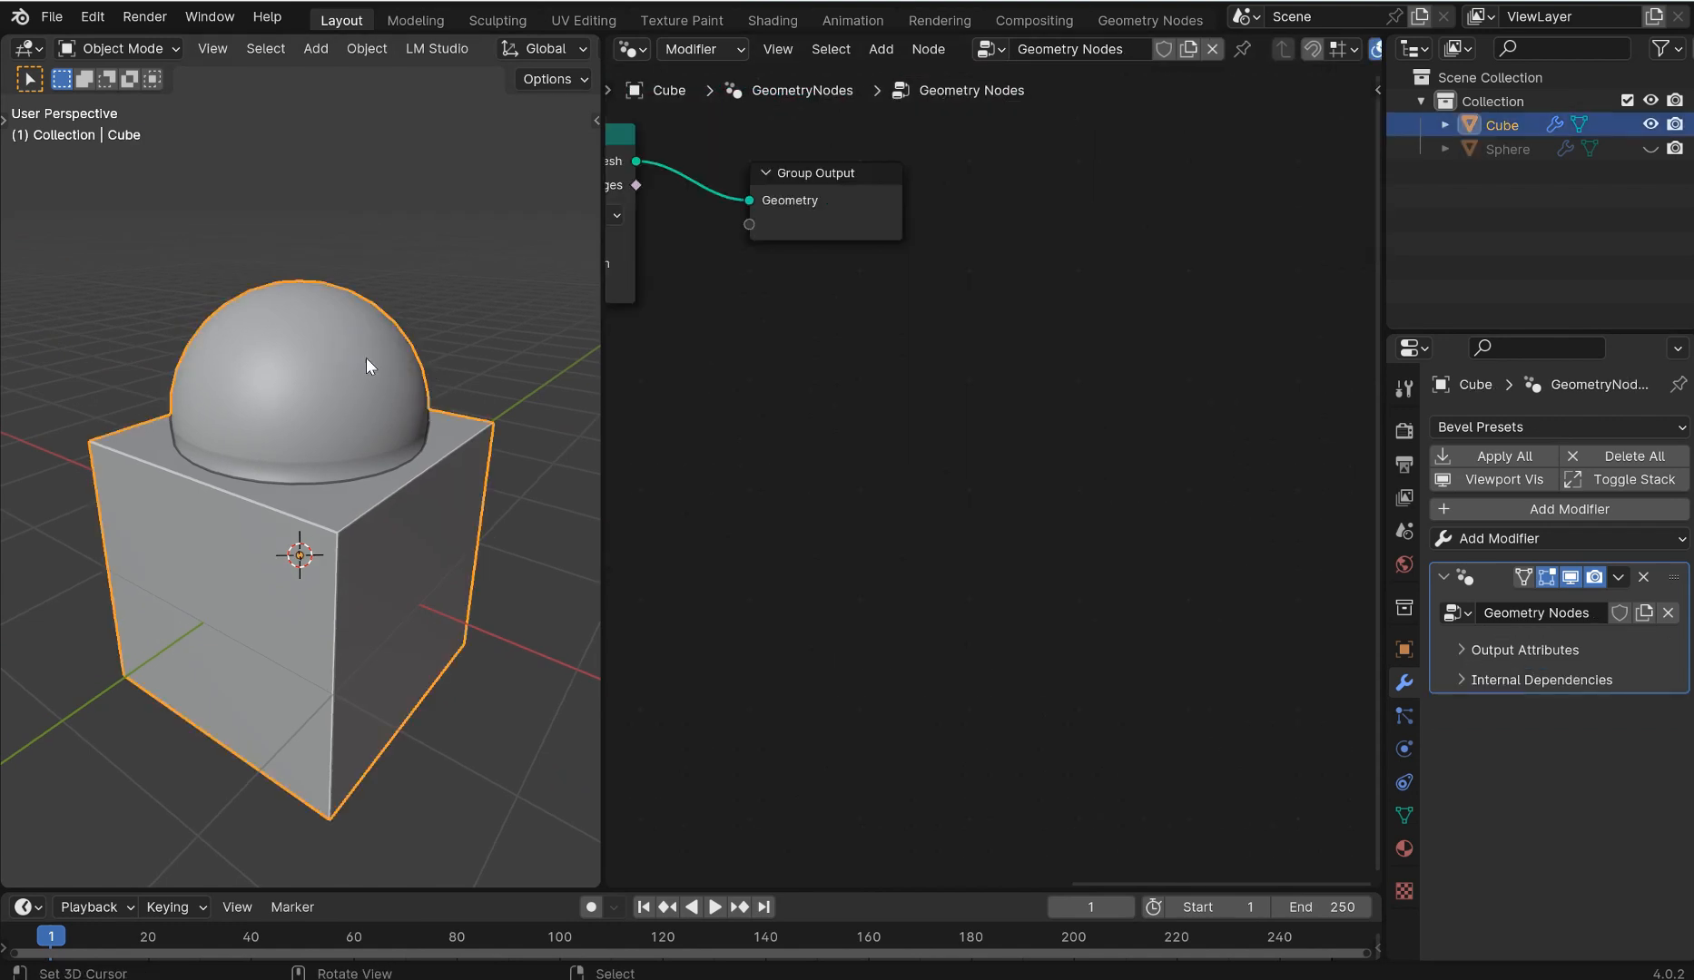
{"action": "scroll", "coordinate": [408, 325], "scroll_direction": "down", "scroll_amount": 3}
{"action": "middle_click_drag", "start_coordinate": [561, 345], "coordinate": [448, 392]}
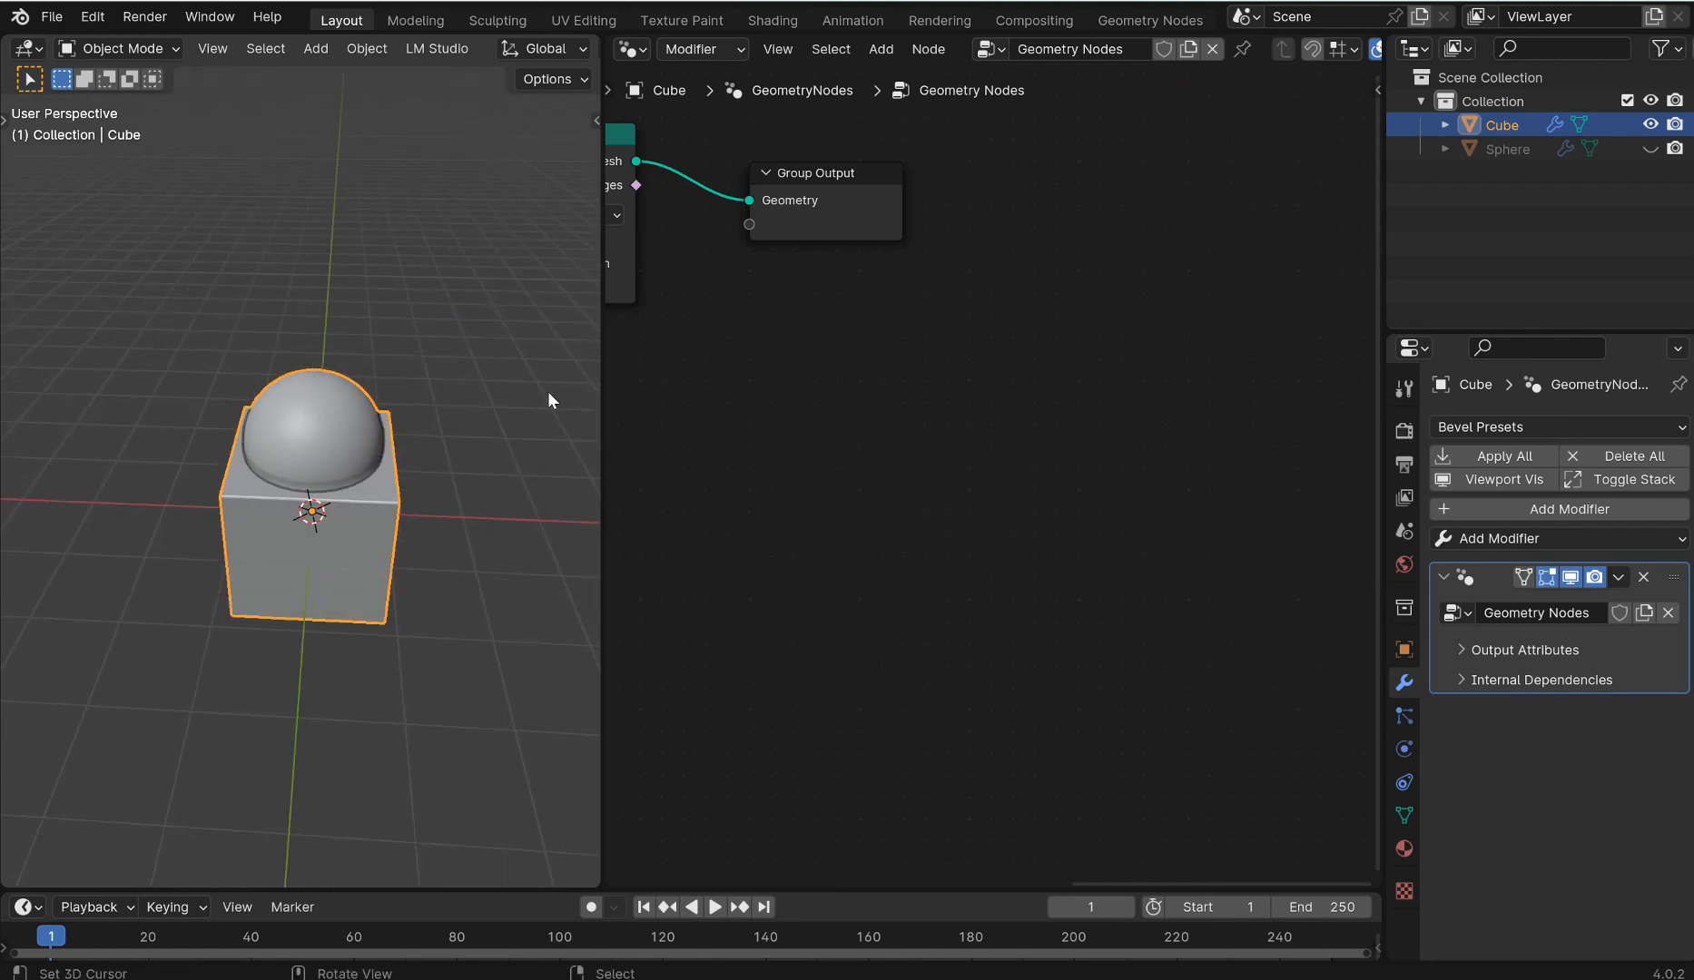
{"action": "left_click", "coordinate": [1617, 576]}
{"action": "left_click", "coordinate": [1507, 605]}
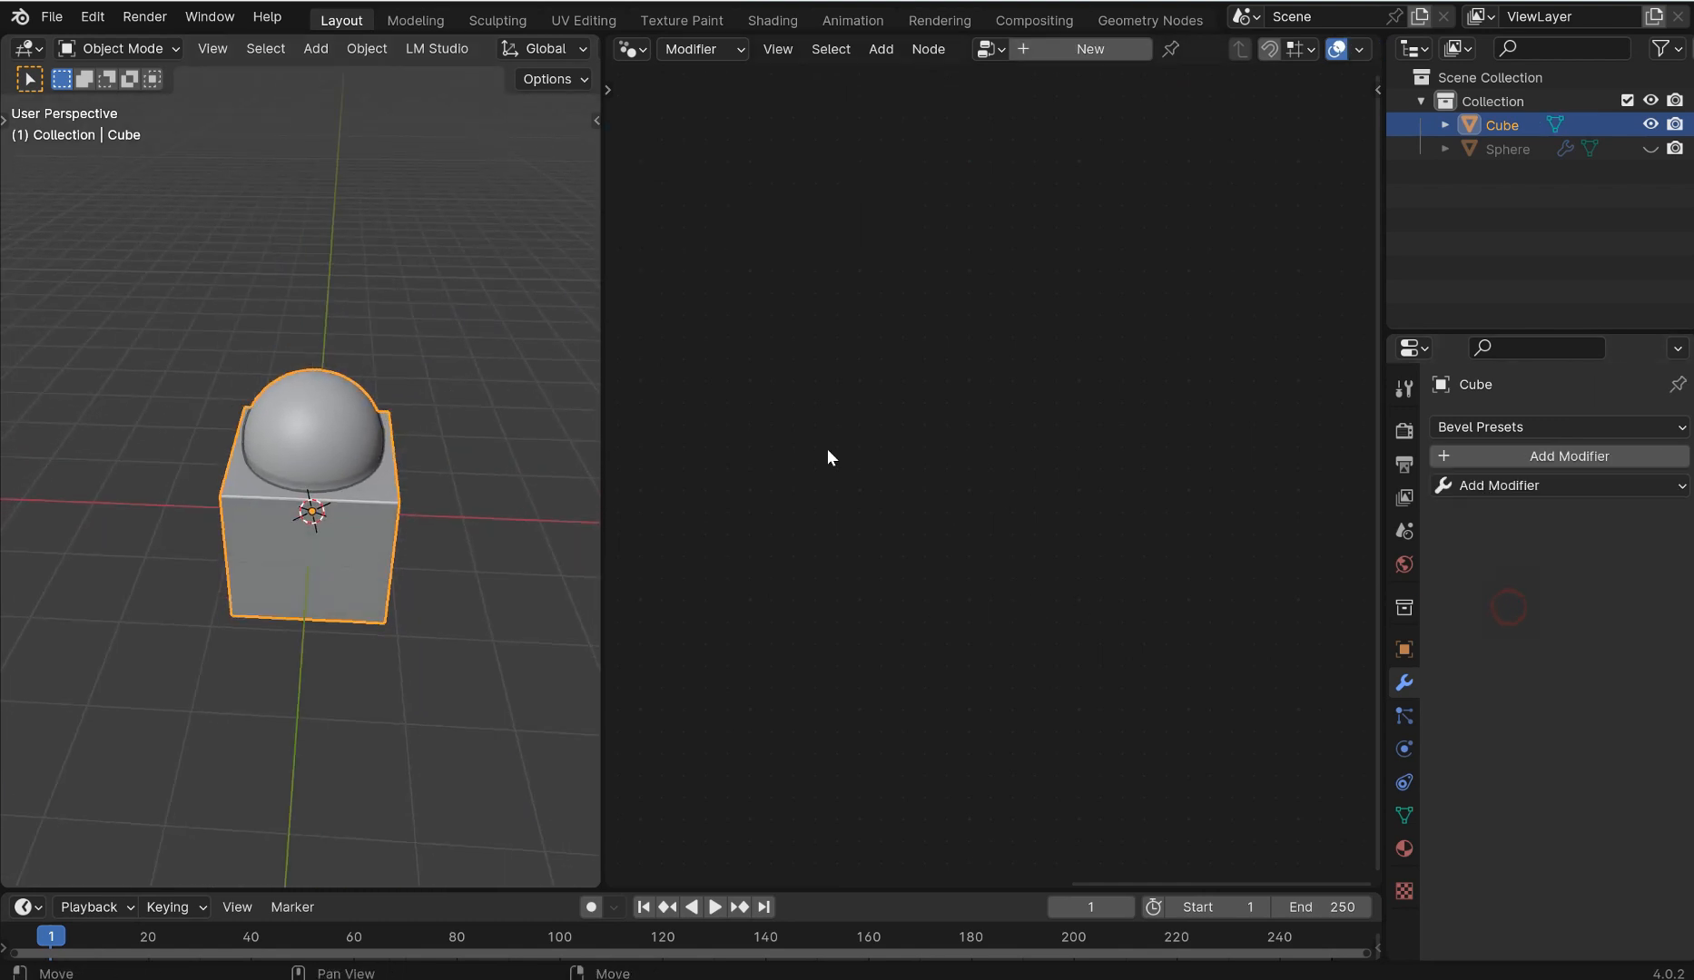
Select the hidden sphere and apply its Geometry Nodes modifier.
{"action": "left_click", "coordinate": [352, 481]}
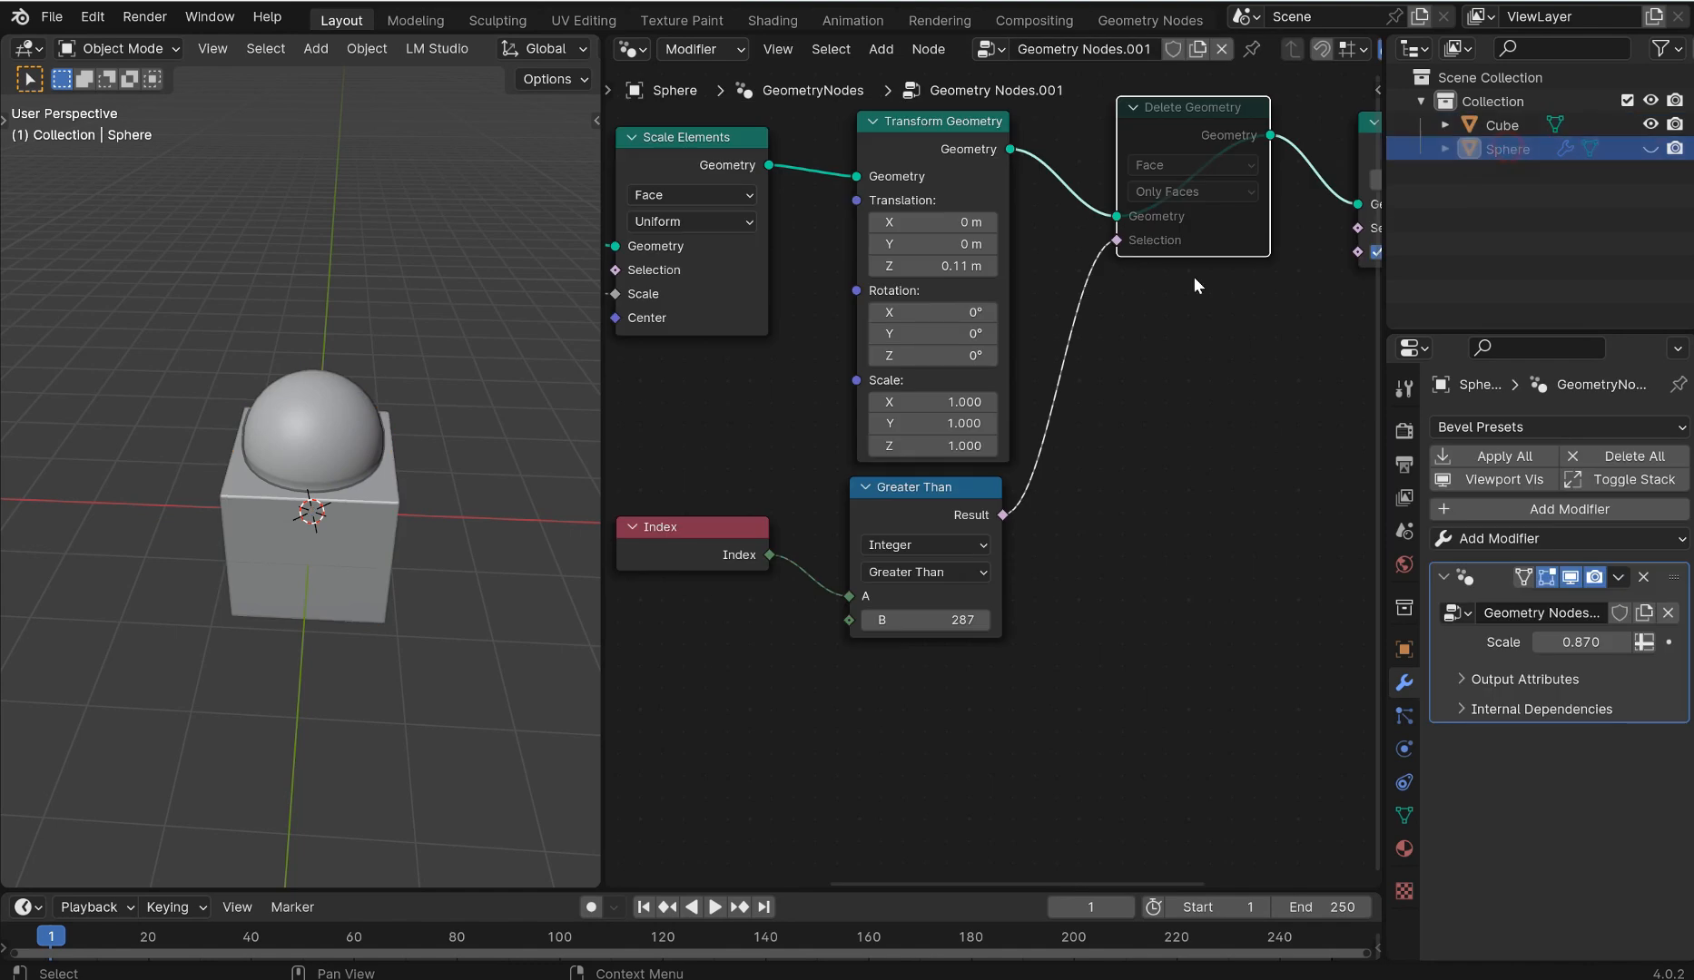
{"action": "left_click", "coordinate": [1618, 579]}
{"action": "left_click", "coordinate": [1507, 604]}
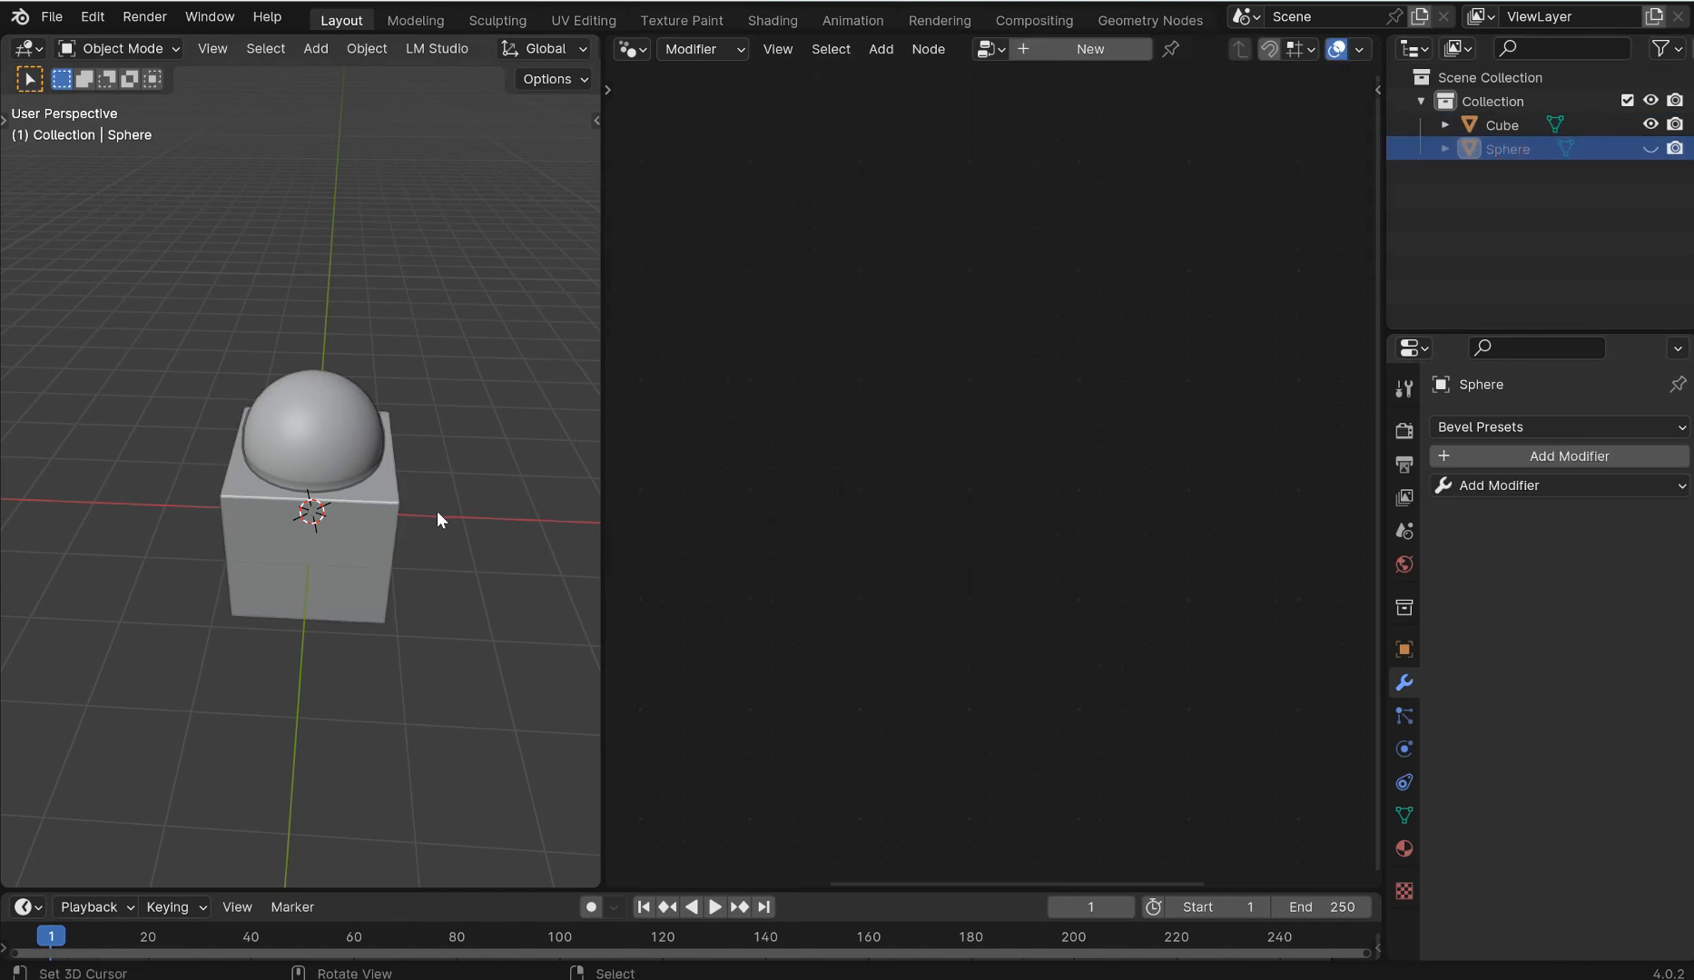
Widen the 3D viewport over the empty node editor.
{"action": "scroll", "coordinate": [442, 515], "scroll_direction": "up", "scroll_amount": 2}
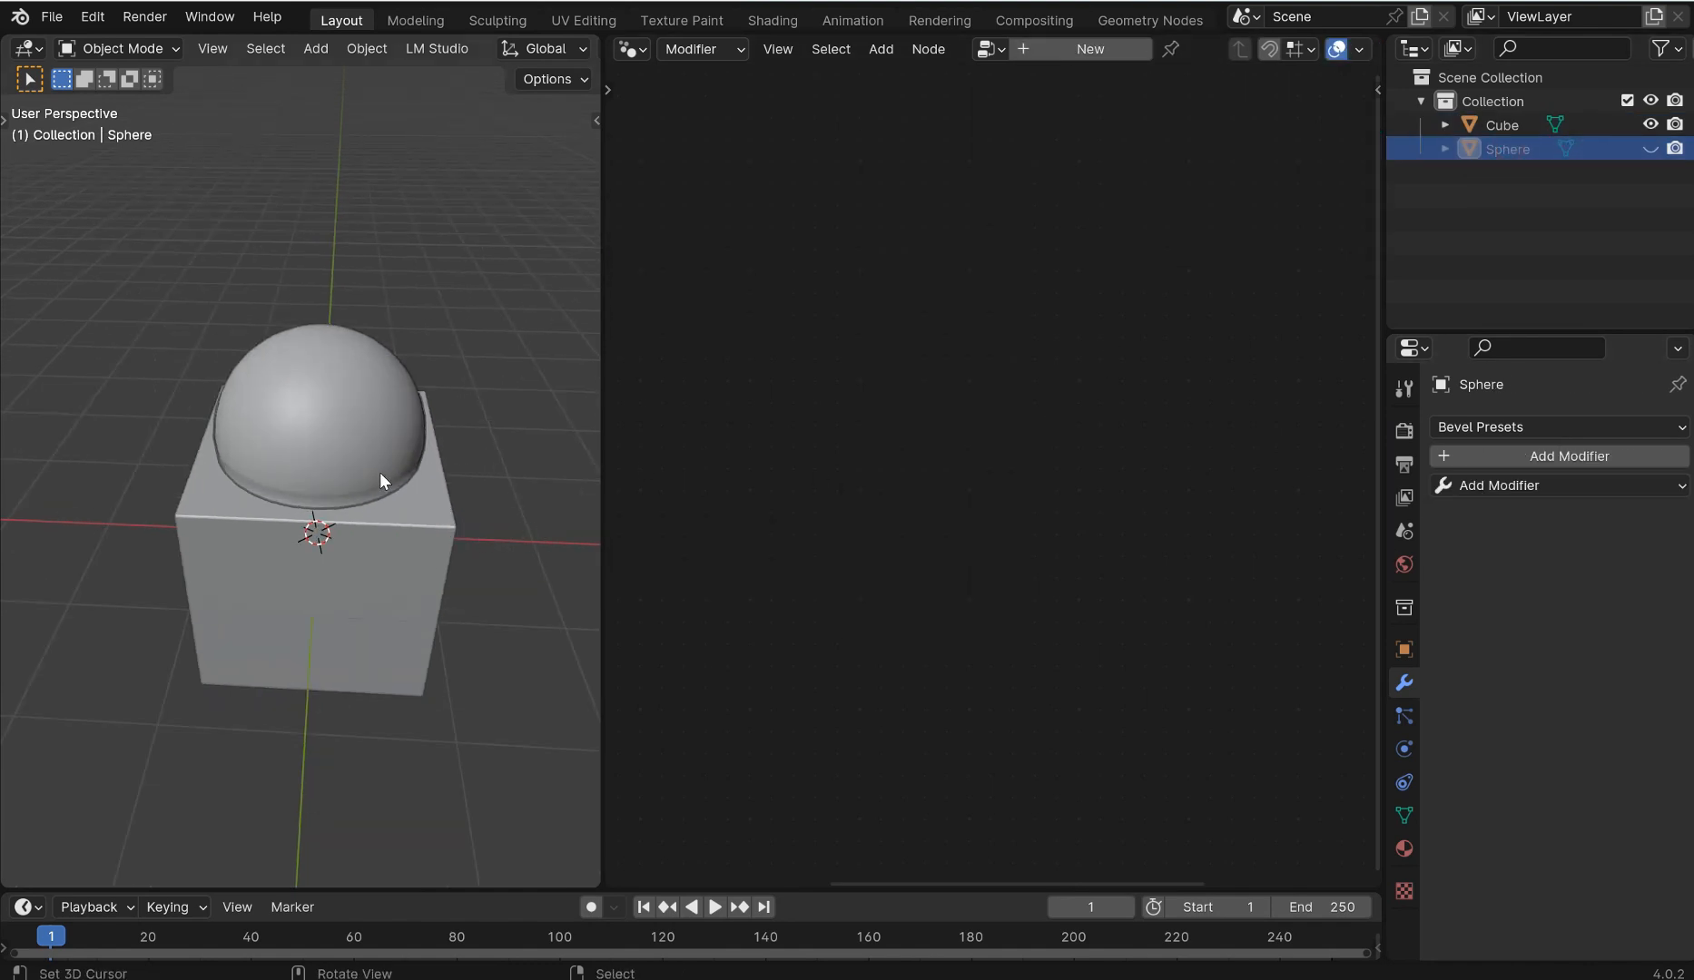
{"action": "scroll", "coordinate": [379, 474], "scroll_direction": "up", "scroll_amount": 1}
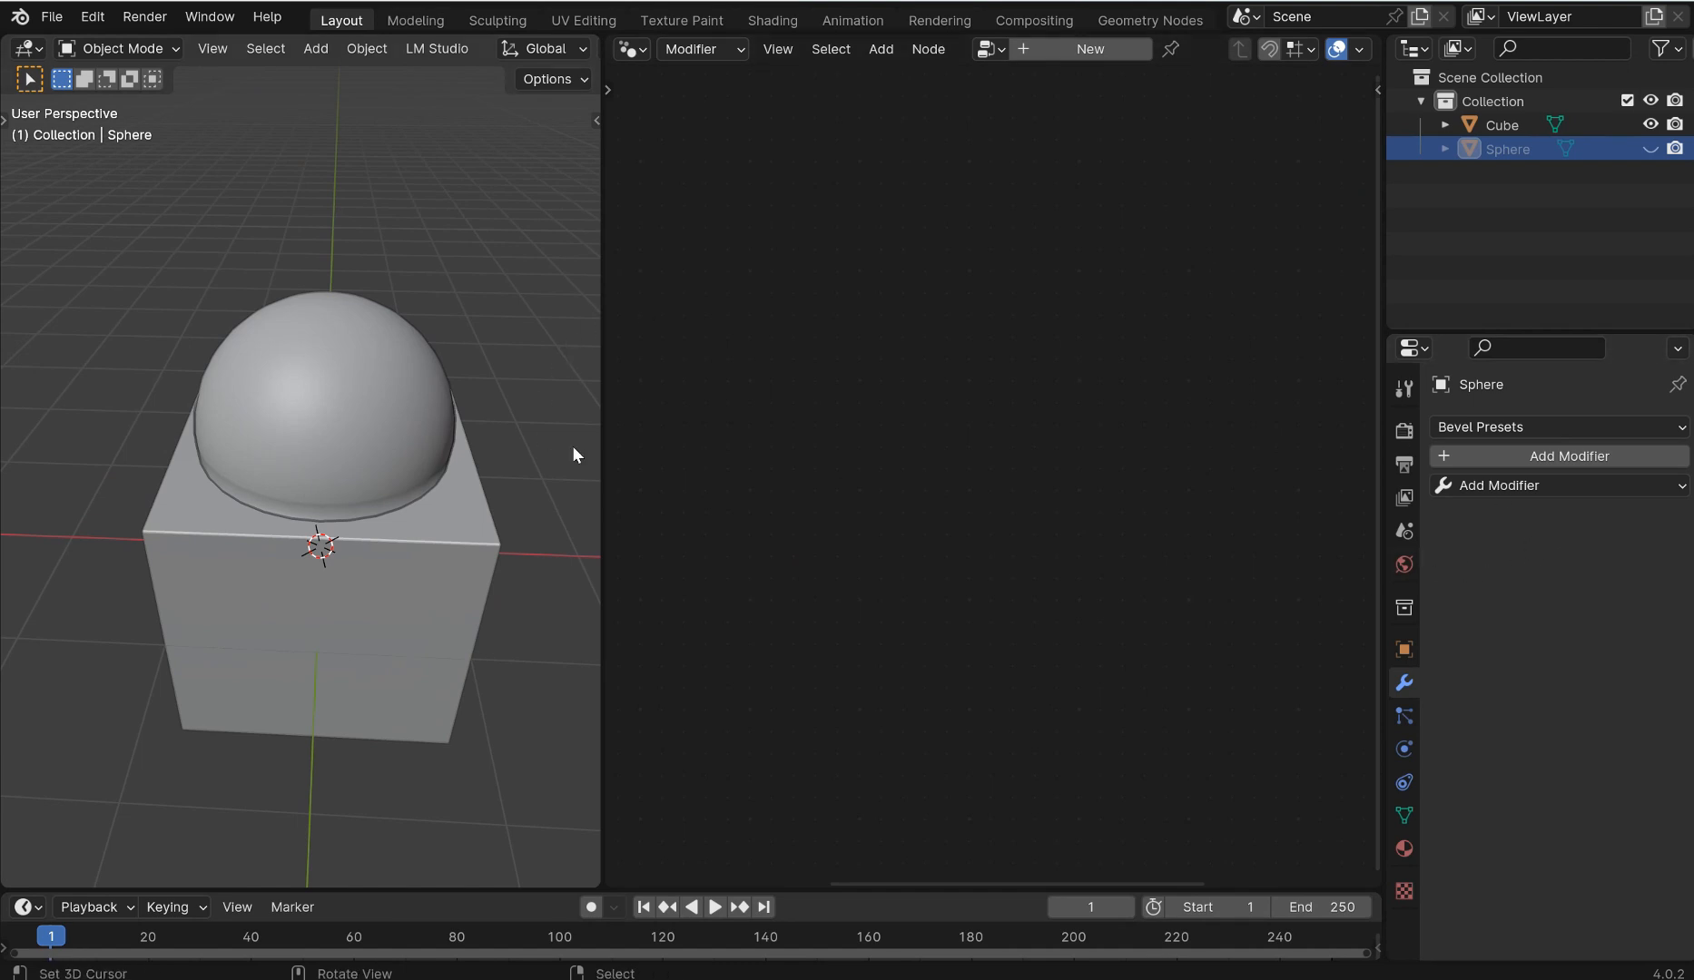
{"action": "left_click_drag", "start_coordinate": [600, 469], "coordinate": [991, 454]}
{"action": "middle_click_drag", "start_coordinate": [847, 473], "coordinate": [709, 505]}
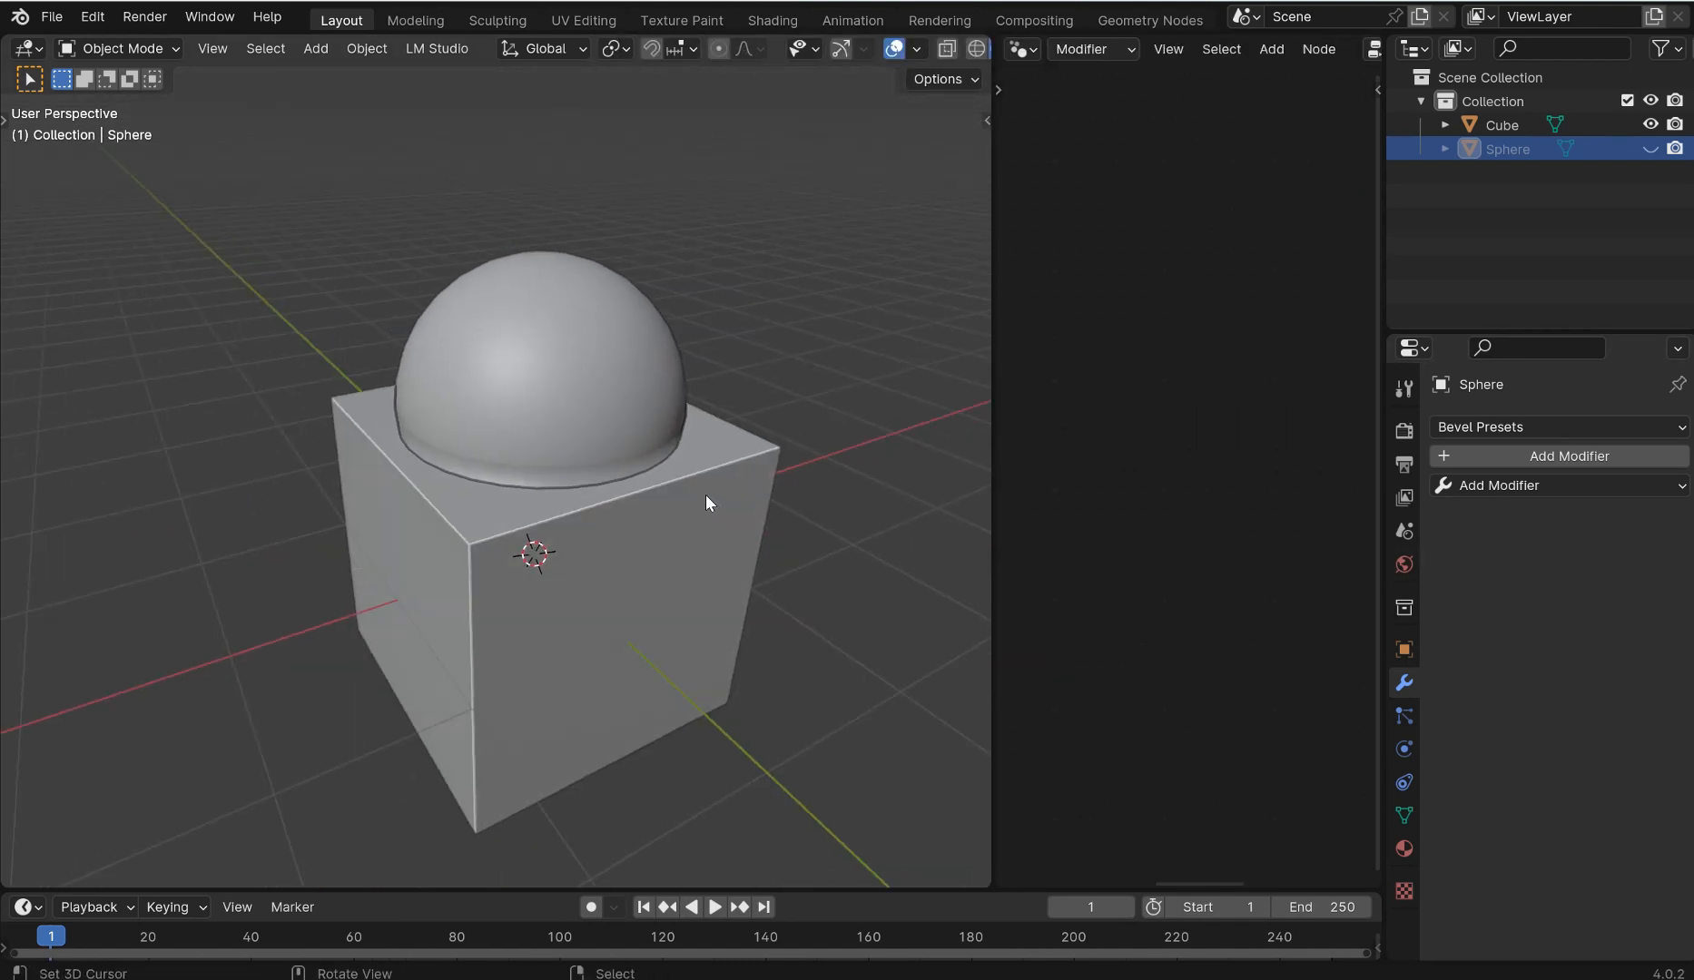
Open the merged cube mesh in Edit Mode to work on the topology around the dome joint.
{"action": "left_click", "coordinate": [580, 475]}
{"action": "key", "text": "Tab"}
{"action": "middle_click_drag", "start_coordinate": [580, 475], "coordinate": [386, 549]}
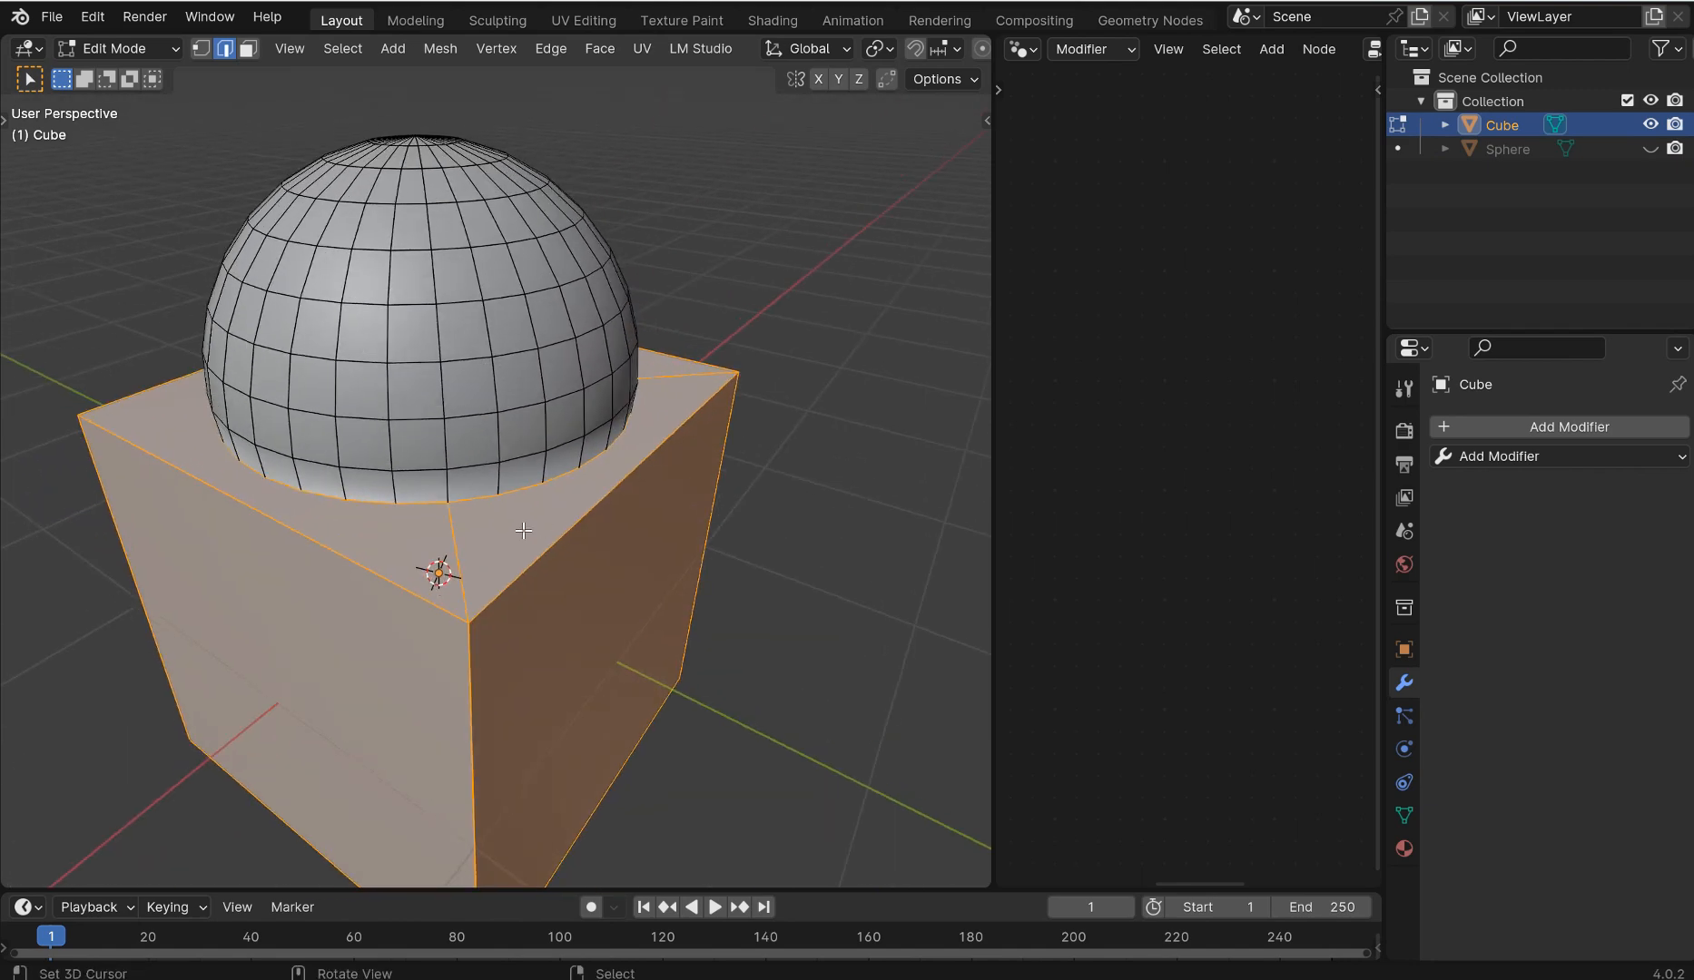
{"action": "left_click", "coordinate": [453, 532]}
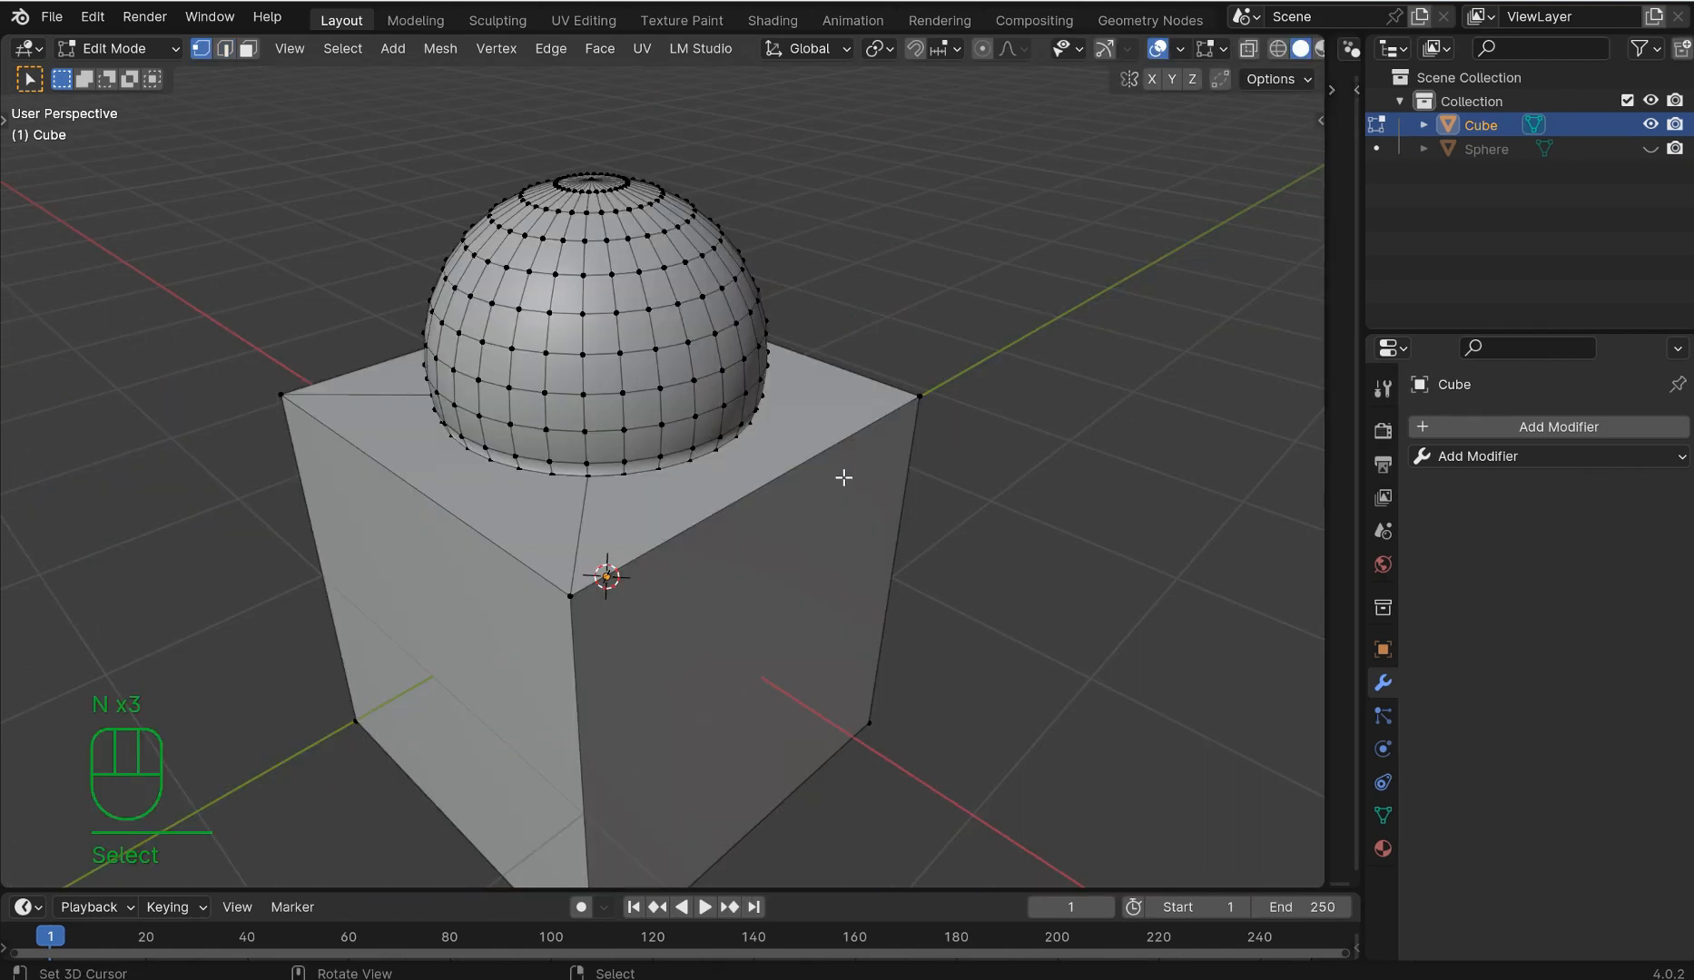
Knife-cut an edge from a vertex at the dome's base to the nearest top edge of the cube.
{"action": "middle_click_drag", "start_coordinate": [843, 477], "coordinate": [867, 450]}
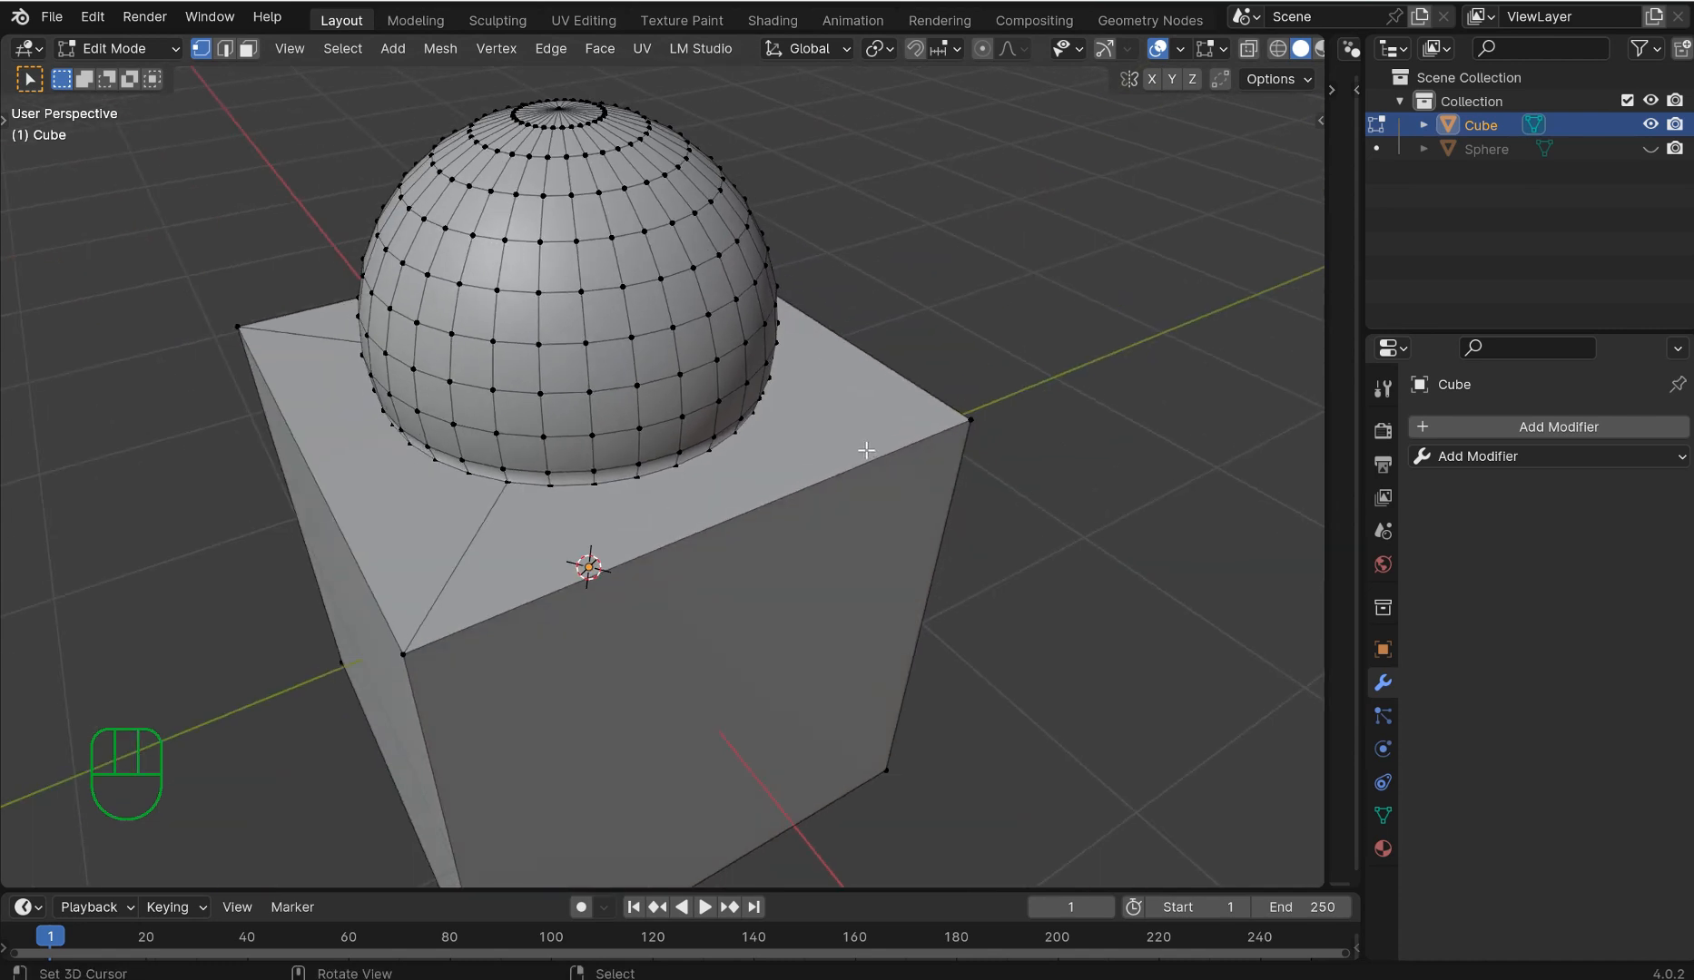
{"action": "key", "text": "k"}
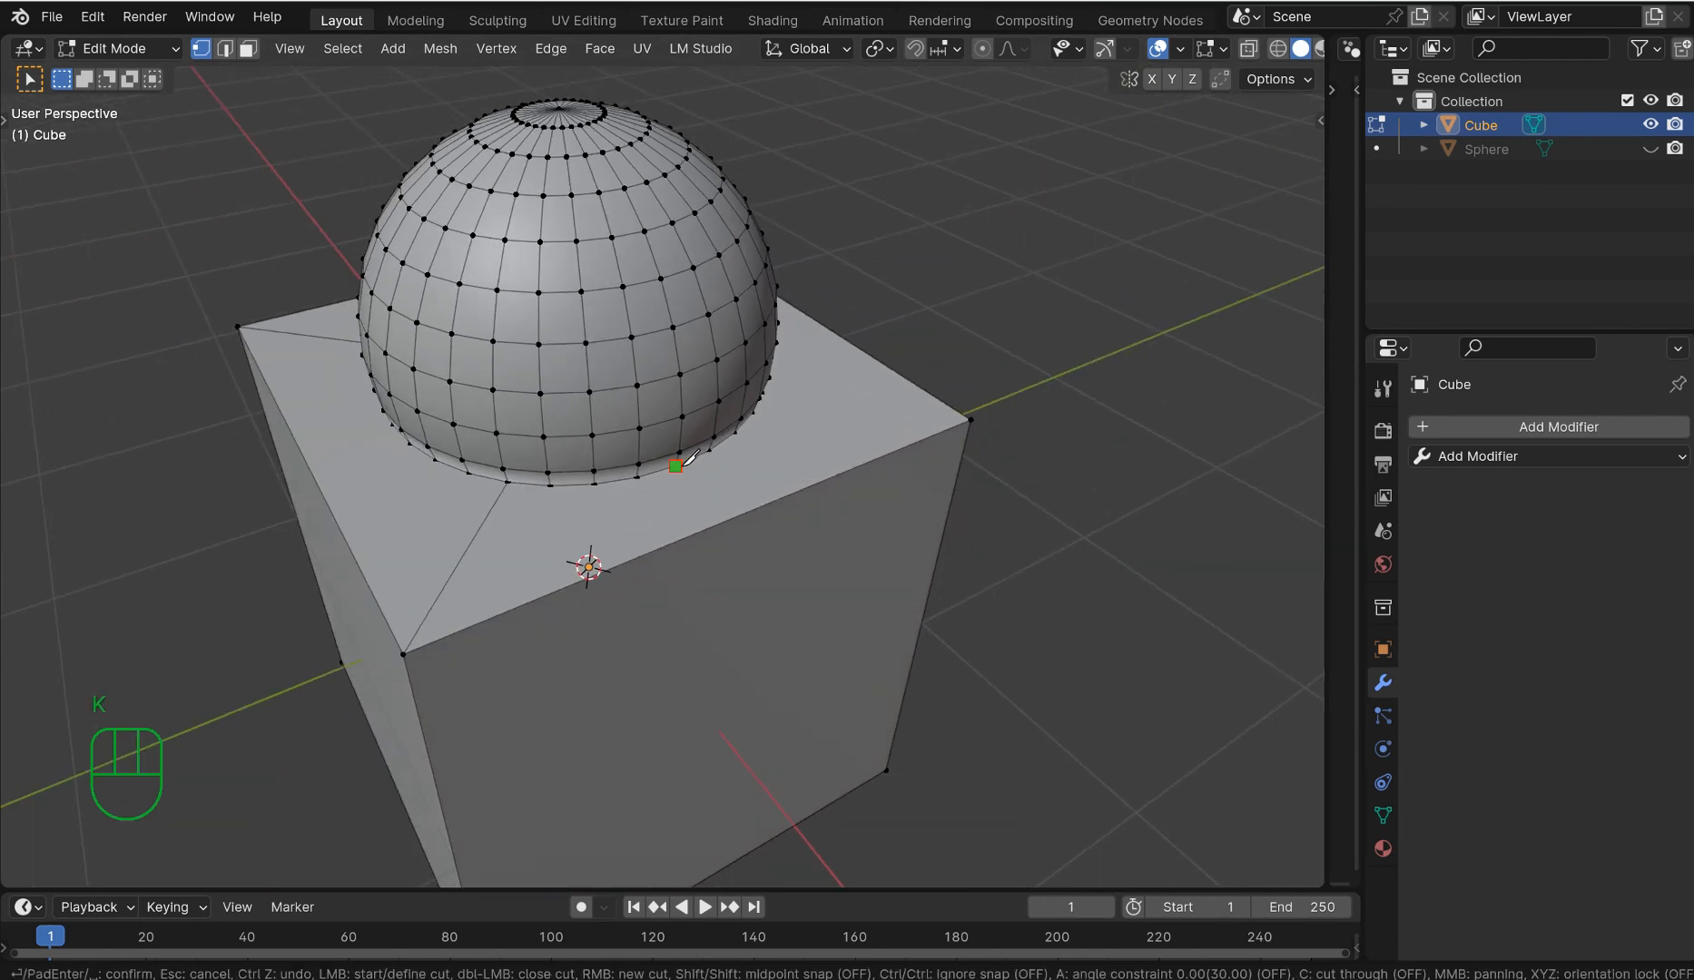
{"action": "left_click", "coordinate": [679, 464]}
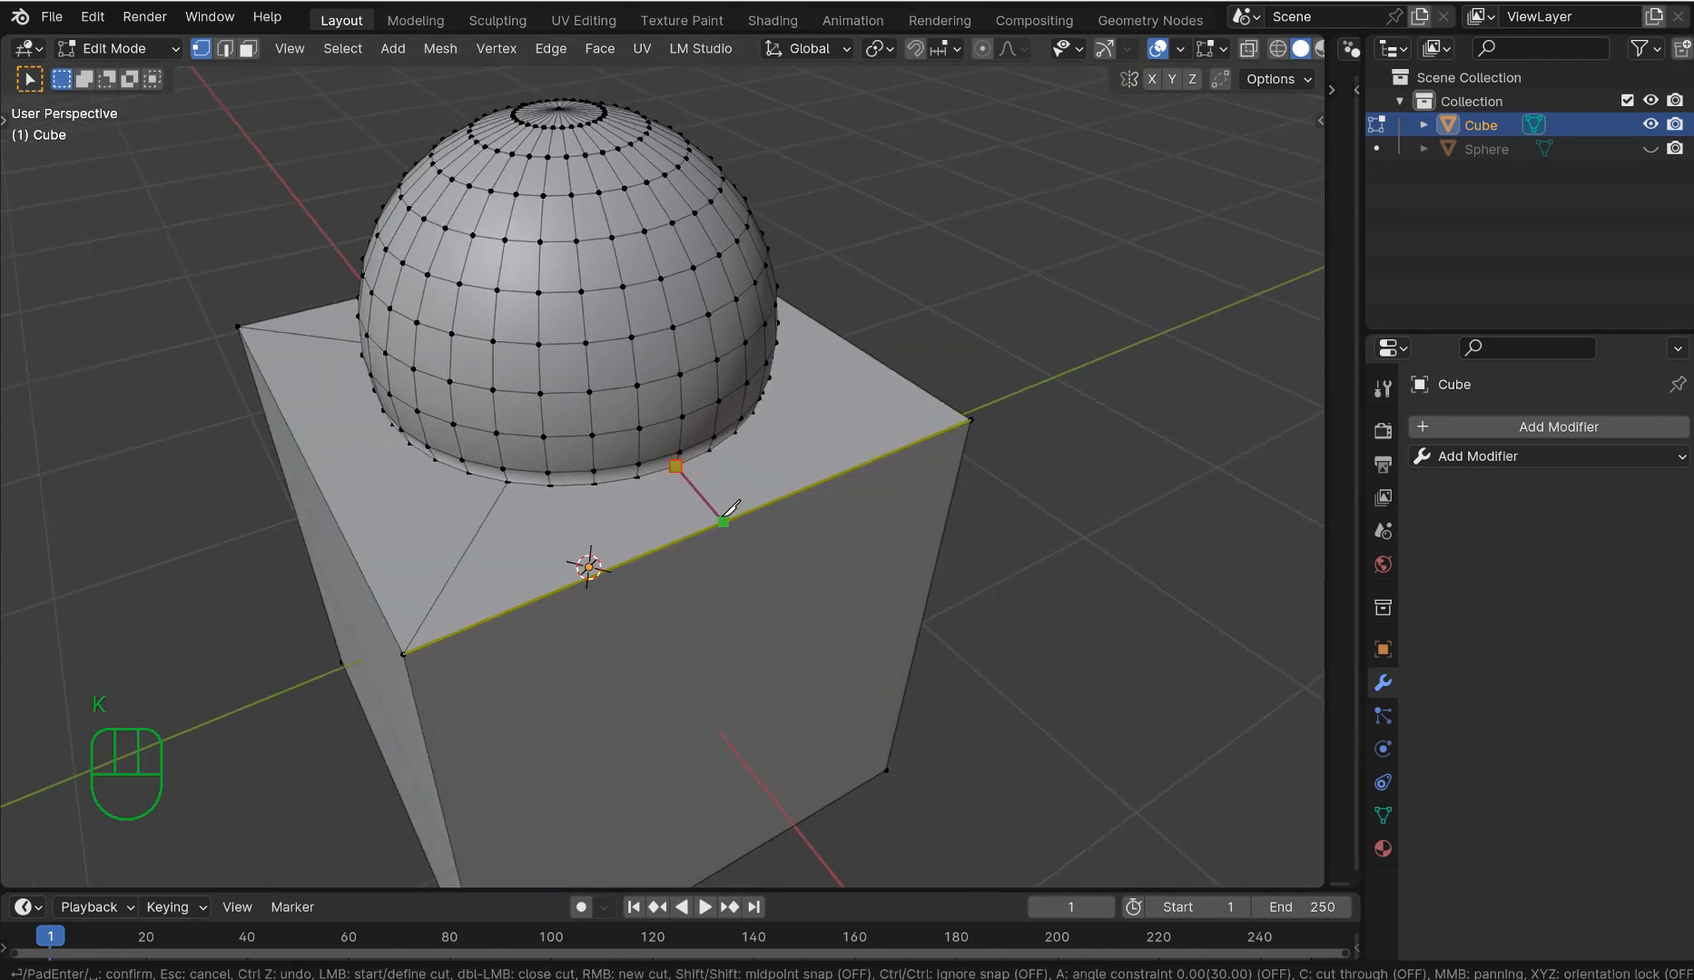
{"action": "left_click", "coordinate": [723, 519]}
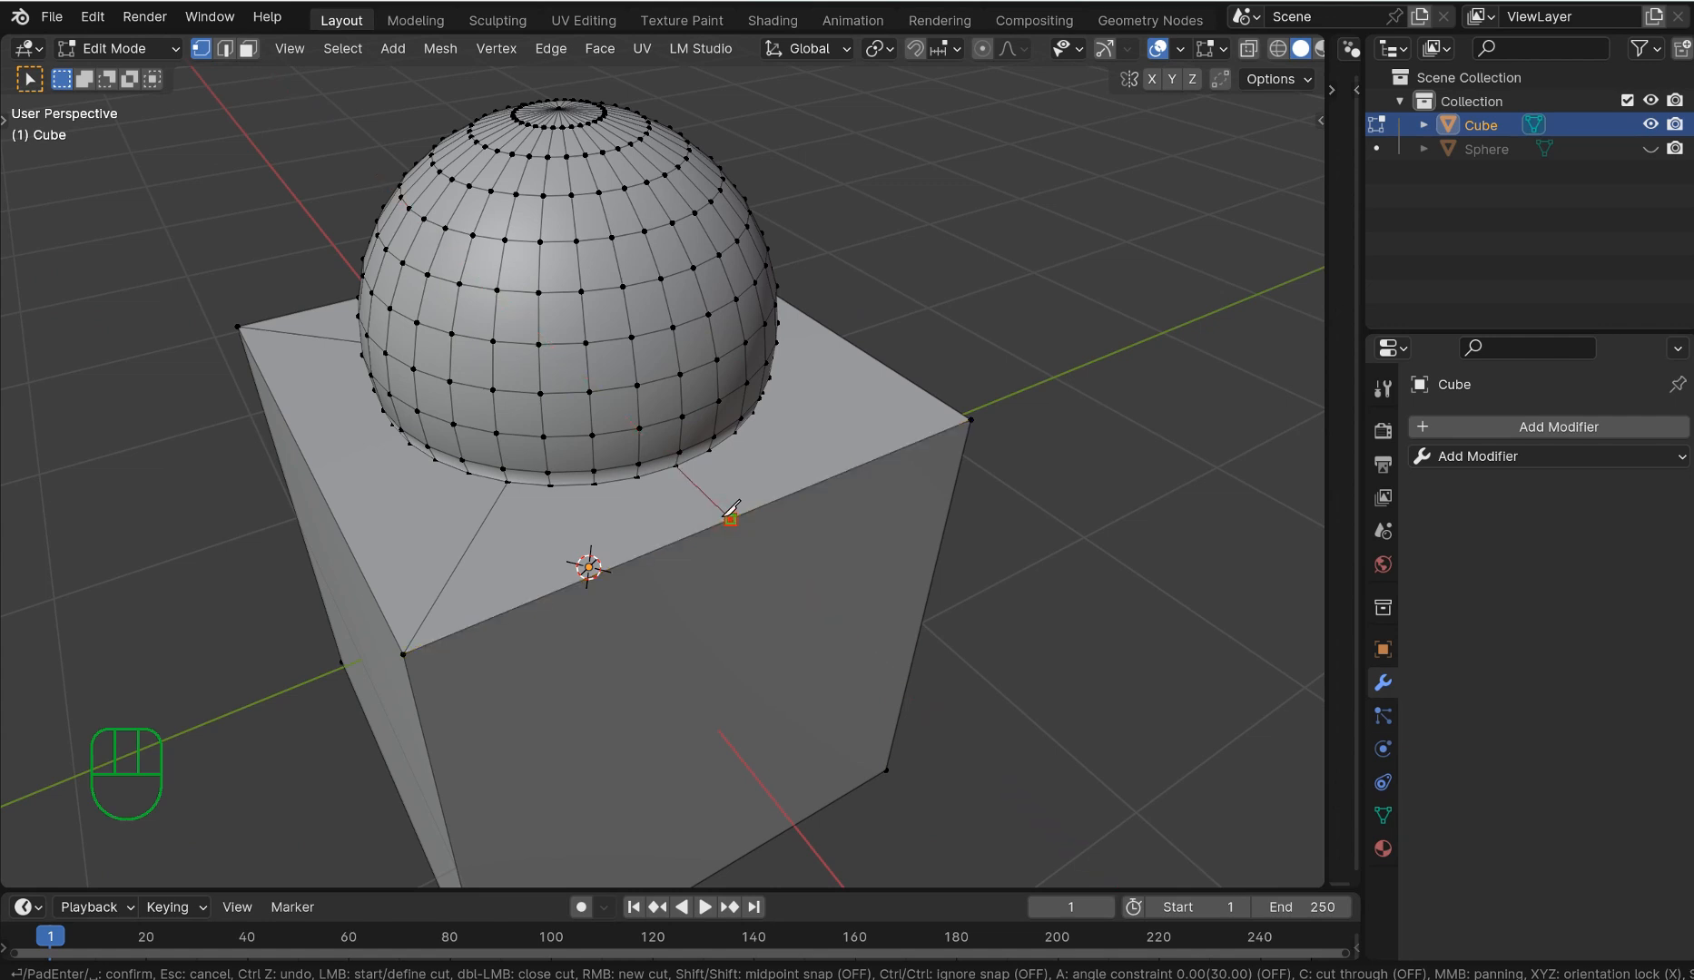
{"action": "key", "text": "Return"}
Dissolve the diagonal edge running from the dome's base to the near top corner of the cube.
{"action": "key", "text": "Tab"}
{"action": "left_click", "coordinate": [617, 681]}
{"action": "left_click", "coordinate": [471, 555]}
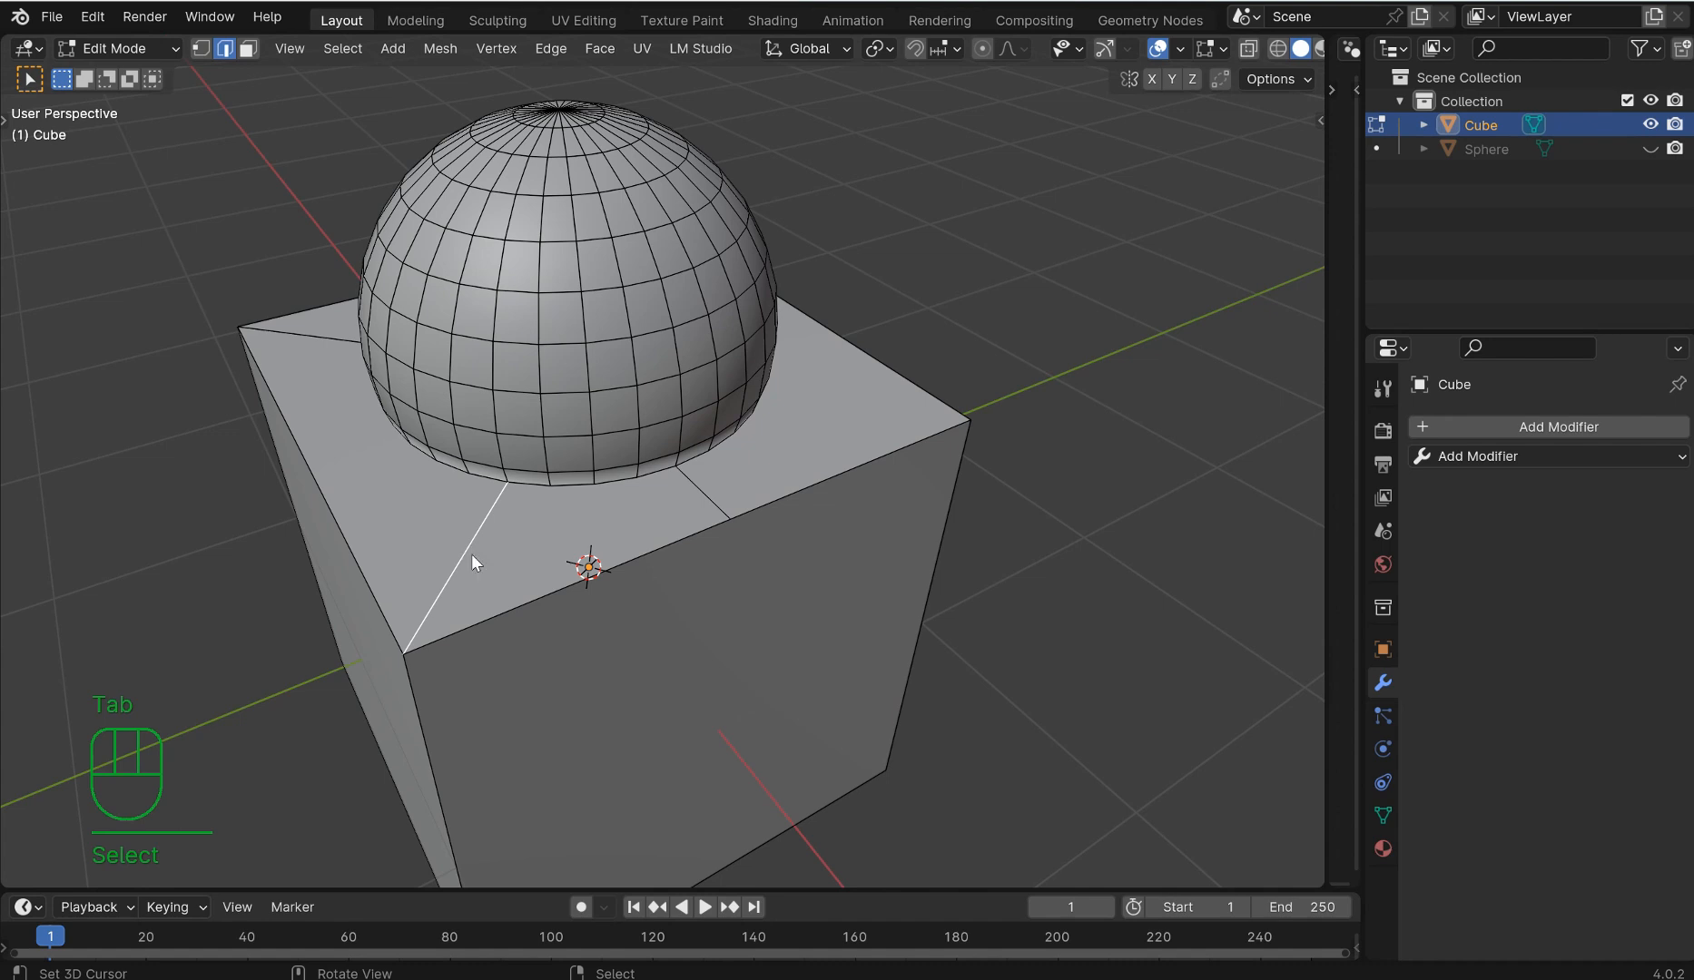
{"action": "key", "text": "x"}
{"action": "left_click", "coordinate": [471, 553]}
Mirror the mesh across the X axis with the Mirror X positive option.
{"action": "middle_click_drag", "start_coordinate": [471, 553], "coordinate": [713, 518]}
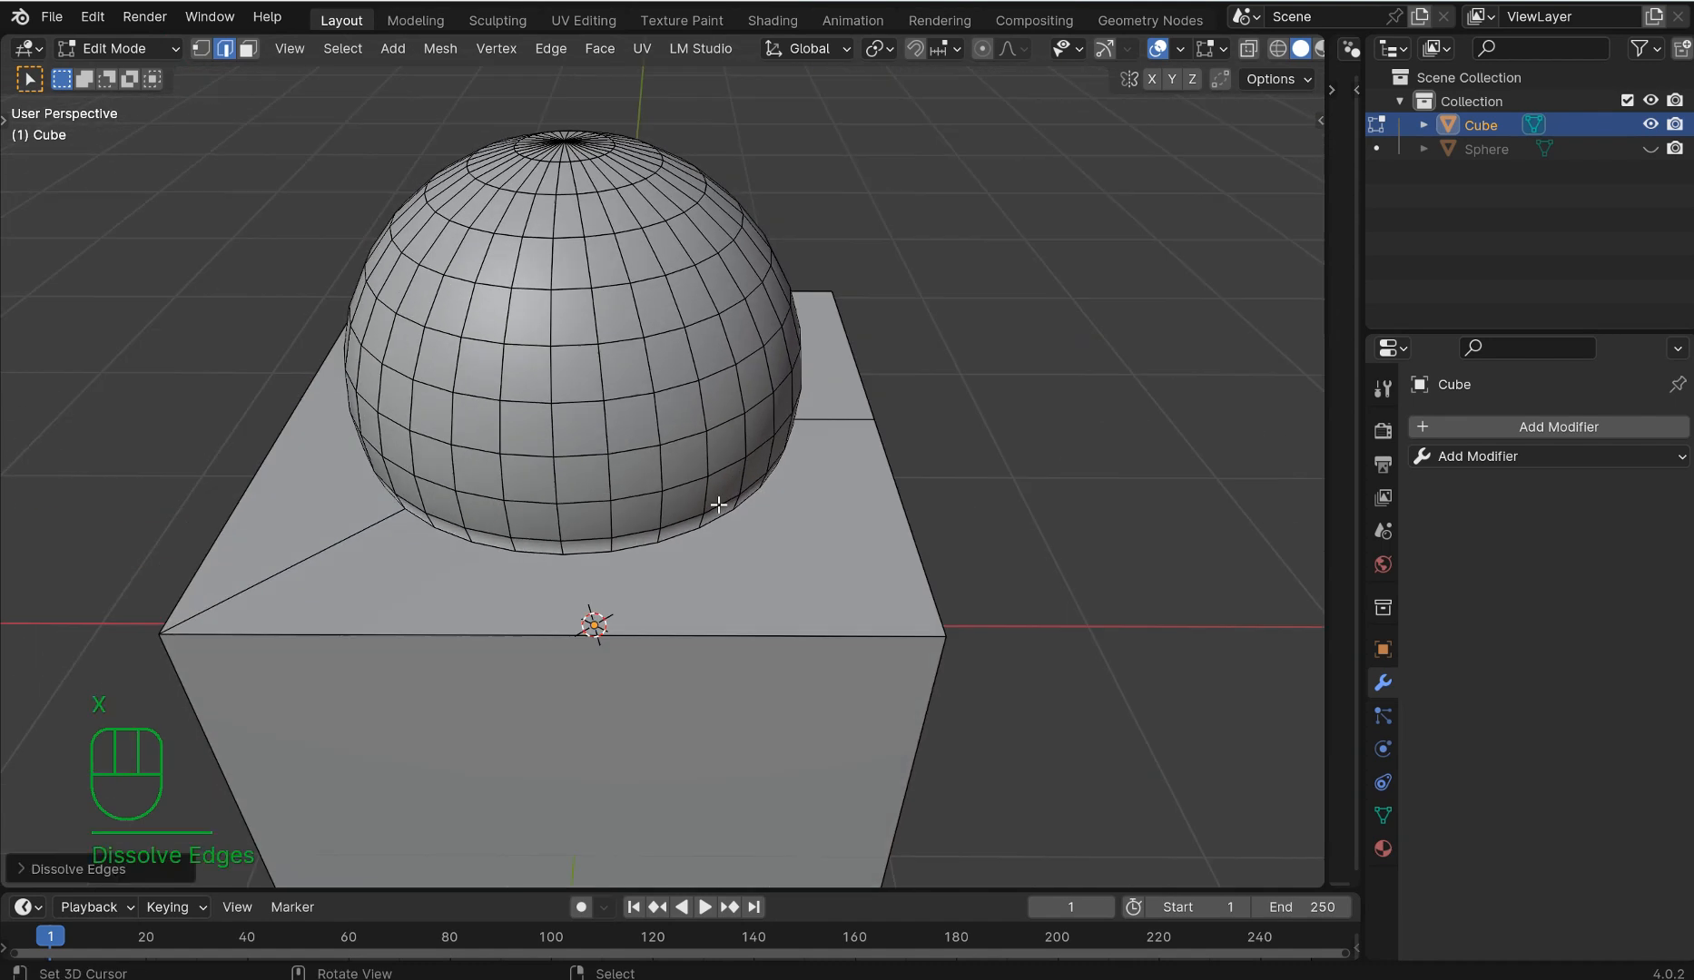
{"action": "scroll", "coordinate": [640, 457], "scroll_direction": "down", "scroll_amount": 3}
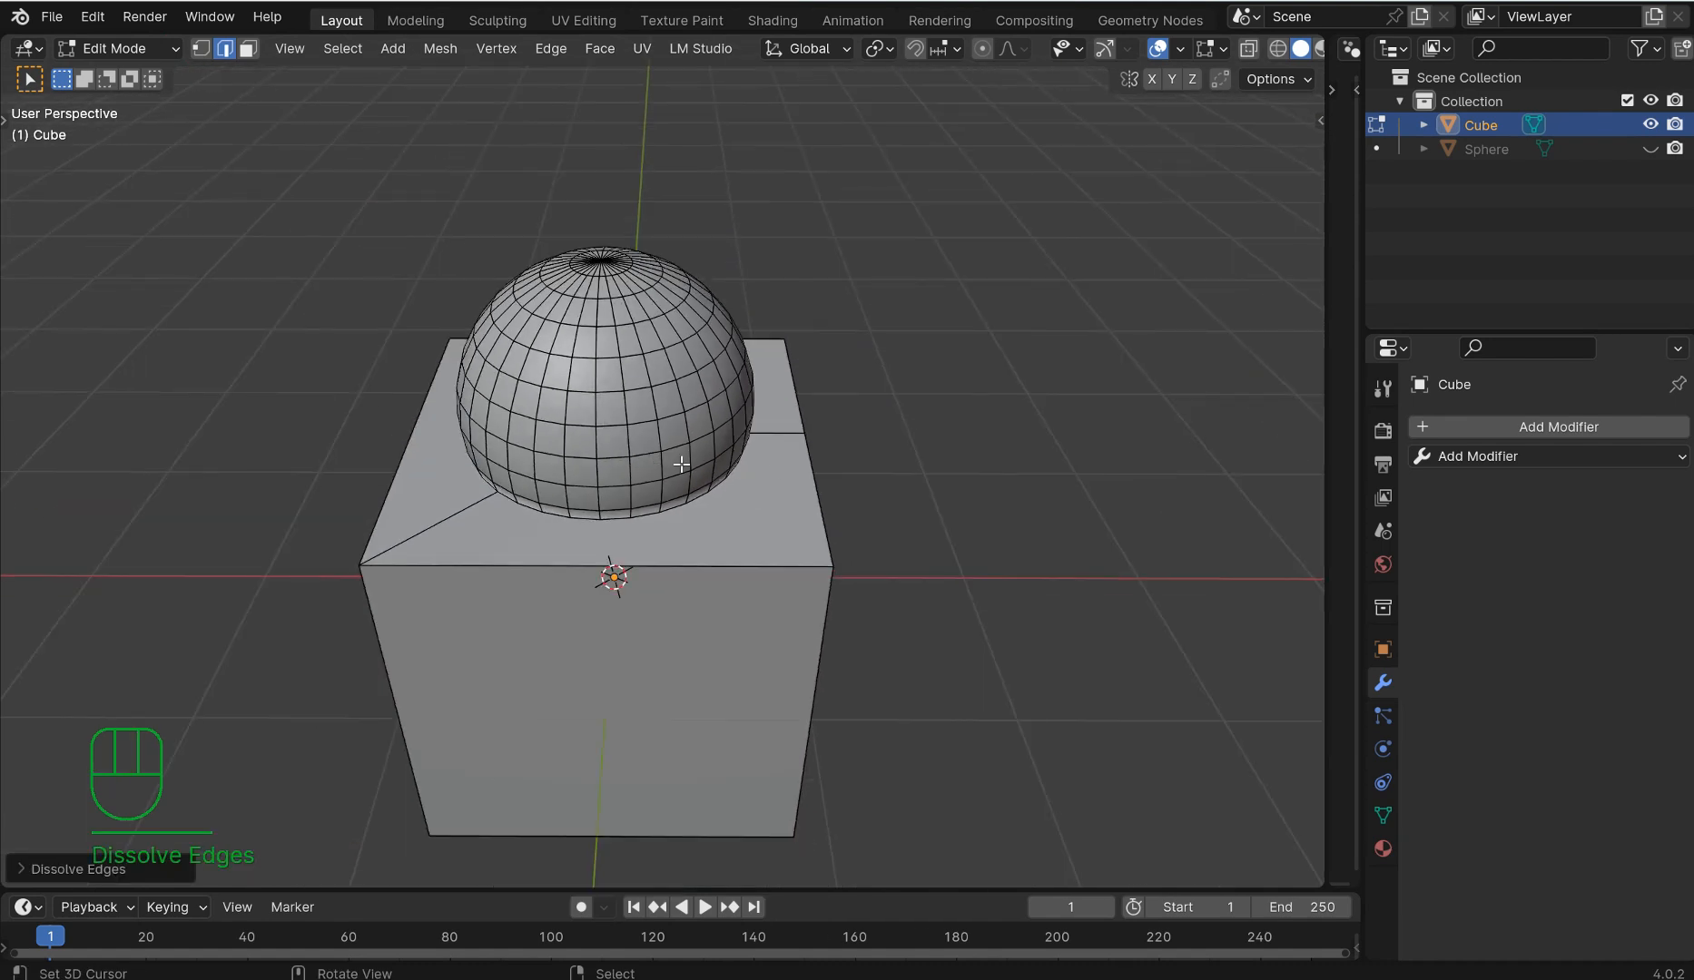
{"action": "key", "text": "d"}
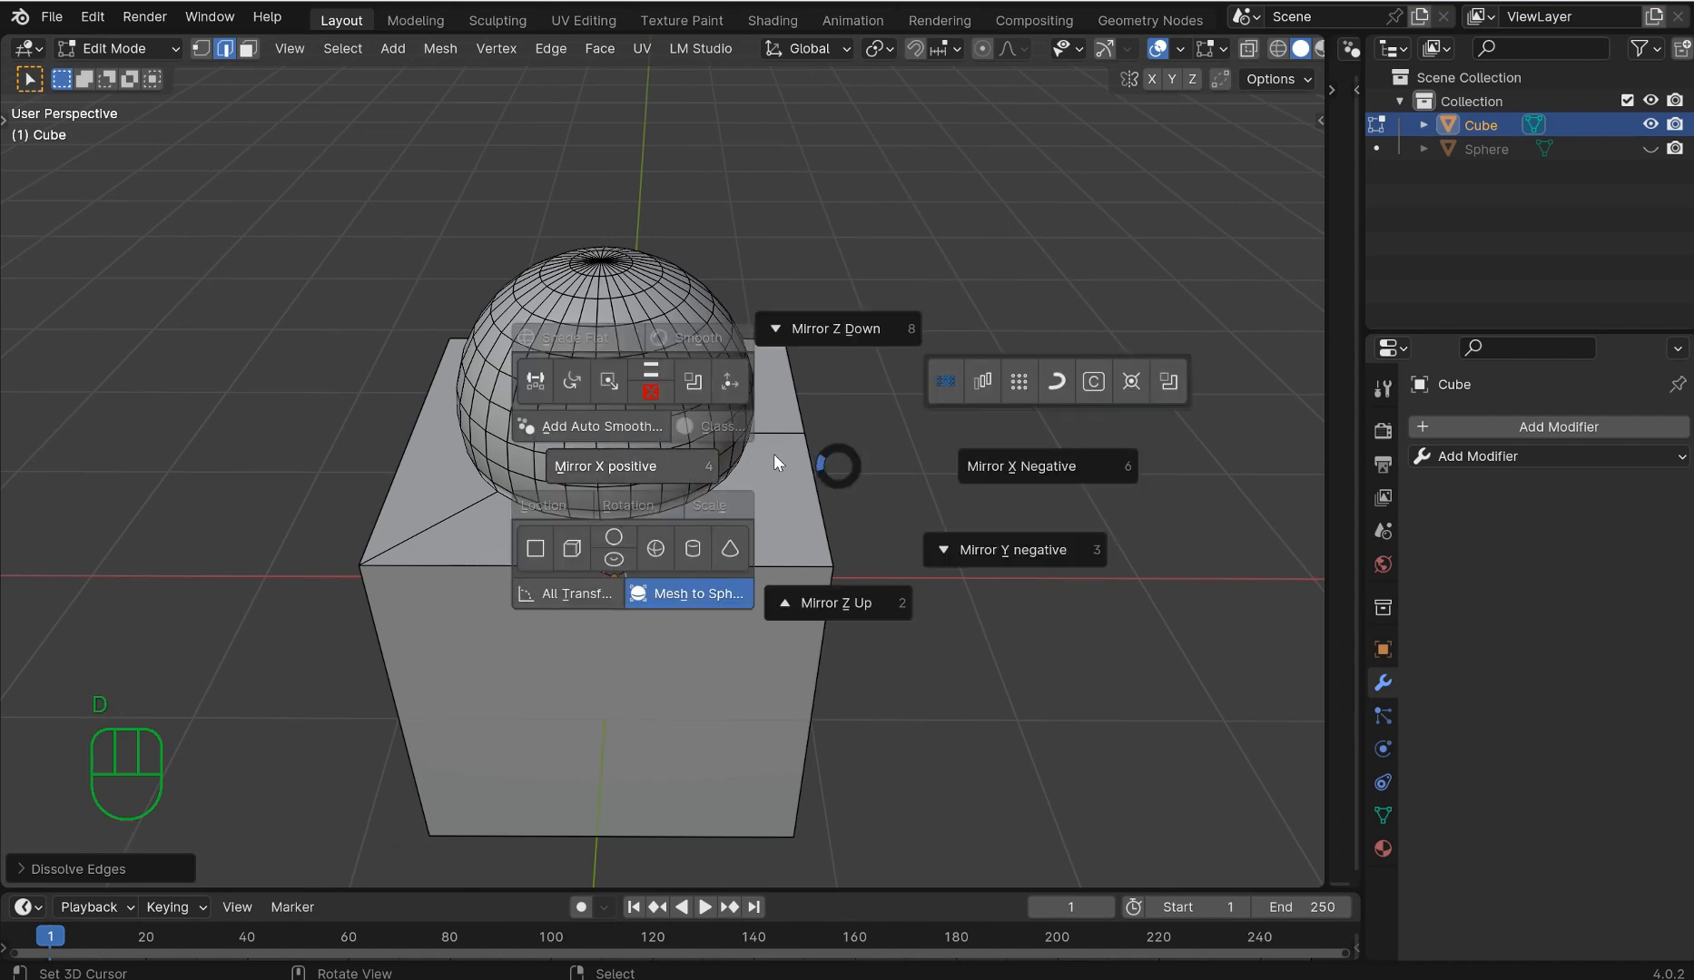
{"action": "key", "text": "d"}
{"action": "middle_click_drag", "start_coordinate": [772, 454], "coordinate": [659, 512]}
Select the centre seam edges running around the cube's sides, top and underside, and dissolve them.
{"action": "right_click", "coordinate": [638, 595]}
{"action": "right_click", "coordinate": [619, 537], "text": "shift"}
{"action": "middle_click_drag", "start_coordinate": [717, 649], "coordinate": [1090, 622]}
{"action": "right_click", "coordinate": [647, 543], "text": "shift"}
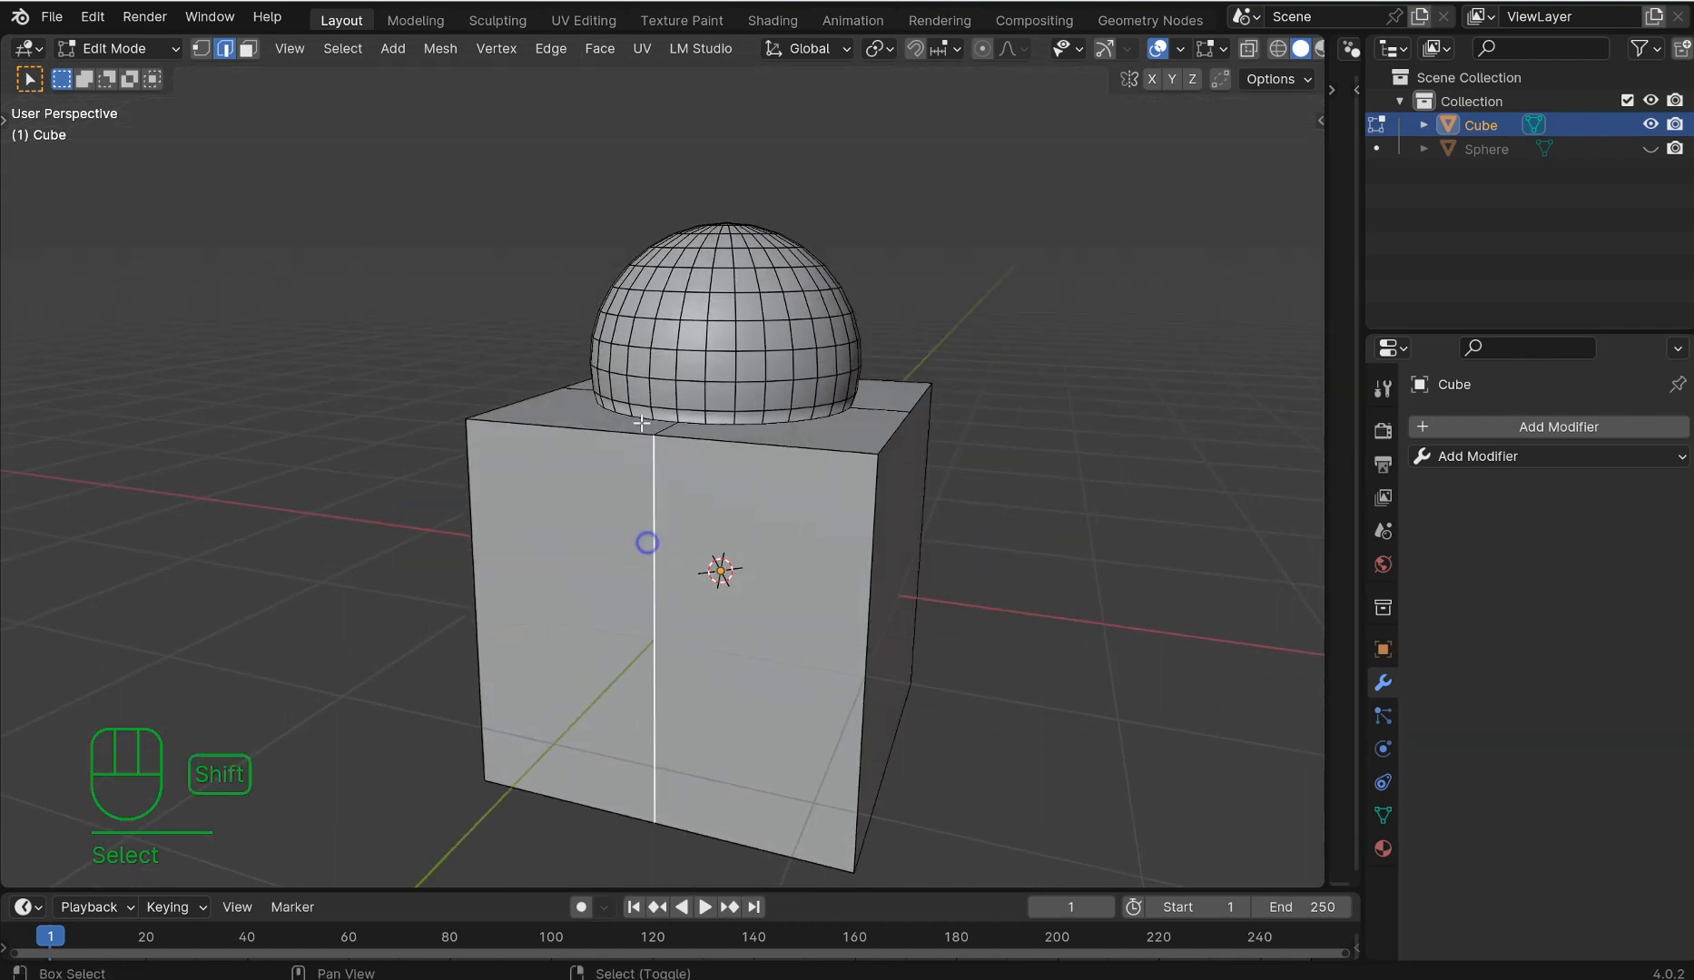
{"action": "right_click", "coordinate": [660, 433], "text": "shift"}
{"action": "middle_click_drag", "start_coordinate": [817, 598], "coordinate": [694, 758]}
{"action": "right_click", "coordinate": [735, 710], "text": "shift"}
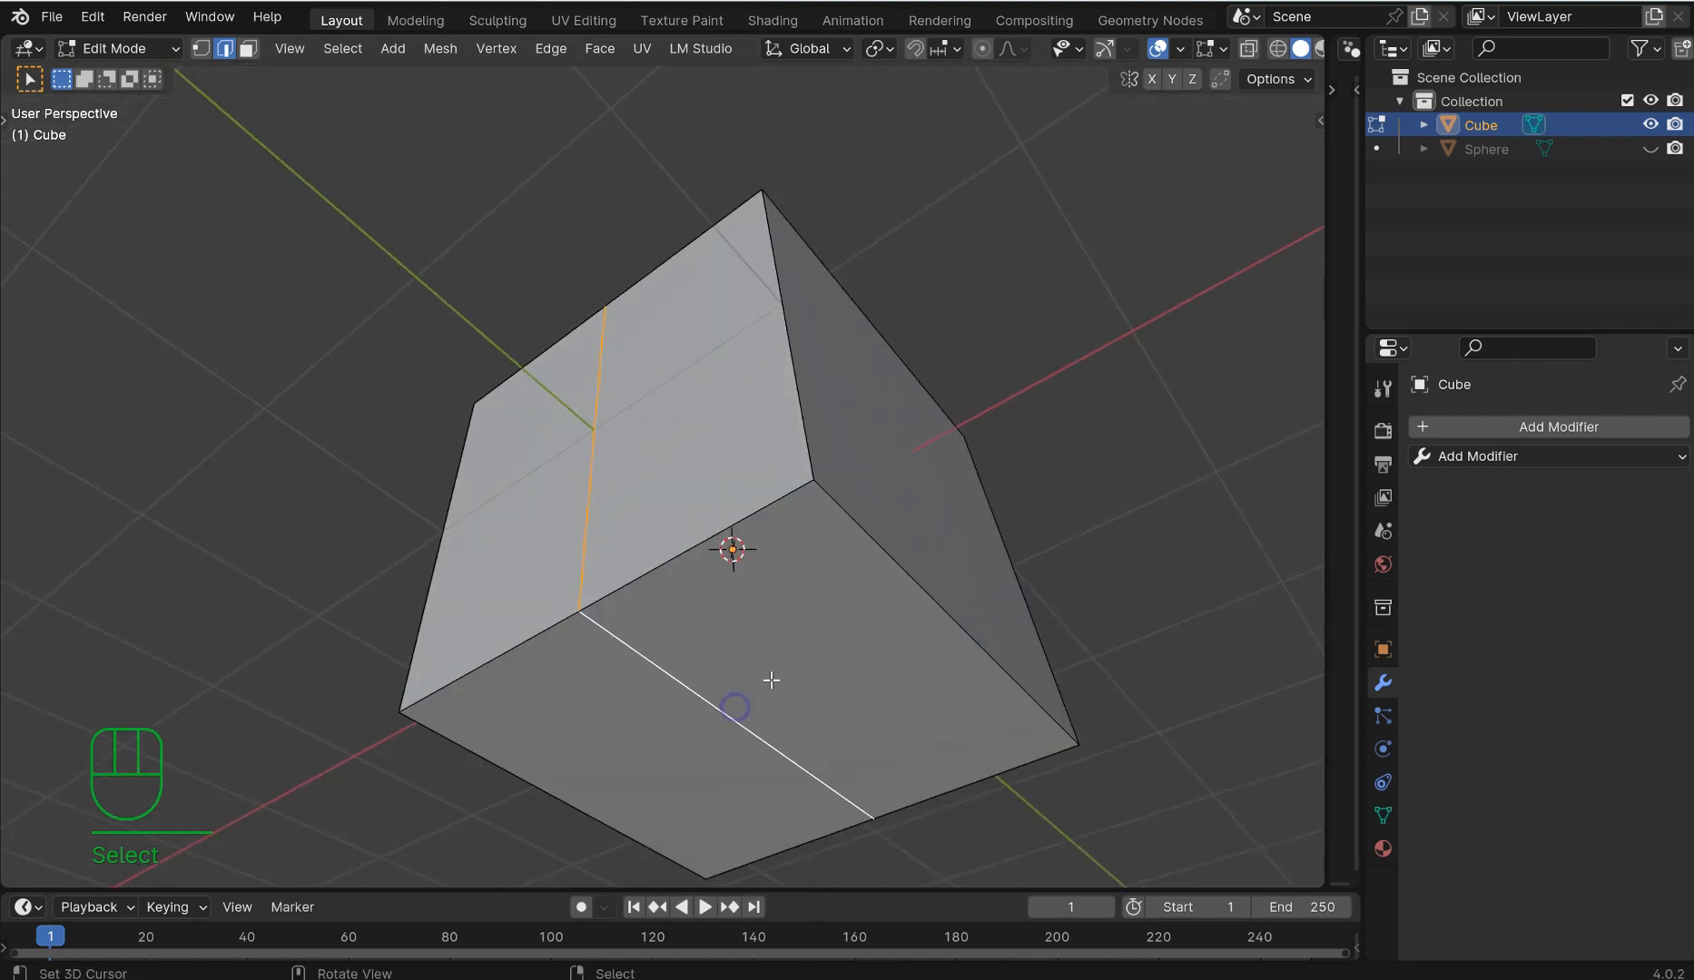
{"action": "key", "text": "x"}
{"action": "left_click", "coordinate": [778, 666]}
{"action": "middle_click_drag", "start_coordinate": [778, 666], "coordinate": [832, 469]}
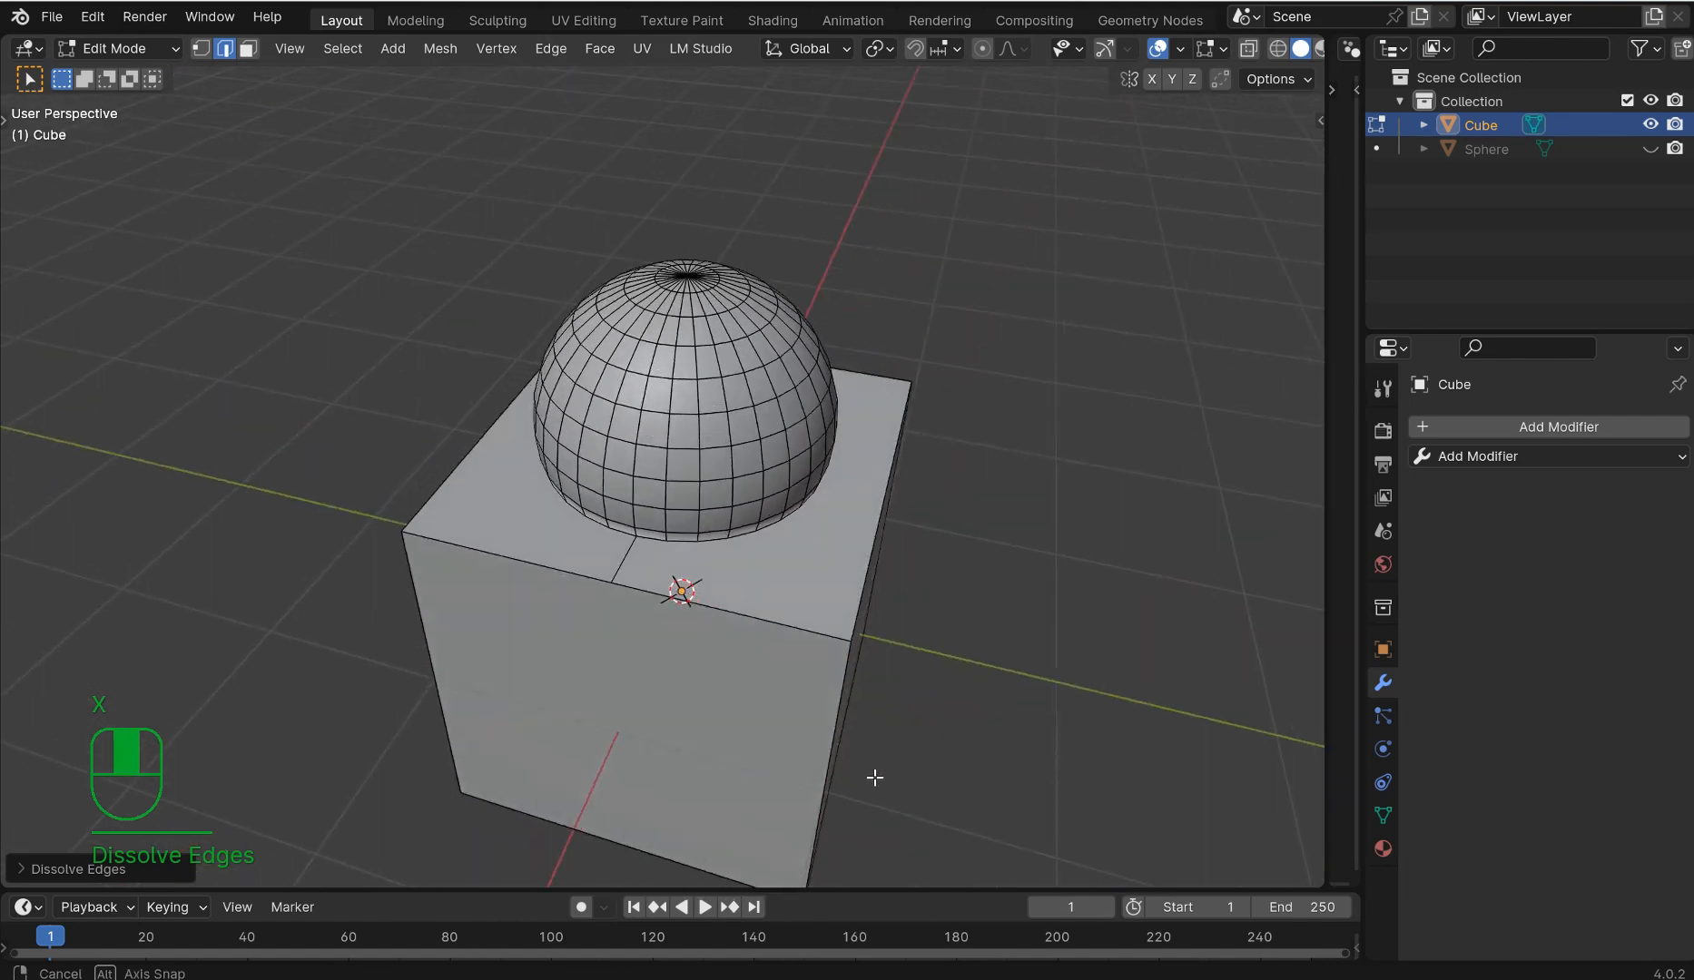
Try a 16-segment bevel about 0.16 m wide on the edge loop where the dome meets the cube.
{"action": "scroll", "coordinate": [858, 662], "scroll_direction": "down", "scroll_amount": 3}
{"action": "scroll", "coordinate": [831, 469], "scroll_direction": "up", "scroll_amount": 5}
{"action": "middle_click_drag", "start_coordinate": [640, 391], "coordinate": [657, 454], "text": "shift"}
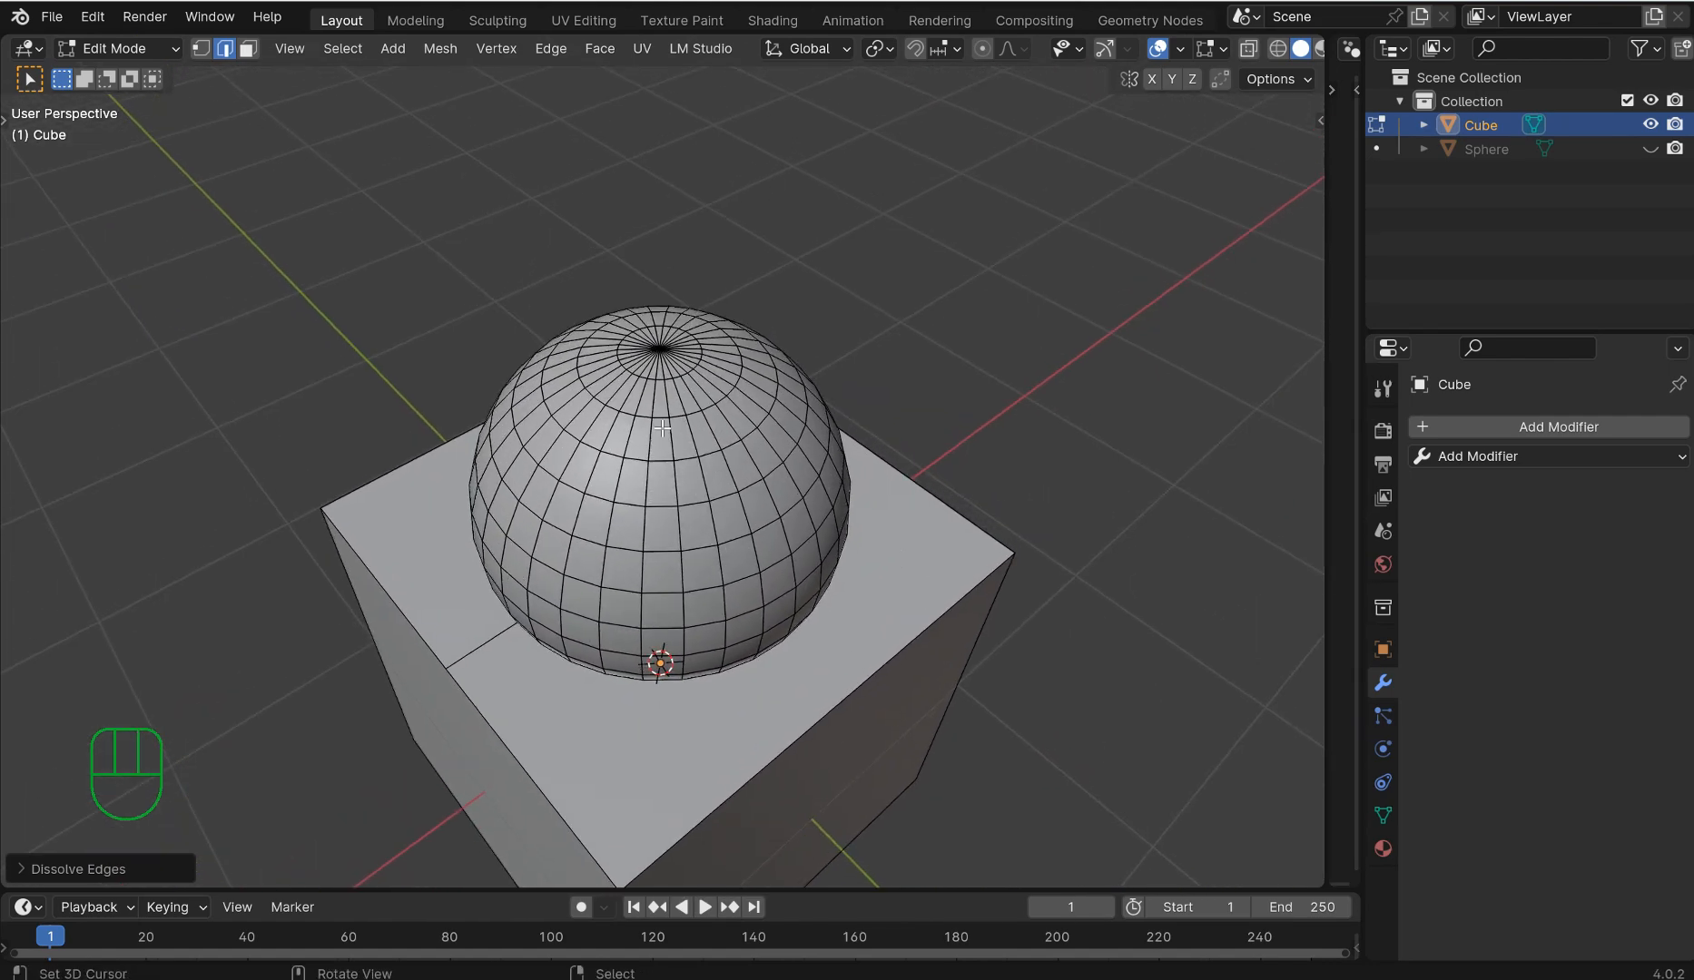
{"action": "middle_click_drag", "start_coordinate": [789, 497], "coordinate": [858, 473]}
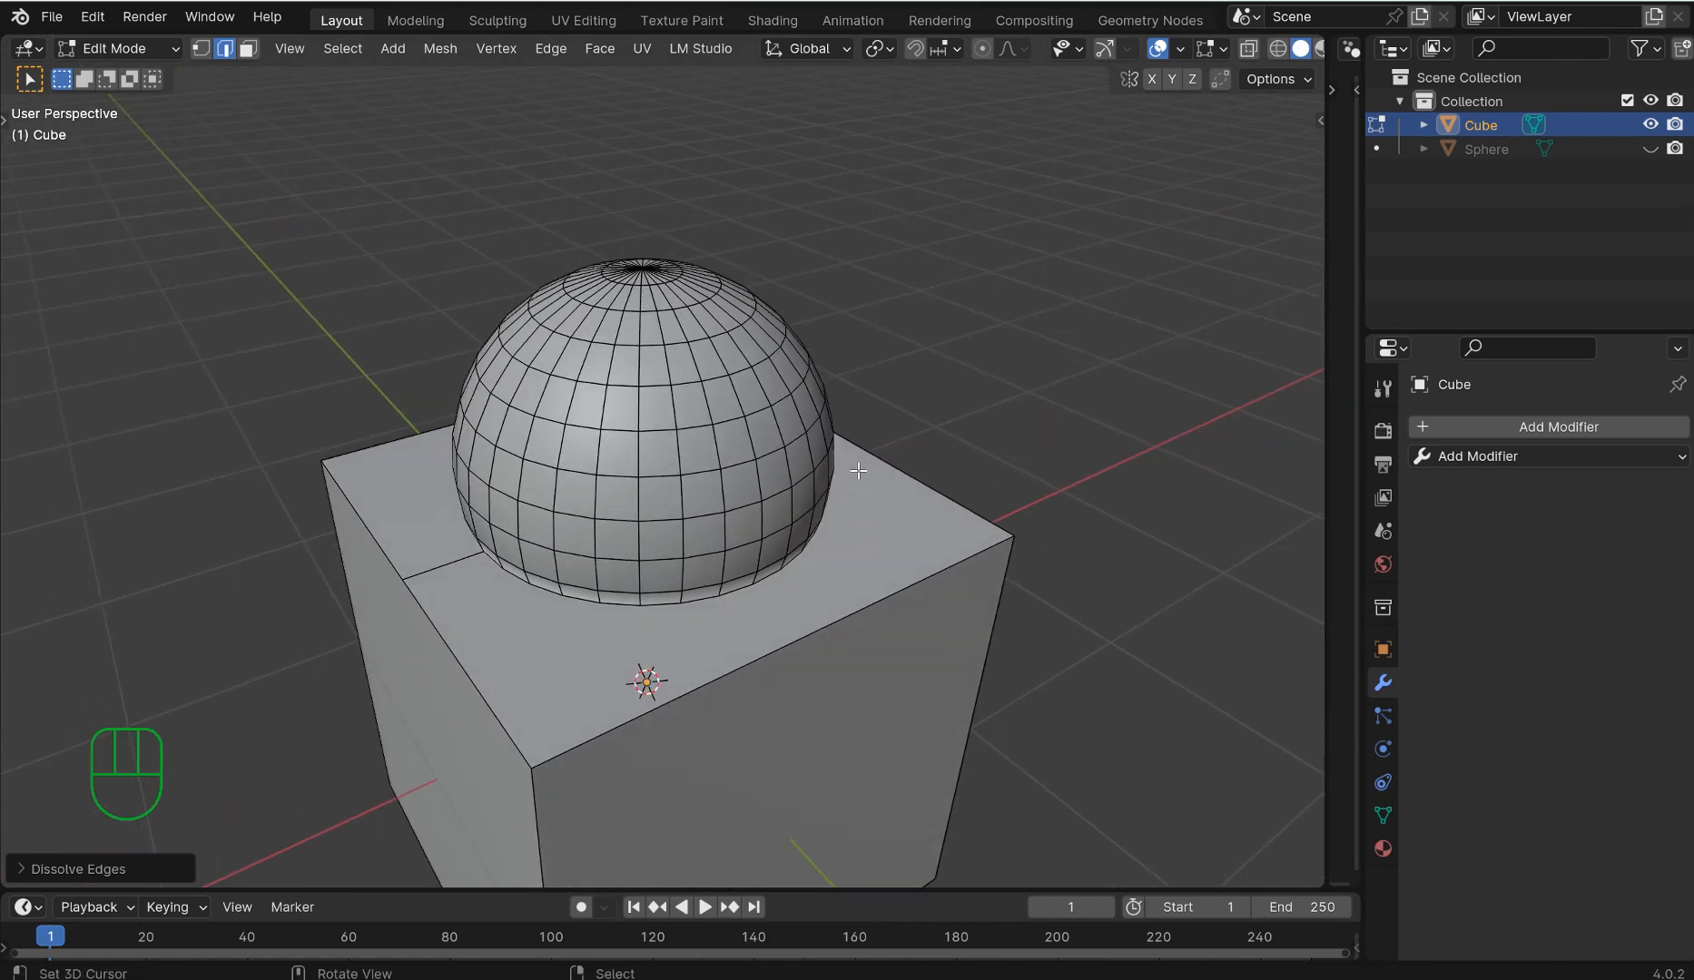
{"action": "middle_click_drag", "start_coordinate": [990, 399], "coordinate": [879, 518]}
{"action": "key", "text": "KP_1"}
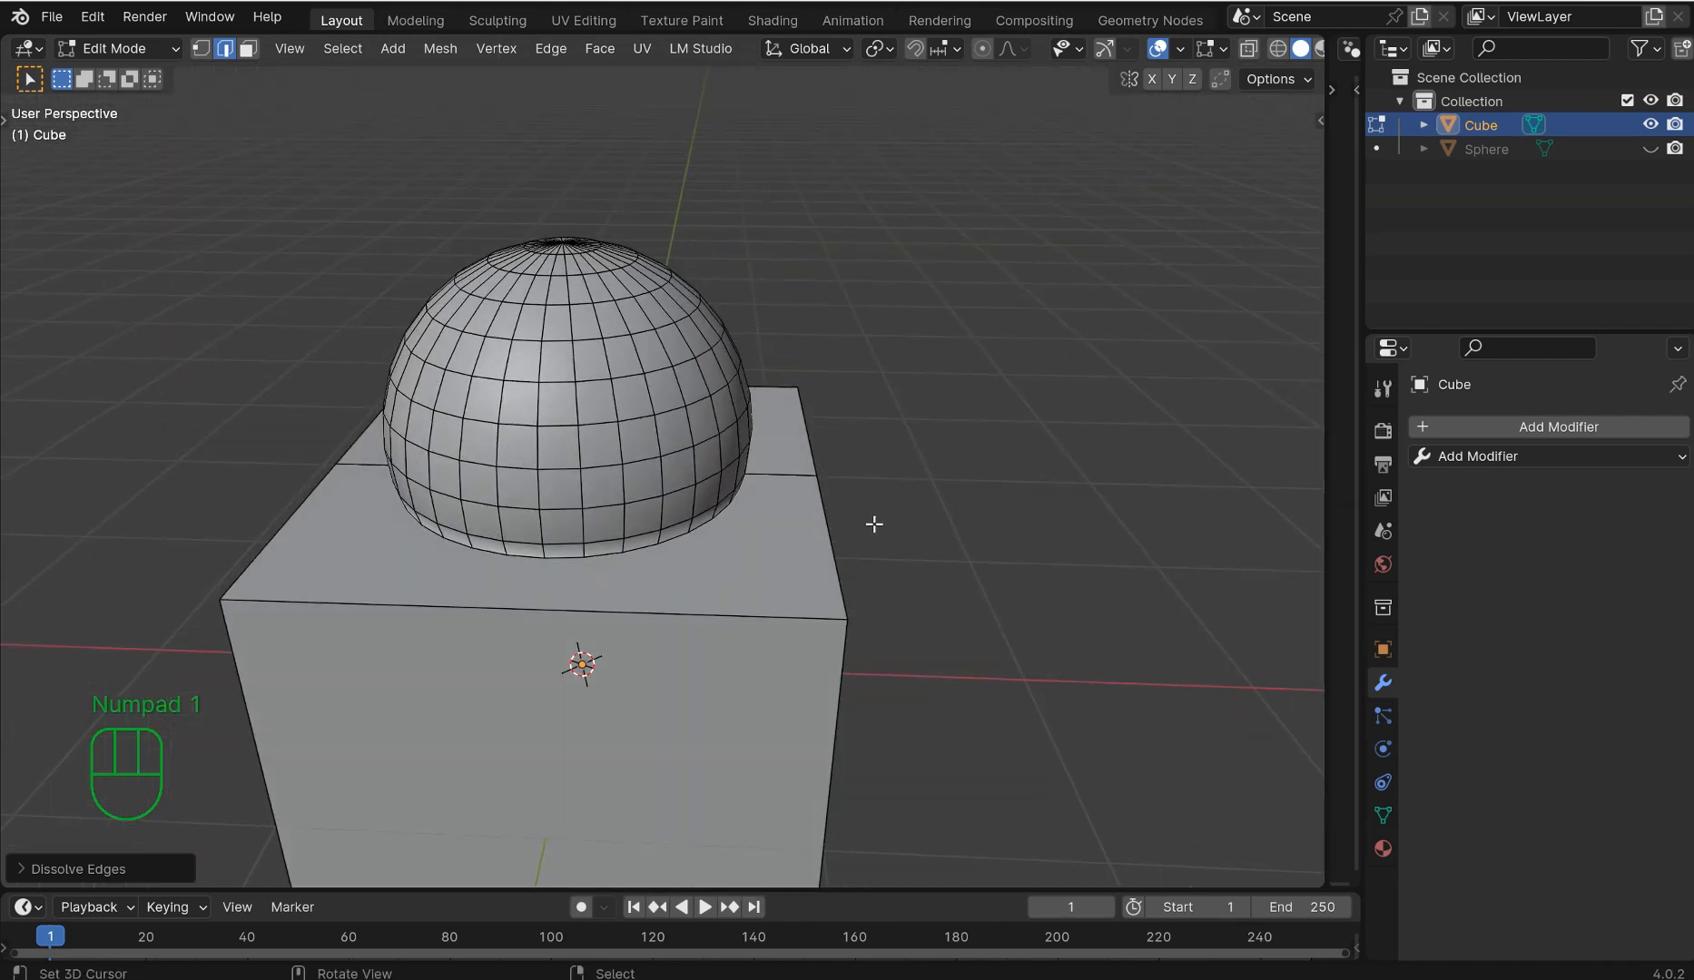
{"action": "left_click", "coordinate": [650, 547], "text": "alt"}
{"action": "middle_click_drag", "start_coordinate": [650, 547], "coordinate": [890, 437]}
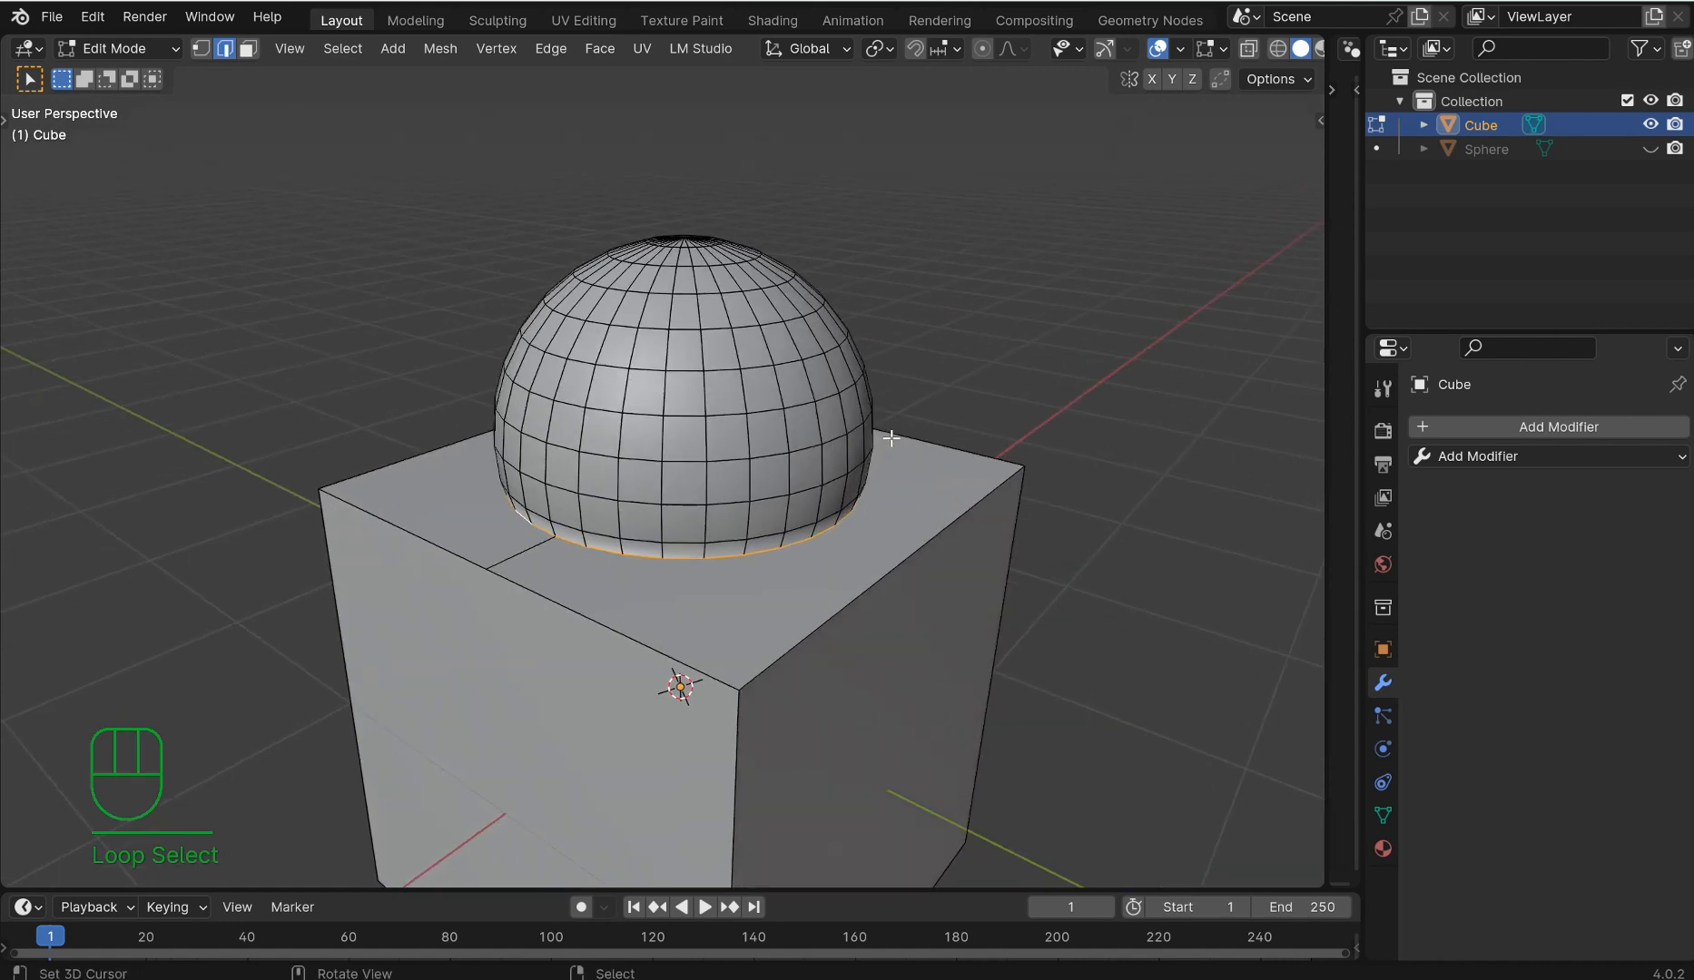
{"action": "key", "text": "ctrl+b"}
{"action": "scroll", "coordinate": [898, 472], "scroll_direction": "up", "scroll_amount": 15}
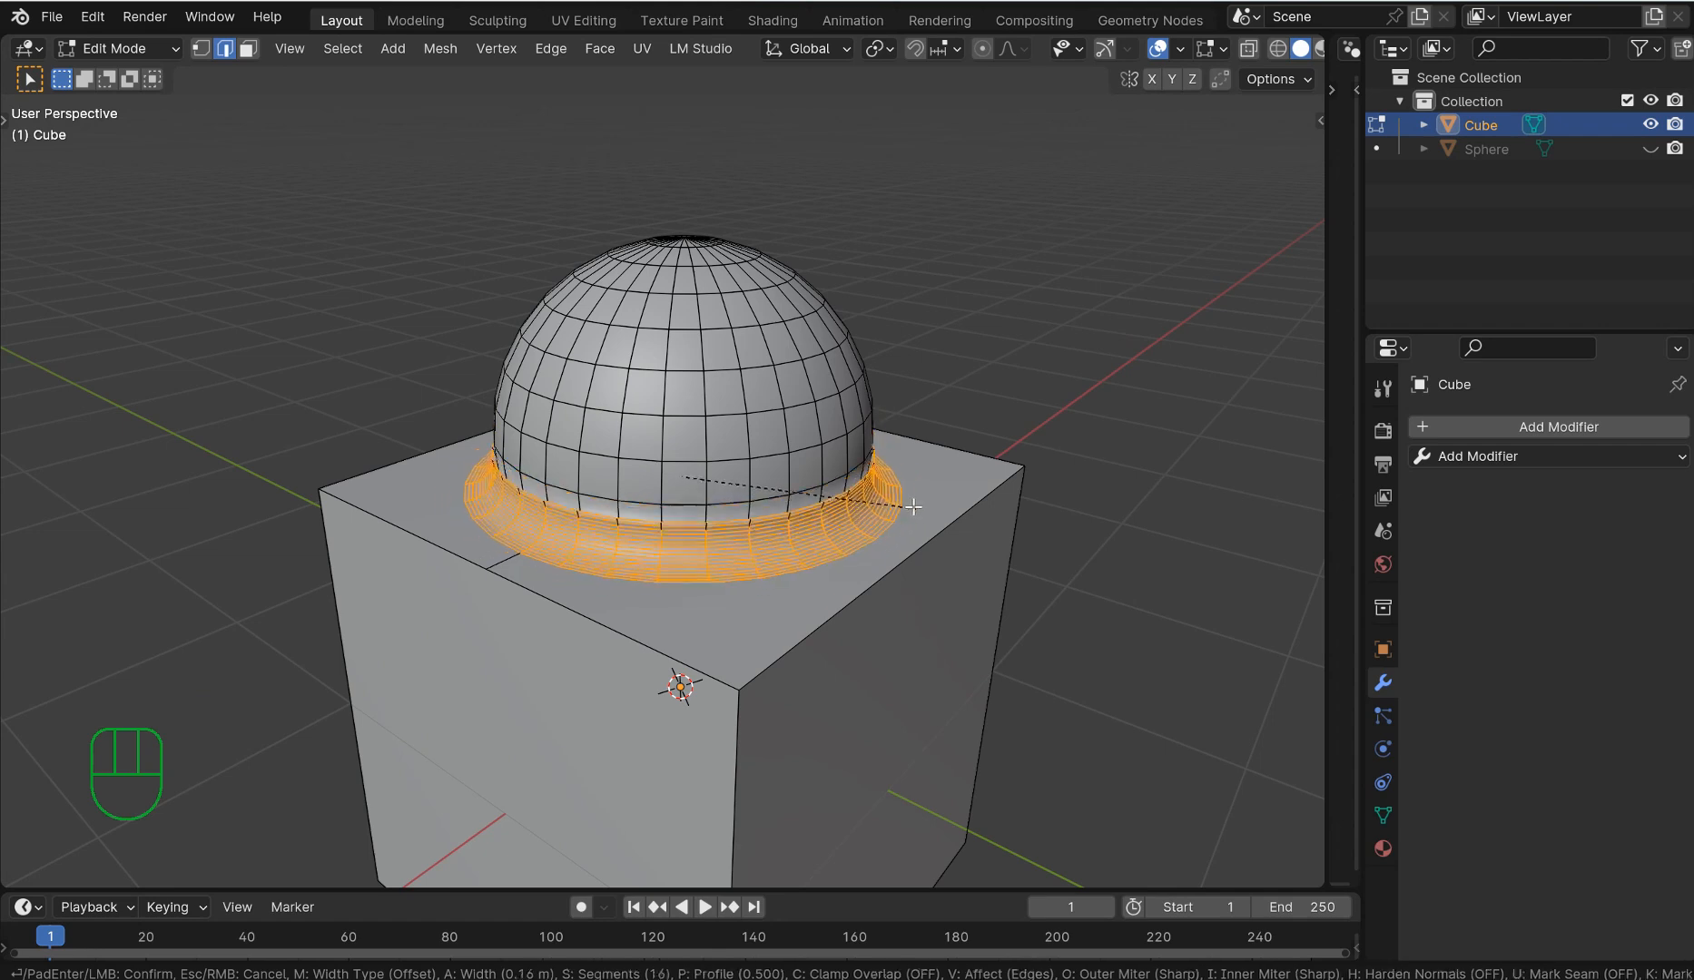
{"action": "right_click", "coordinate": [916, 505]}
Slide the dome's edge loop just above the joint upward along the surface to make room for a bevel.
{"action": "scroll", "coordinate": [917, 498], "scroll_direction": "up", "scroll_amount": 4}
{"action": "middle_click_drag", "start_coordinate": [898, 467], "coordinate": [857, 413], "text": "shift"}
{"action": "right_click", "coordinate": [773, 549]}
{"action": "right_click", "coordinate": [774, 548], "text": "alt+shift"}
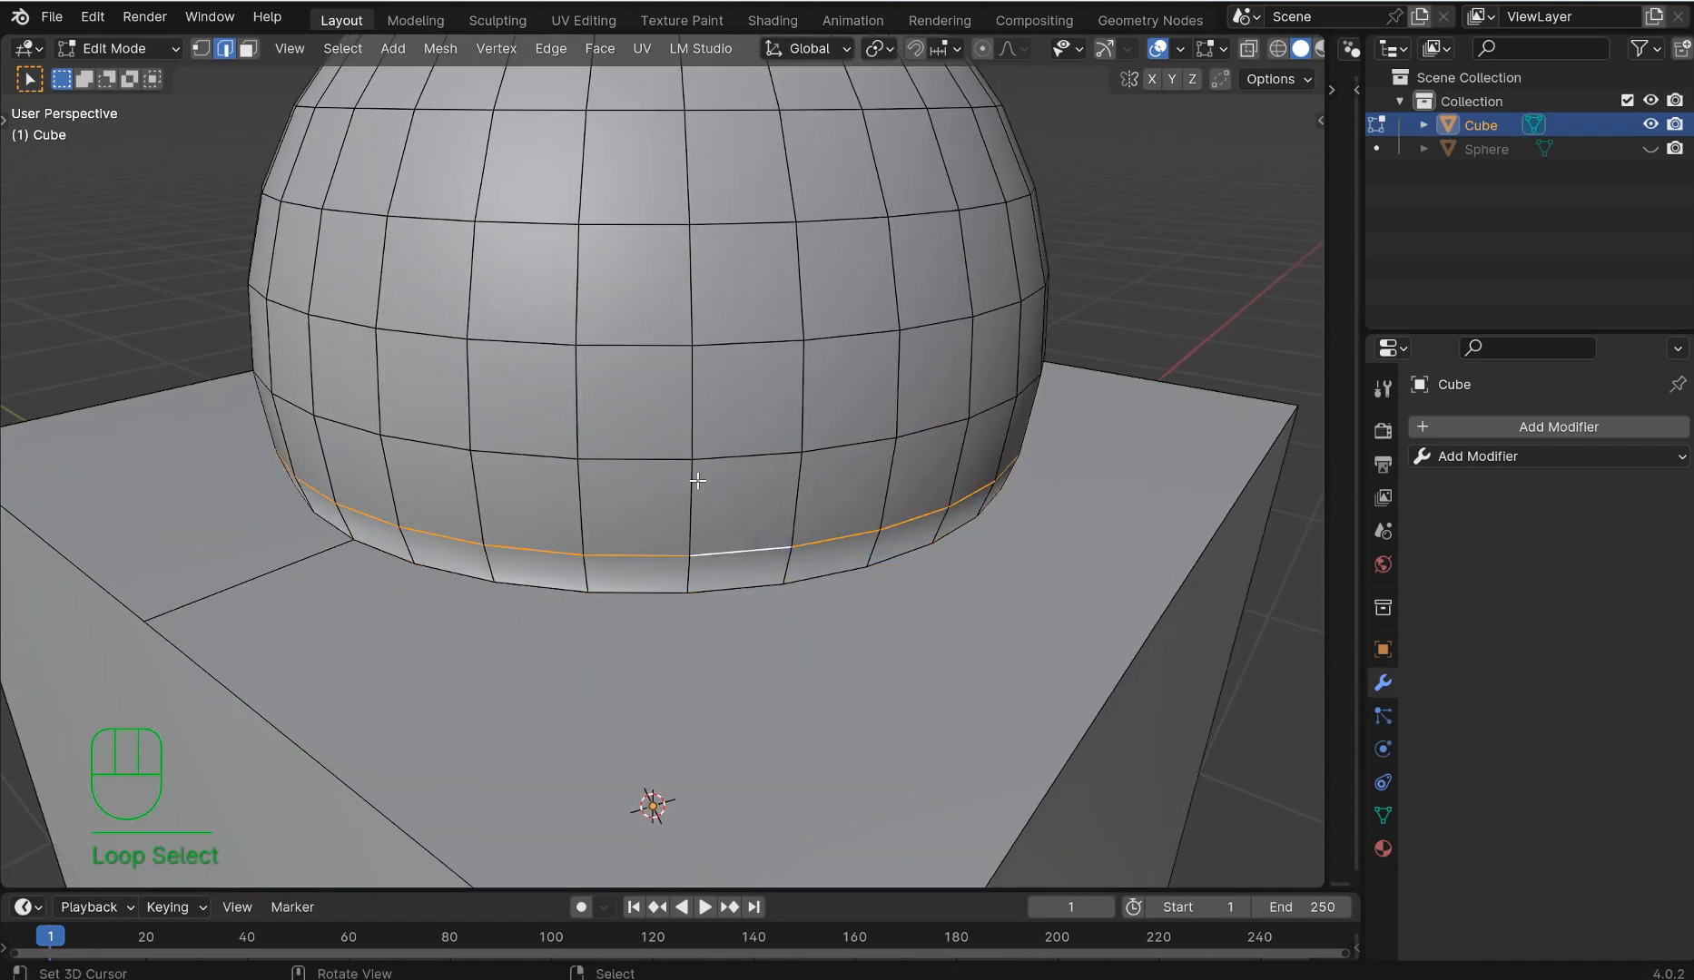
{"action": "key", "text": "g"}
{"action": "key", "text": "g"}
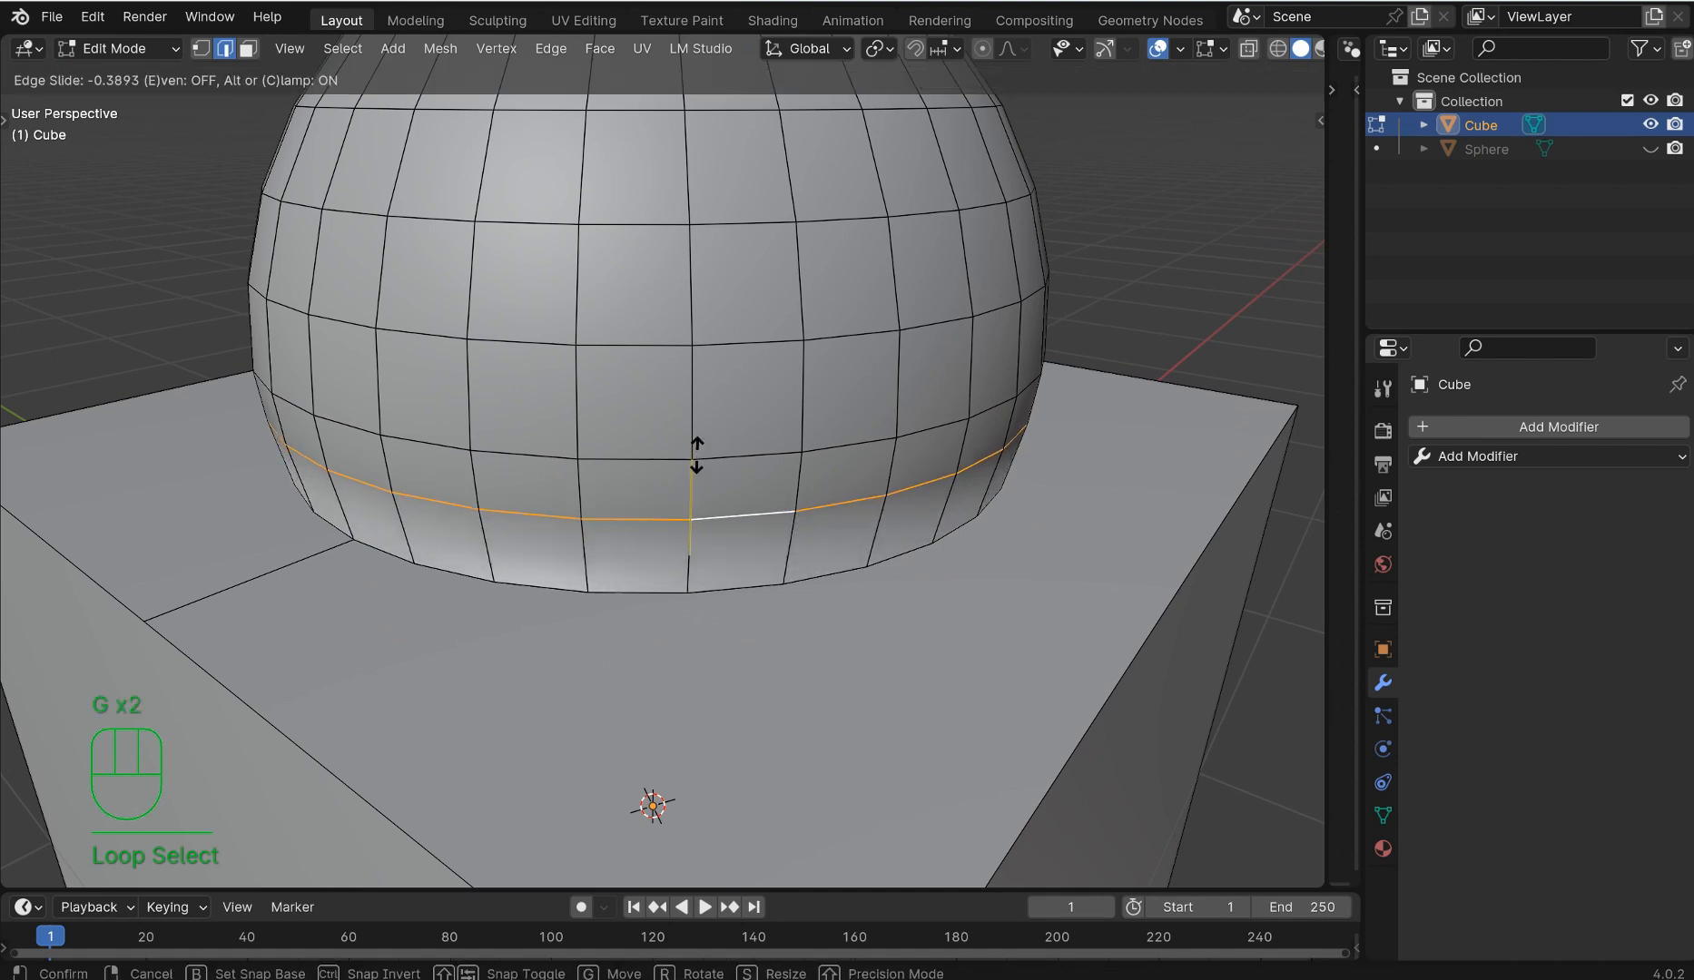
{"action": "left_click", "coordinate": [697, 443]}
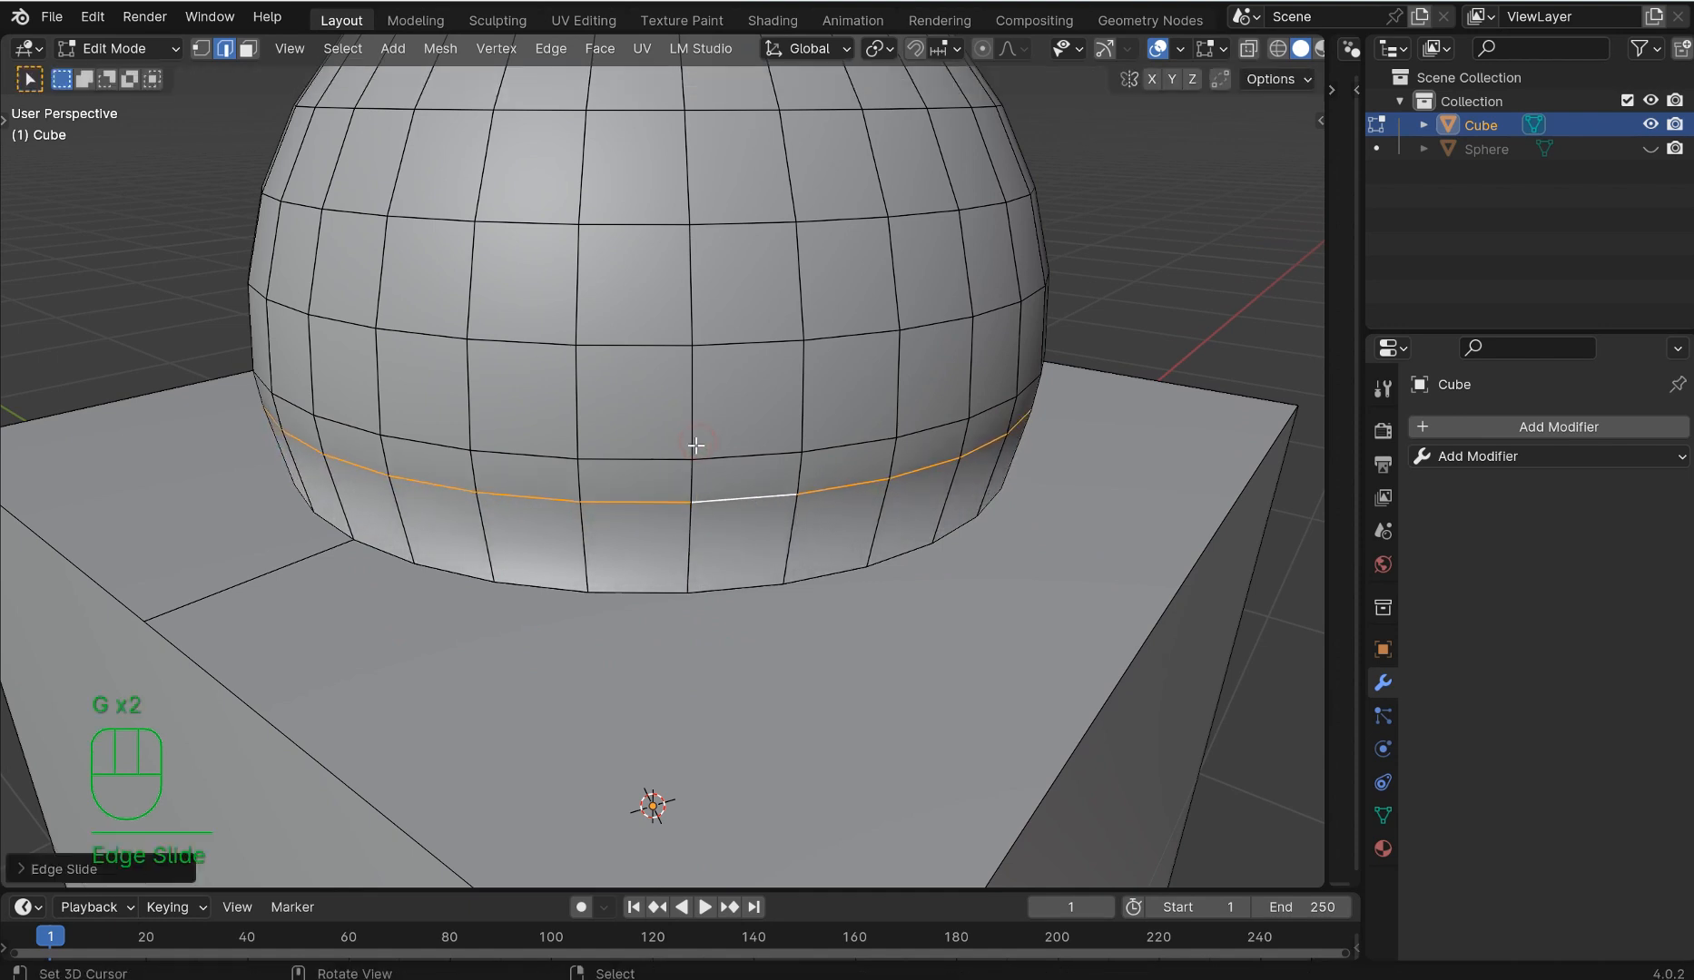
Bevel the edge loop at the dome's joint with 16 segments and a width of about 0.1 m.
{"action": "right_click", "coordinate": [653, 595]}
{"action": "right_click", "coordinate": [652, 594], "text": "alt+shift"}
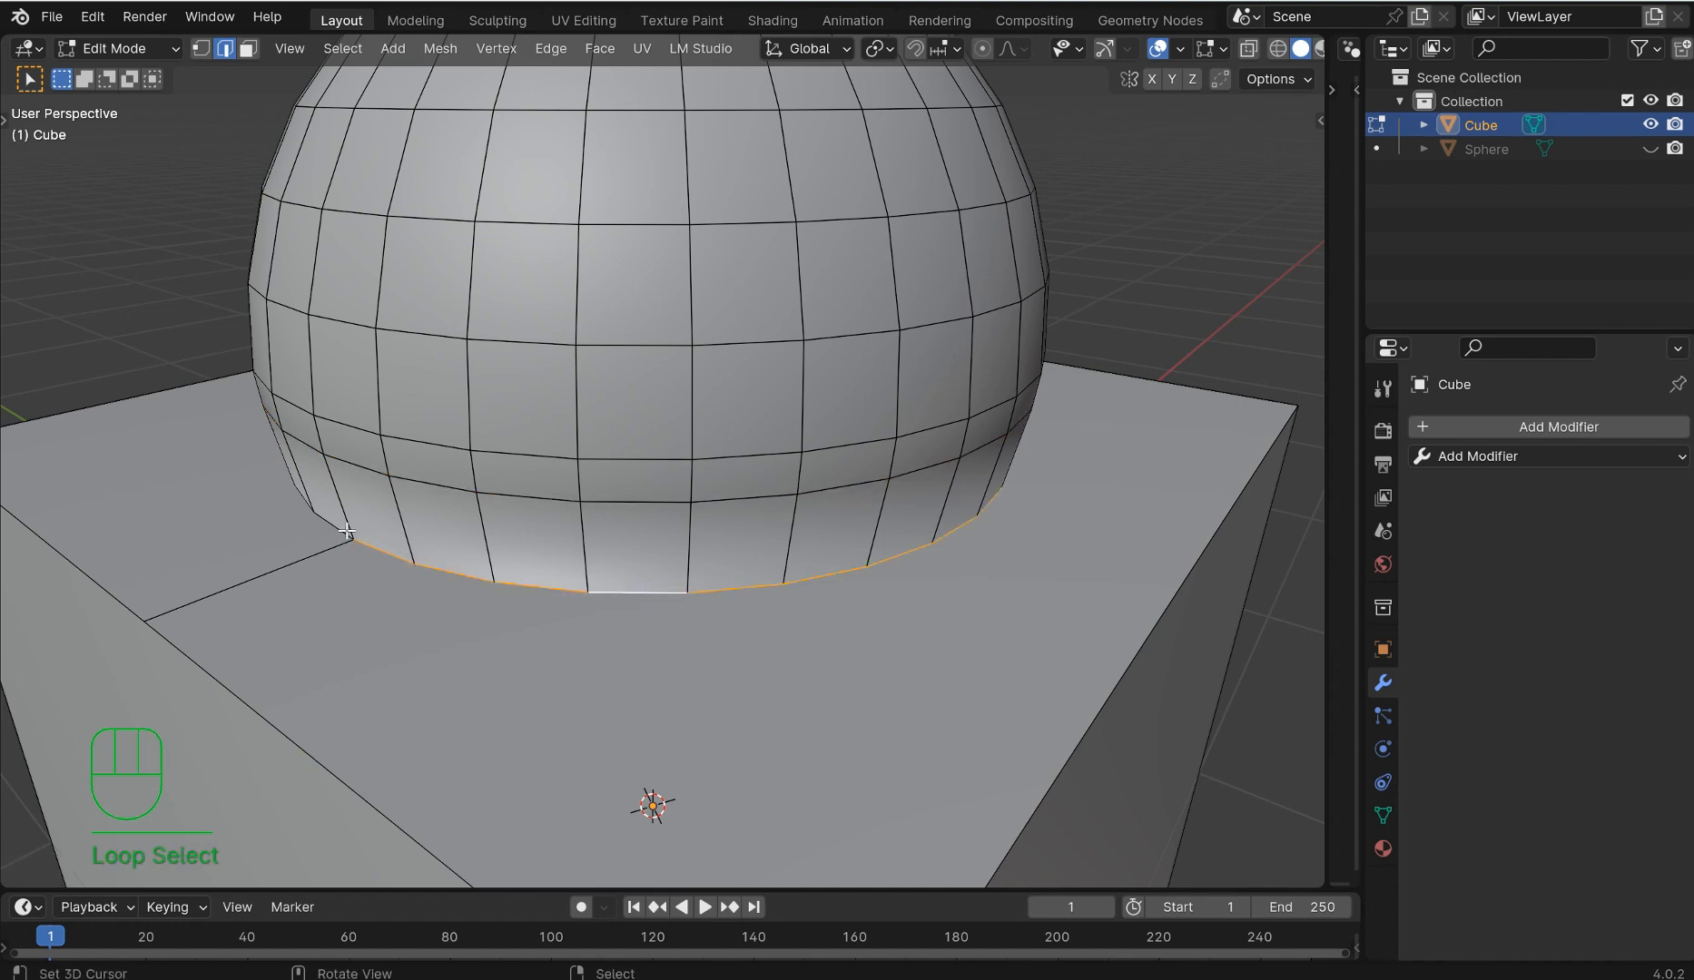
{"action": "key", "text": "ctrl+b"}
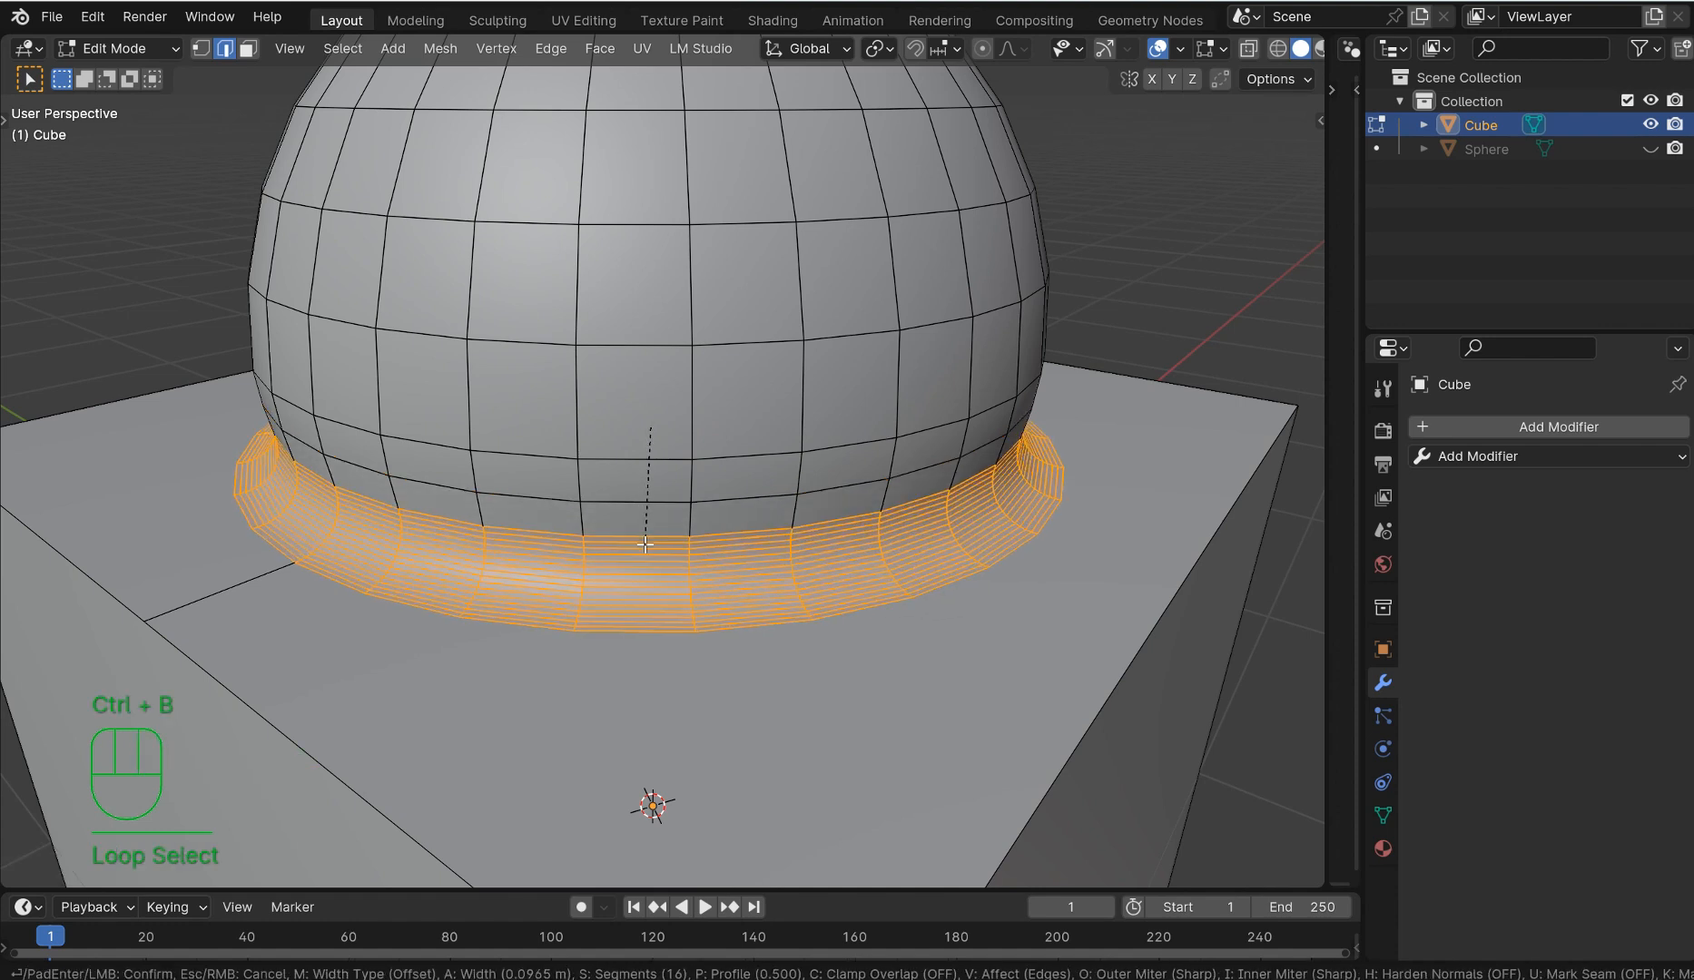
{"action": "left_click", "coordinate": [652, 568]}
Return to Object Mode and shade the merged object smooth.
{"action": "key", "text": "Tab"}
{"action": "scroll", "coordinate": [604, 422], "scroll_direction": "down", "scroll_amount": 3}
{"action": "middle_click_drag", "start_coordinate": [597, 439], "coordinate": [545, 425]}
{"action": "right_click", "coordinate": [613, 445]}
{"action": "left_click", "coordinate": [613, 445]}
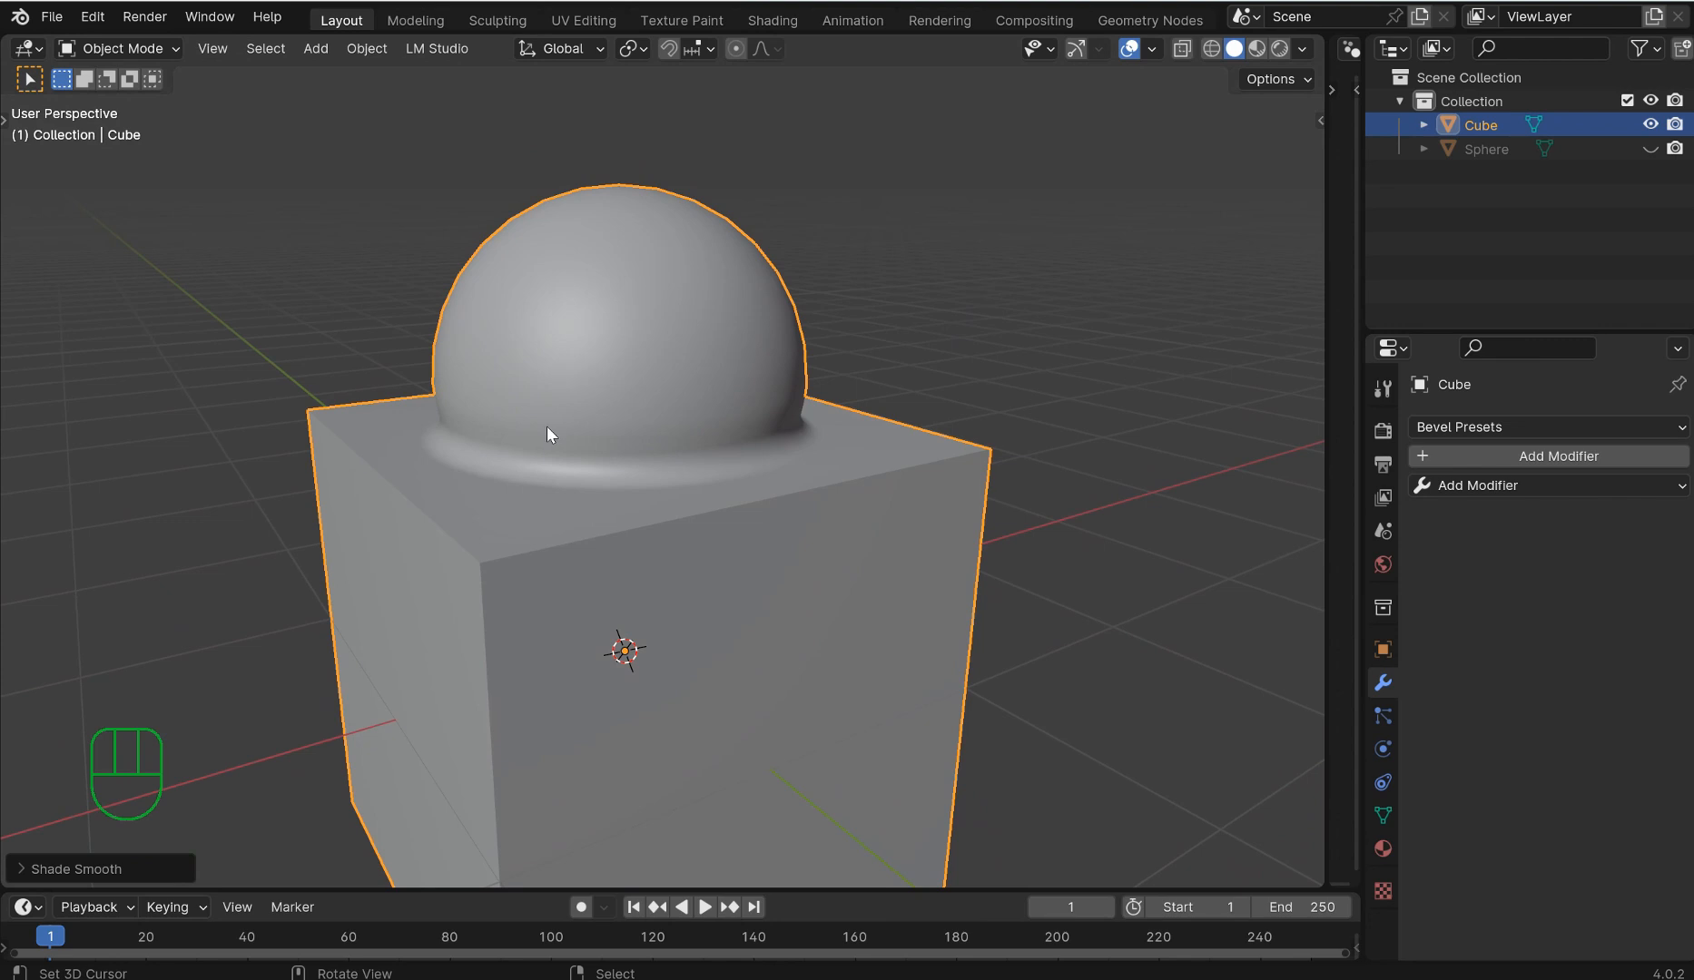
{"action": "scroll", "coordinate": [545, 425], "scroll_direction": "down", "scroll_amount": 4}
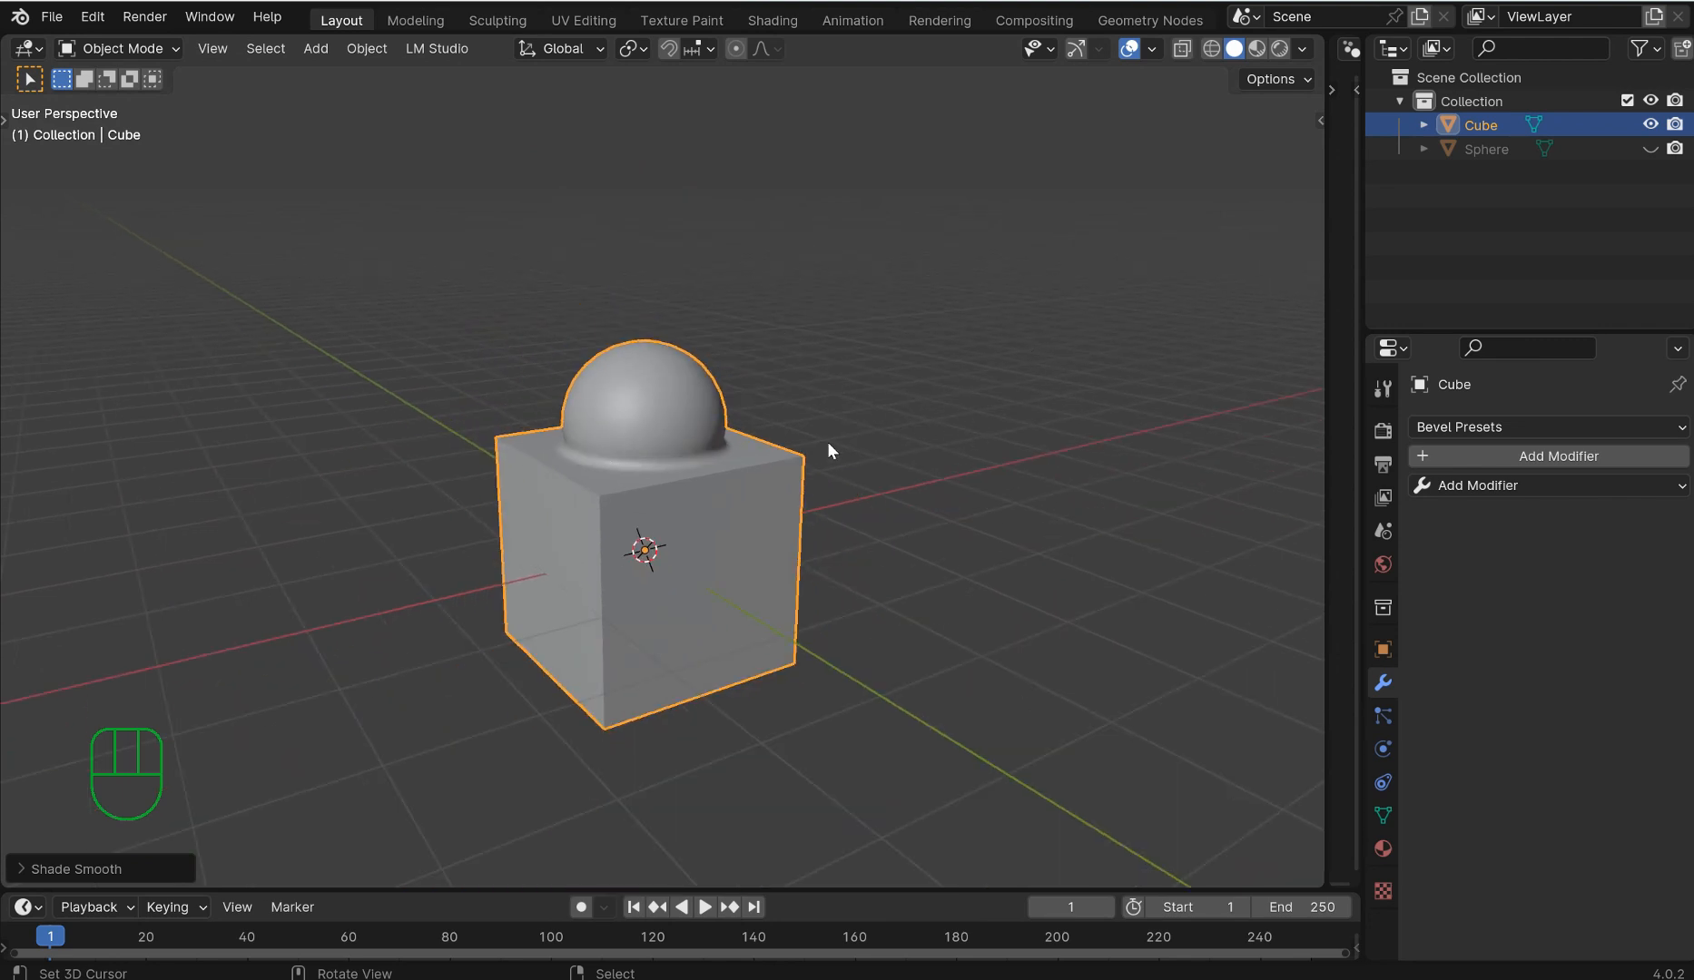
Find the Auto Mirror add-on among the viewport's sidebar tools, collapse Curve Edit and expand the Auto Mirror settings.
{"action": "key", "text": "n"}
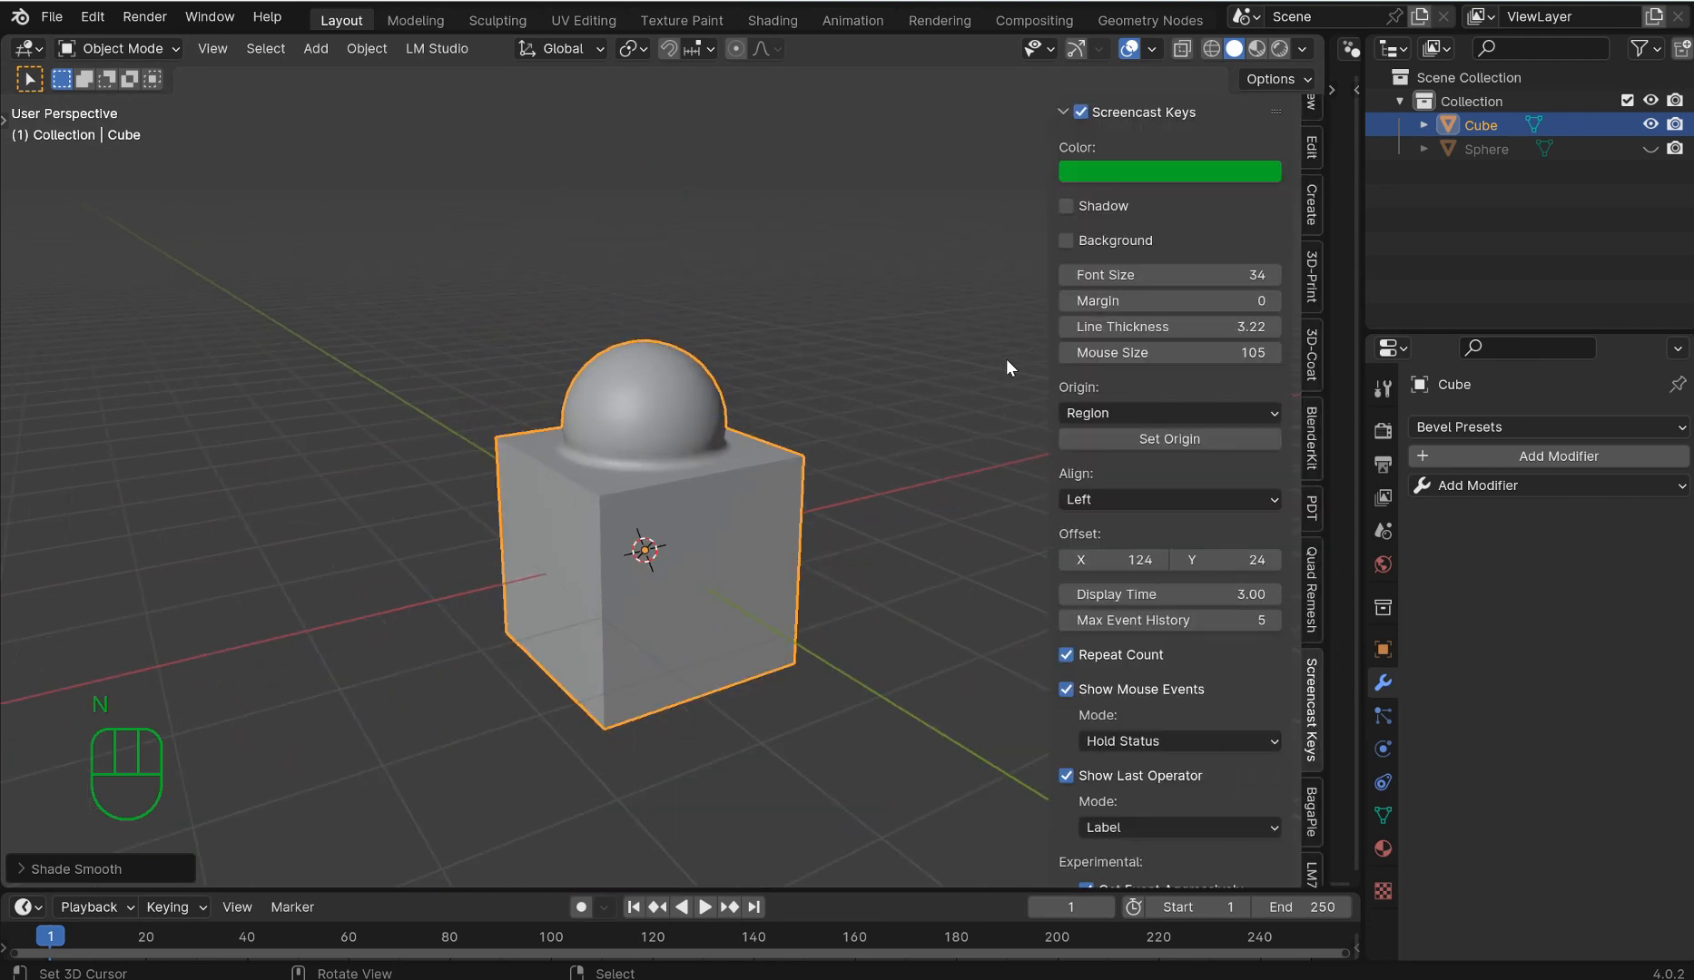
{"action": "left_click", "coordinate": [1311, 147]}
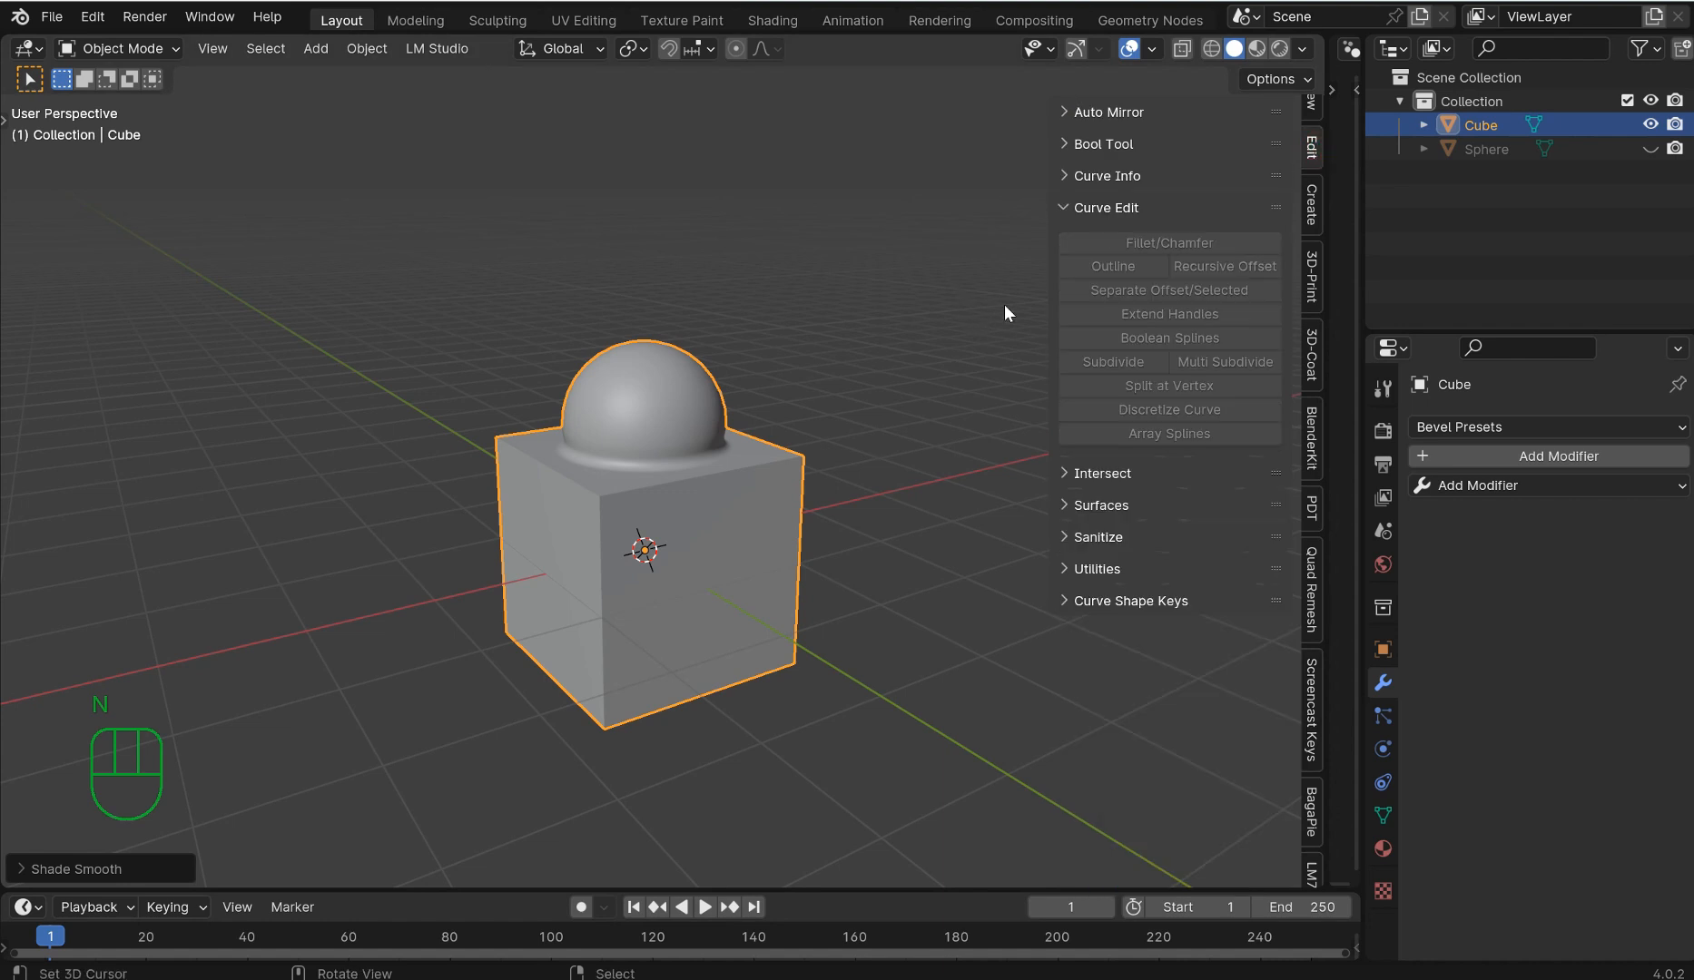
{"action": "left_click", "coordinate": [1070, 207]}
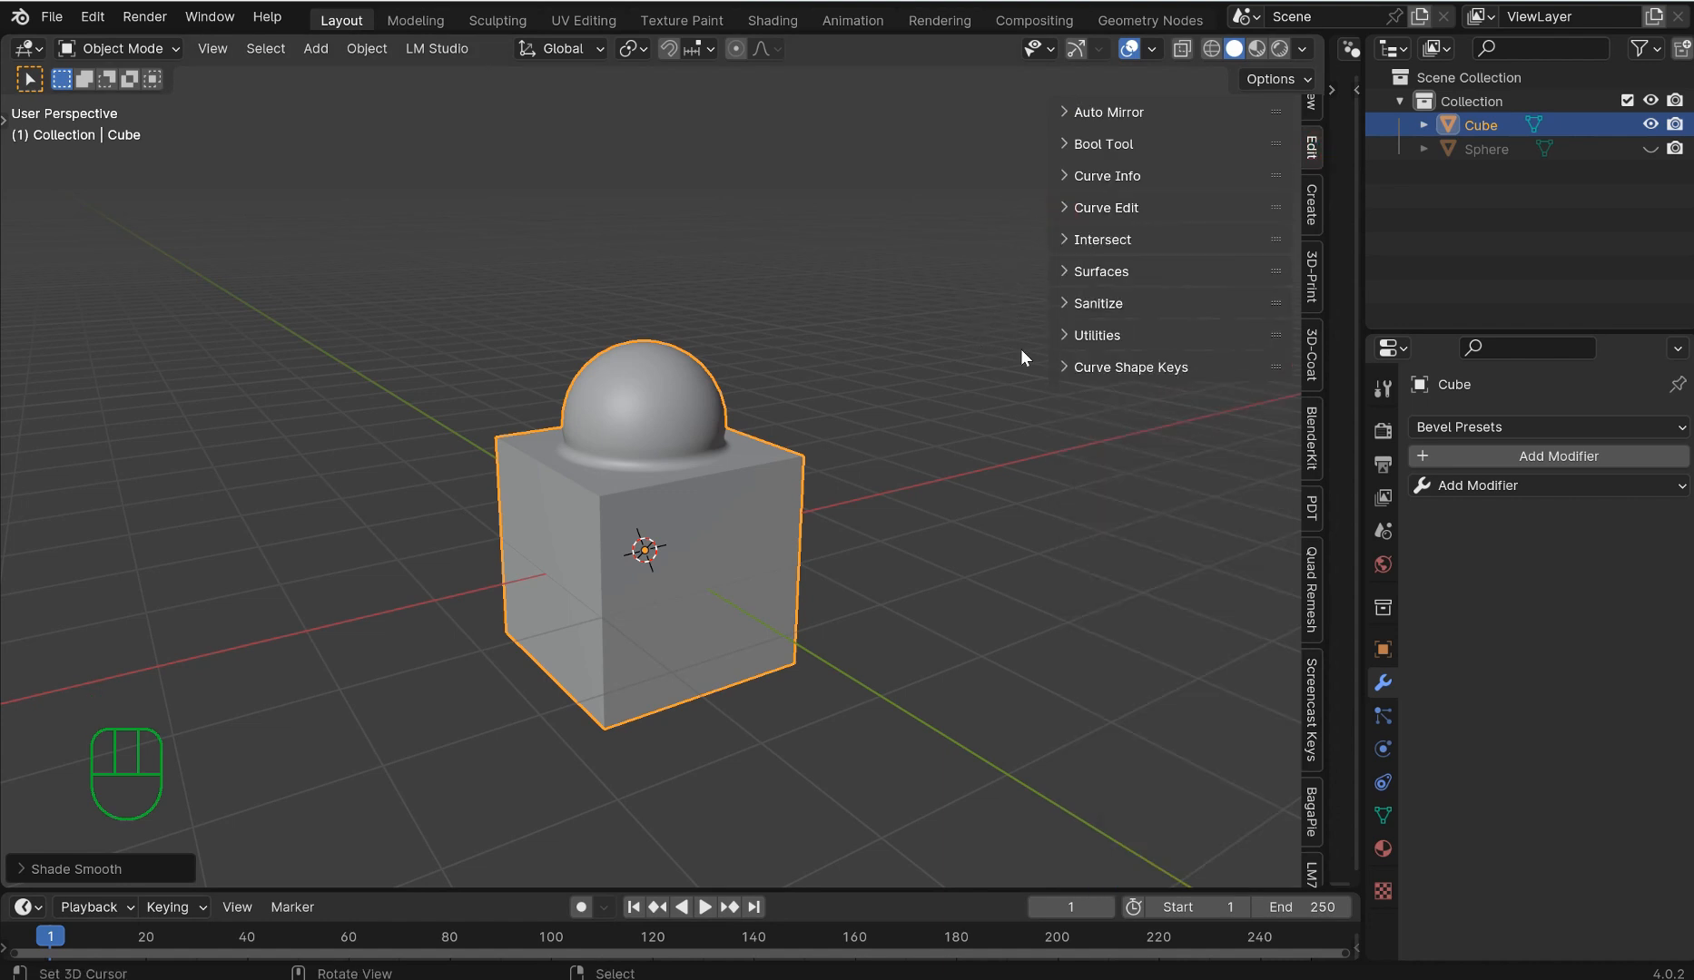
{"action": "left_click", "coordinate": [1311, 103]}
{"action": "scroll", "coordinate": [1311, 131], "scroll_direction": "up", "scroll_amount": 3}
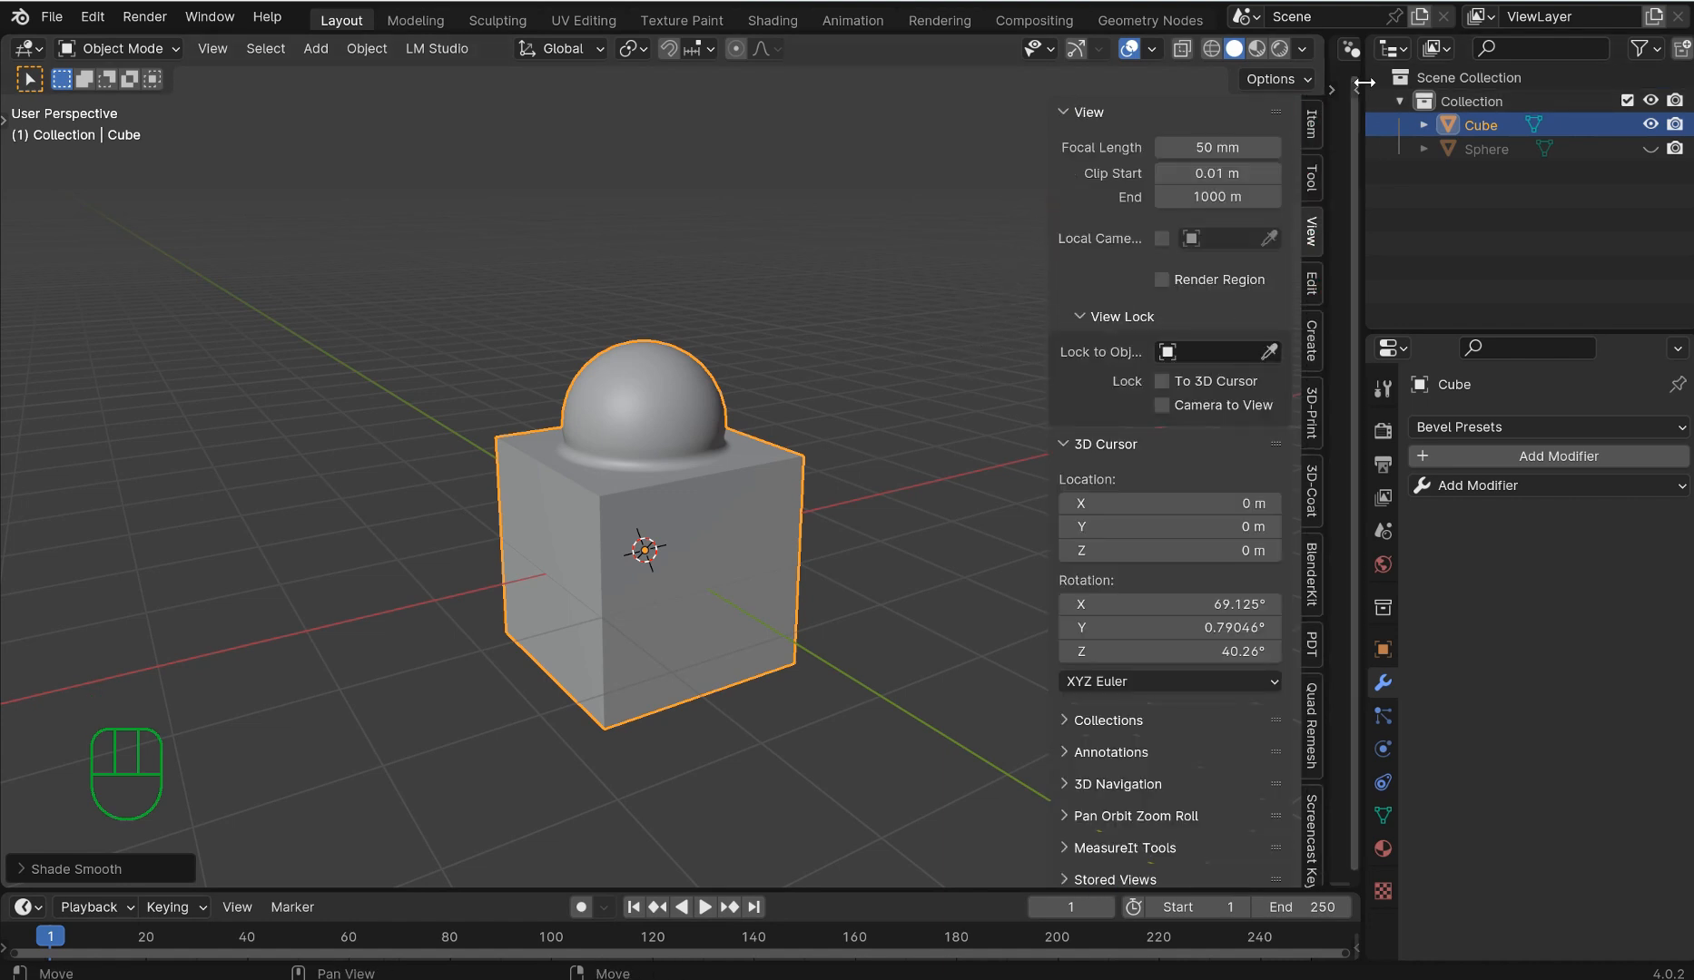
{"action": "left_click", "coordinate": [1313, 136]}
{"action": "left_click", "coordinate": [1312, 173]}
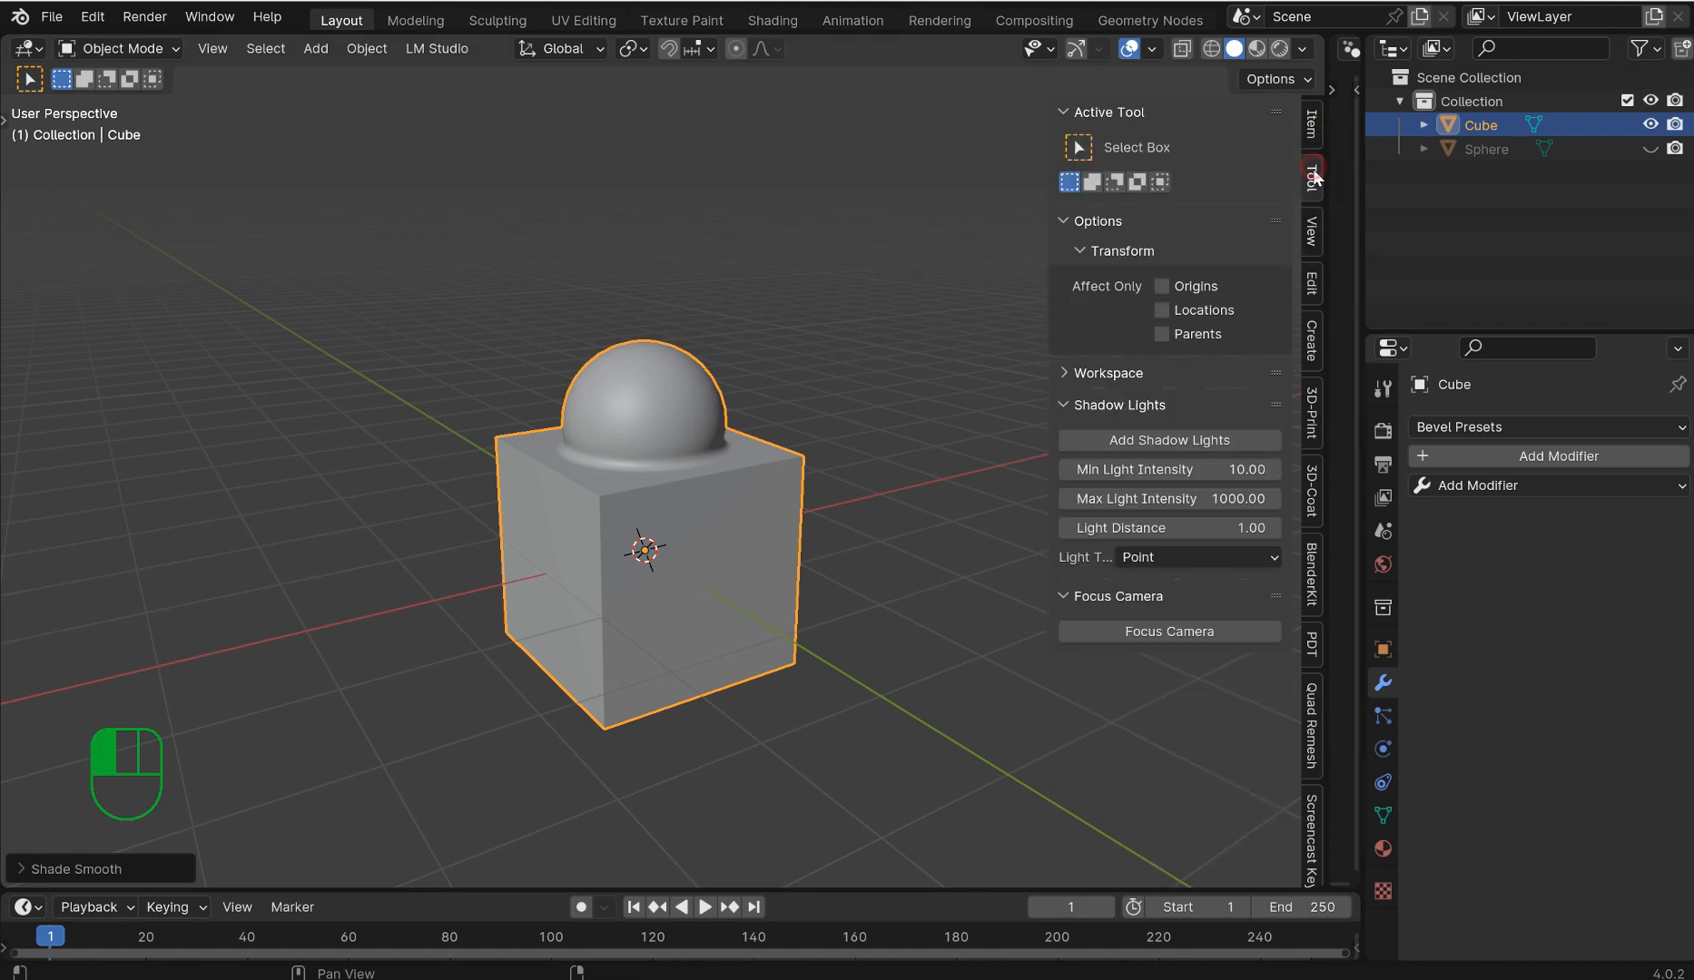
{"action": "left_click", "coordinate": [1311, 283]}
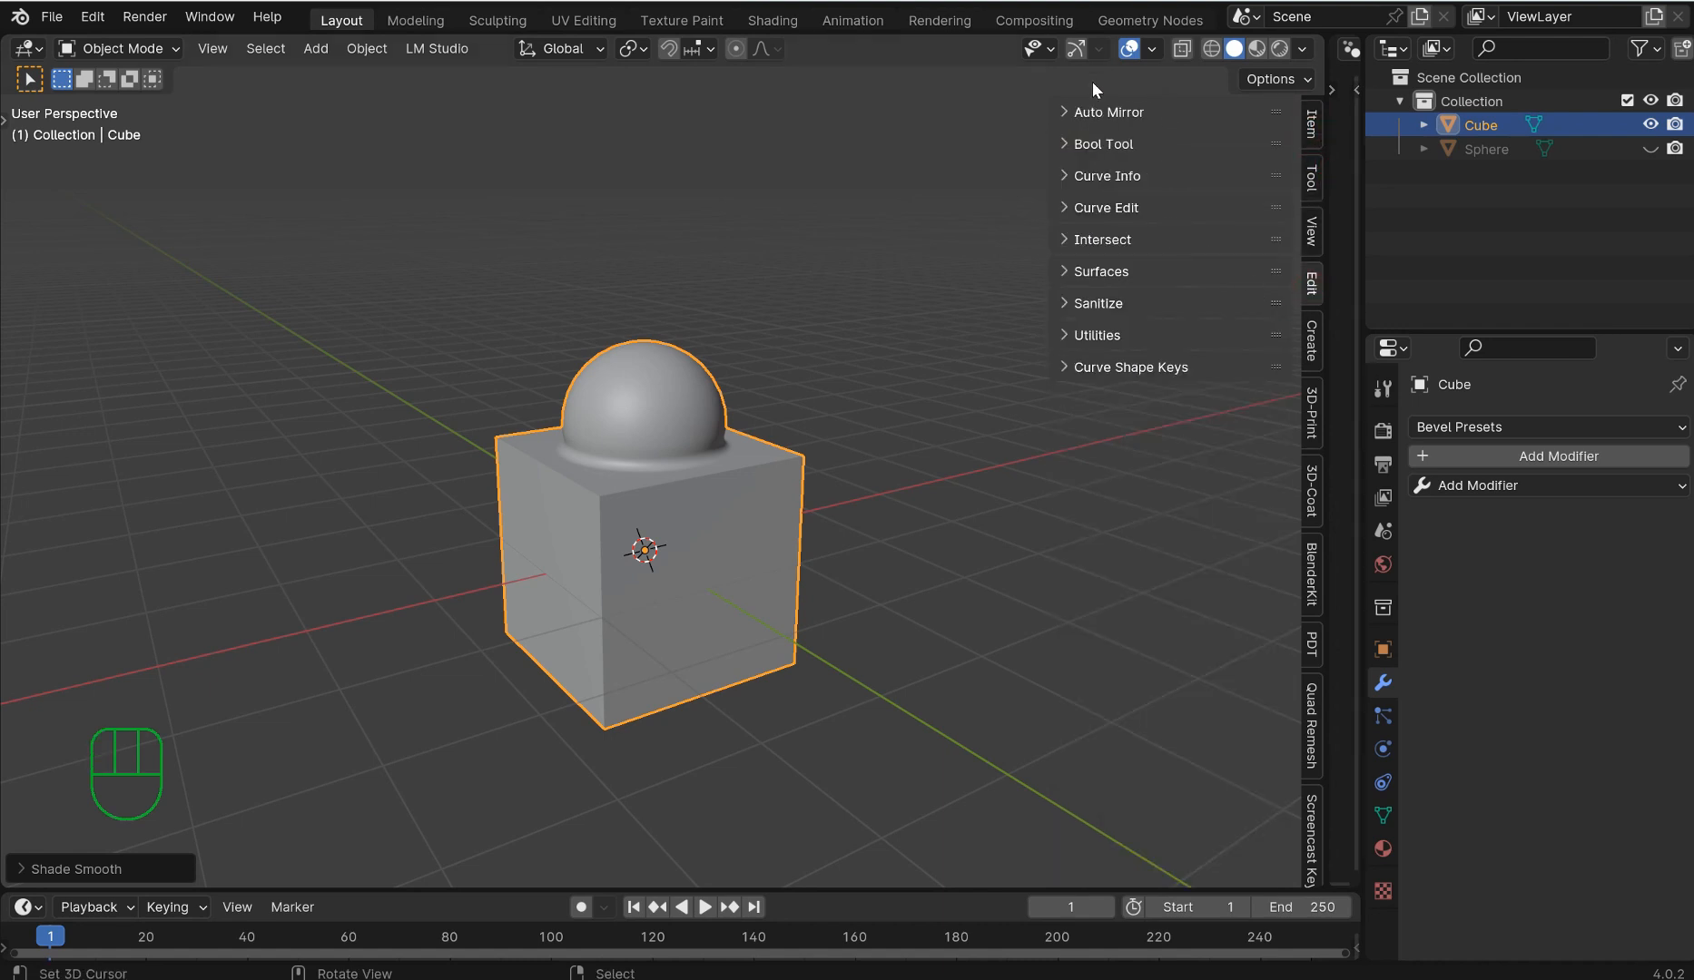
{"action": "left_click", "coordinate": [1074, 110]}
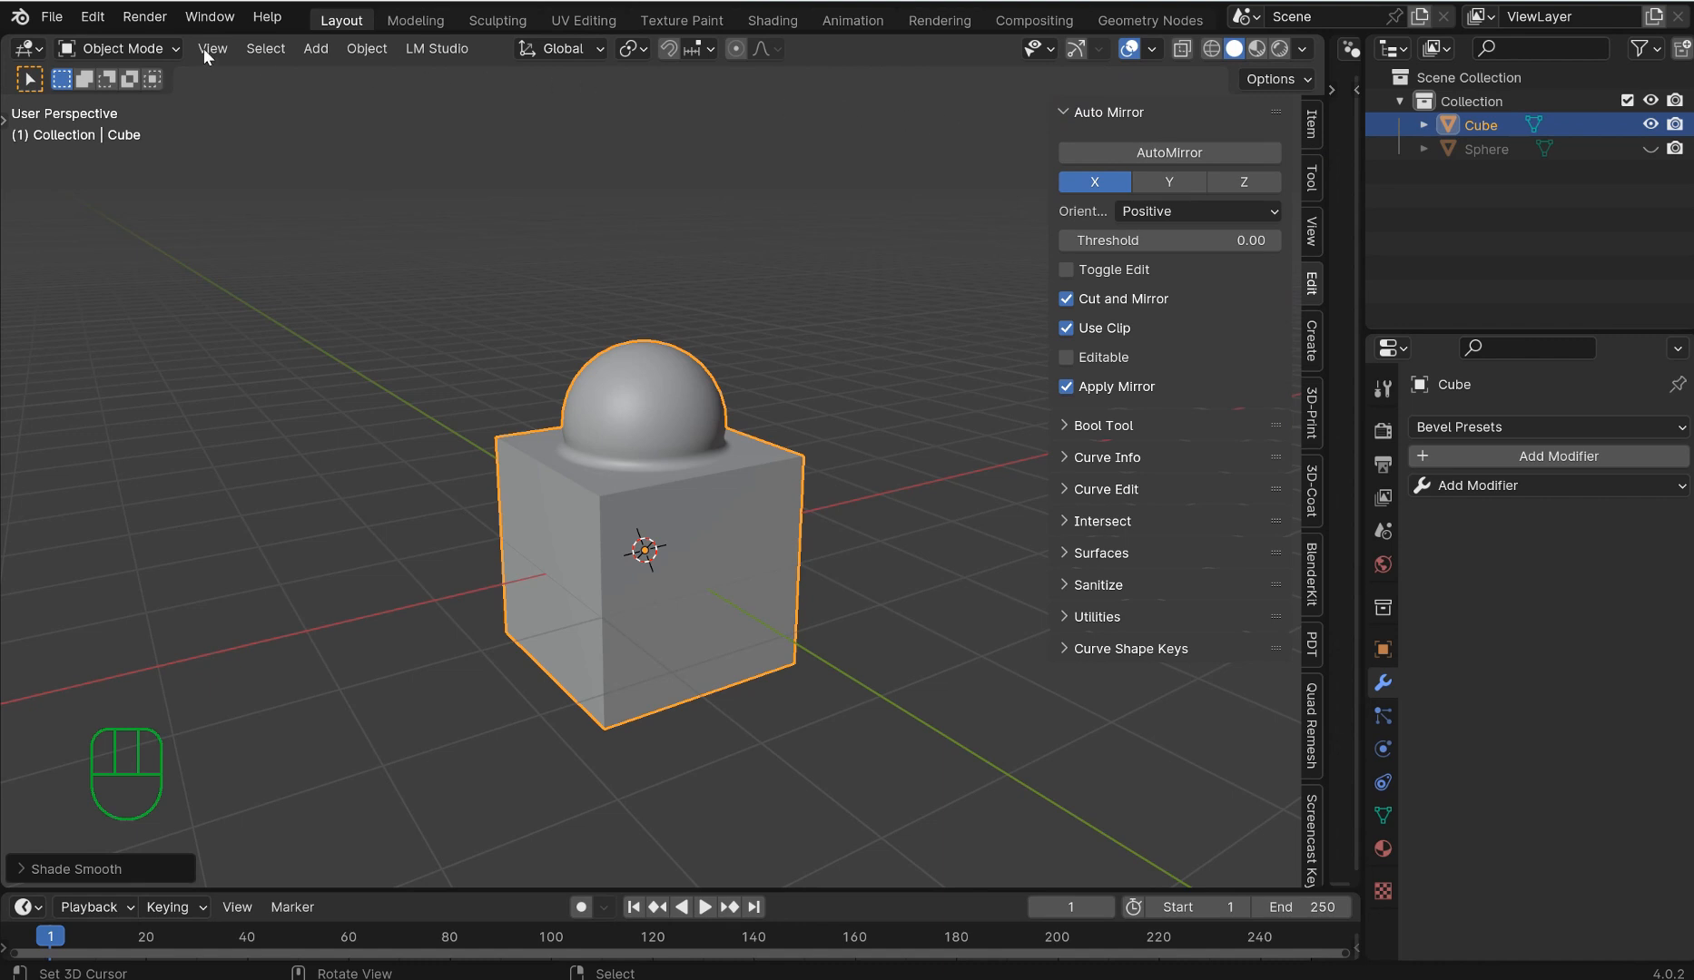
Search the add-ons in Preferences for "auto", examine the Auto Mirror entry's details, and close Preferences.
{"action": "left_click", "coordinate": [104, 15]}
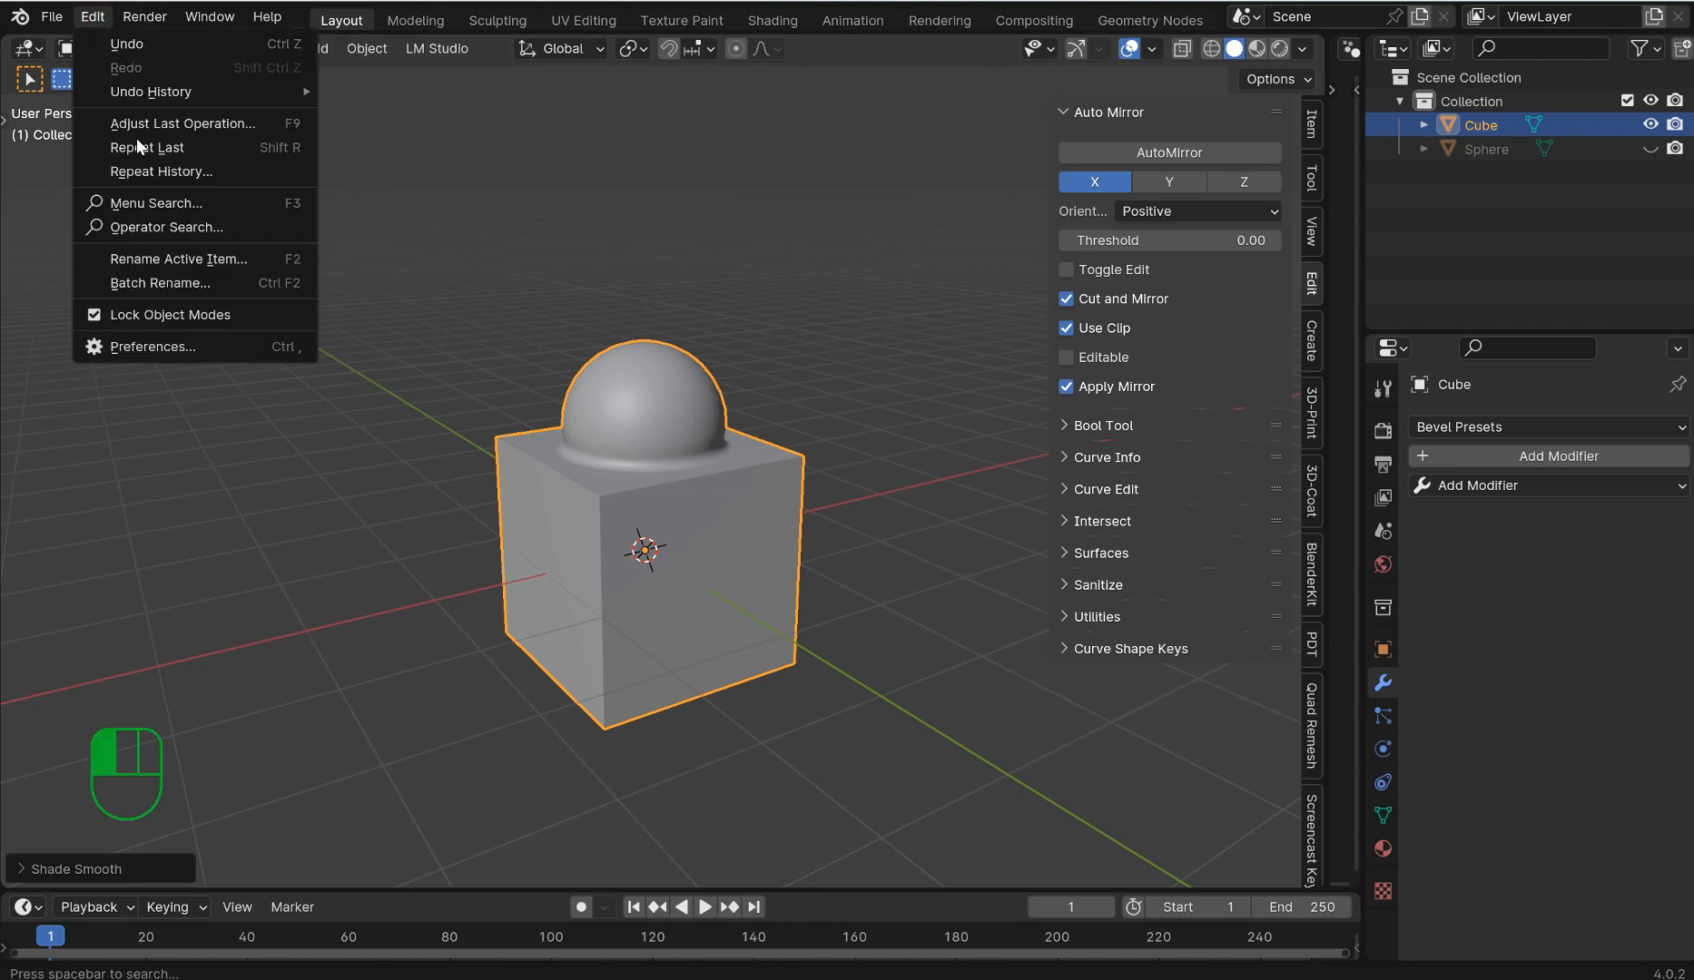
{"action": "left_click", "coordinate": [150, 346]}
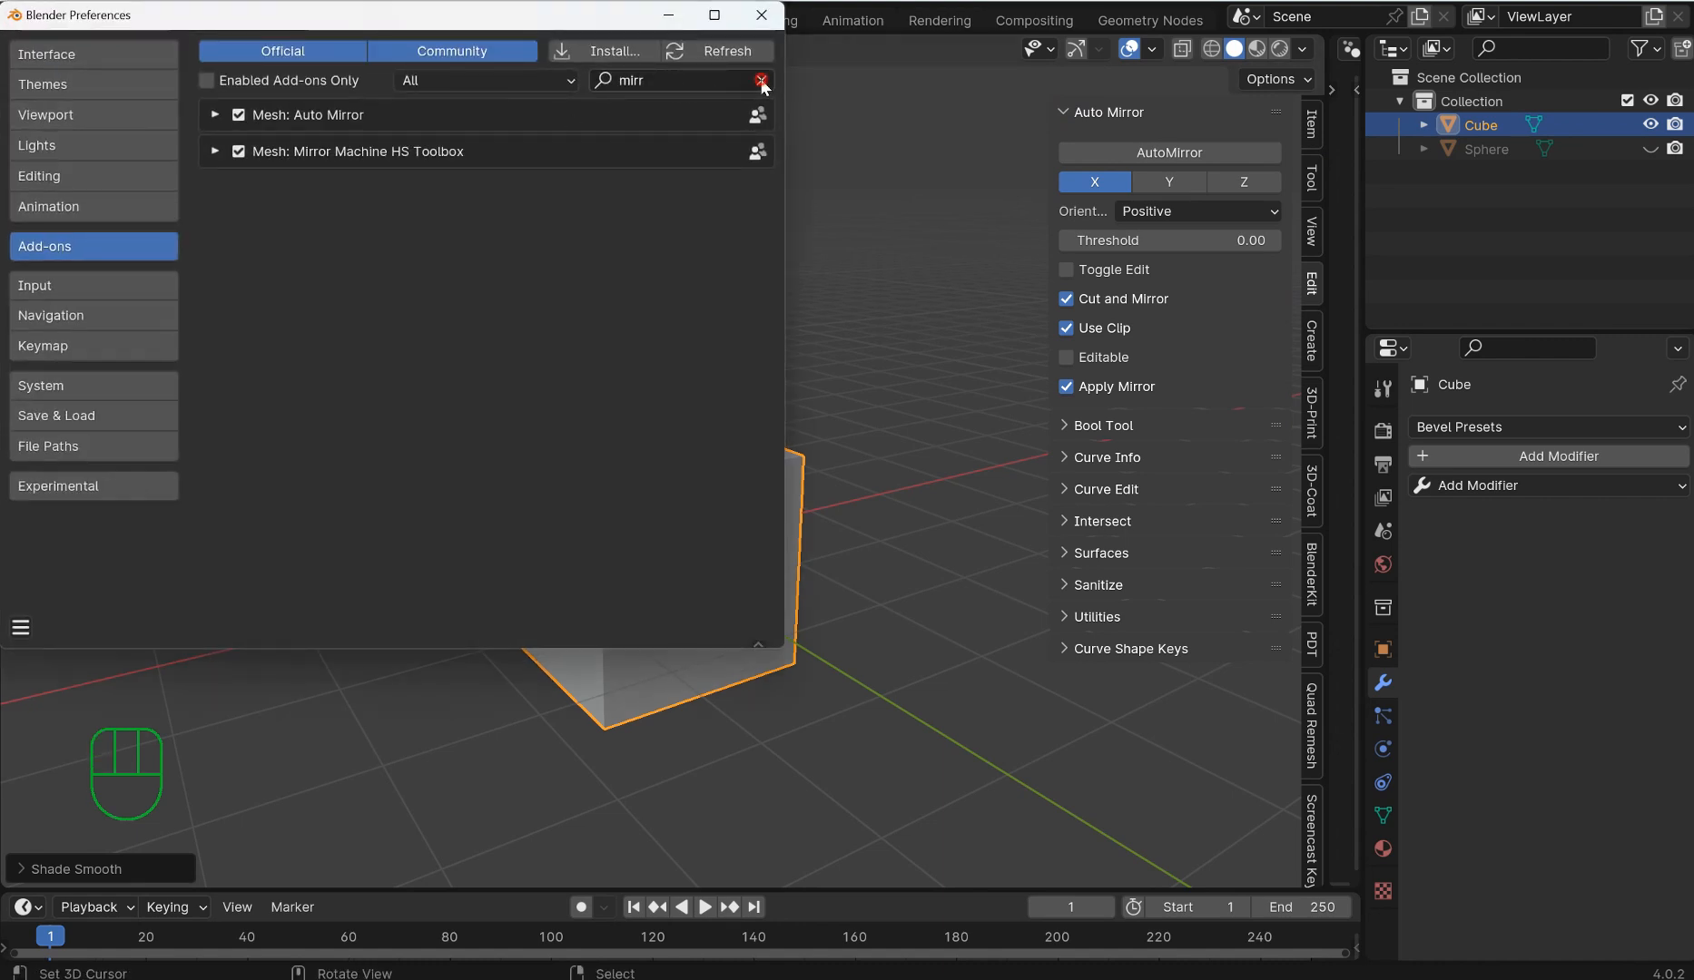
{"action": "left_click", "coordinate": [761, 81]}
{"action": "type", "text": "auto"}
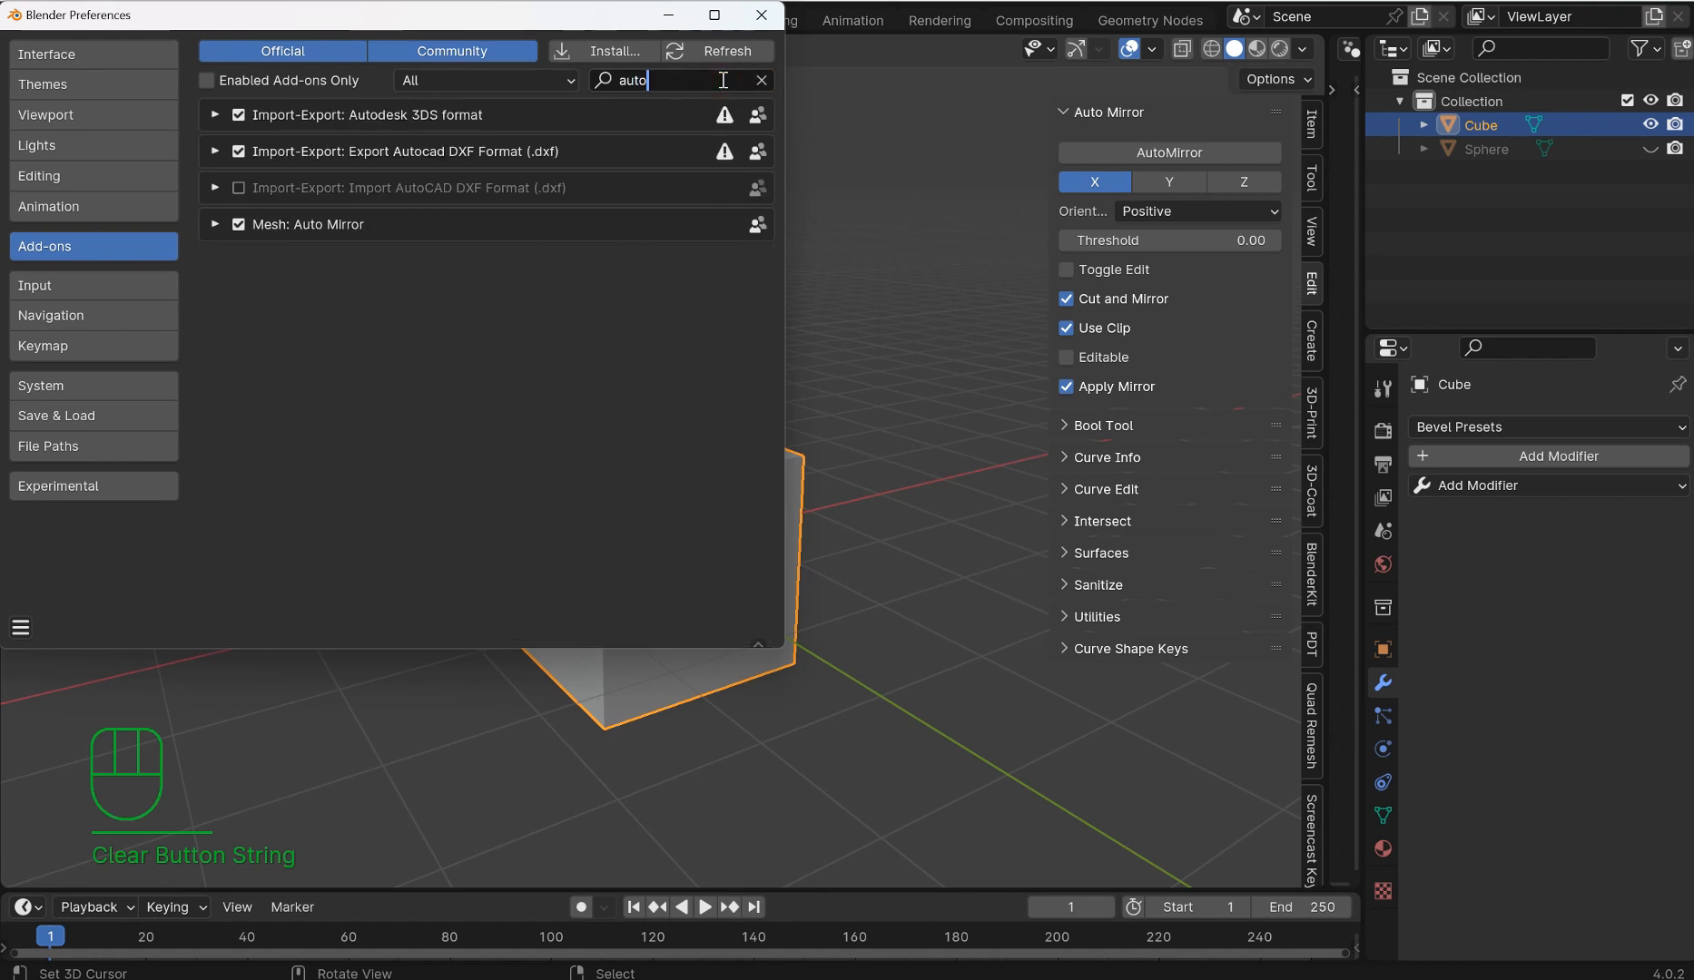
{"action": "left_click", "coordinate": [215, 224]}
{"action": "left_click", "coordinate": [215, 225]}
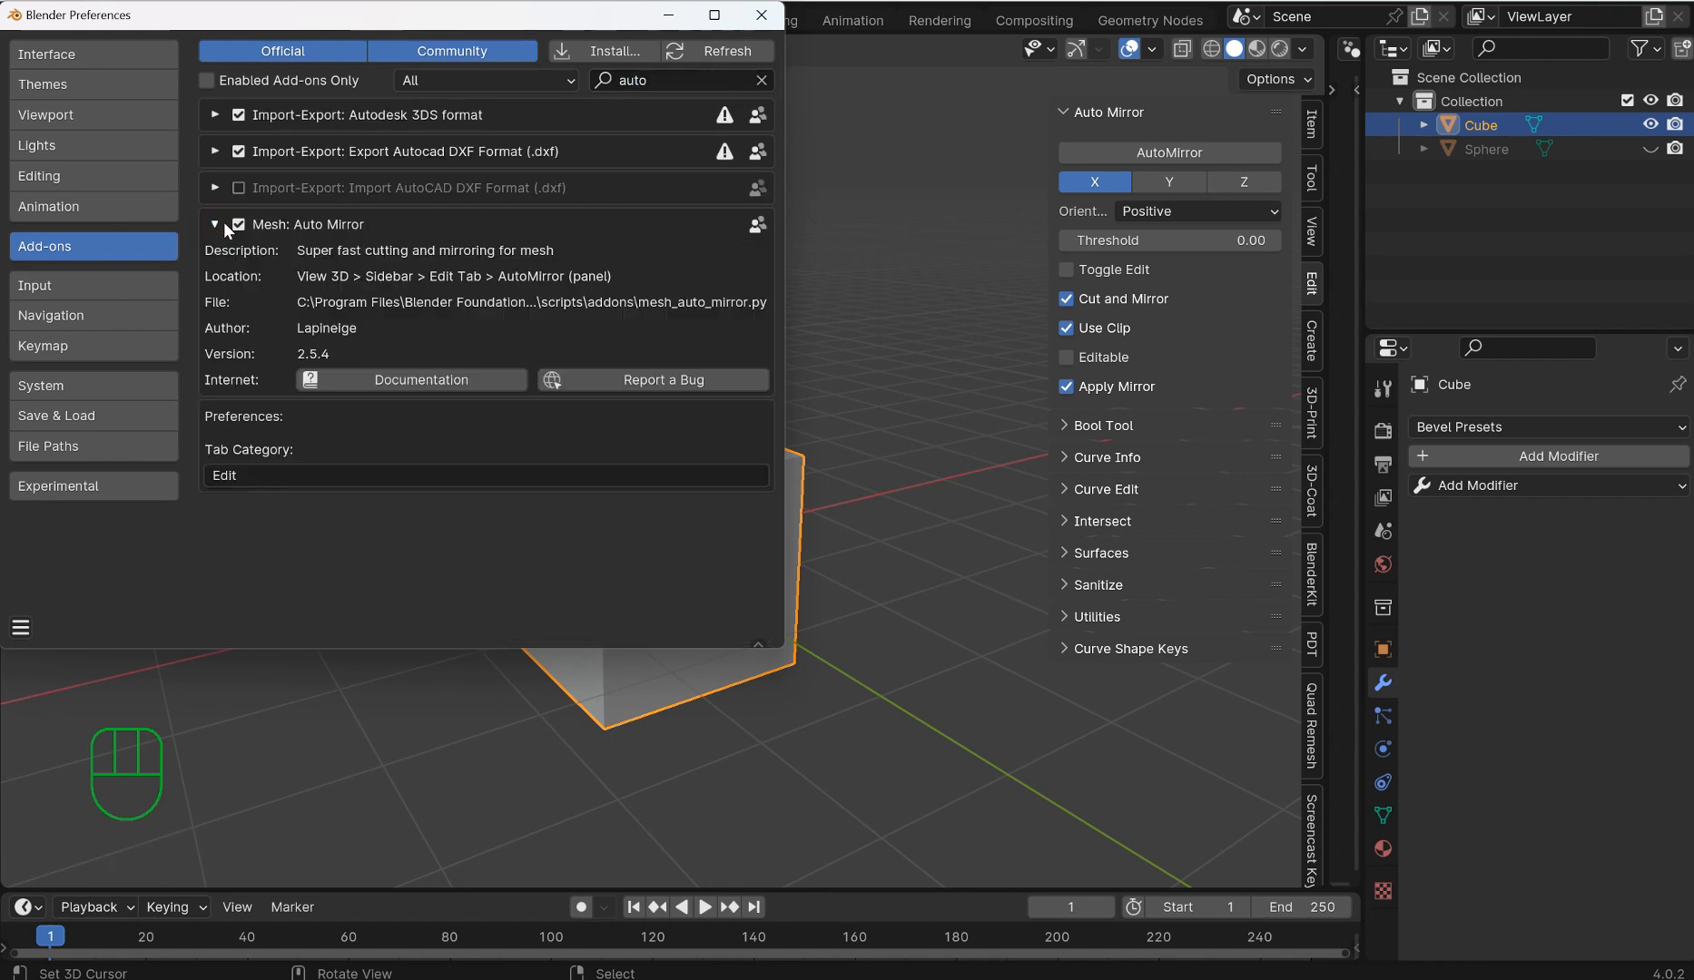
{"action": "left_click", "coordinate": [755, 18]}
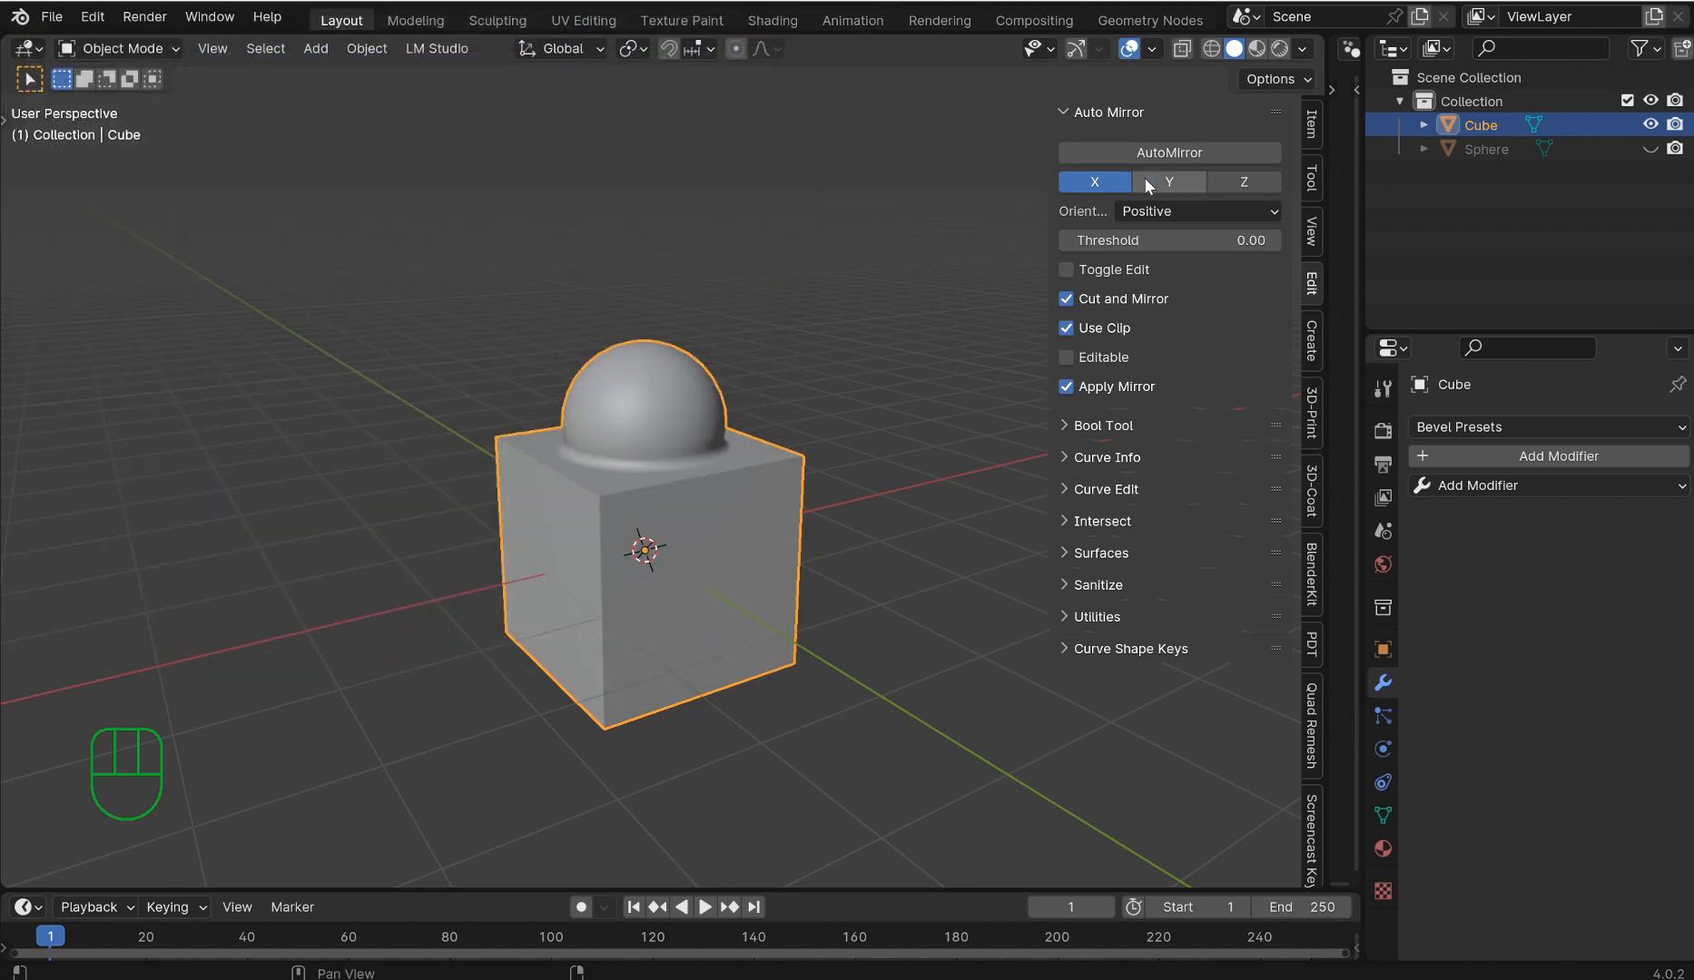
Mirror the domed cube across the Z axis with Auto Mirror, keeping the orientation Positive.
{"action": "middle_click_drag", "start_coordinate": [946, 343], "coordinate": [972, 349]}
{"action": "left_click", "coordinate": [1176, 212]}
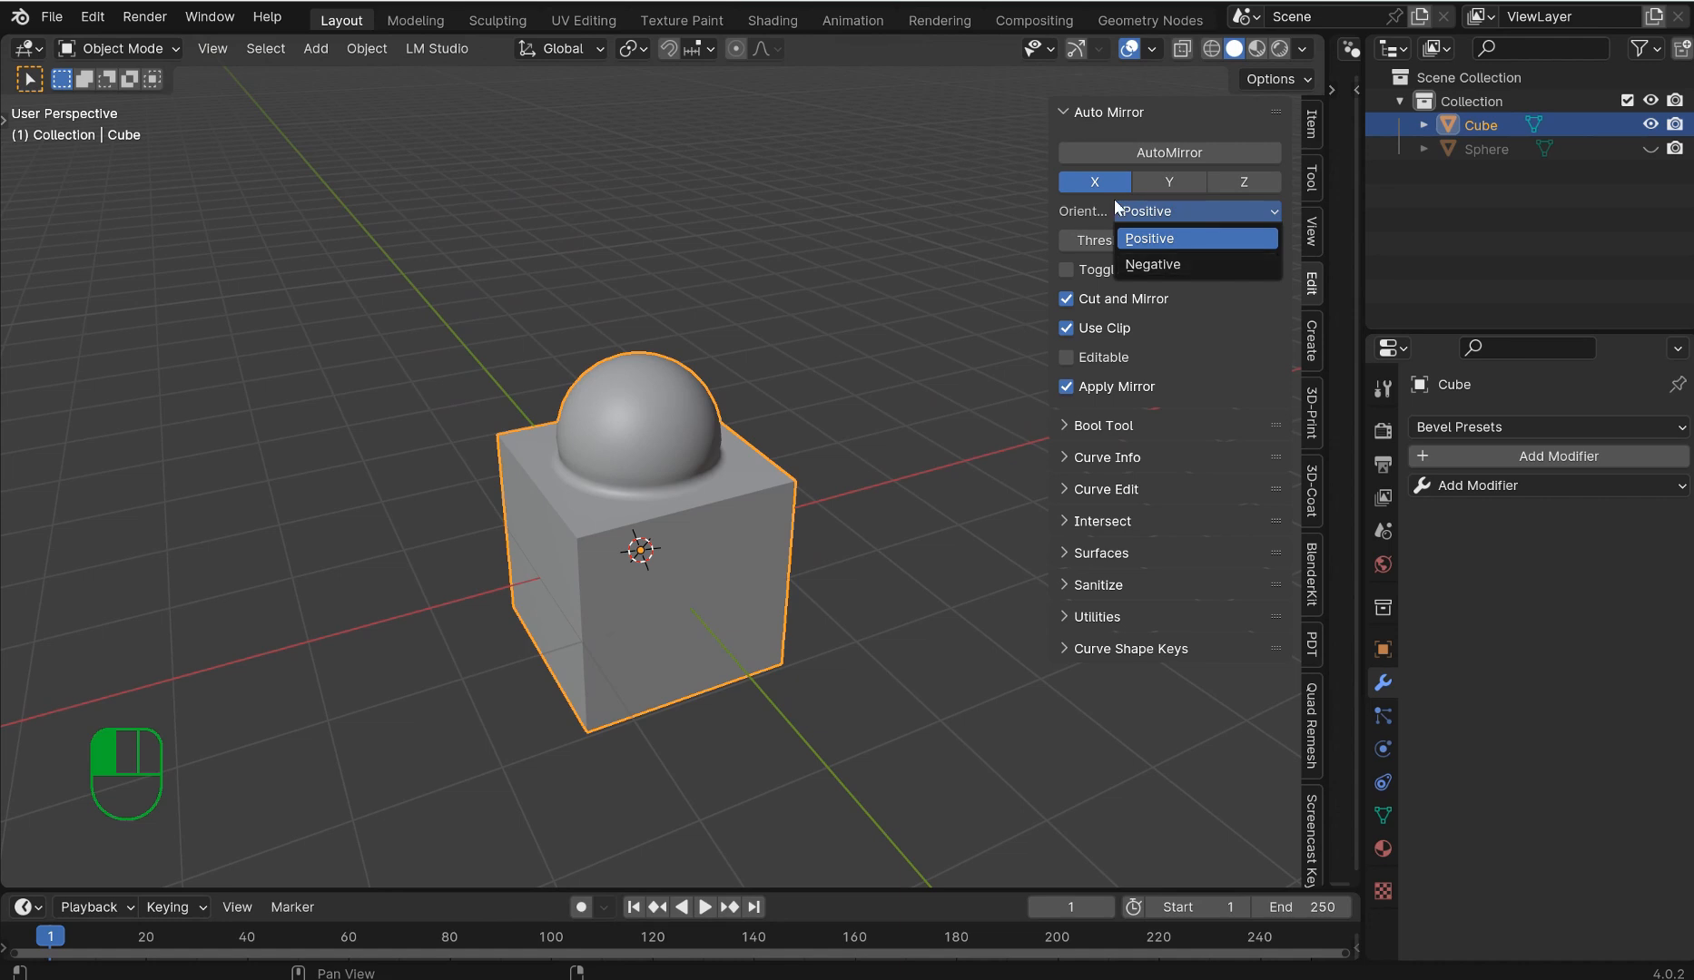
{"action": "left_click", "coordinate": [1195, 246]}
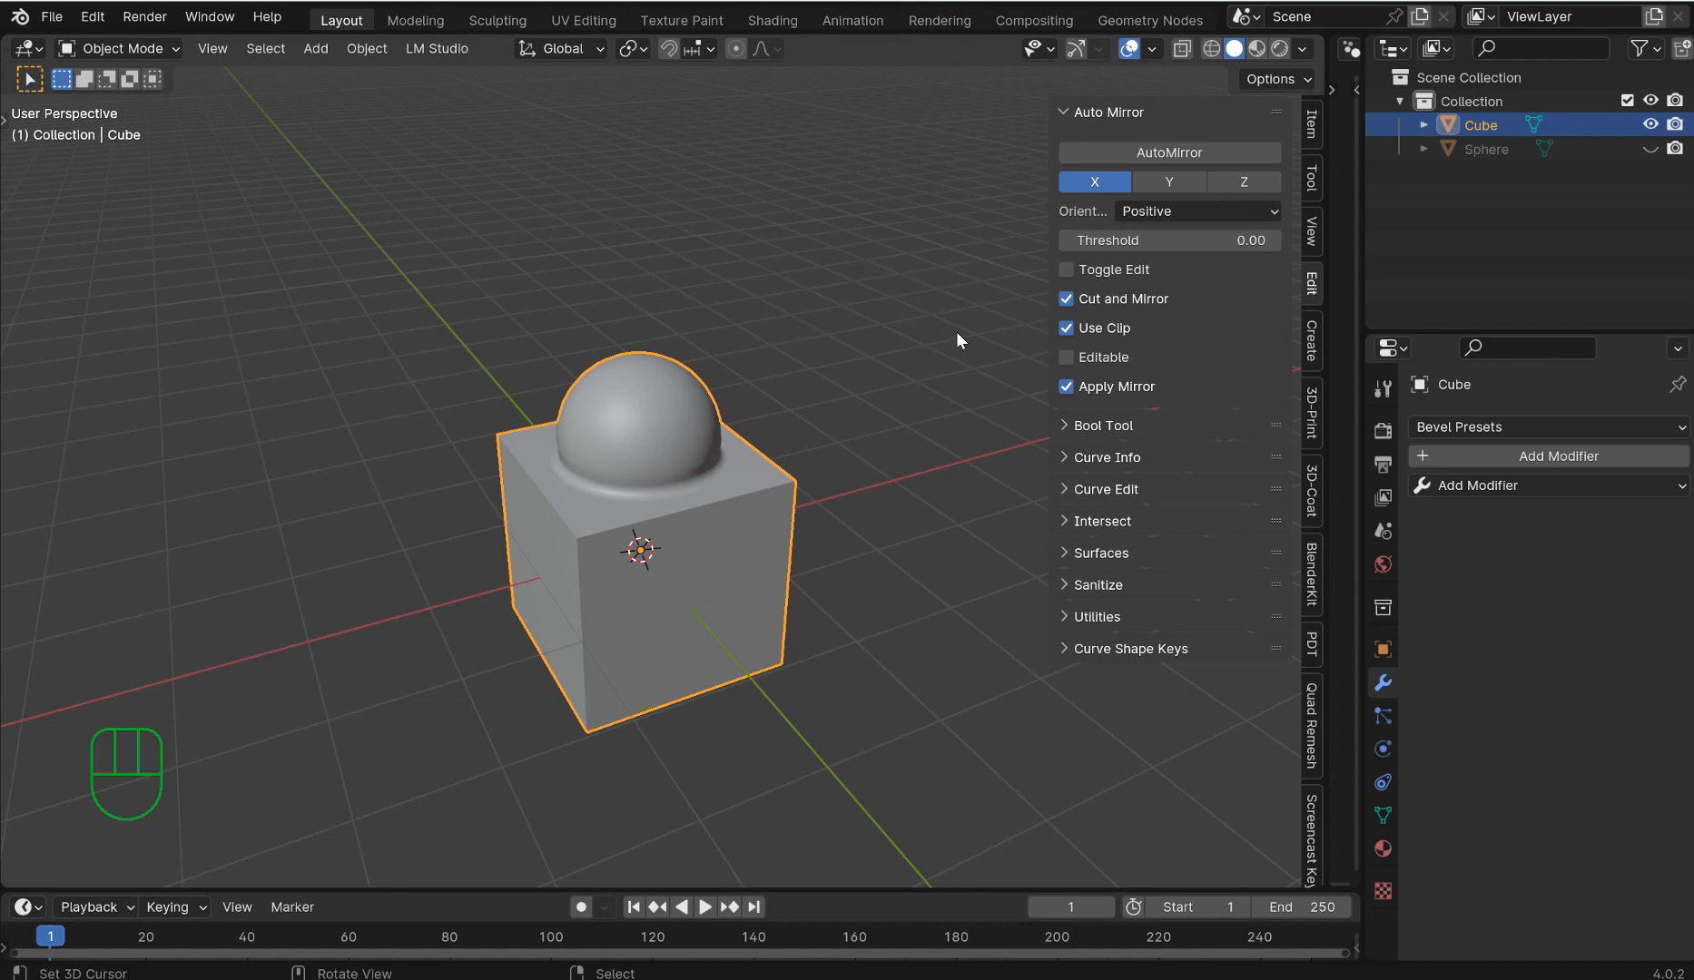
{"action": "scroll", "coordinate": [838, 391], "scroll_direction": "down", "scroll_amount": 2}
{"action": "middle_click_drag", "start_coordinate": [836, 389], "coordinate": [813, 352]}
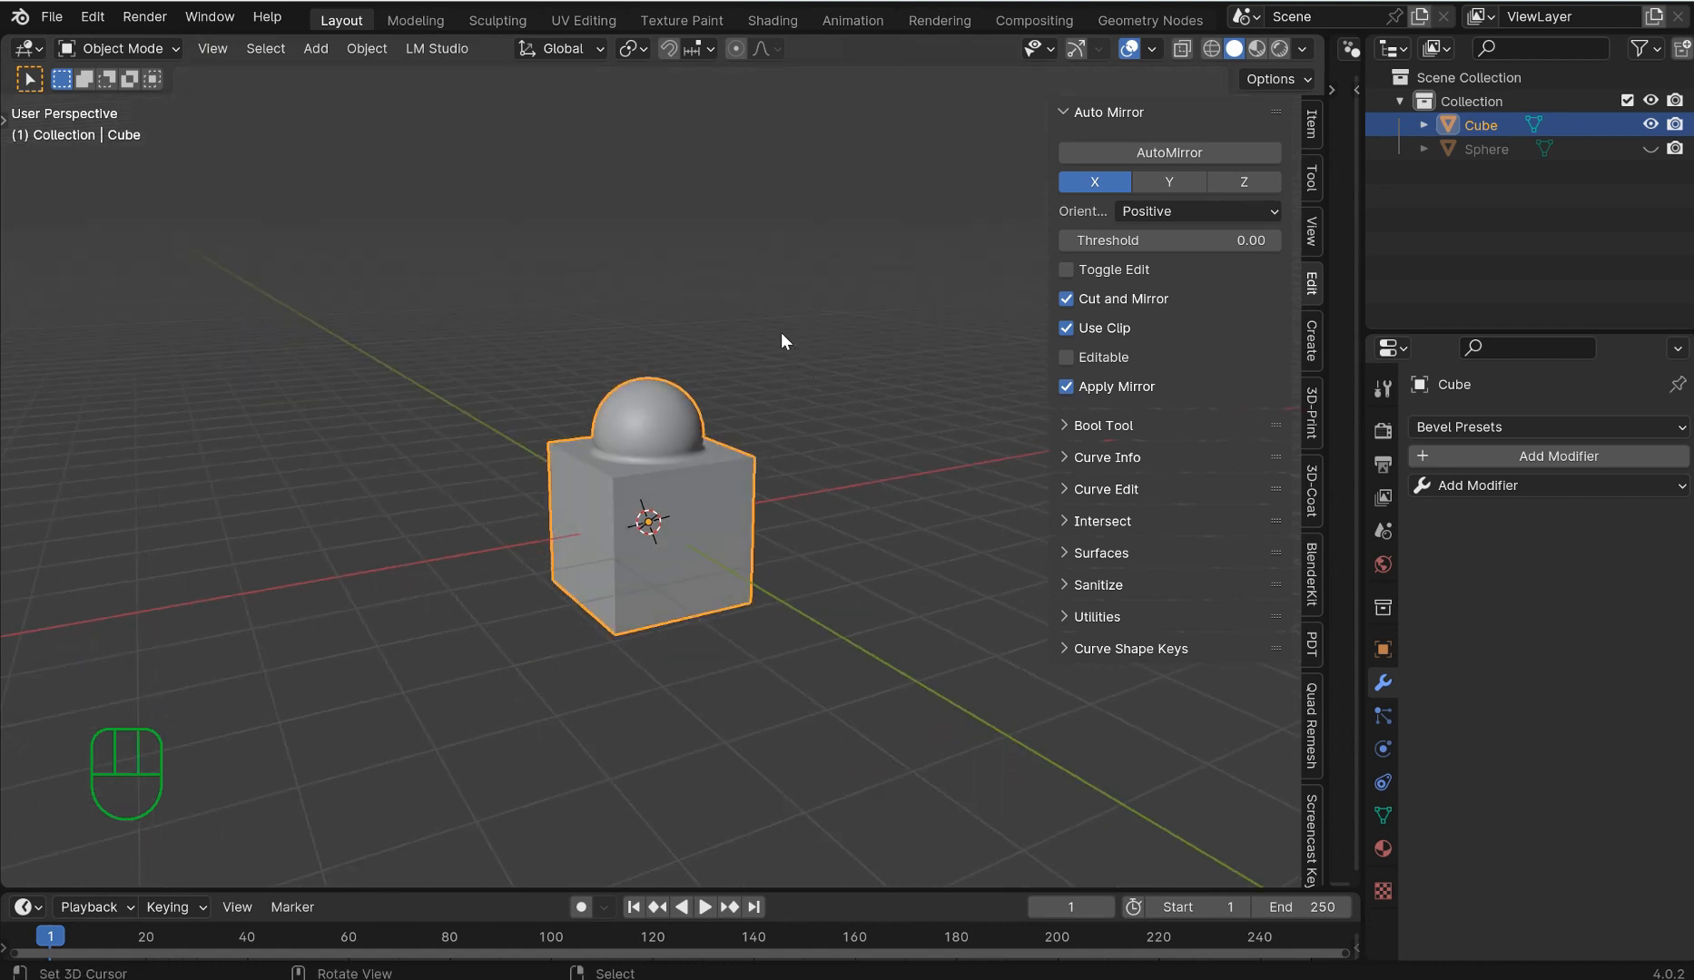
{"action": "key", "text": "d"}
{"action": "middle_click_drag", "start_coordinate": [800, 471], "coordinate": [729, 450]}
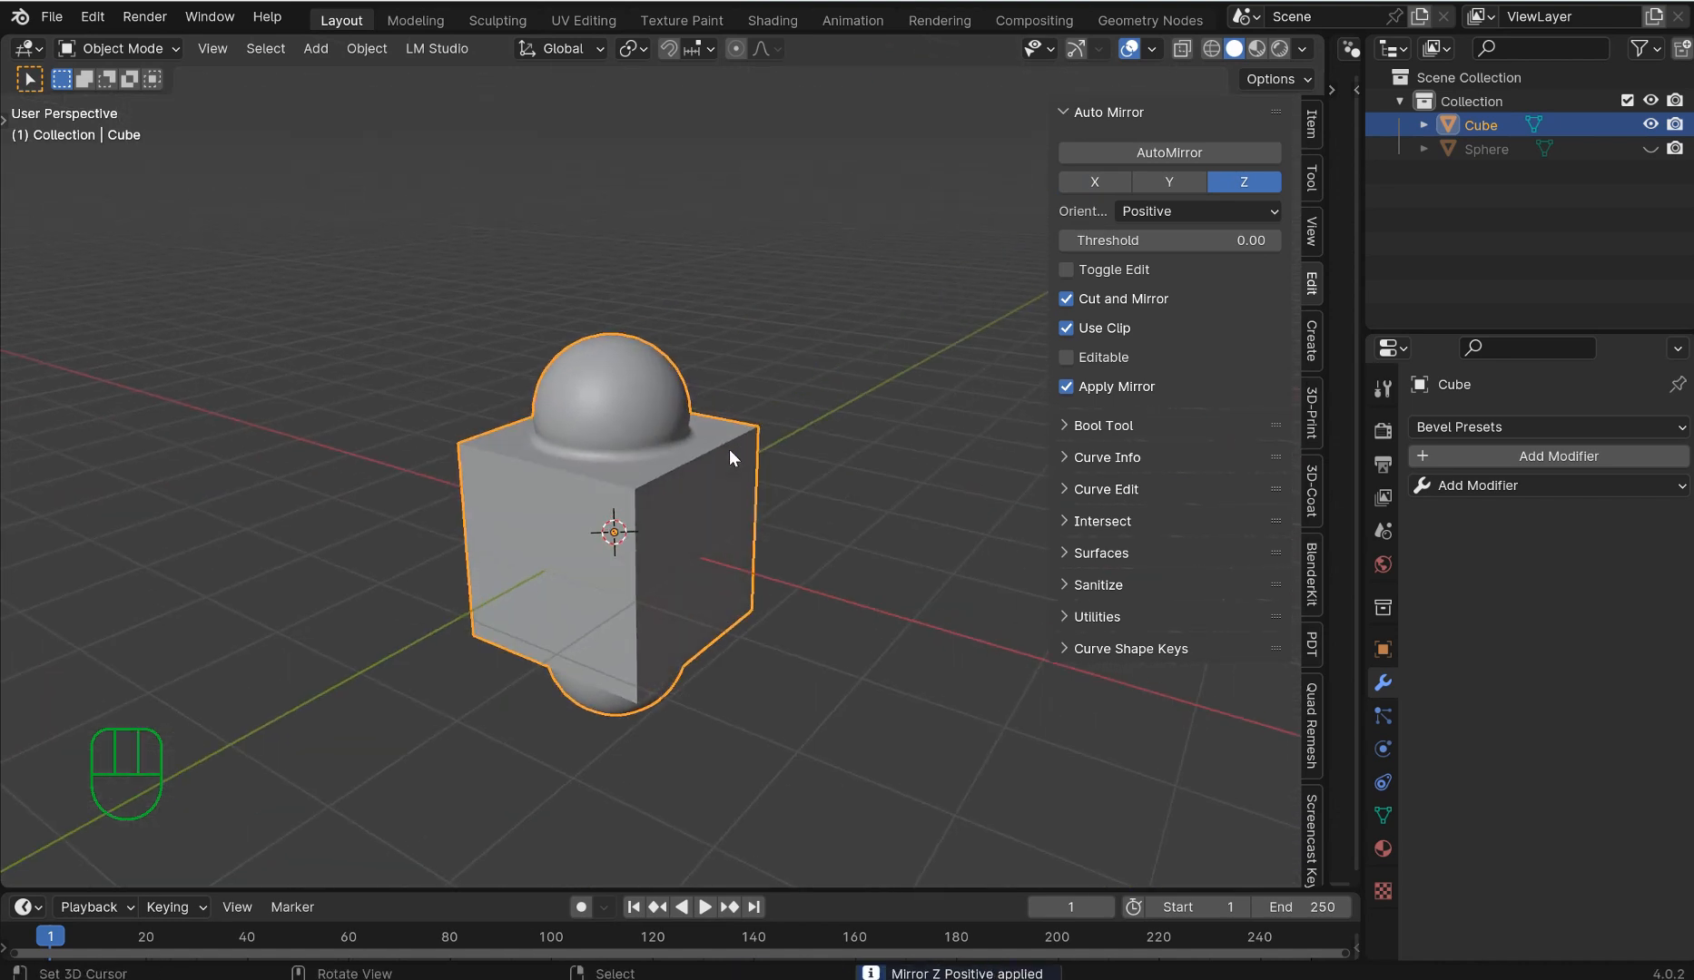
Bevel the selected top side edge of the cube with 16 segments in Edit Mode and return to Object Mode.
{"action": "key", "text": "Tab"}
{"action": "key", "text": "ctrl+b"}
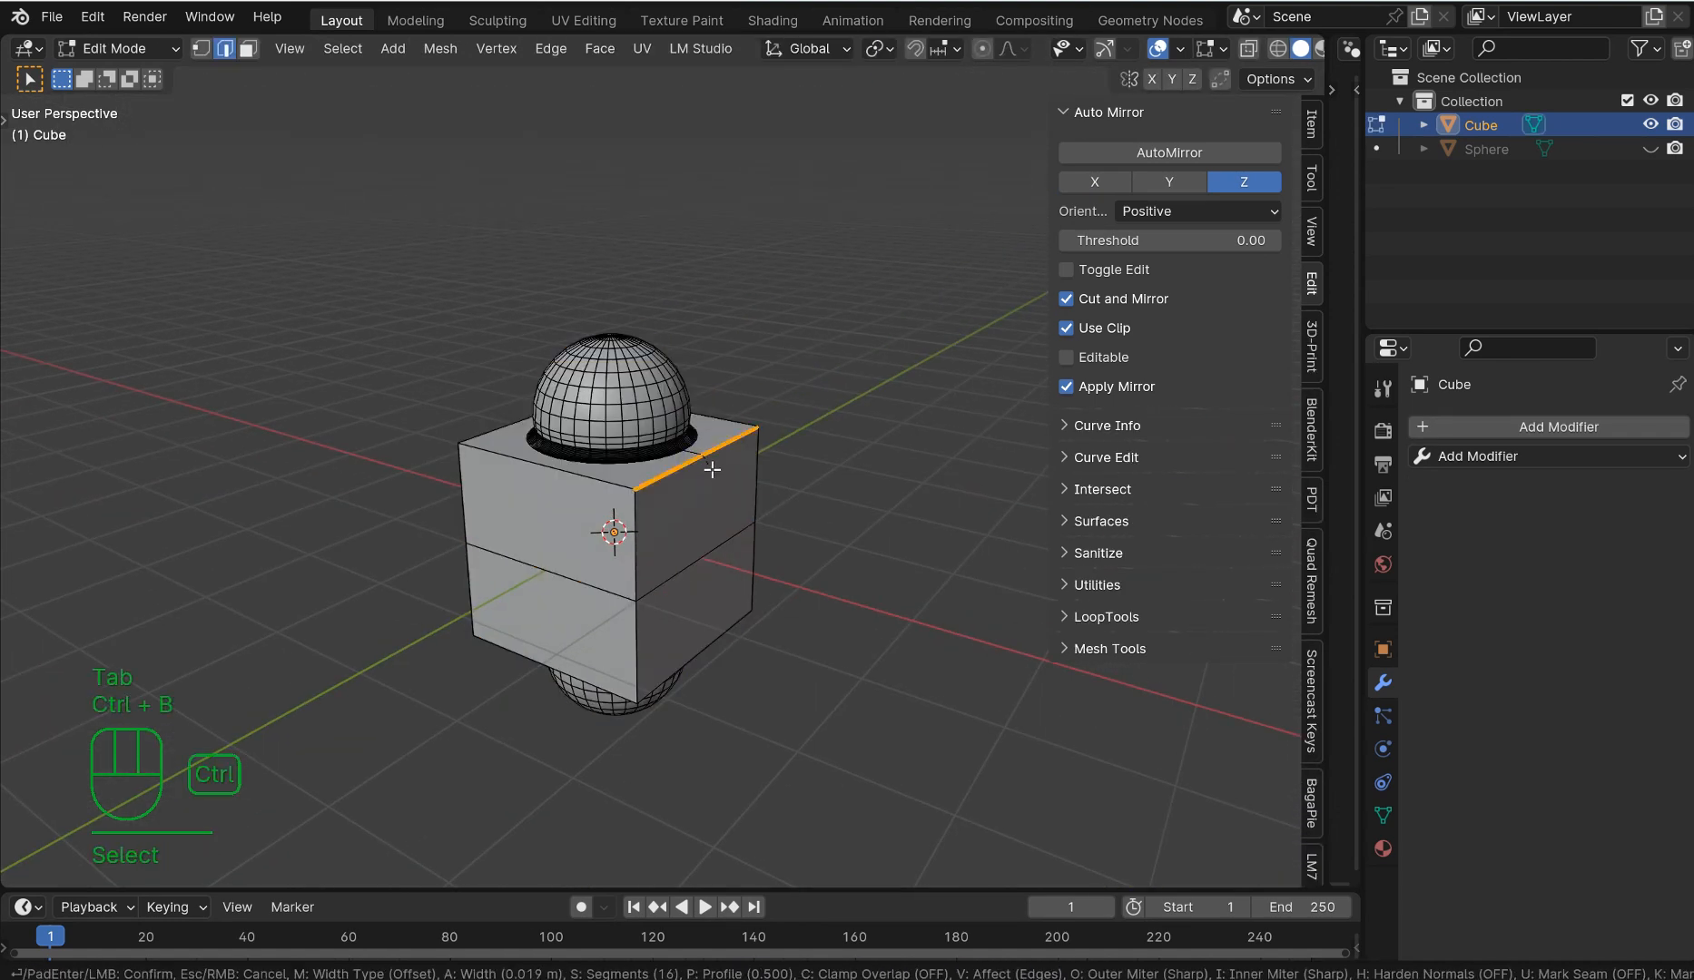
{"action": "left_click", "coordinate": [713, 468]}
{"action": "key", "text": "Tab"}
Mirror the bevelled cube across the X axis with Positive orientation and display its wireframe.
{"action": "middle_click_drag", "start_coordinate": [713, 467], "coordinate": [853, 551]}
{"action": "key", "text": "d"}
{"action": "mouse_move", "coordinate": [625, 555]}
{"action": "middle_mouse_down"}
{"action": "mouse_move", "coordinate": [711, 548]}
{"action": "mouse_move", "coordinate": [717, 575]}
{"action": "mouse_move", "coordinate": [854, 582]}
{"action": "mouse_move", "coordinate": [704, 582]}
{"action": "mouse_move", "coordinate": [762, 570]}
{"action": "mouse_move", "coordinate": [694, 506]}
{"action": "middle_mouse_up"}
{"action": "key", "text": "d"}
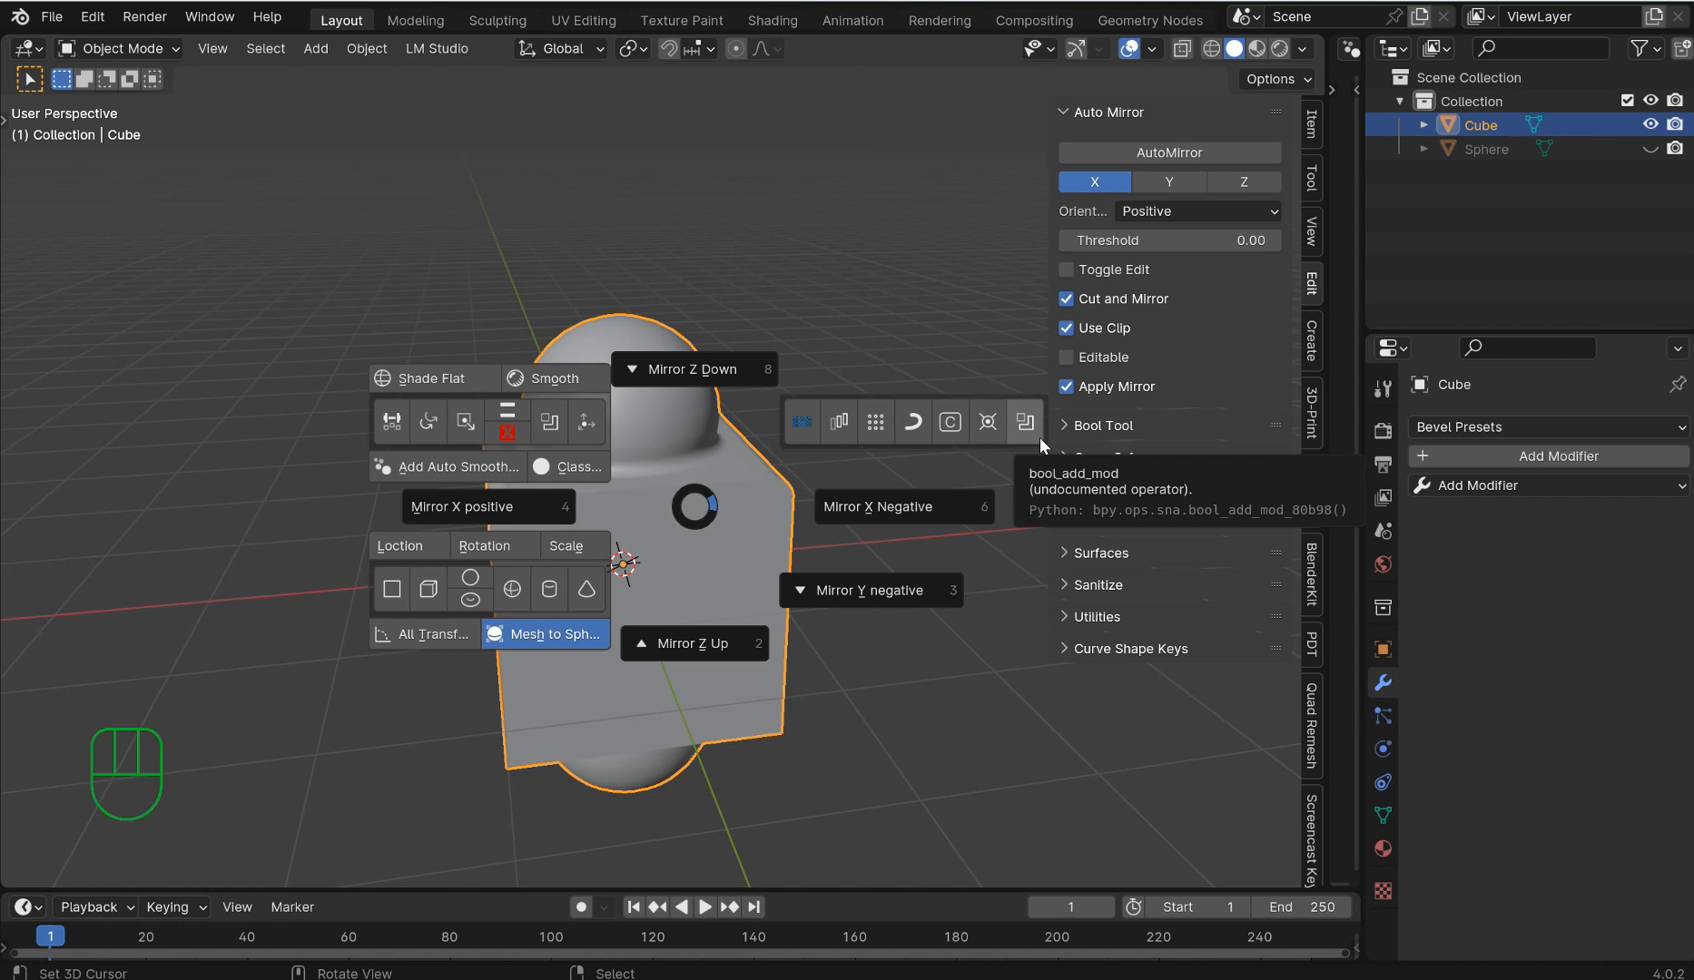
{"action": "middle_click_drag", "start_coordinate": [933, 329], "coordinate": [868, 468]}
{"action": "key", "text": "Tab"}
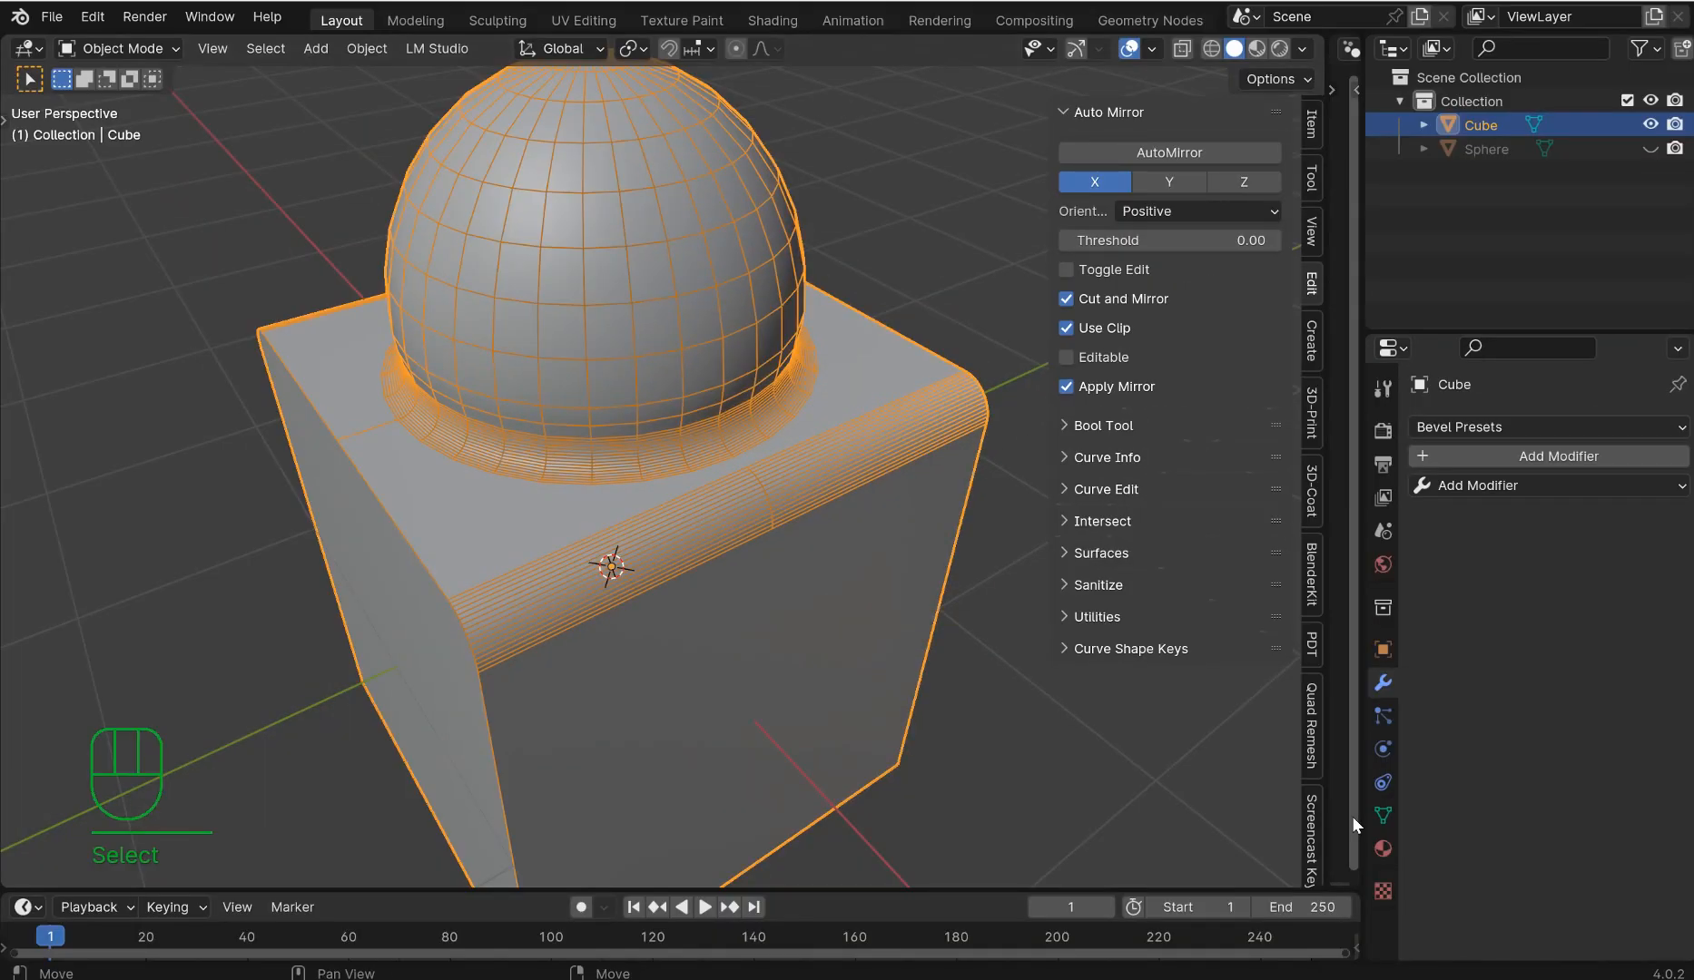
Open the HSTB add-on's tools, check its part gallery, and switch it to browsing a custom asset folder.
{"action": "left_click", "coordinate": [1310, 852]}
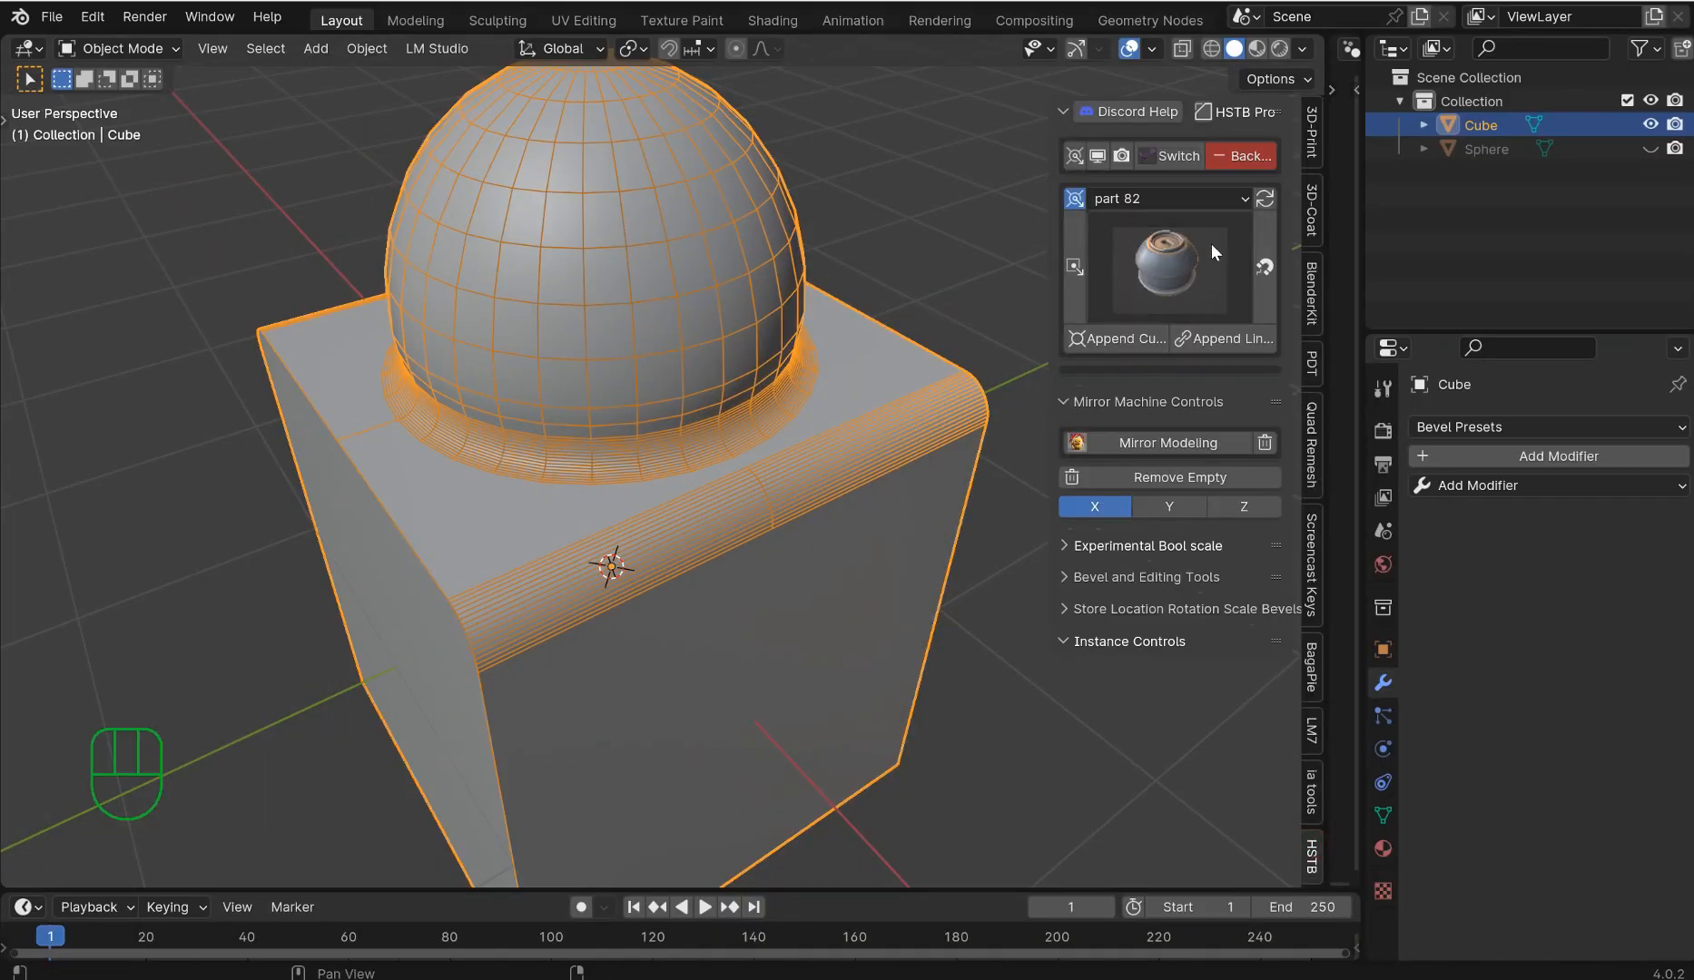
{"action": "left_click", "coordinate": [1185, 273]}
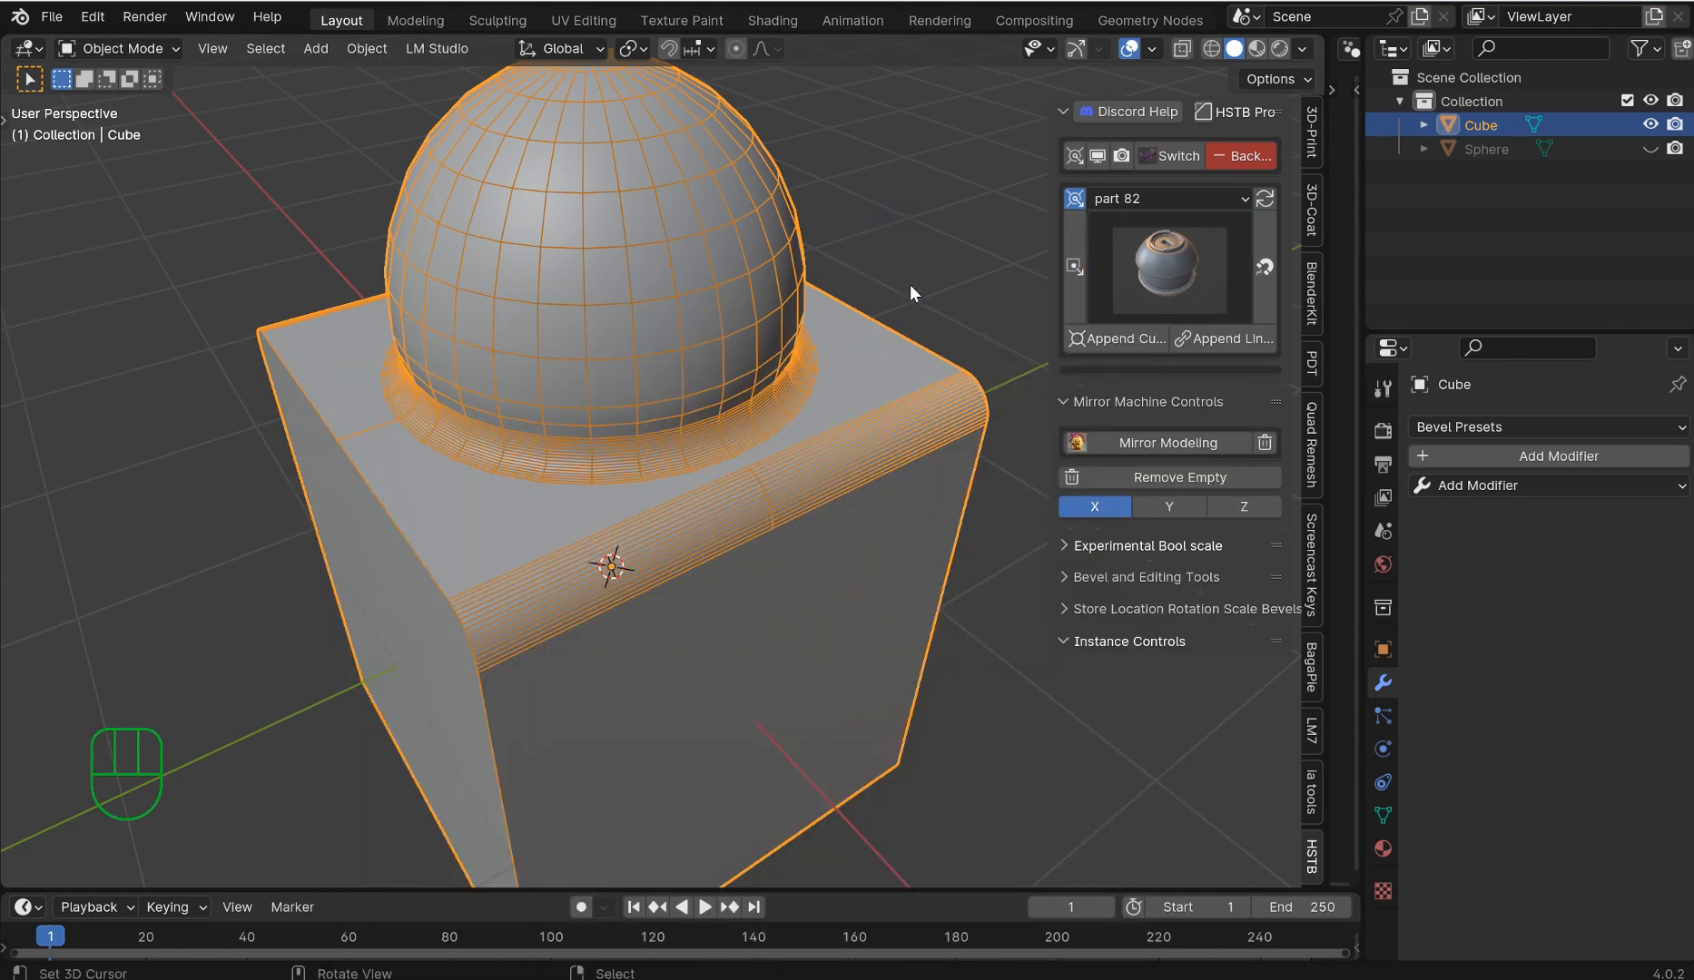
{"action": "left_click", "coordinate": [1176, 158]}
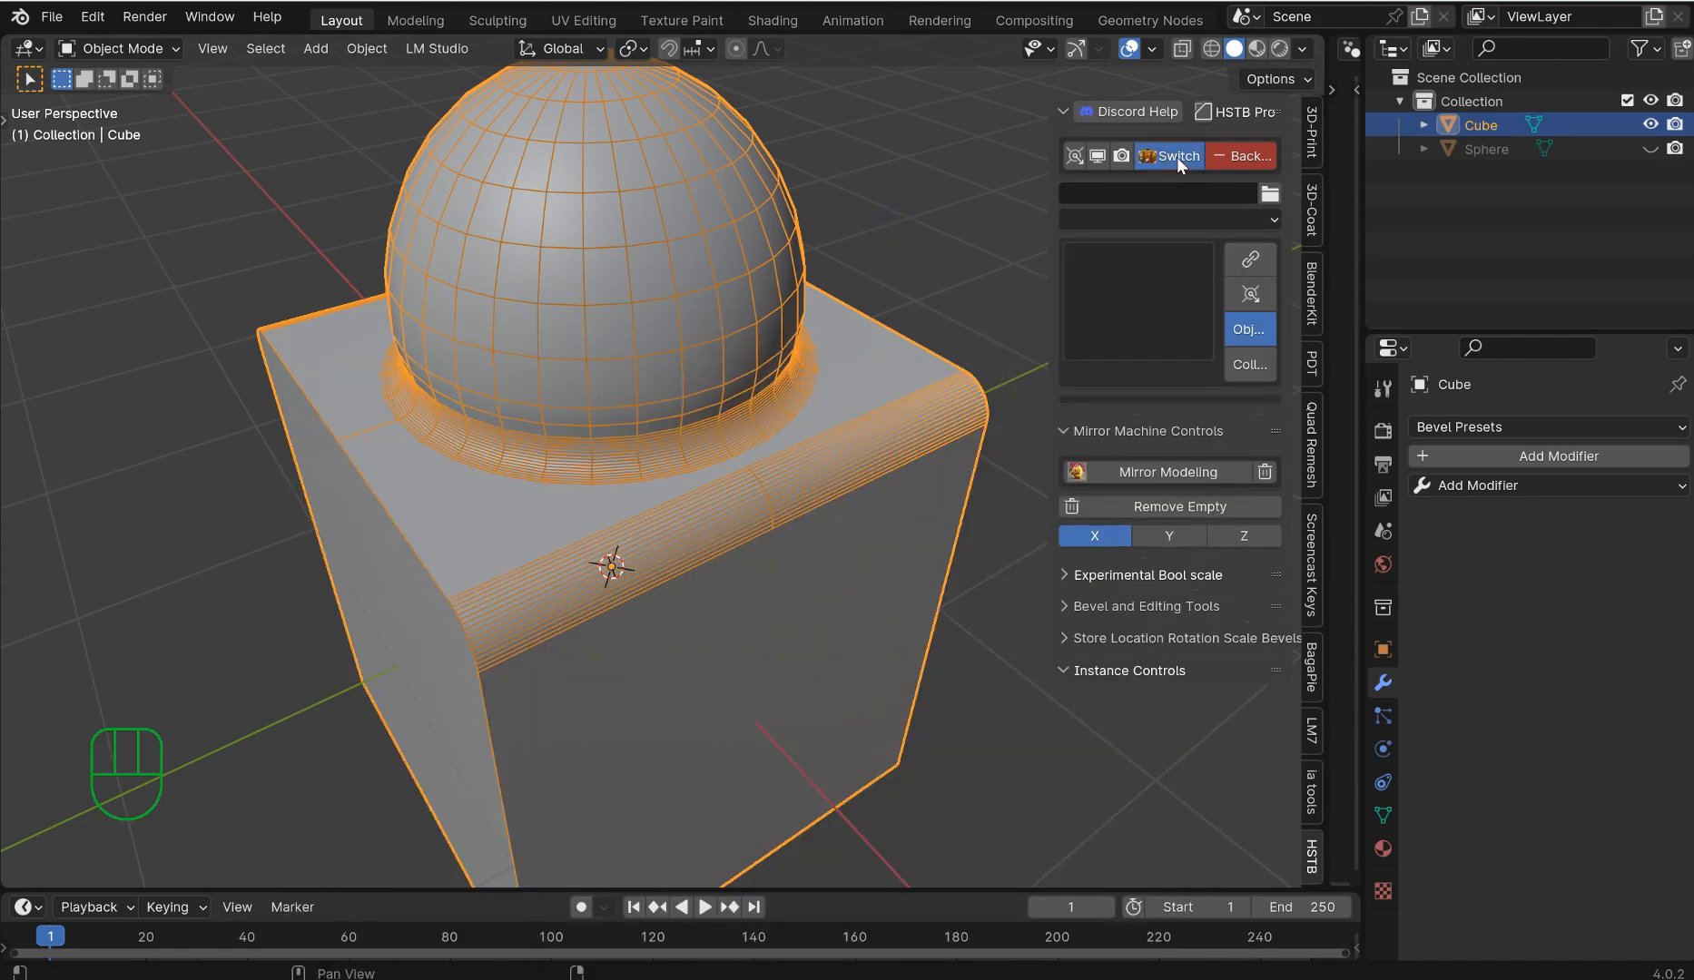
Set the HSTB asset folder to Downloads and choose Hard Surface Kit uvs.blend as the source file.
{"action": "left_click", "coordinate": [1270, 191]}
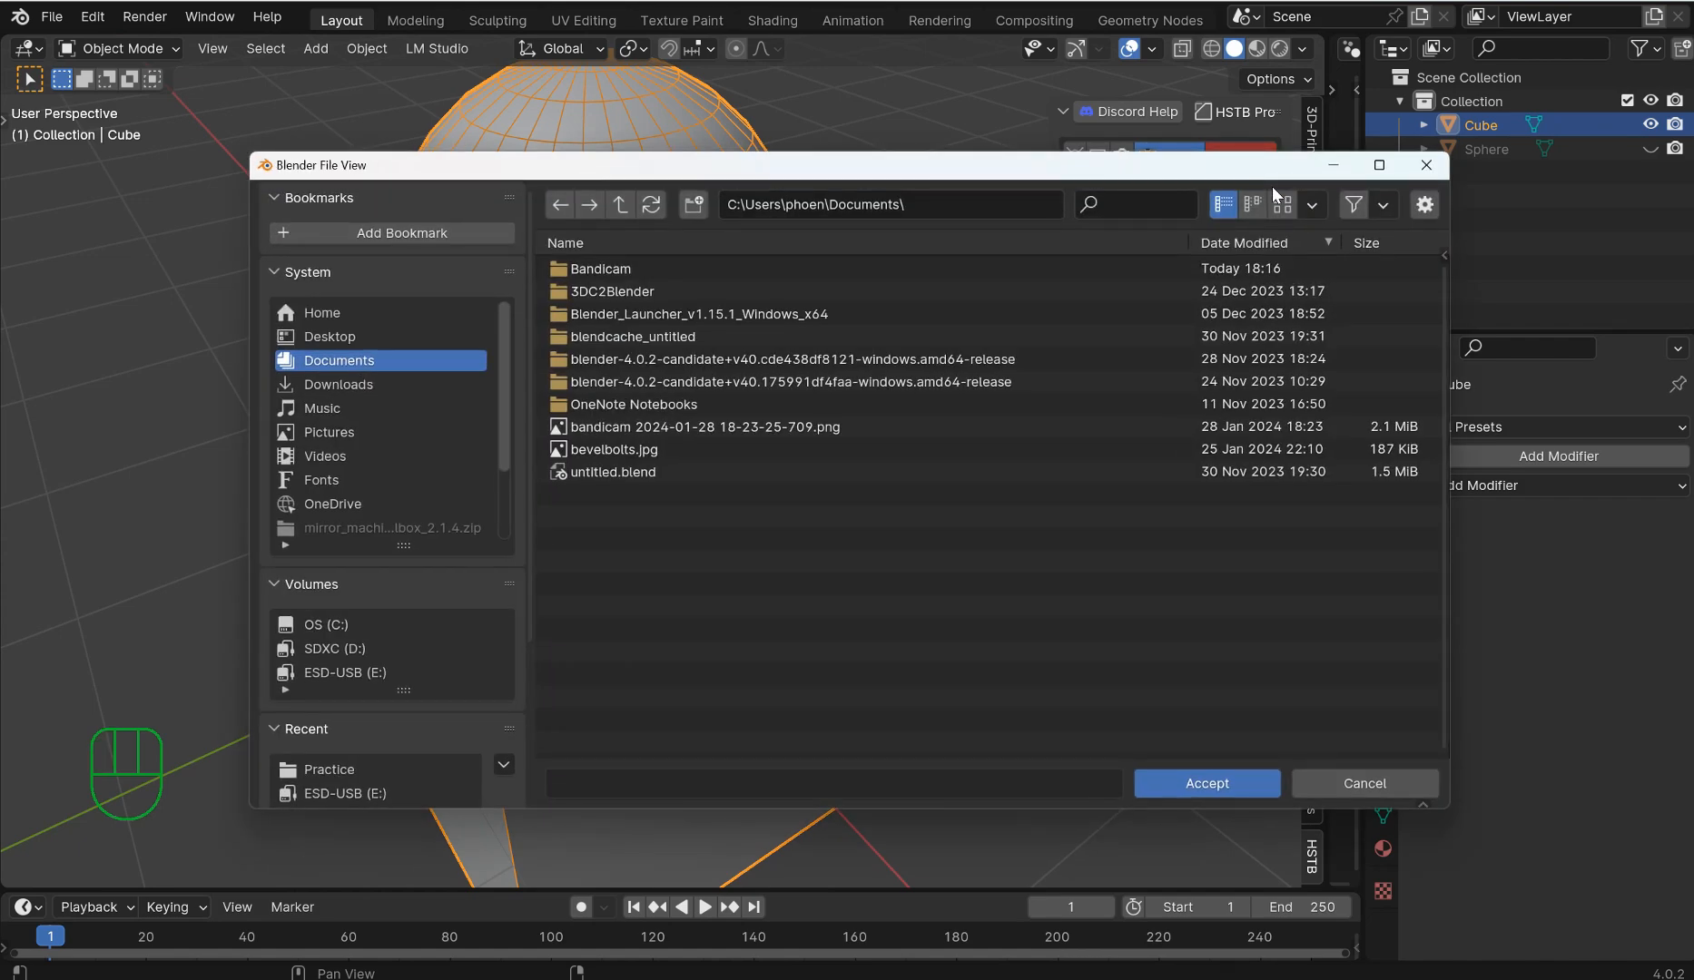
{"action": "left_click", "coordinate": [388, 382]}
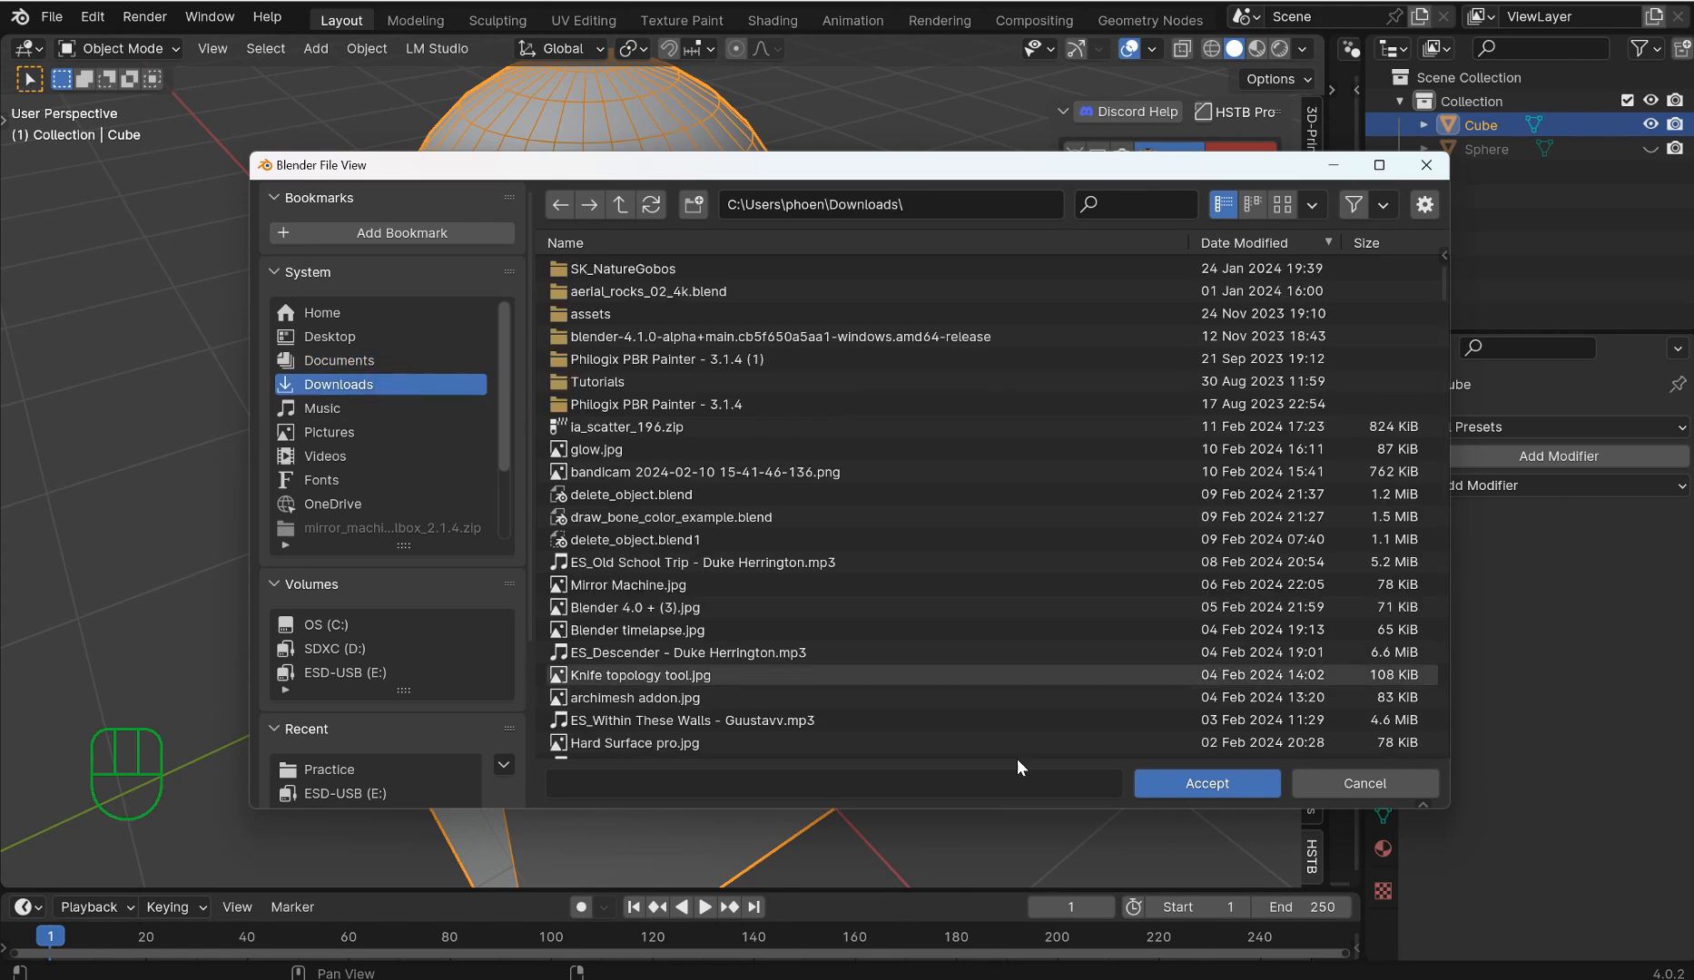
{"action": "left_click", "coordinate": [1167, 784]}
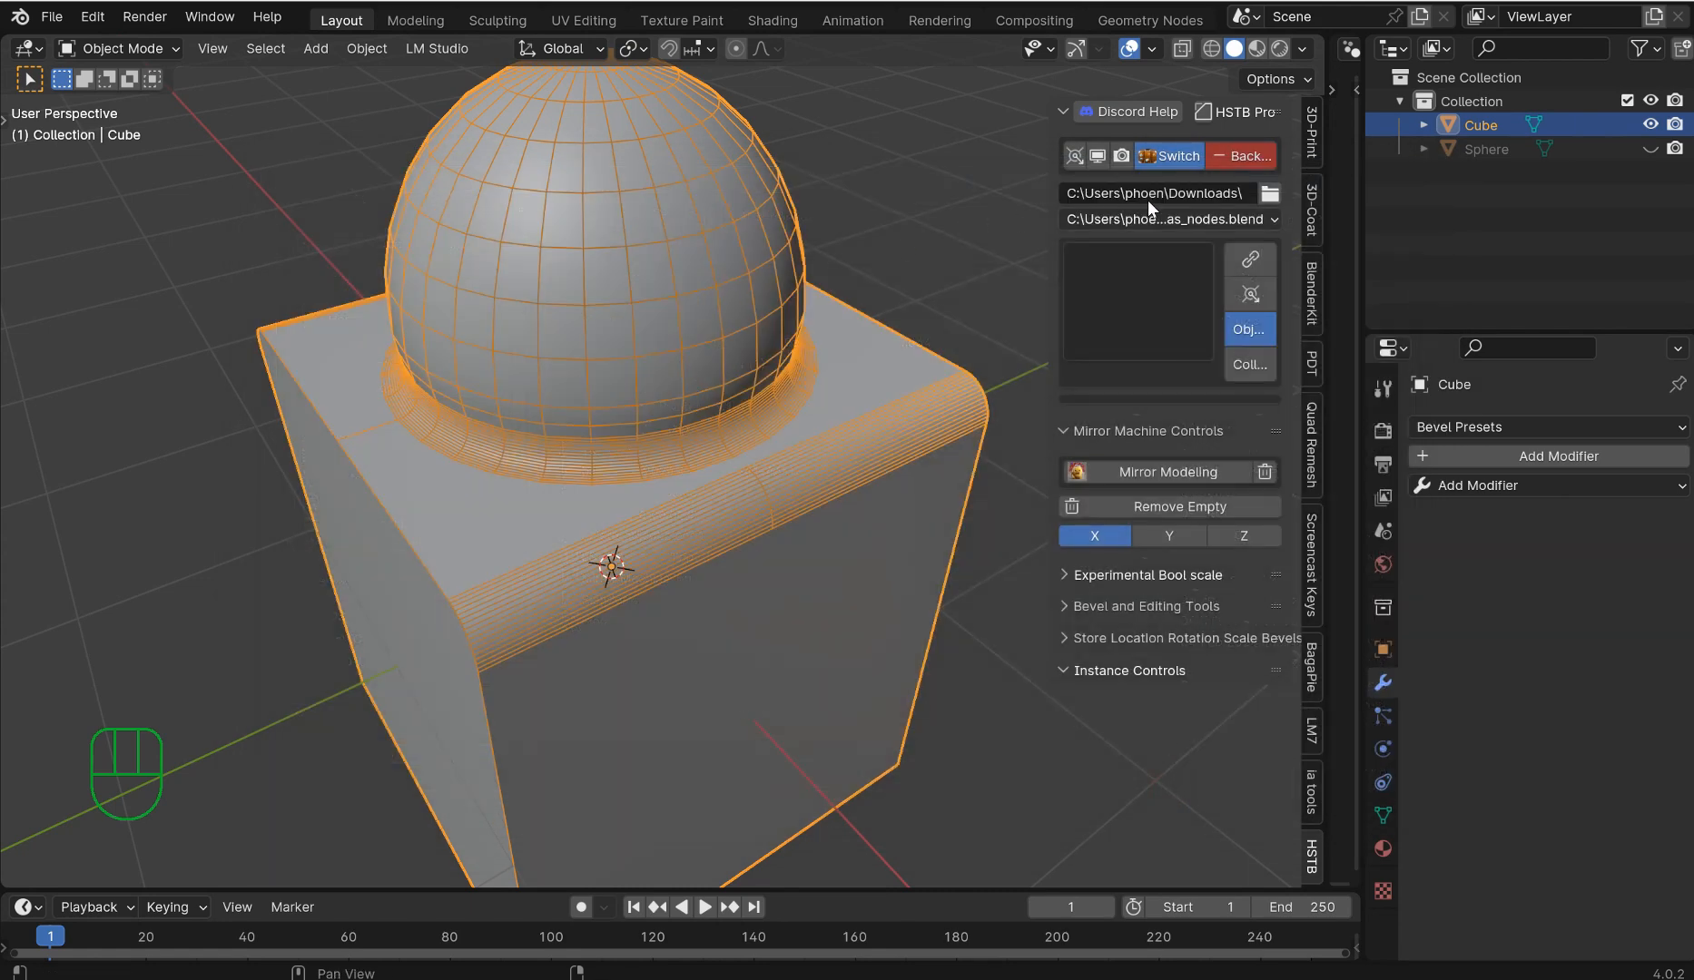
{"action": "left_click", "coordinate": [1256, 216]}
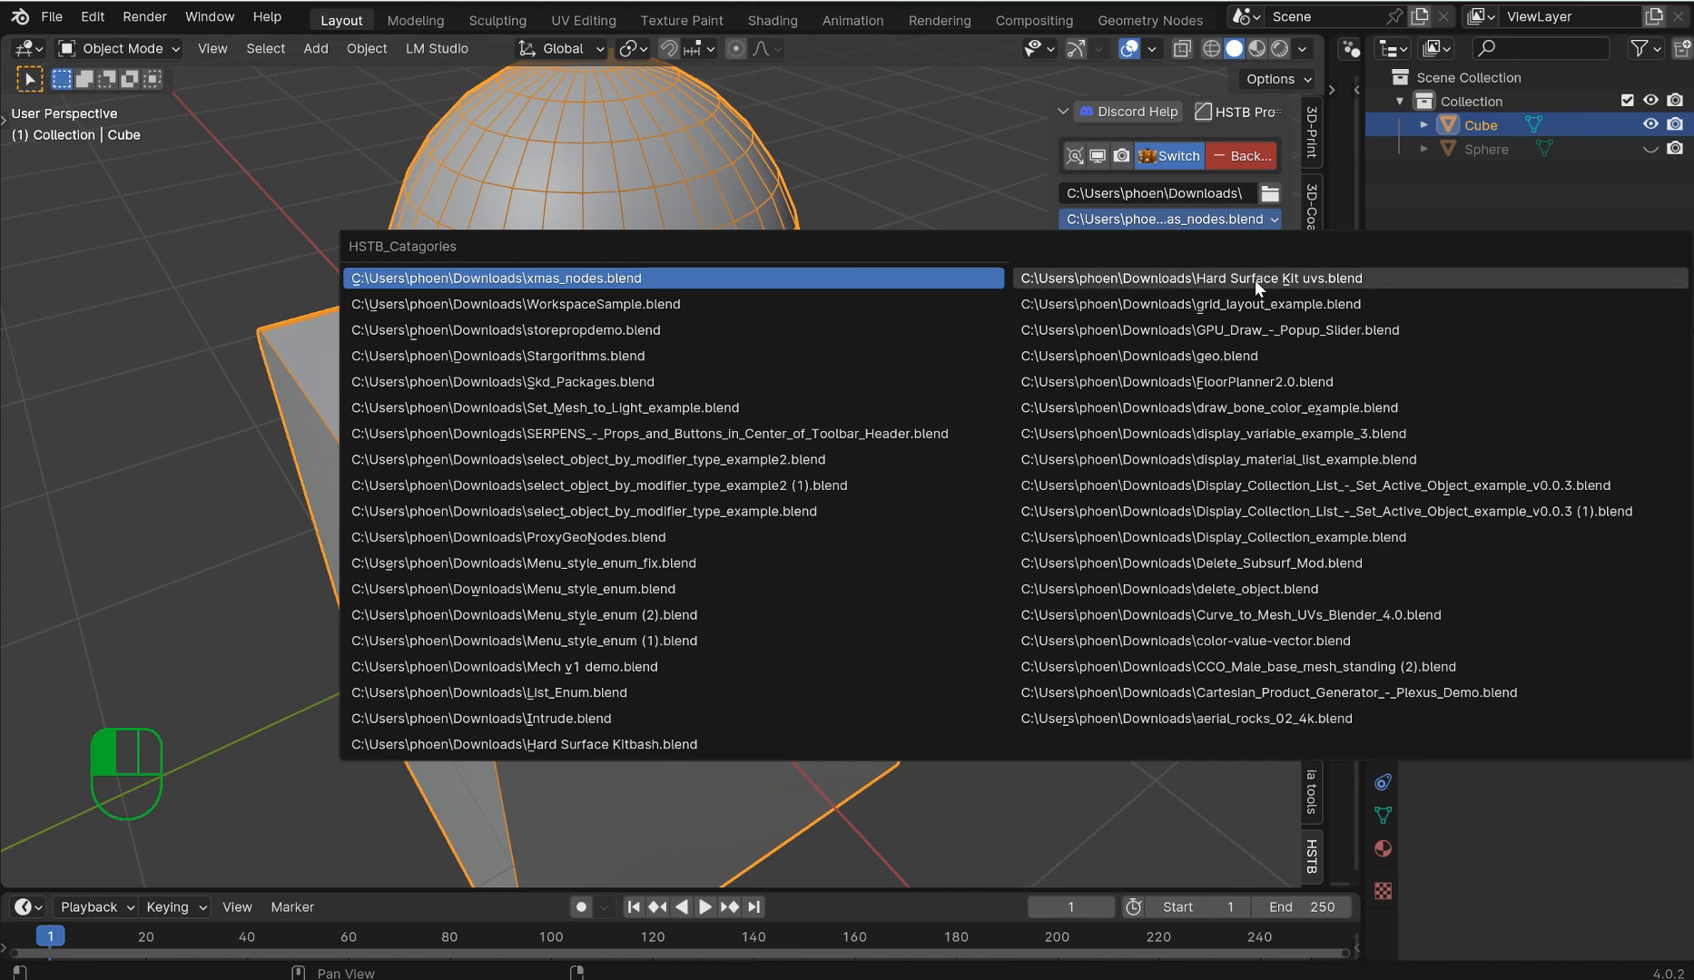
{"action": "left_click", "coordinate": [1161, 279]}
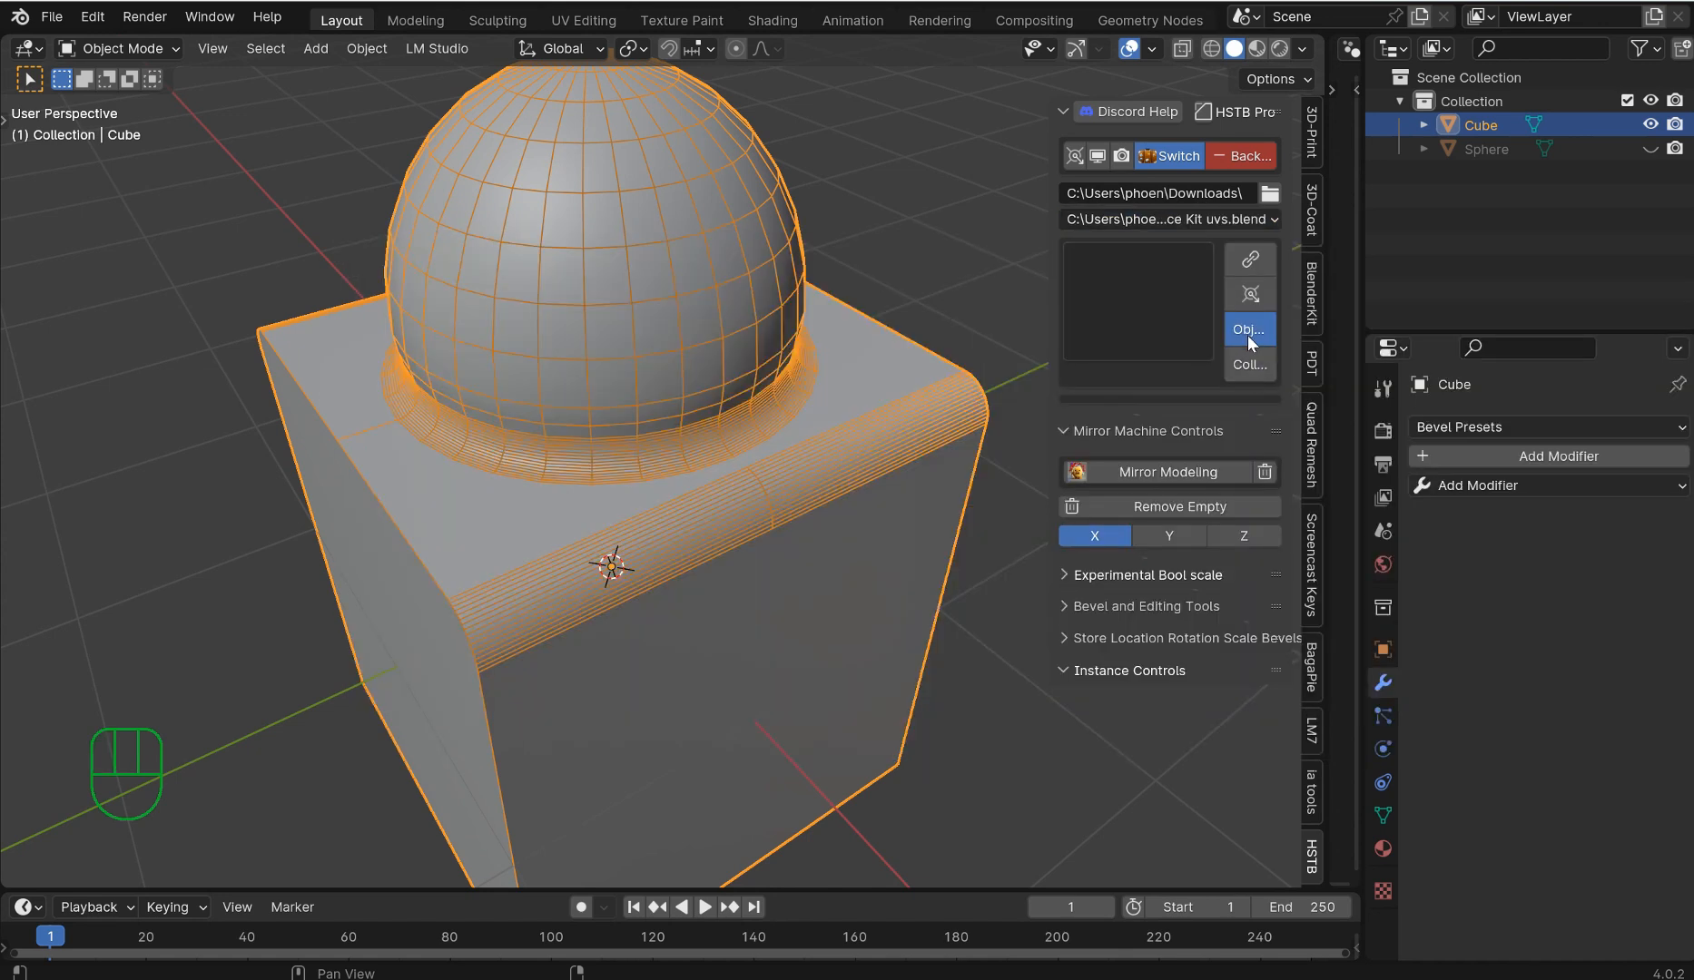
Widen the sidebar and have the HSTB asset gallery list collections from Hard Surface Kit uvs.blend.
{"action": "left_click_drag", "start_coordinate": [1048, 346], "coordinate": [941, 347]}
{"action": "left_click", "coordinate": [1234, 364]}
{"action": "left_click", "coordinate": [1215, 224]}
{"action": "left_click", "coordinate": [1216, 278]}
Append the kit3 collection from the HSTB gallery to the scene.
{"action": "left_click", "coordinate": [1098, 299]}
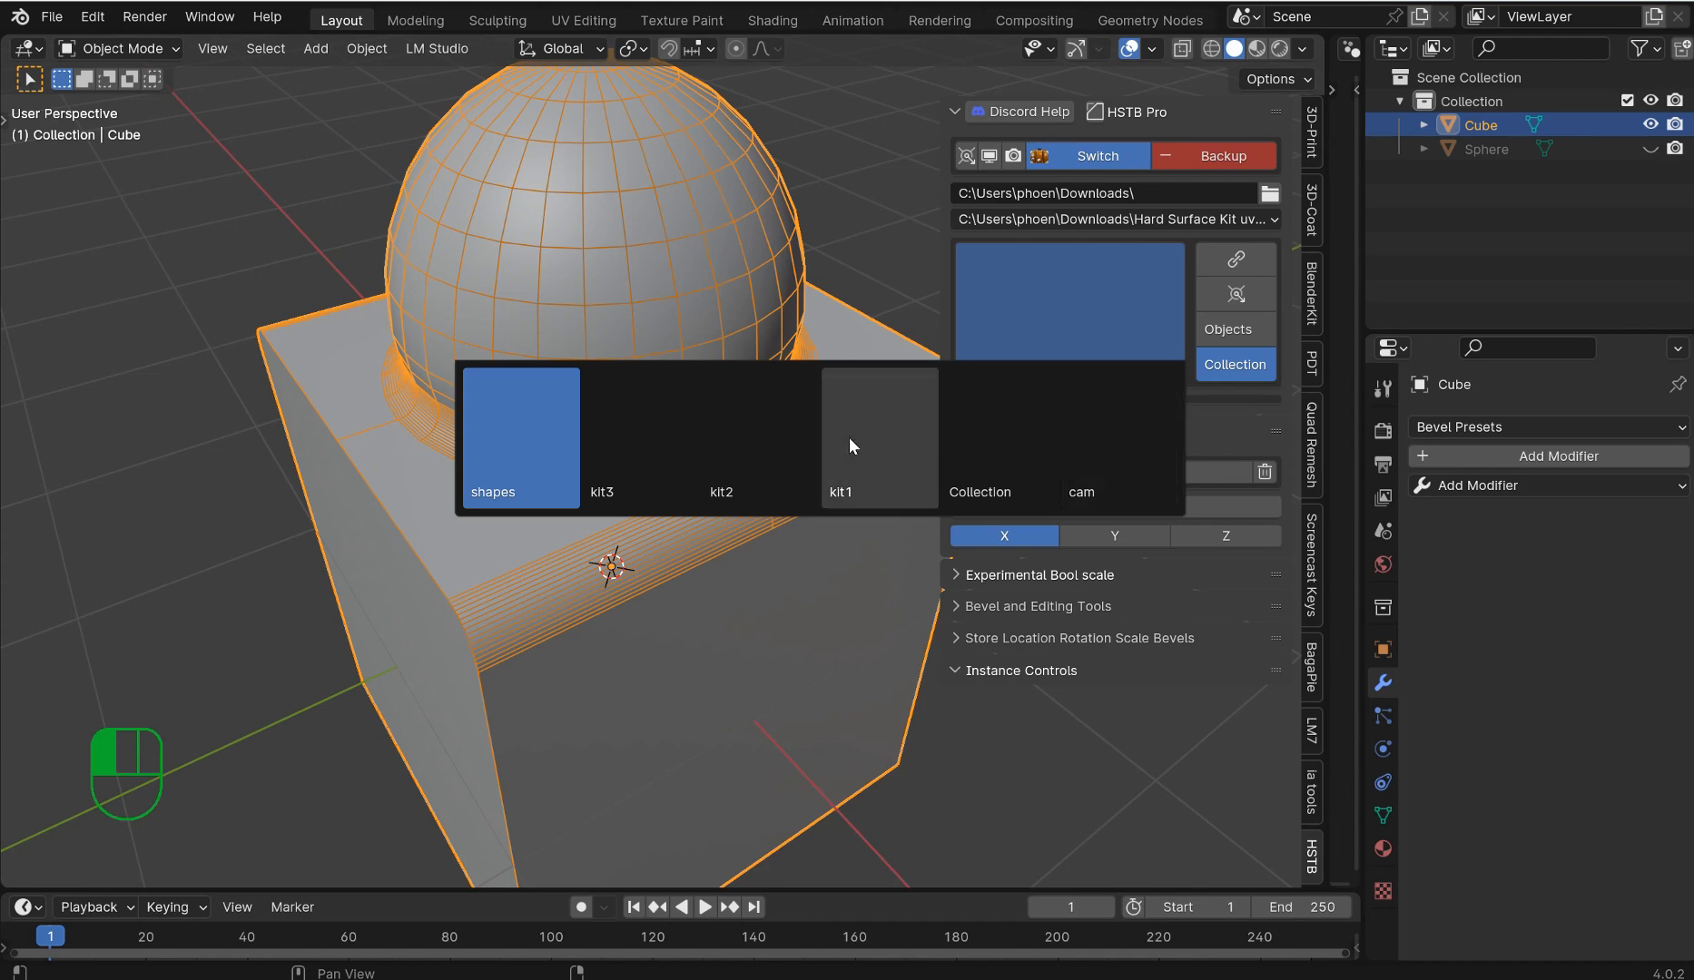
{"action": "left_click", "coordinate": [649, 445]}
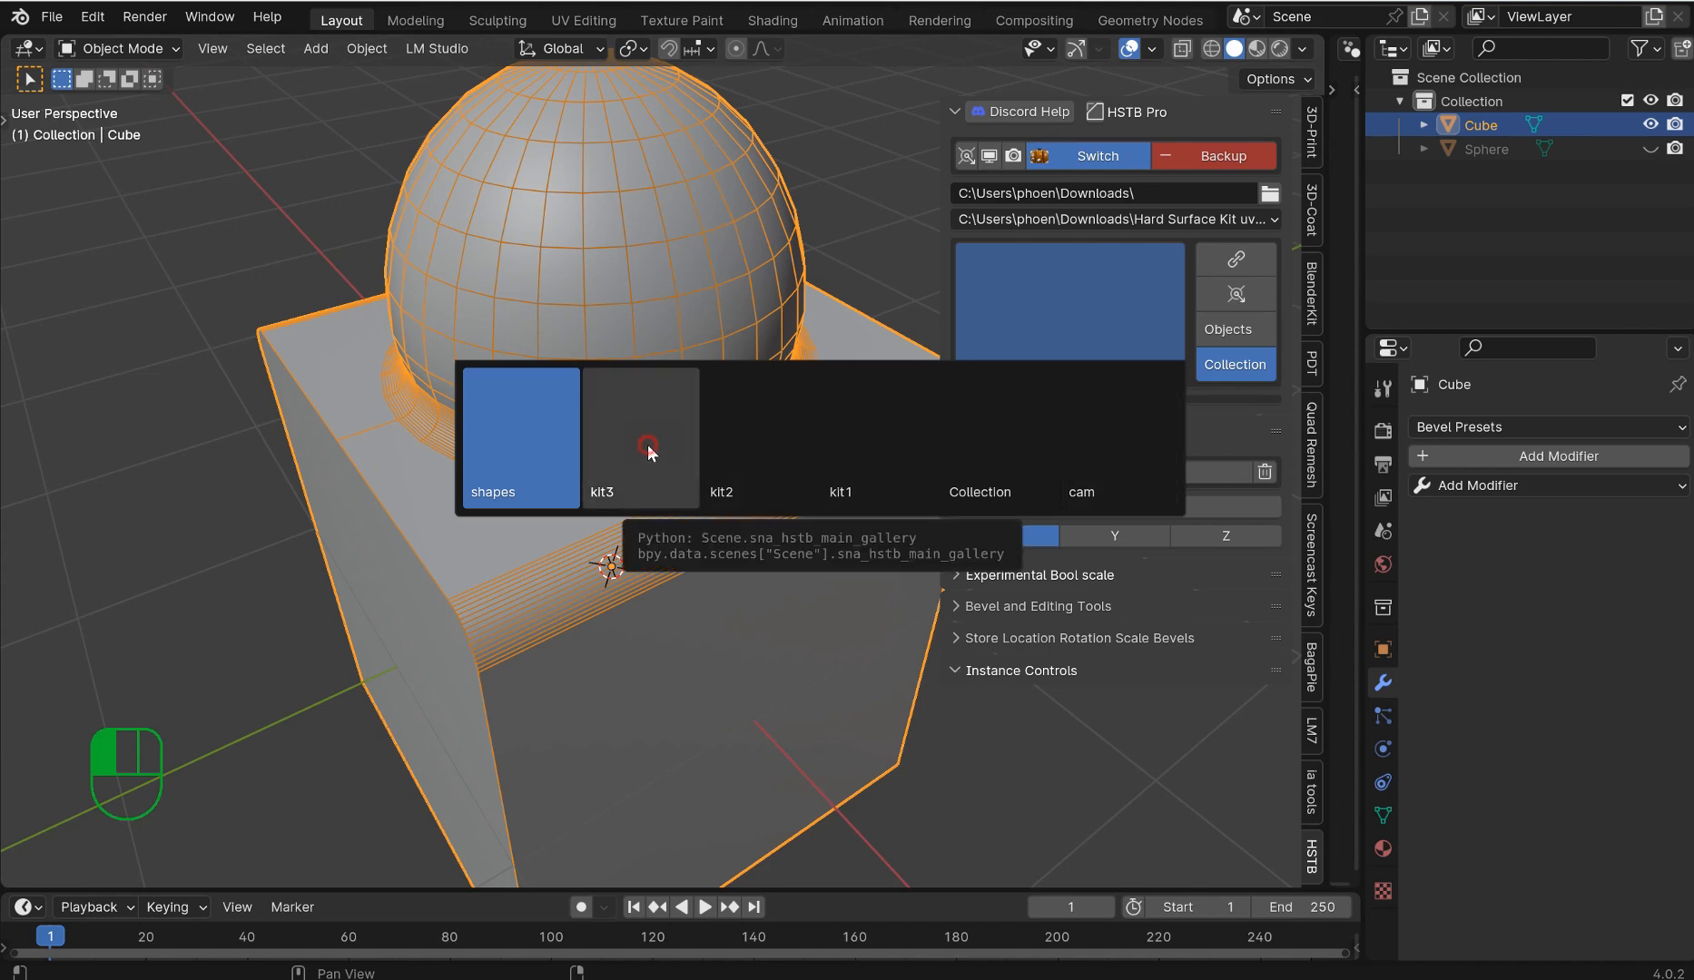
{"action": "scroll", "coordinate": [654, 434], "scroll_direction": "down", "scroll_amount": 6}
{"action": "middle_click_drag", "start_coordinate": [650, 436], "coordinate": [423, 238]}
{"action": "scroll", "coordinate": [806, 419], "scroll_direction": "down", "scroll_amount": 2}
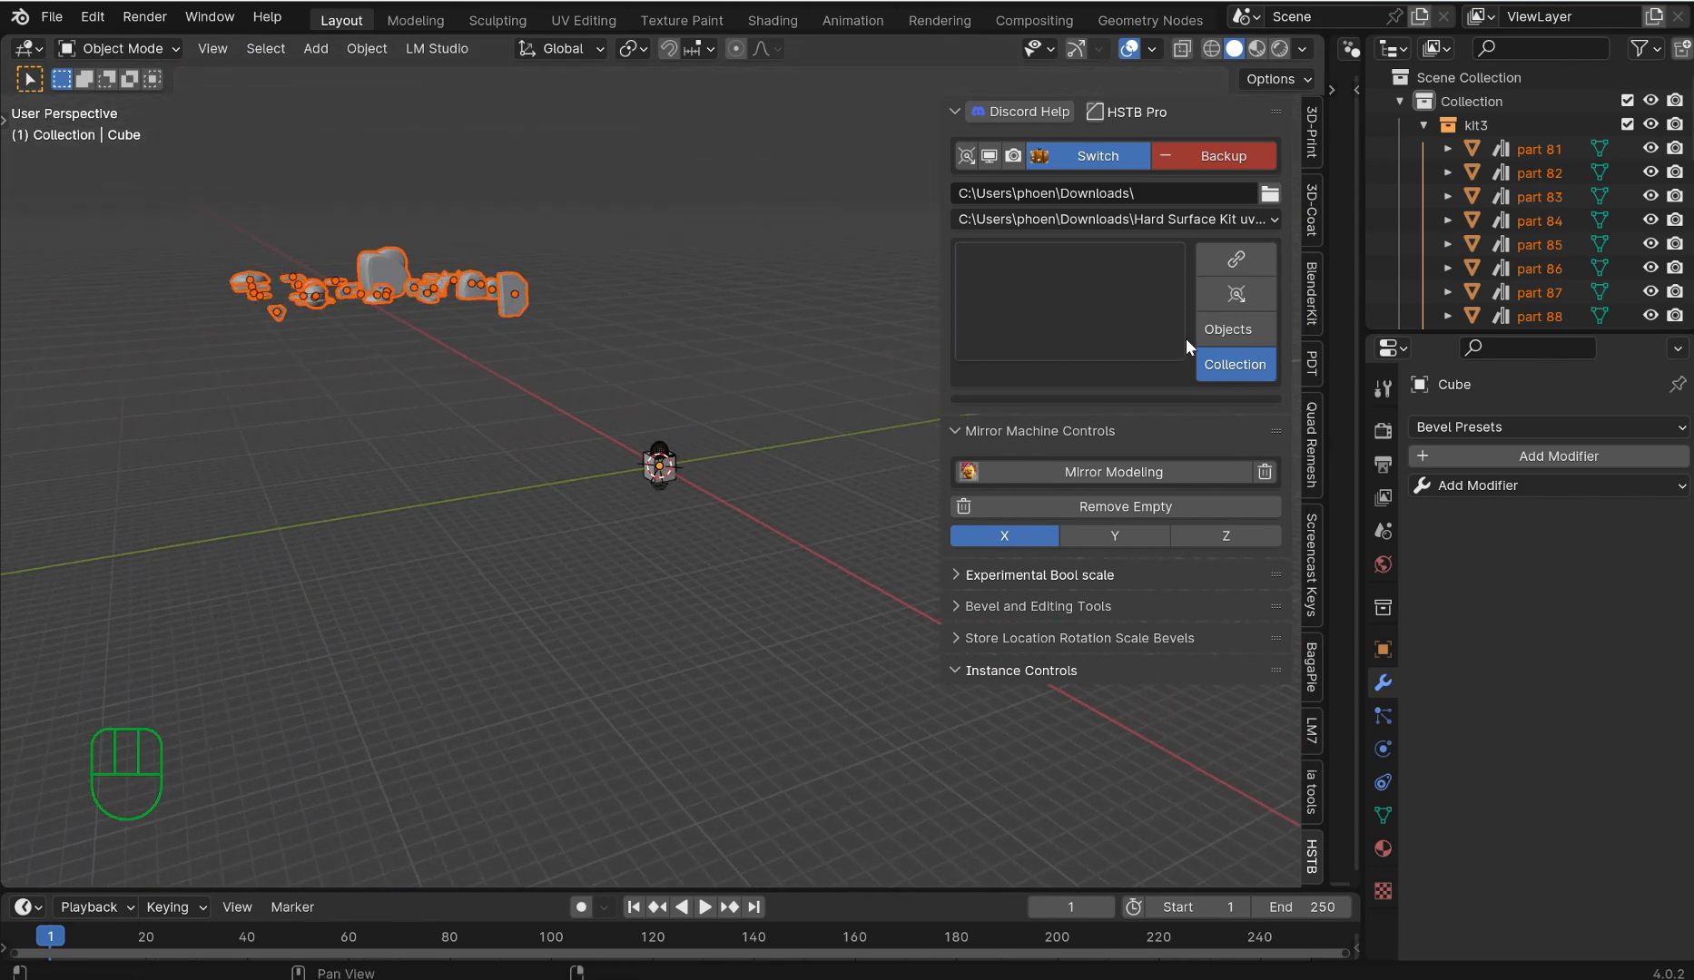
Append the kit2 and kit1 collections from the HSTB gallery and inspect the imported parts.
{"action": "left_click", "coordinate": [1109, 287]}
{"action": "left_click", "coordinate": [773, 444]}
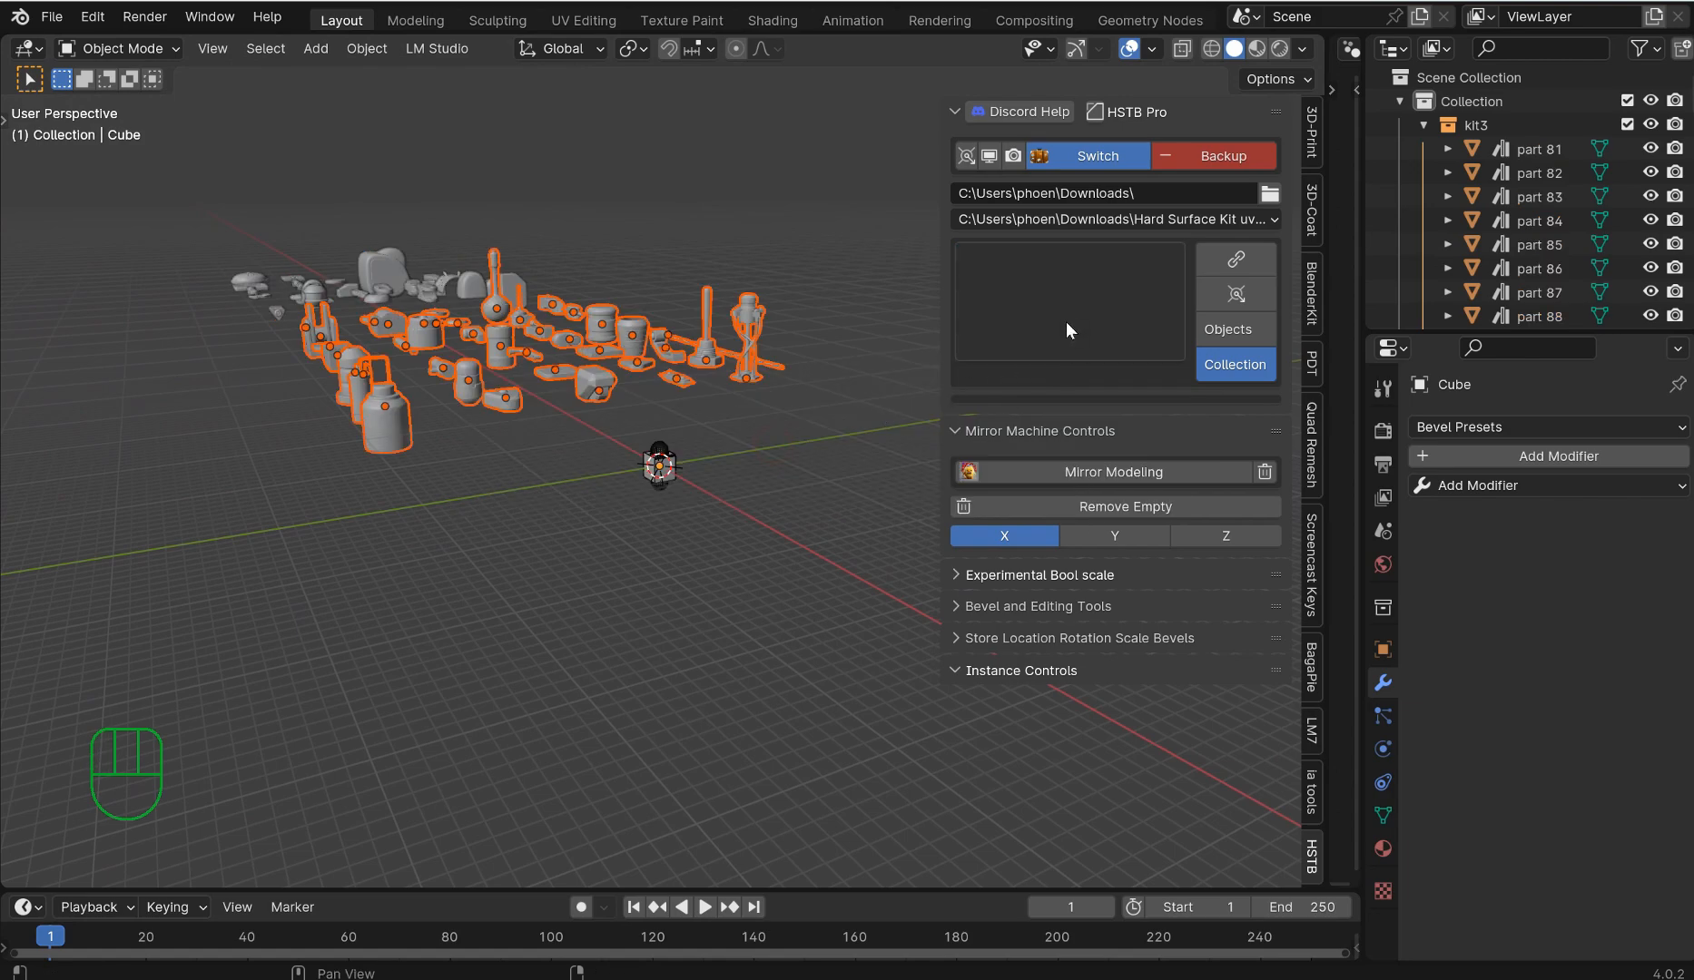
{"action": "left_click", "coordinate": [1063, 326]}
{"action": "left_click", "coordinate": [838, 443]}
{"action": "scroll", "coordinate": [808, 399], "scroll_direction": "down", "scroll_amount": 3}
{"action": "middle_click_drag", "start_coordinate": [795, 384], "coordinate": [785, 429]}
{"action": "scroll", "coordinate": [691, 409], "scroll_direction": "up", "scroll_amount": 6}
{"action": "scroll", "coordinate": [701, 414], "scroll_direction": "down", "scroll_amount": 2}
{"action": "scroll", "coordinate": [579, 434], "scroll_direction": "down", "scroll_amount": 6}
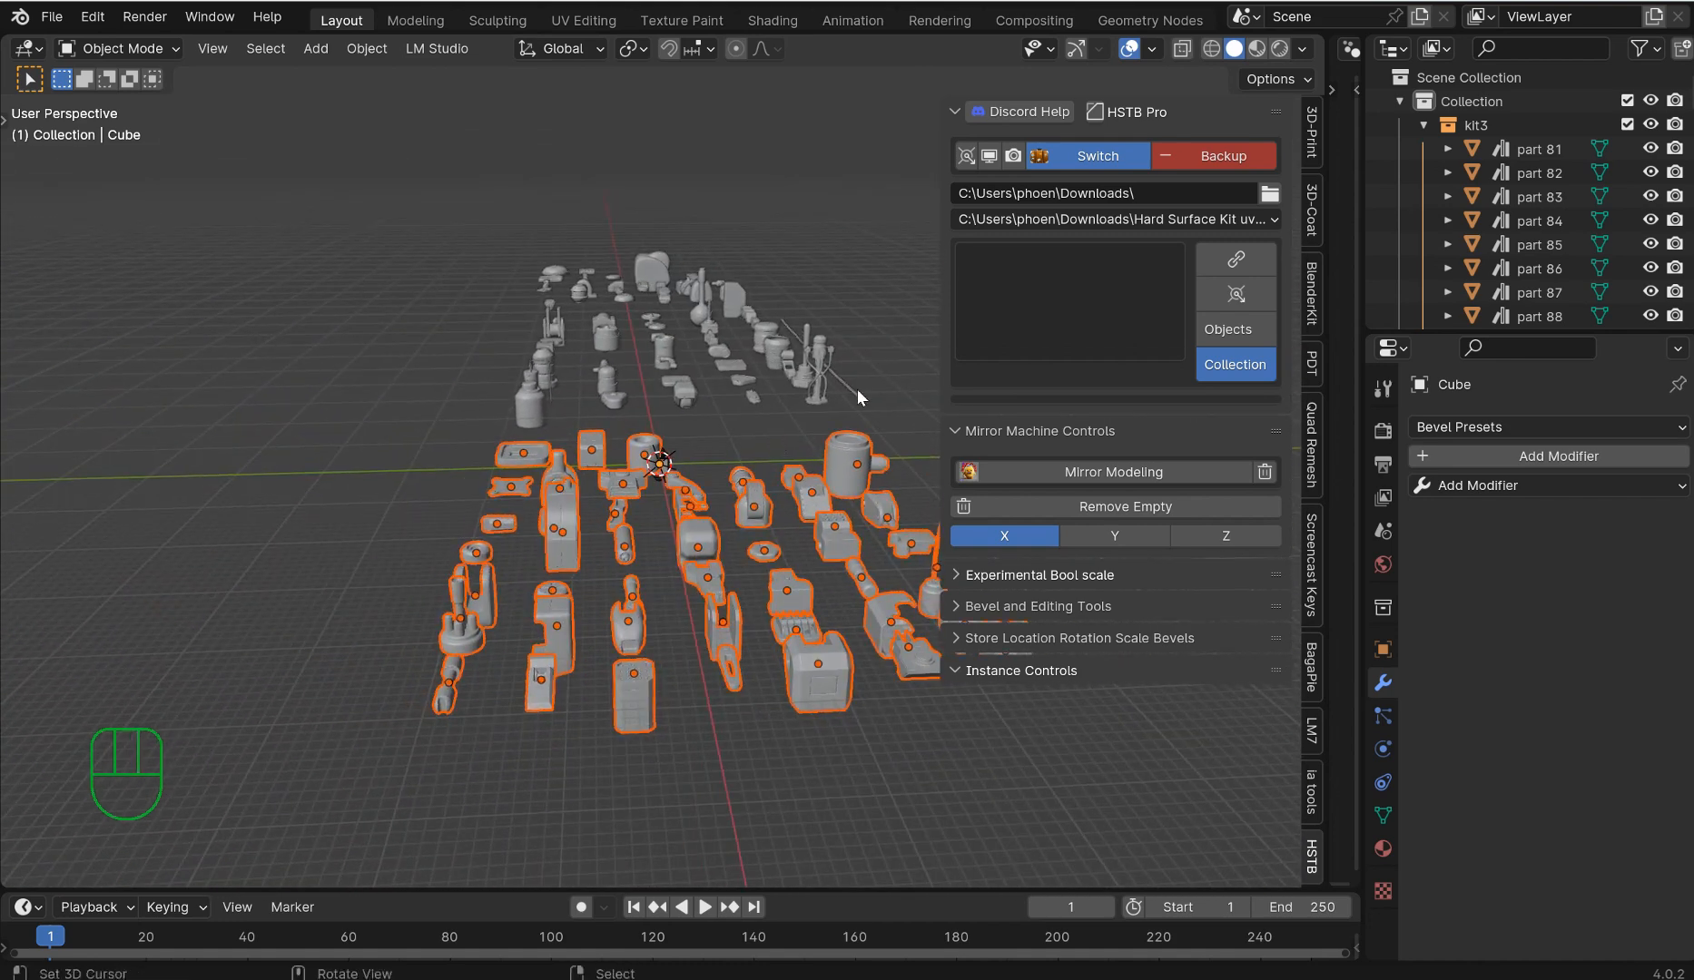
Narrow the sidebar, undo the kit collection imports, and focus the view on the domed cube.
{"action": "left_click_drag", "start_coordinate": [941, 361], "coordinate": [1029, 374]}
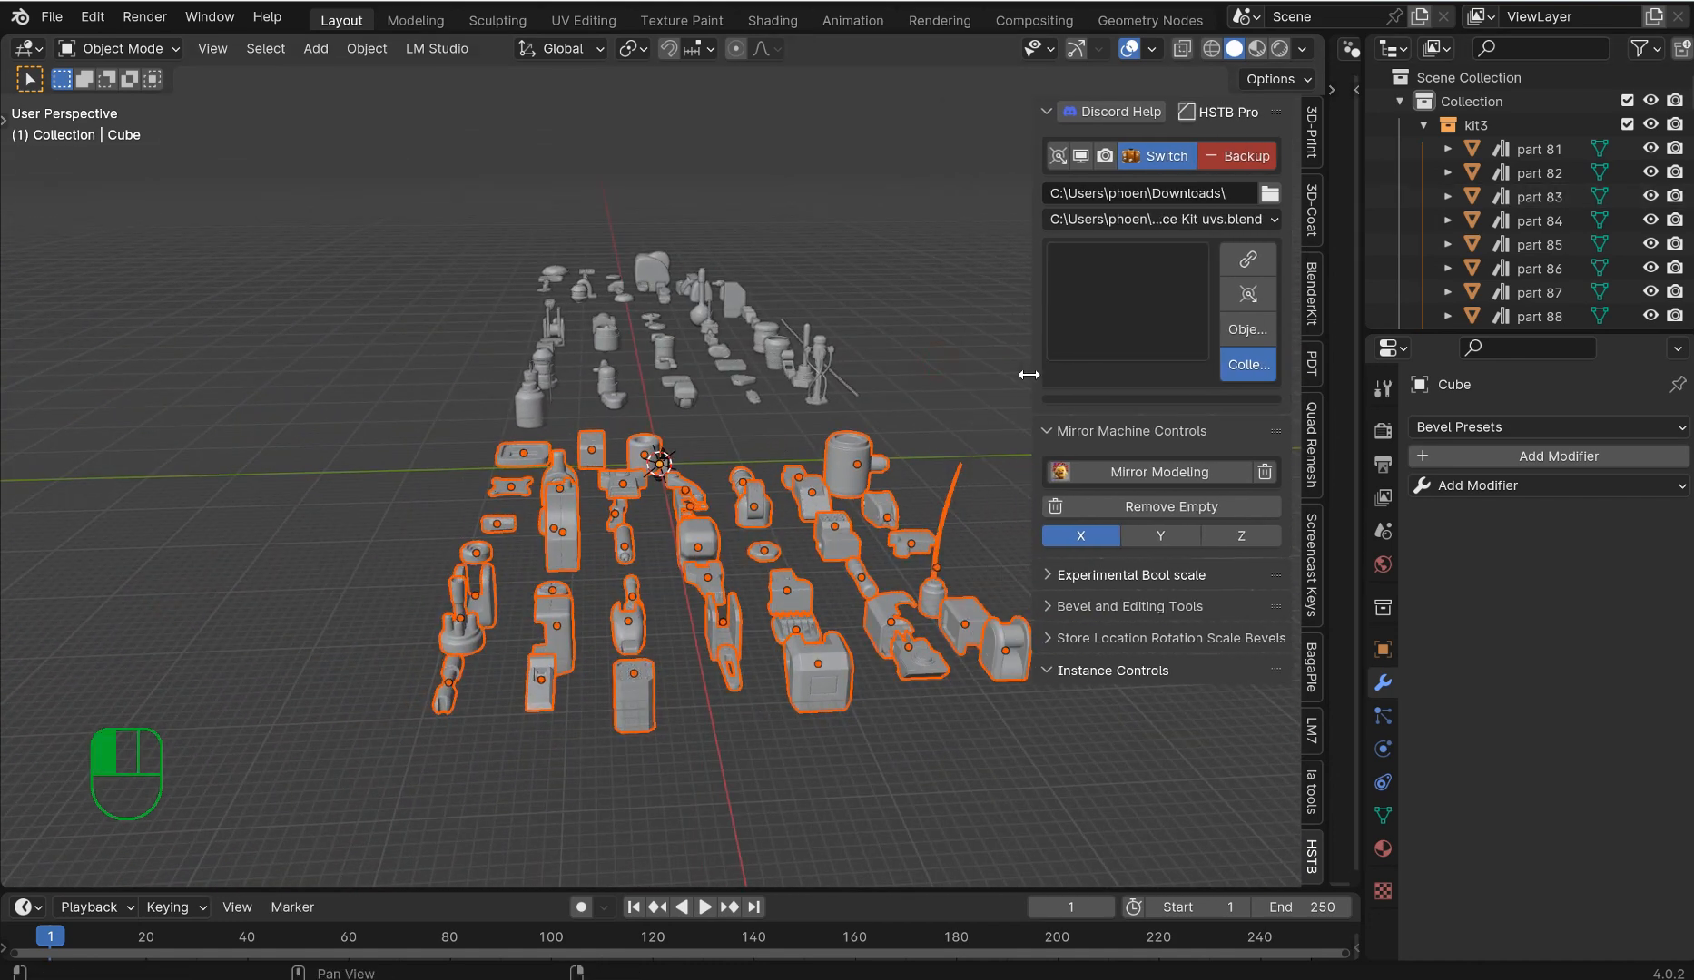
{"action": "key", "text": "ctrl+z"}
{"action": "key", "text": "ctrl+z"}
{"action": "key", "text": "ctrl+z"}
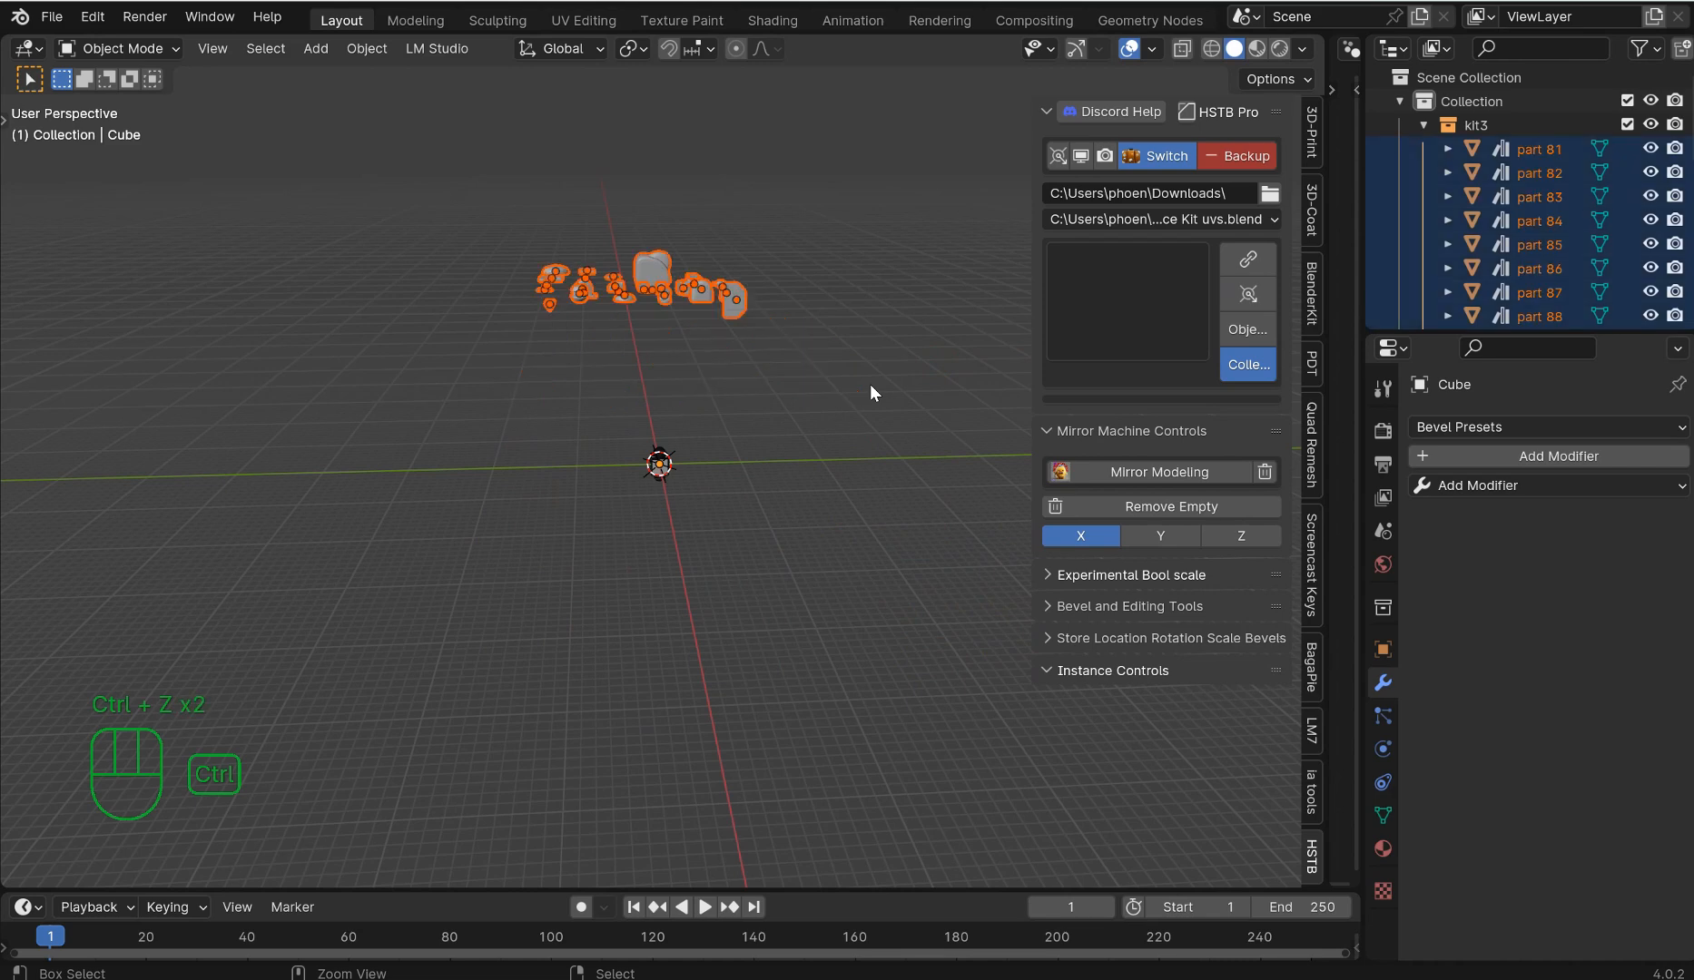
{"action": "middle_click_drag", "start_coordinate": [868, 385], "coordinate": [734, 433]}
{"action": "key", "text": "f"}
{"action": "key", "text": "Tab"}
{"action": "key", "text": "Tab"}
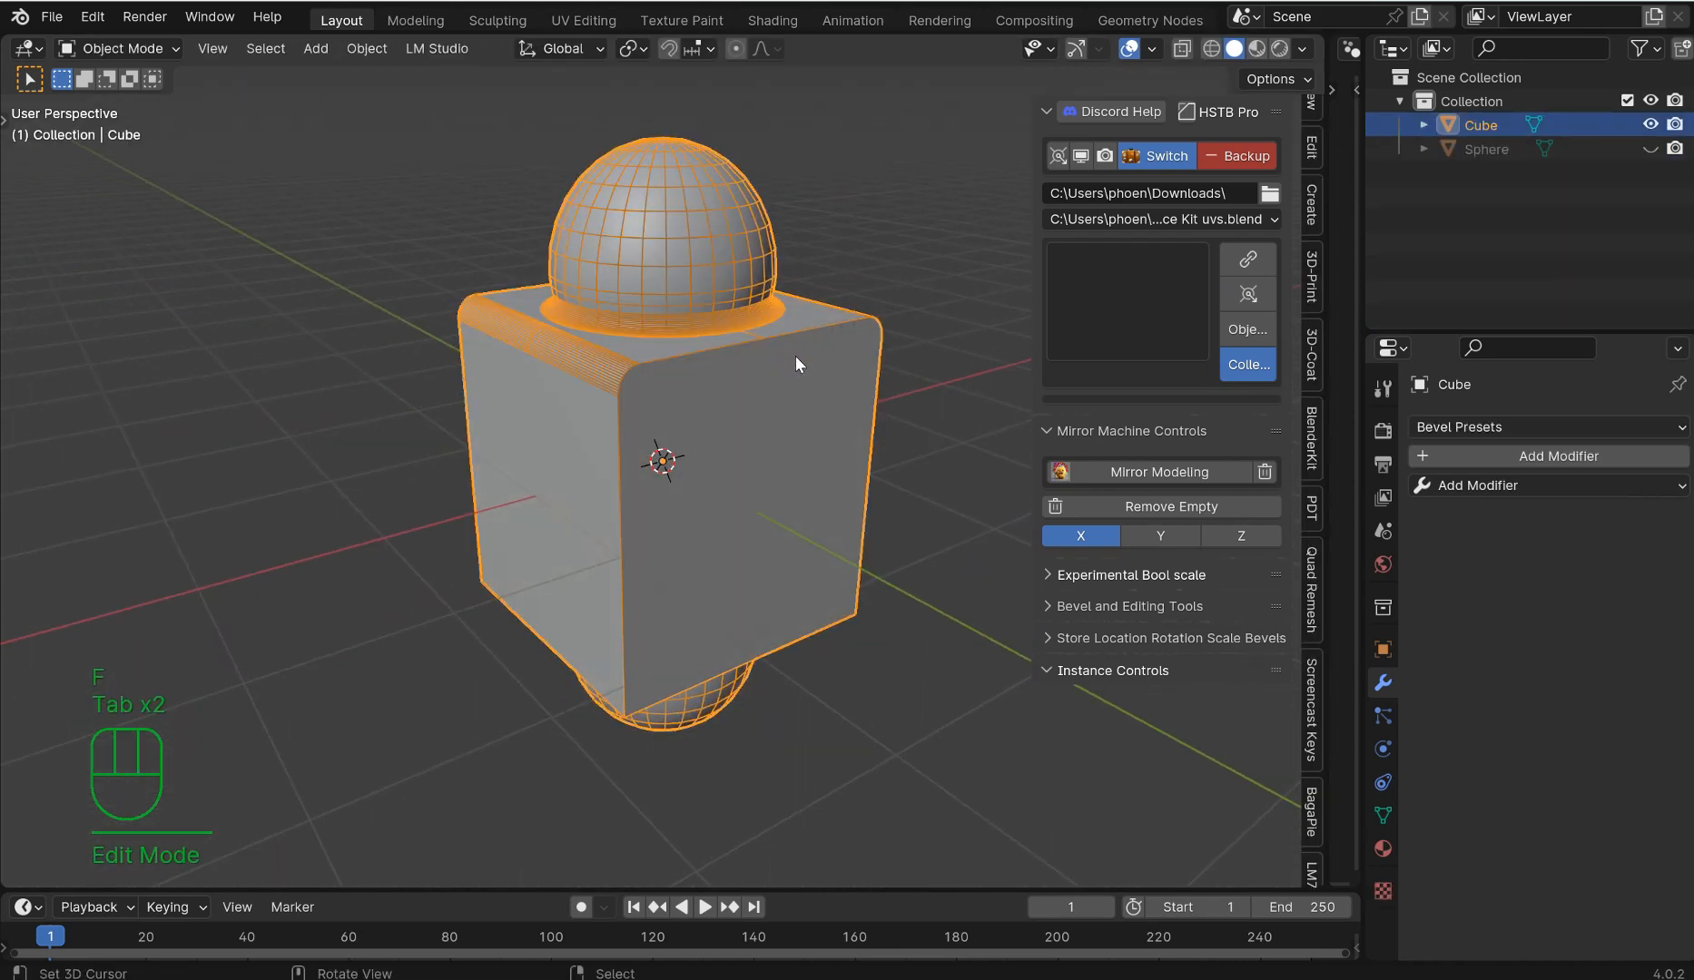
Turn off the domed cube's wireframe display with Show Wire from the HSTB context options.
{"action": "right_click", "coordinate": [795, 358], "text": "alt"}
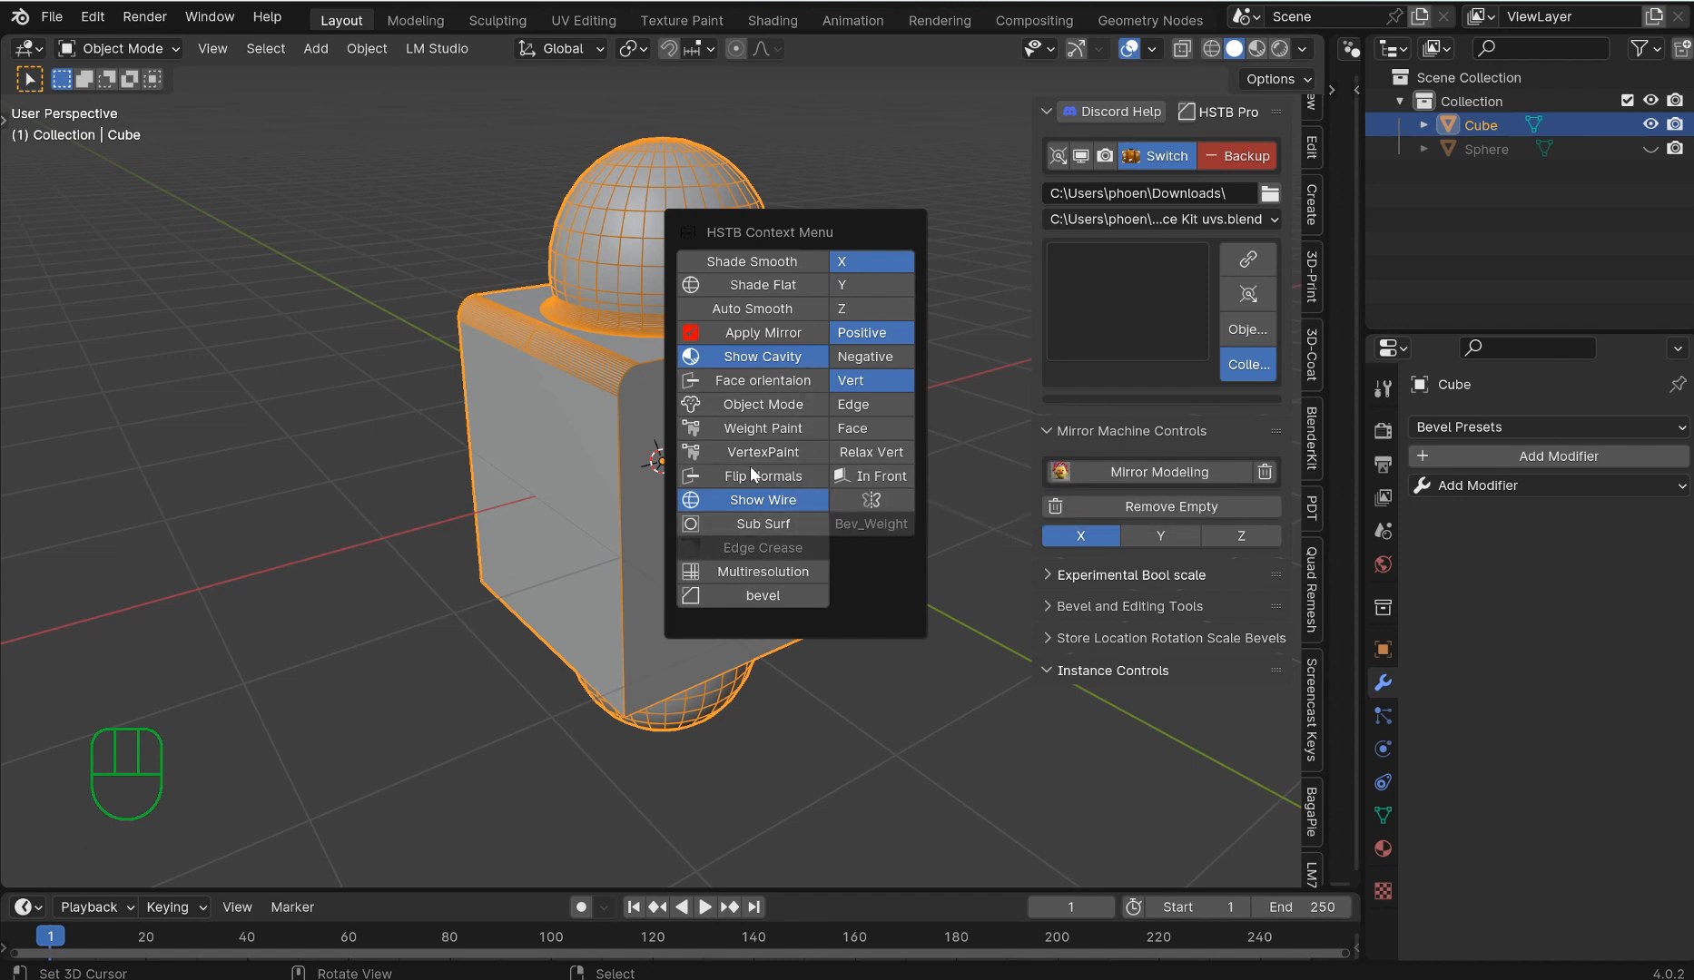
{"action": "left_click", "coordinate": [748, 497]}
{"action": "middle_click_drag", "start_coordinate": [931, 372], "coordinate": [674, 385], "text": "shift"}
{"action": "scroll", "coordinate": [670, 385], "scroll_direction": "down", "scroll_amount": 3}
Add a Mirror Modeling mirror to the domed cube and move its empty to about X -3.32, Y 3.94, Z 2.82 m.
{"action": "left_click", "coordinate": [1183, 474]}
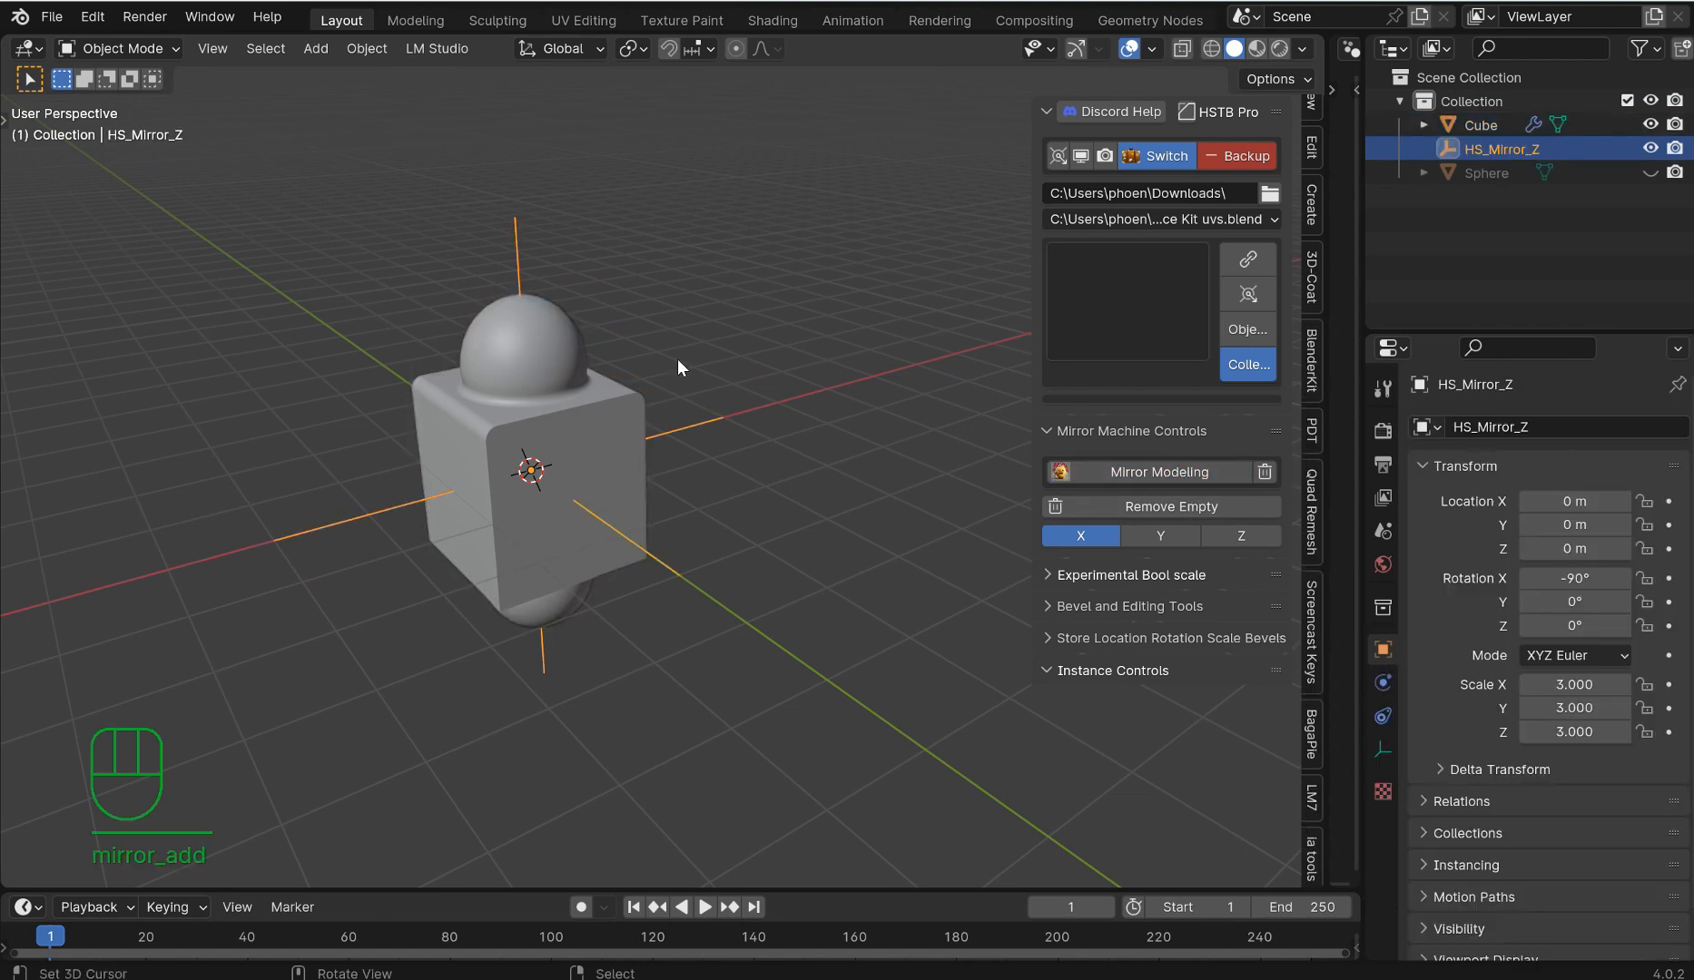
{"action": "key", "text": "g"}
{"action": "left_click", "coordinate": [420, 245]}
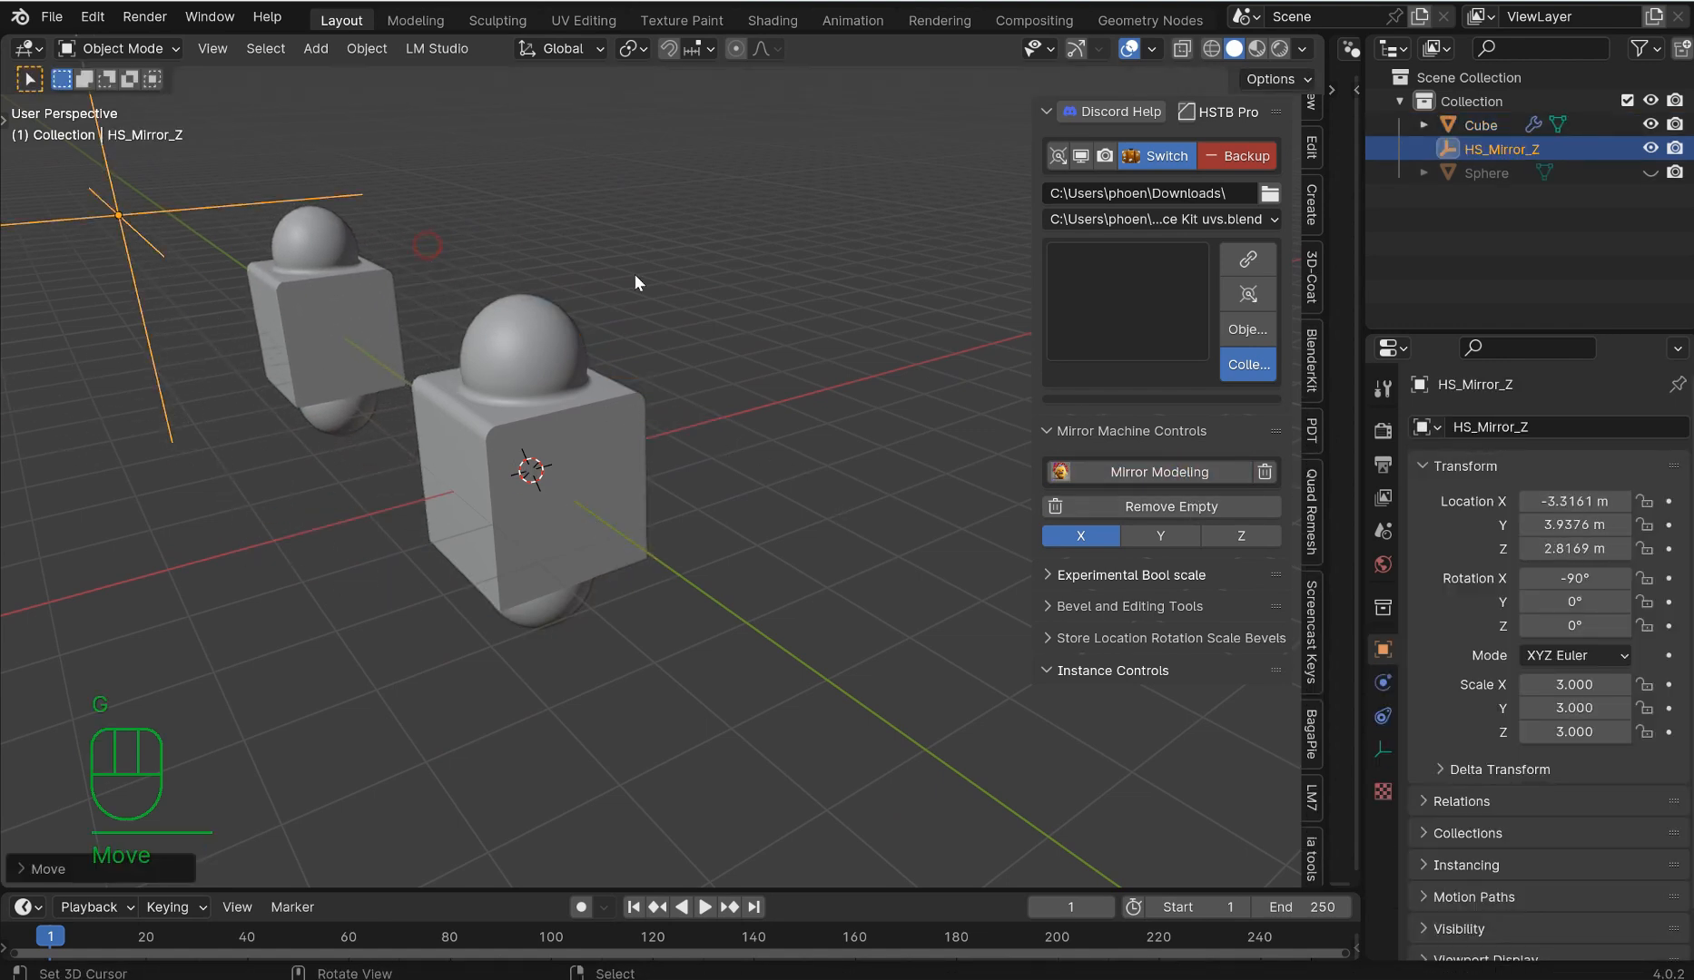
Select the mirrored cube to examine its Mirror Machine location, rotation, delete and apply controls, and select the mirror empty.
{"action": "left_click", "coordinate": [1109, 541]}
{"action": "scroll", "coordinate": [1144, 654], "scroll_direction": "down", "scroll_amount": 3}
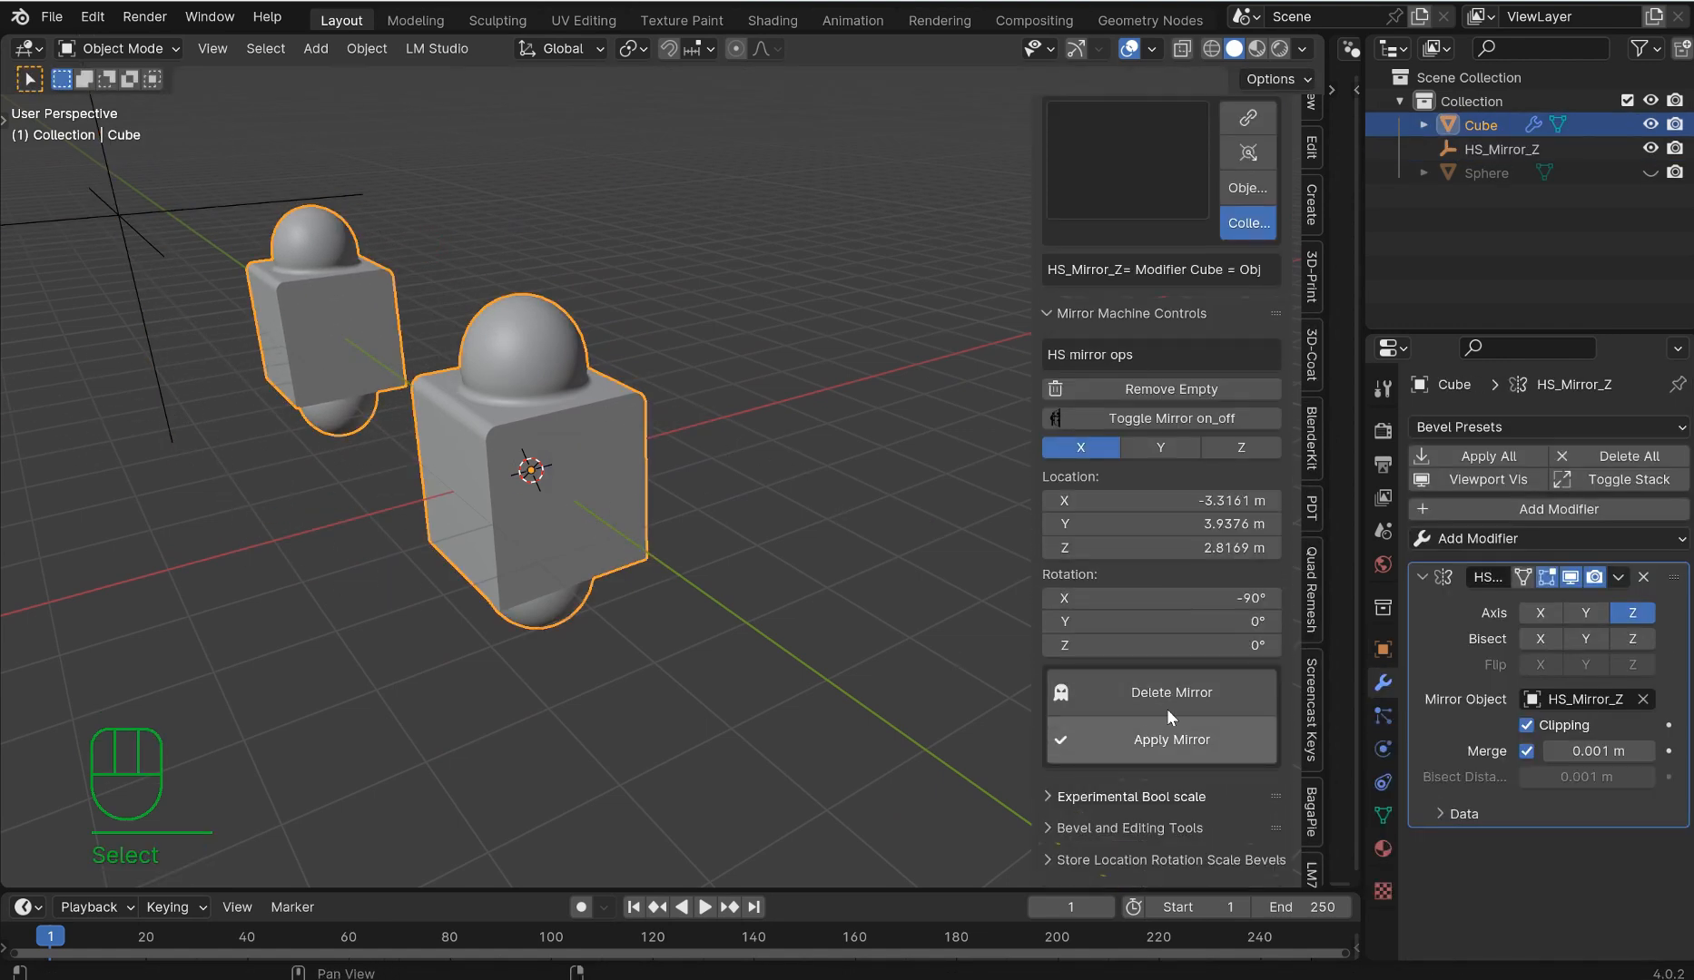
{"action": "middle_click_drag", "start_coordinate": [721, 431], "coordinate": [1014, 437]}
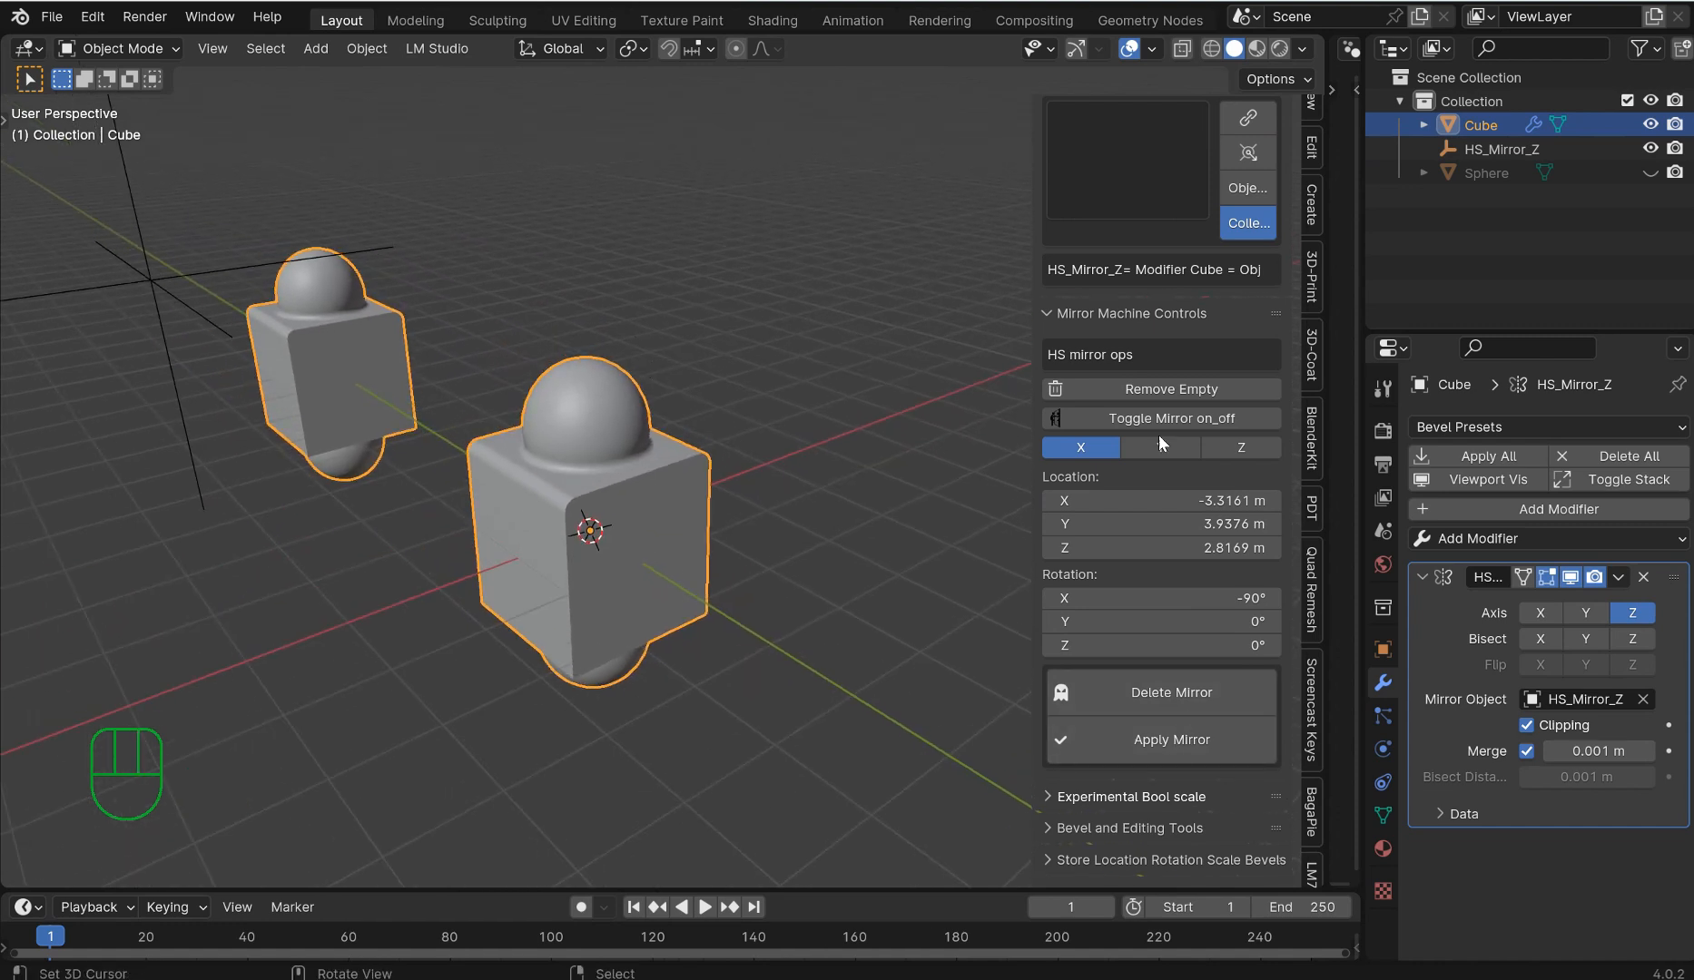
{"action": "left_click", "coordinate": [697, 347]}
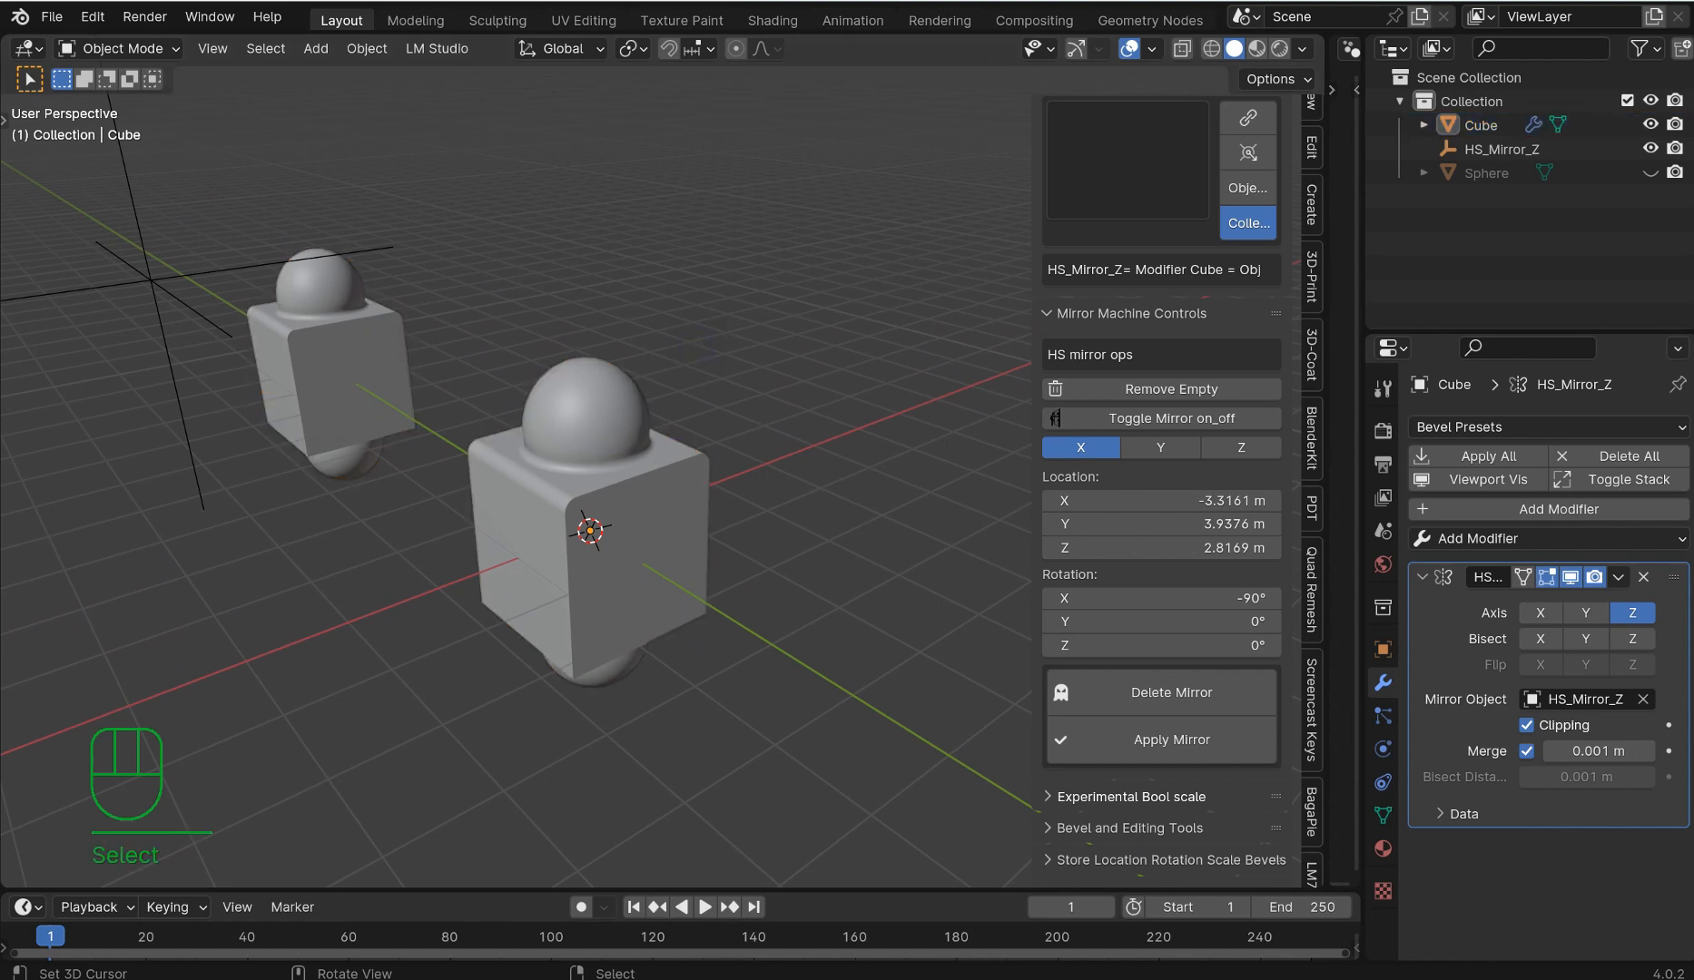
{"action": "left_click", "coordinate": [4, 289]}
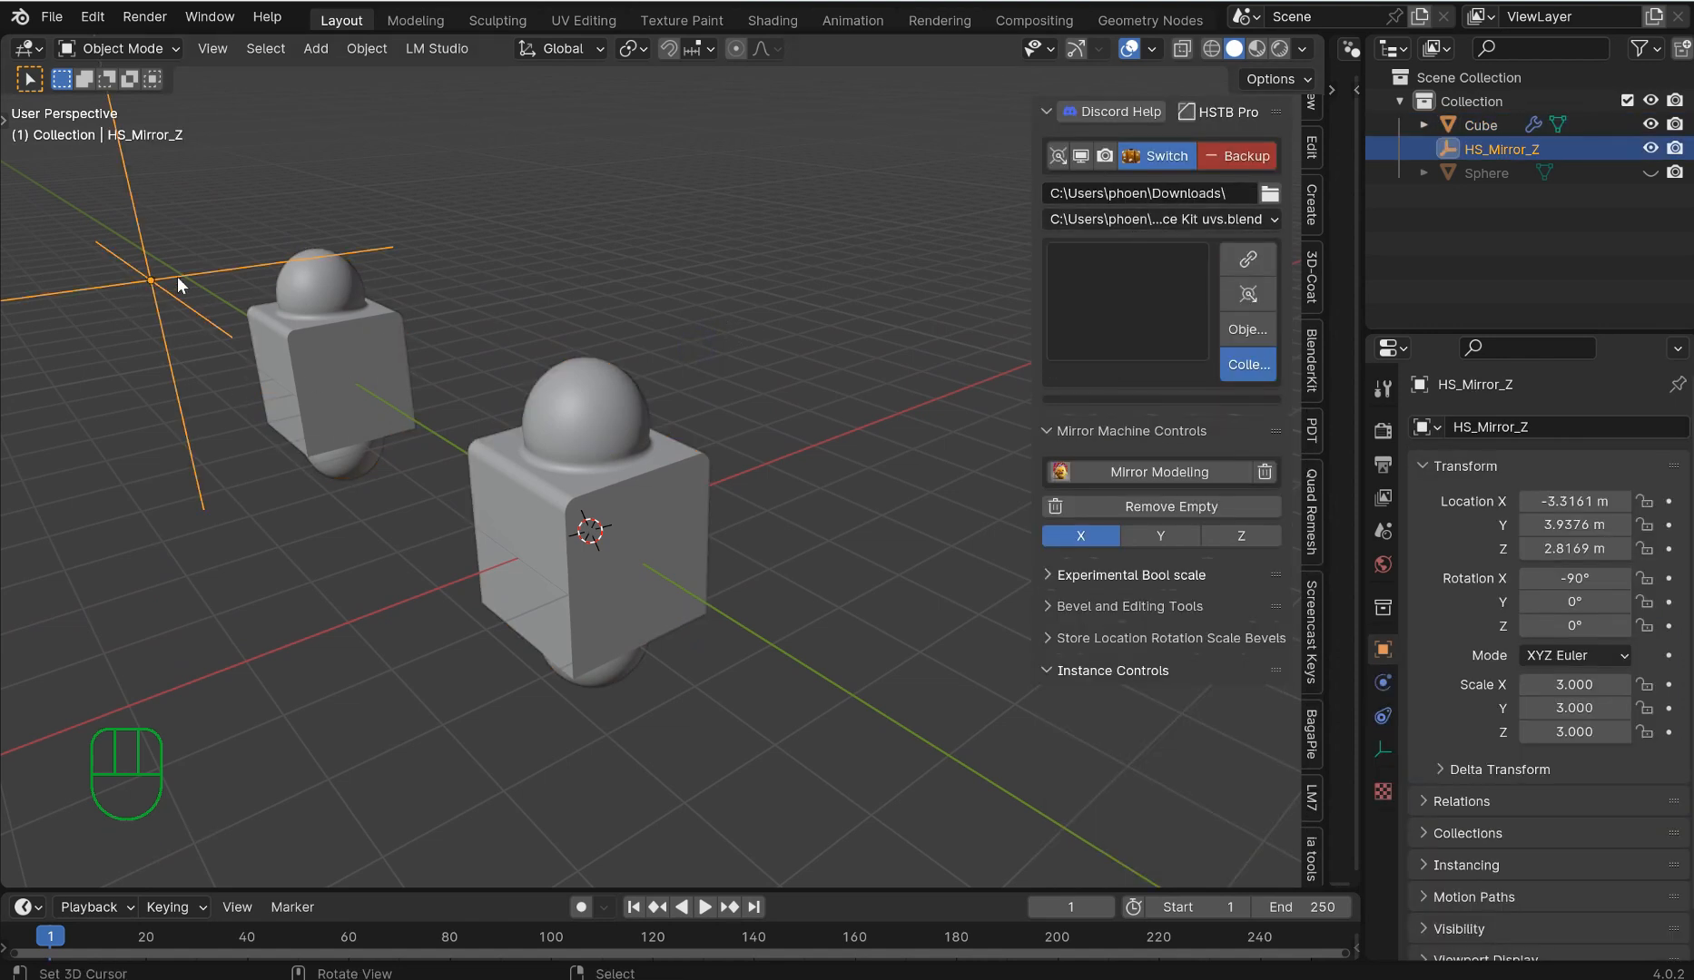
Draw a small box on the cube's side face with Add Cube and mirror it about the existing mirror empty using Mirror Modeling.
{"action": "middle_click_drag", "start_coordinate": [134, 352], "coordinate": [159, 360]}
{"action": "key", "text": "t"}
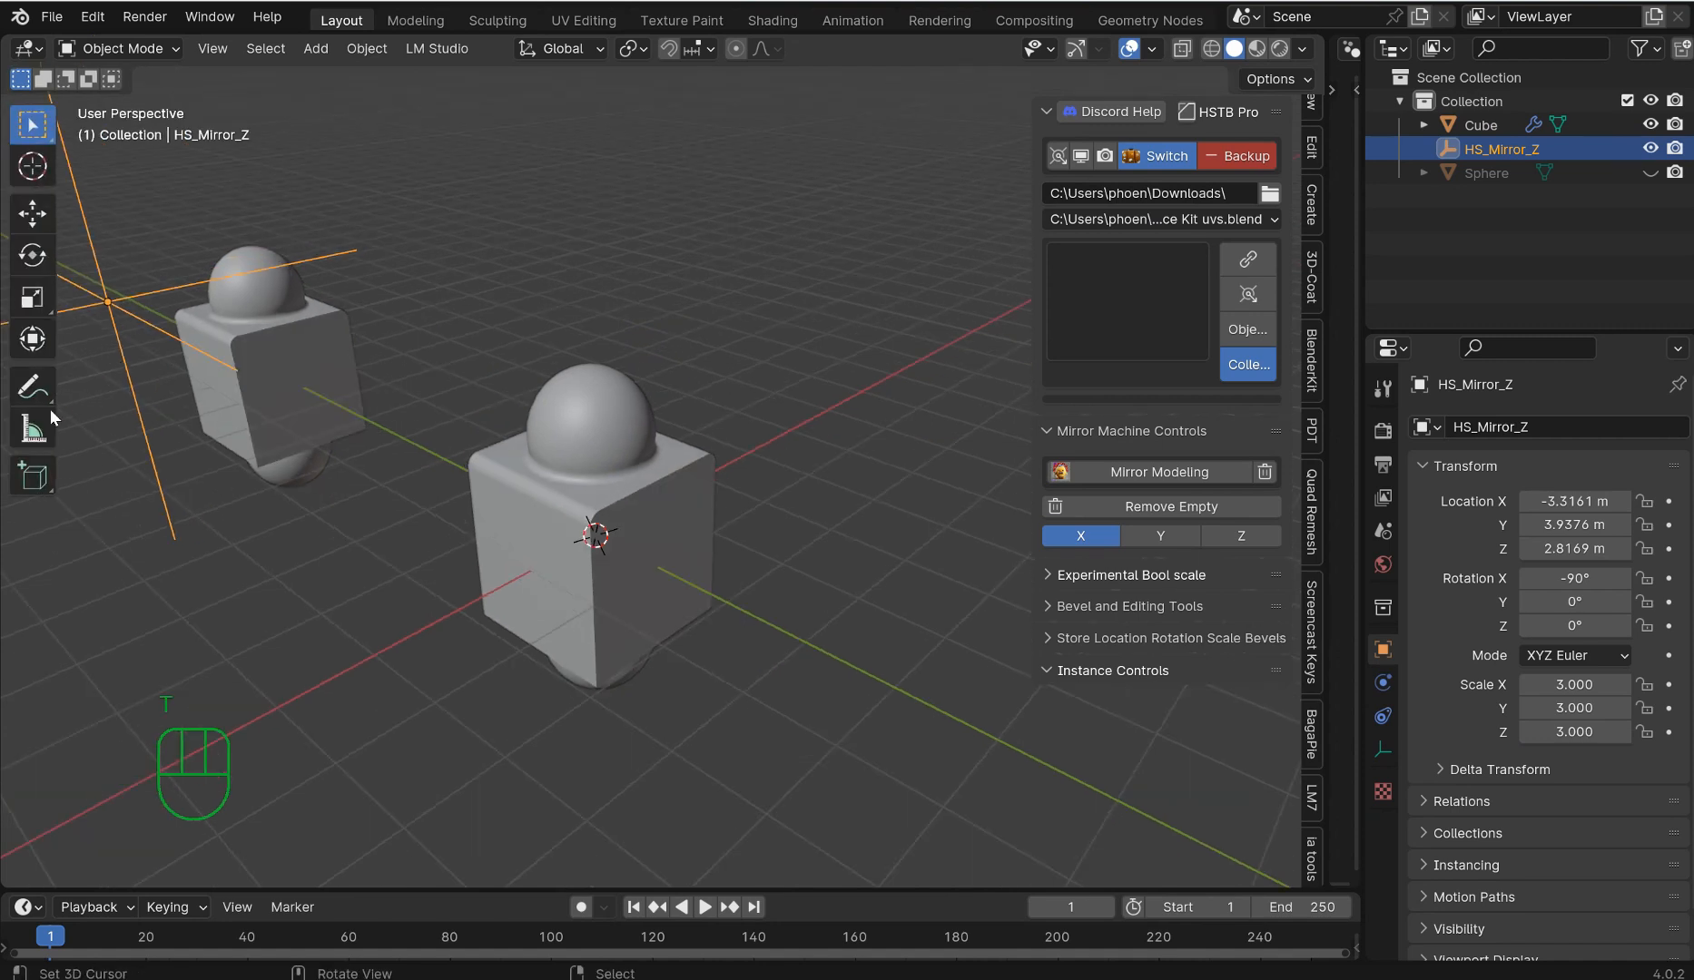
{"action": "left_click", "coordinate": [33, 475]}
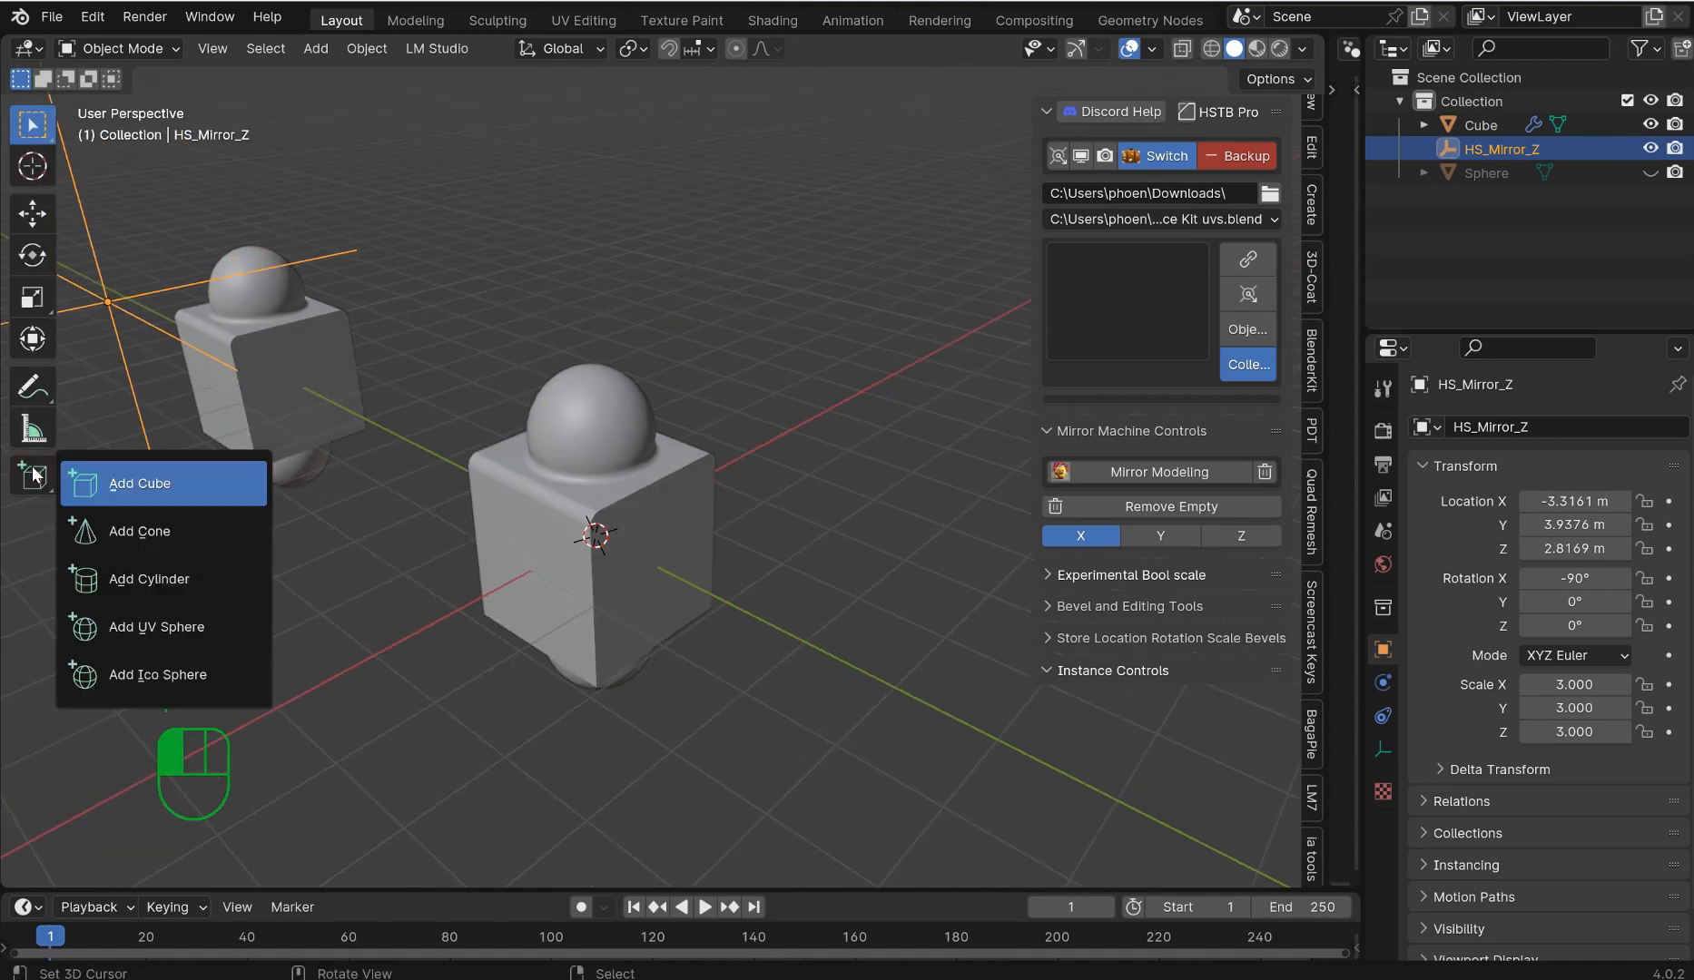
{"action": "left_click", "coordinate": [168, 486]}
{"action": "left_click_drag", "start_coordinate": [650, 512], "coordinate": [696, 548]}
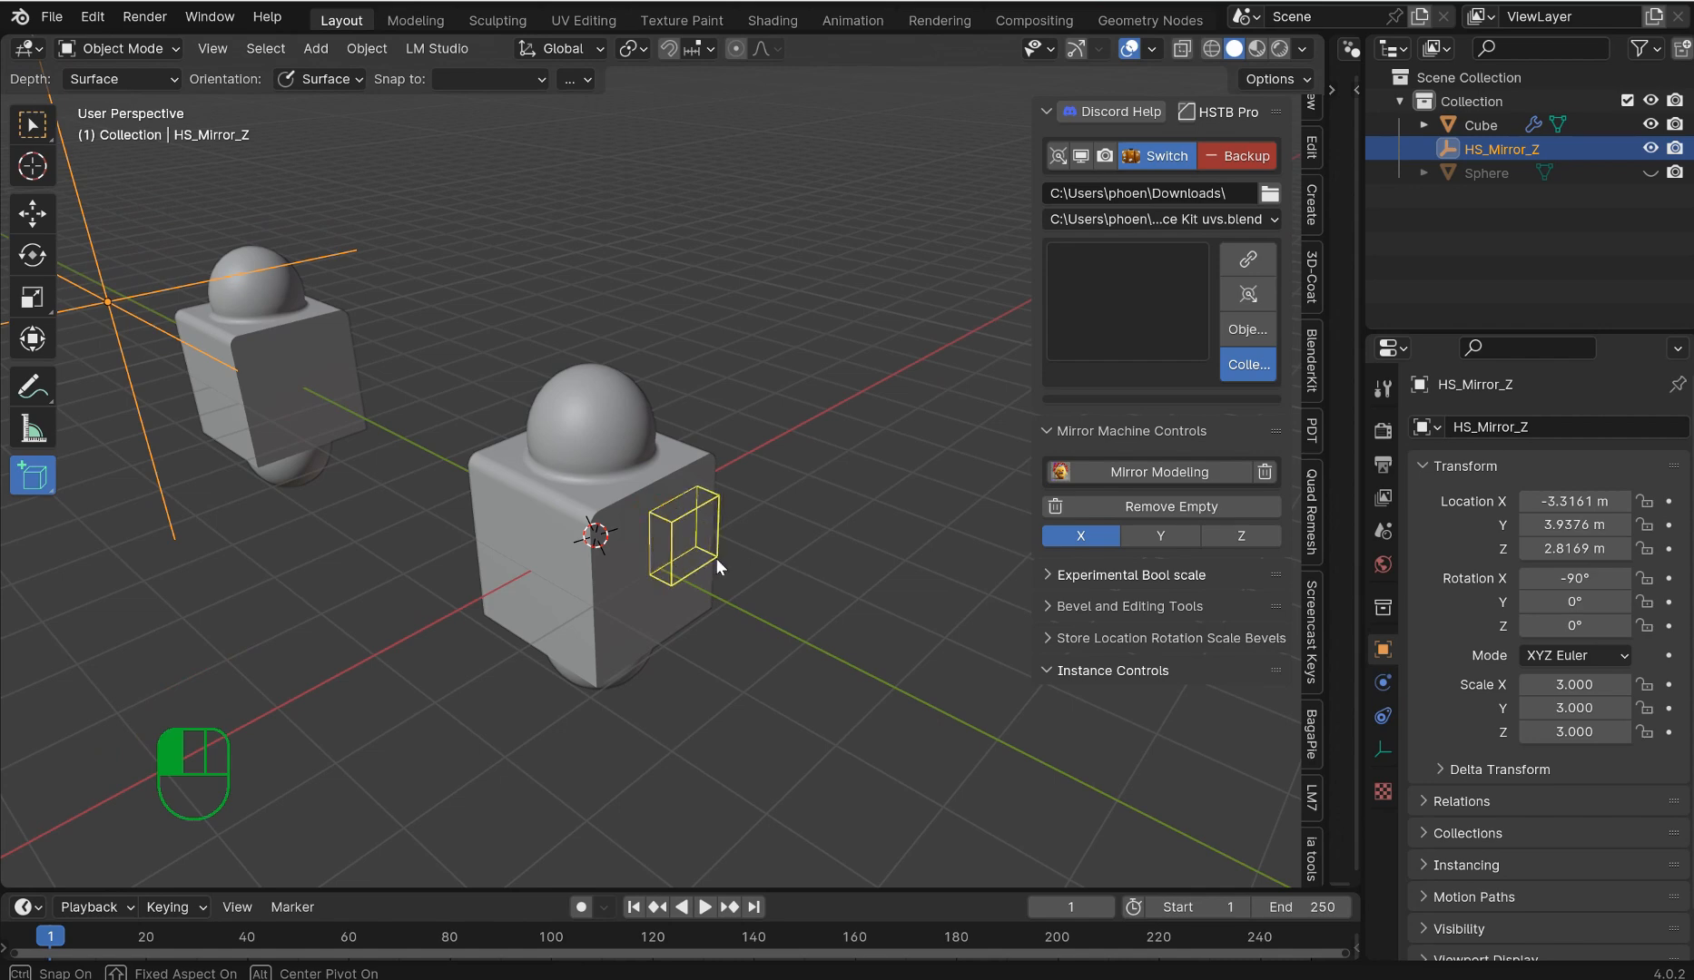
{"action": "left_click", "coordinate": [716, 562]}
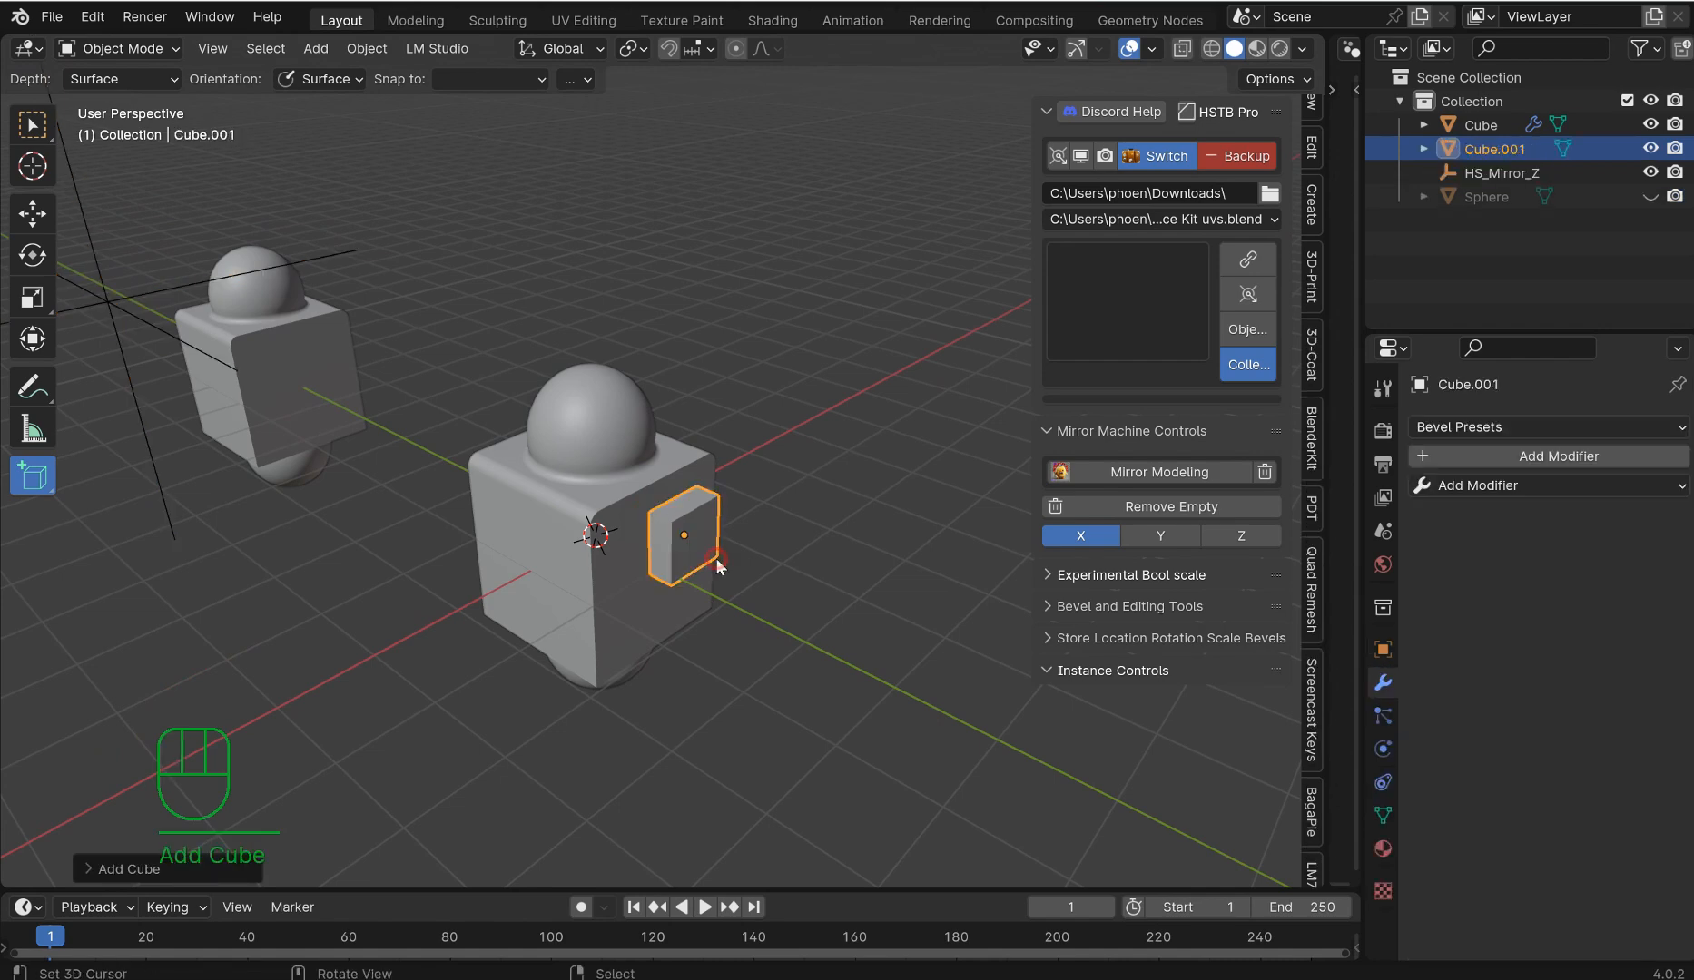
{"action": "left_click", "coordinate": [1137, 472]}
{"action": "middle_click_drag", "start_coordinate": [674, 436], "coordinate": [679, 434]}
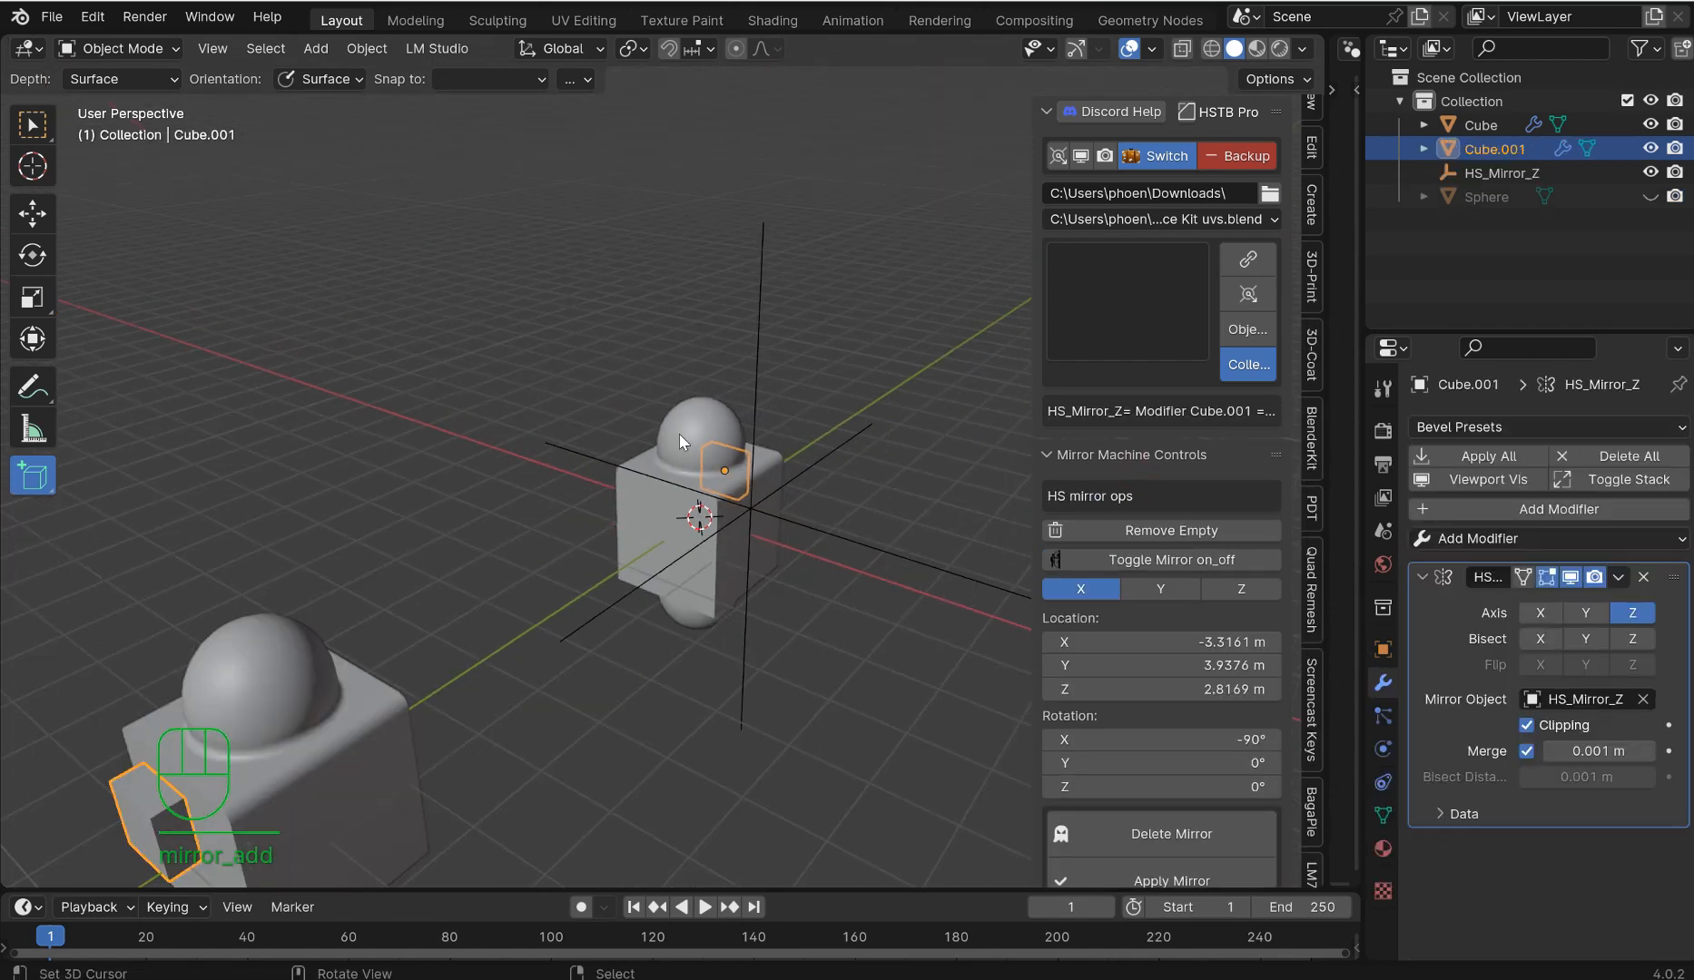
Try moving the shared mirror empty to see how both mirrored objects follow it.
{"action": "scroll", "coordinate": [679, 434], "scroll_direction": "down", "scroll_amount": 3}
{"action": "left_click", "coordinate": [673, 396]}
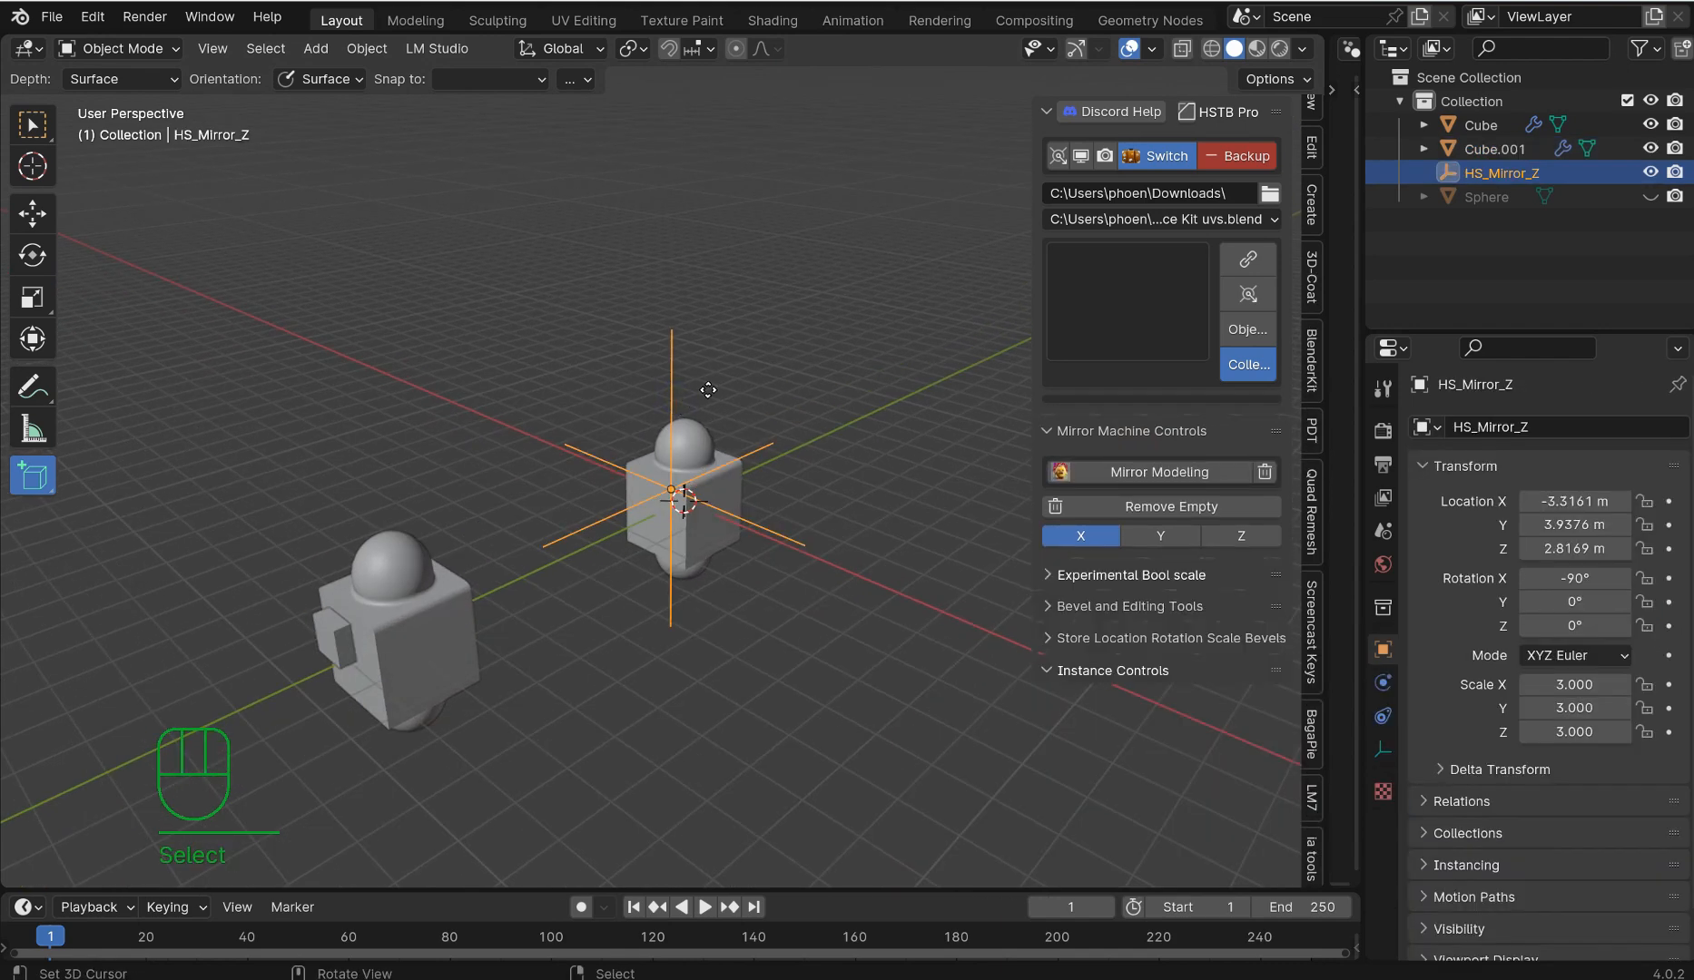
{"action": "key", "text": "g"}
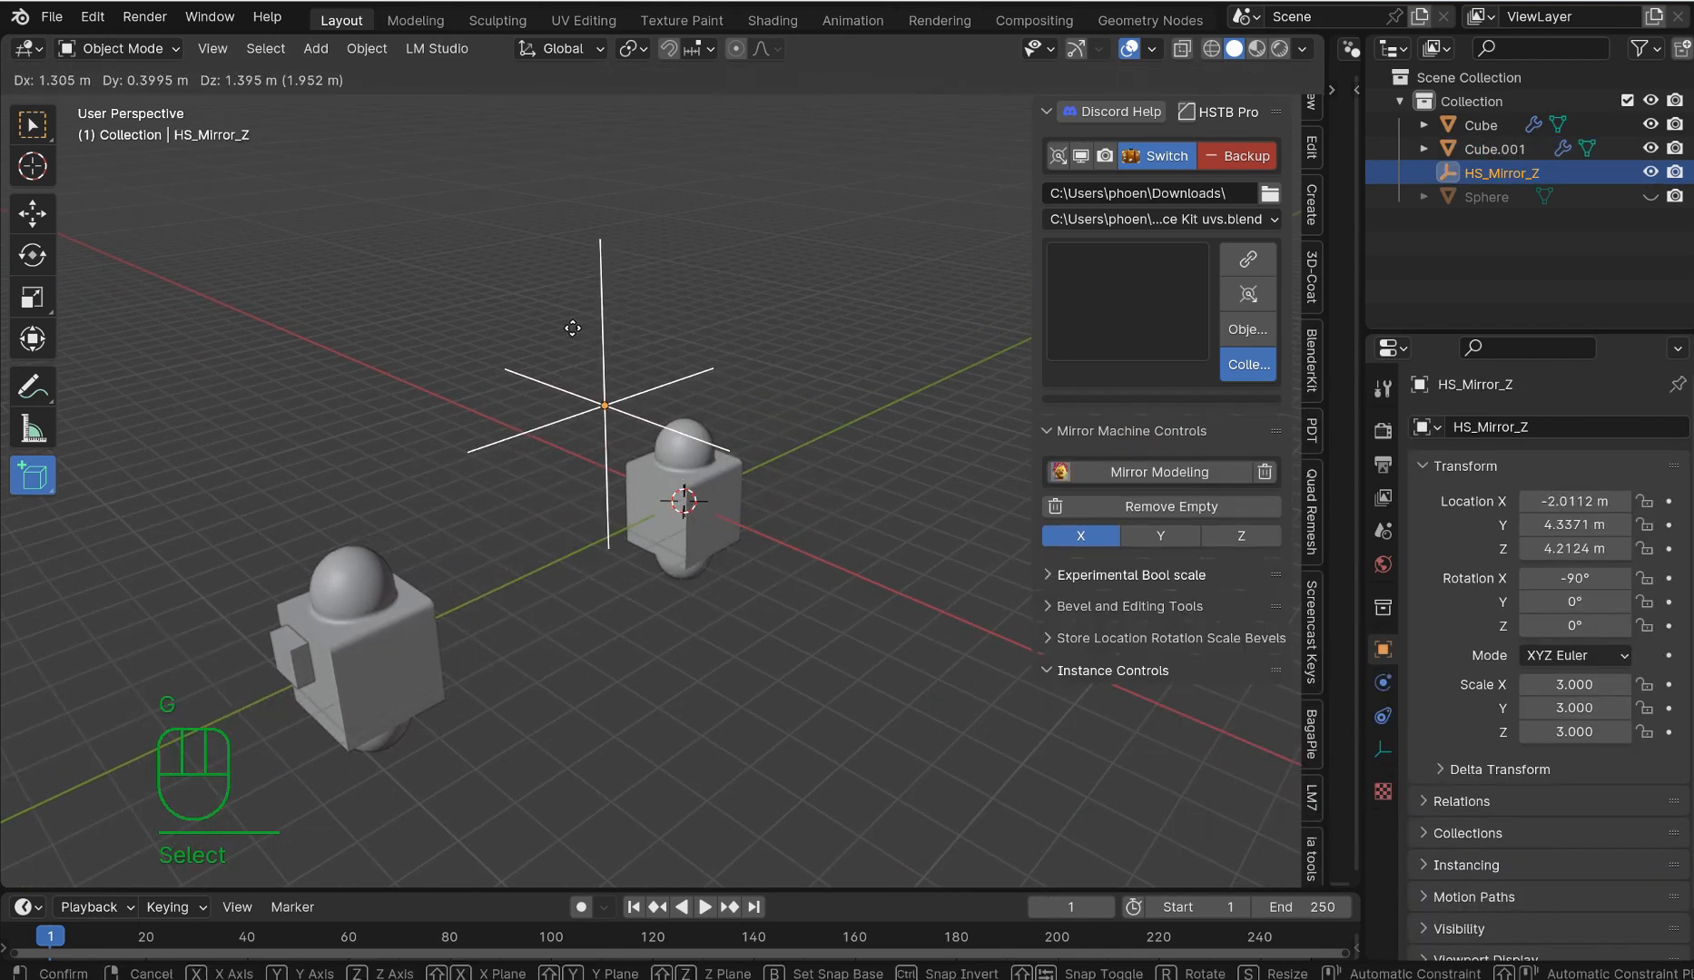
{"action": "left_click", "coordinate": [681, 354]}
Apply the Mirror Machine mirror on the domed cube.
{"action": "middle_click_drag", "start_coordinate": [682, 352], "coordinate": [635, 444]}
{"action": "left_click", "coordinate": [661, 495]}
{"action": "scroll", "coordinate": [662, 497], "scroll_direction": "up", "scroll_amount": 4}
{"action": "scroll", "coordinate": [1138, 707], "scroll_direction": "down", "scroll_amount": 2}
{"action": "scroll", "coordinate": [1144, 722], "scroll_direction": "down", "scroll_amount": 1}
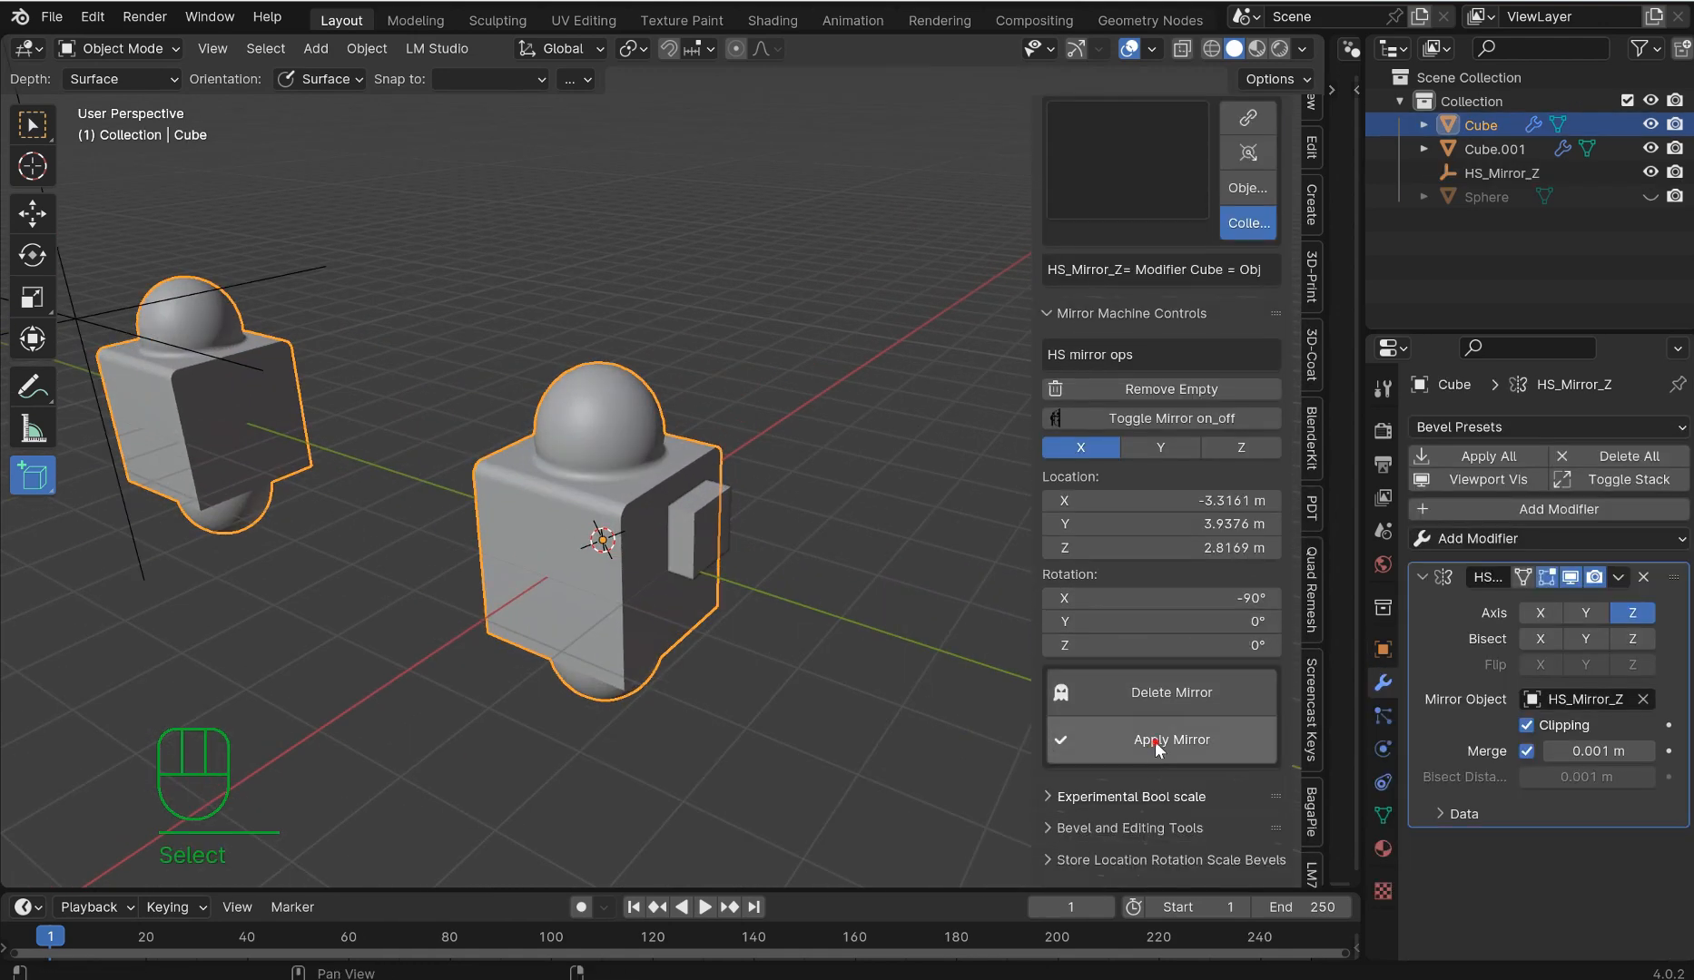
{"action": "left_click", "coordinate": [1156, 741]}
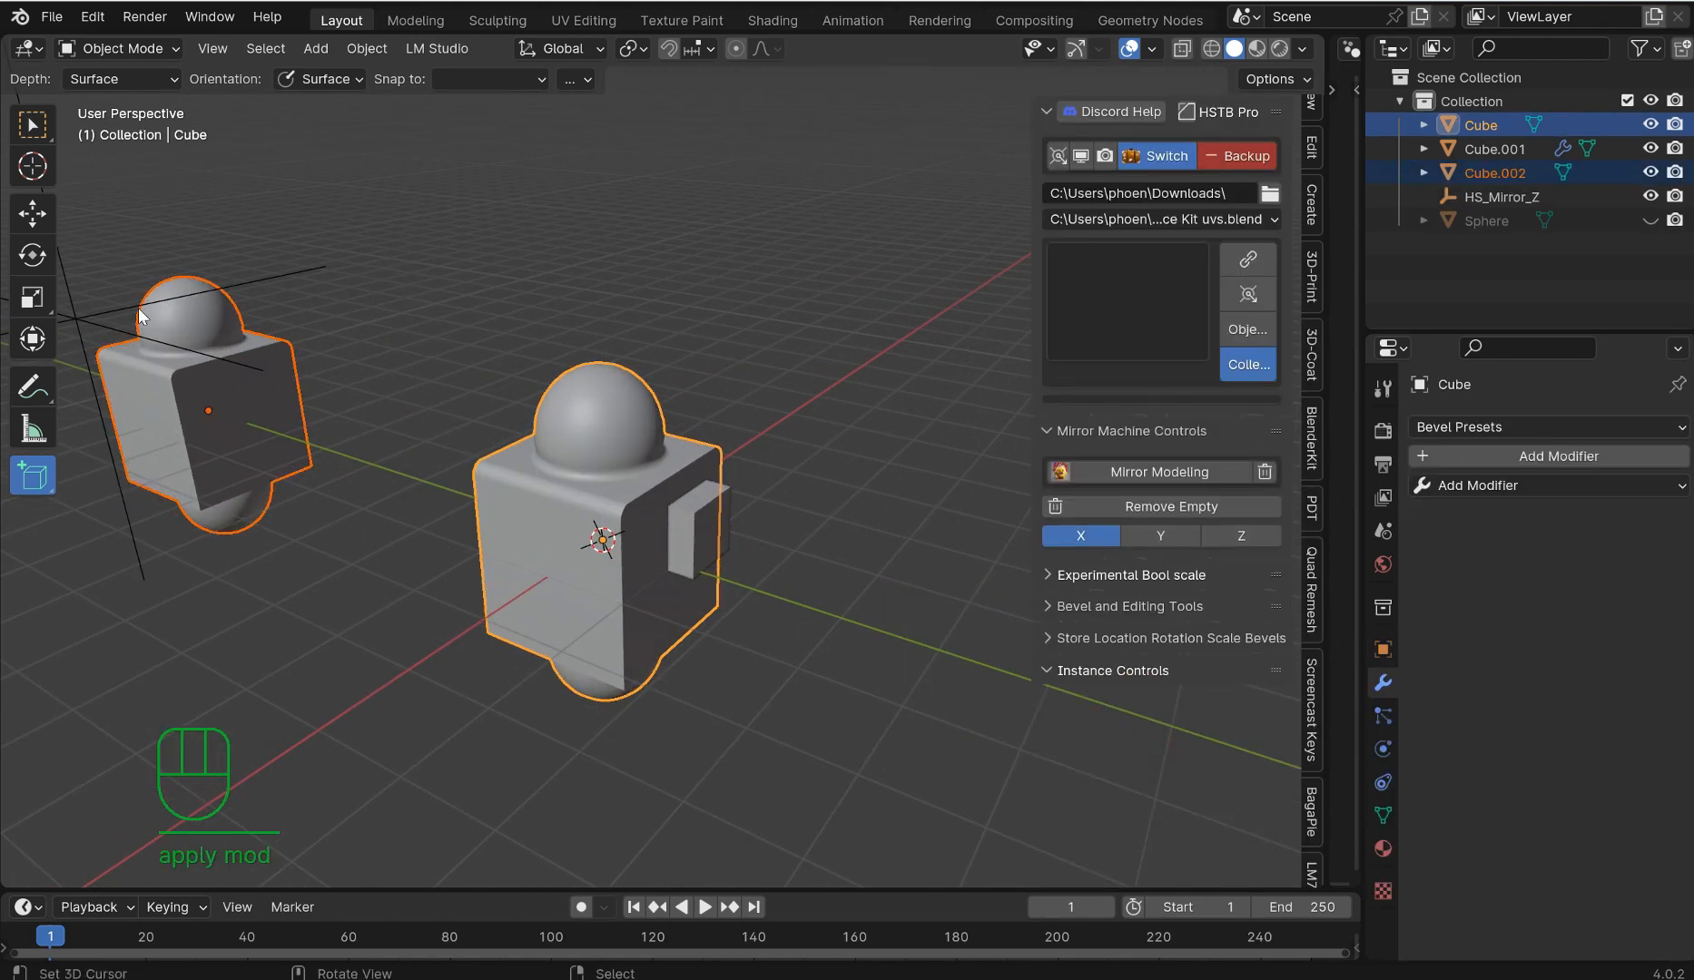
Try moving the mirror empty again to check whether the domed cube's applied copy still responds.
{"action": "left_click", "coordinate": [107, 316]}
{"action": "key", "text": "g"}
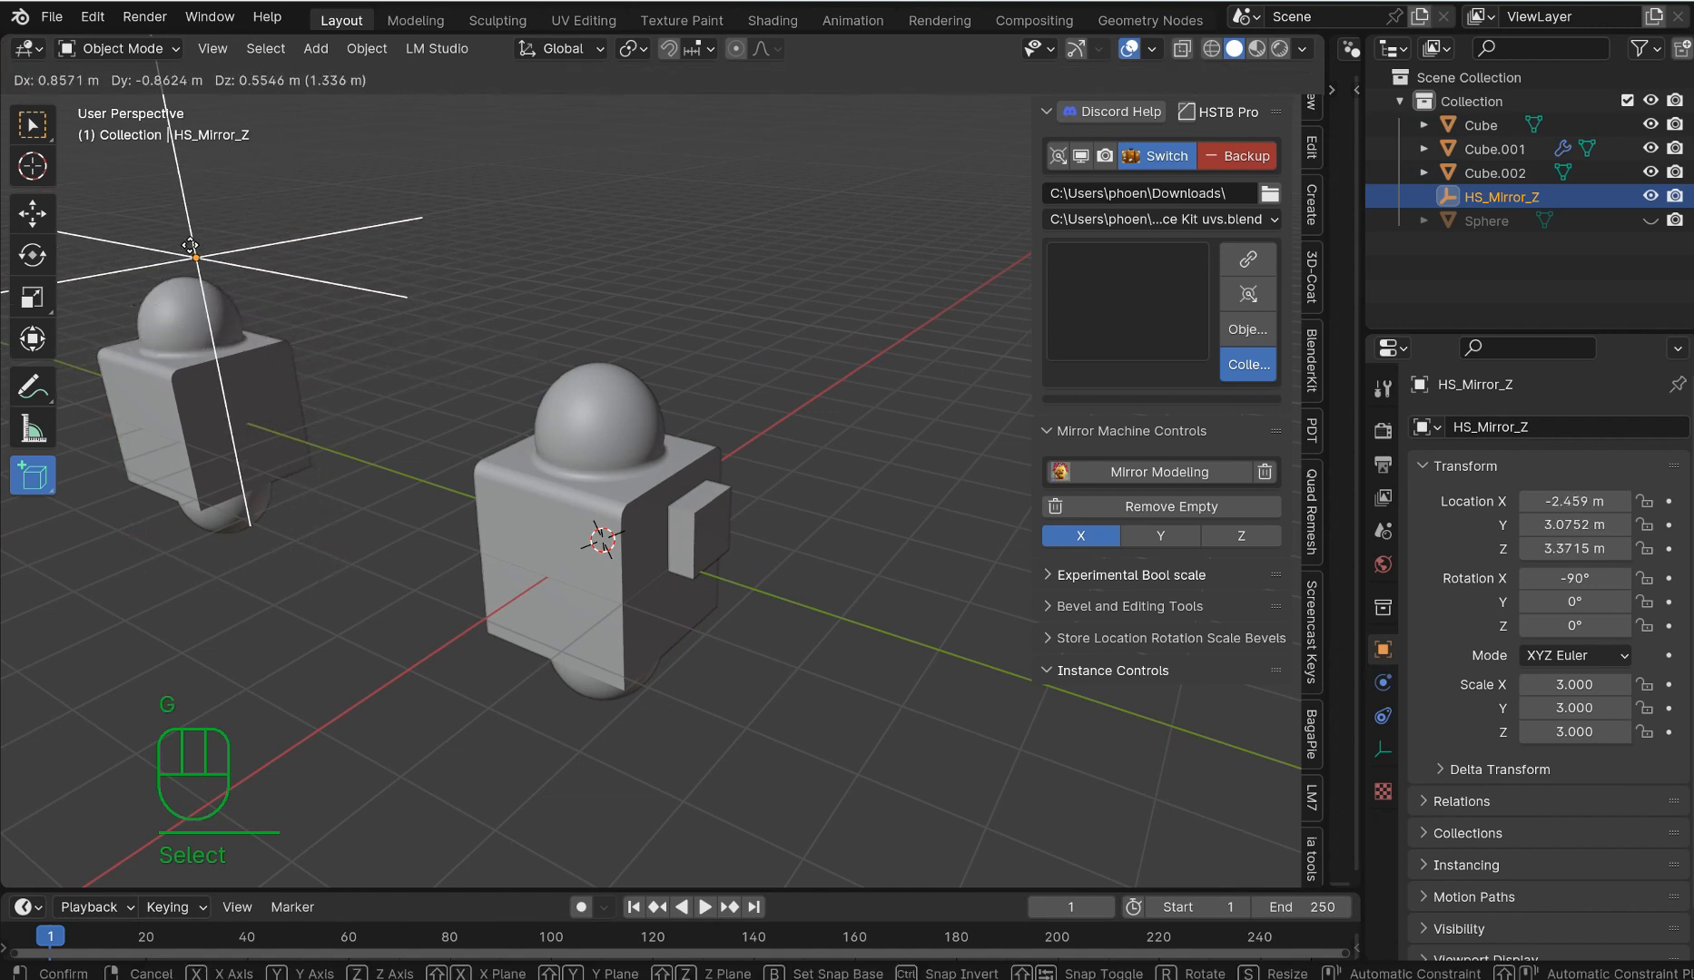
{"action": "left_click", "coordinate": [65, 301]}
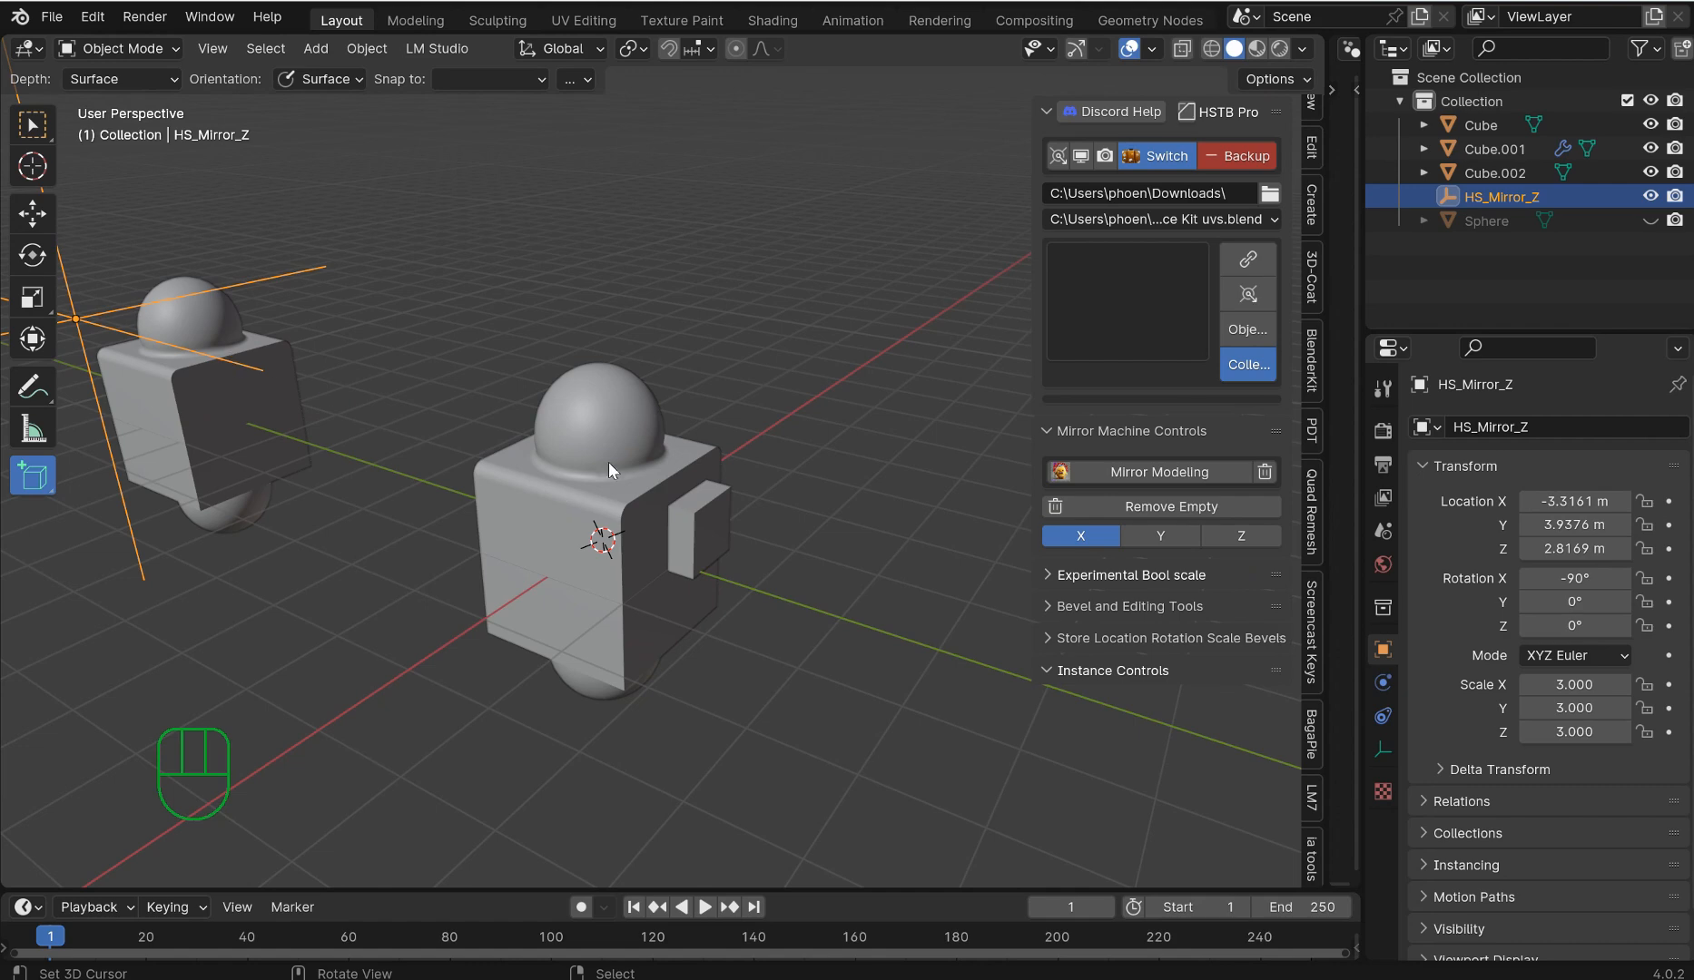
Select the mirrored small box and toggle its mirror off and on.
{"action": "right_click", "coordinate": [717, 540]}
{"action": "scroll", "coordinate": [828, 540], "scroll_direction": "down", "scroll_amount": 3}
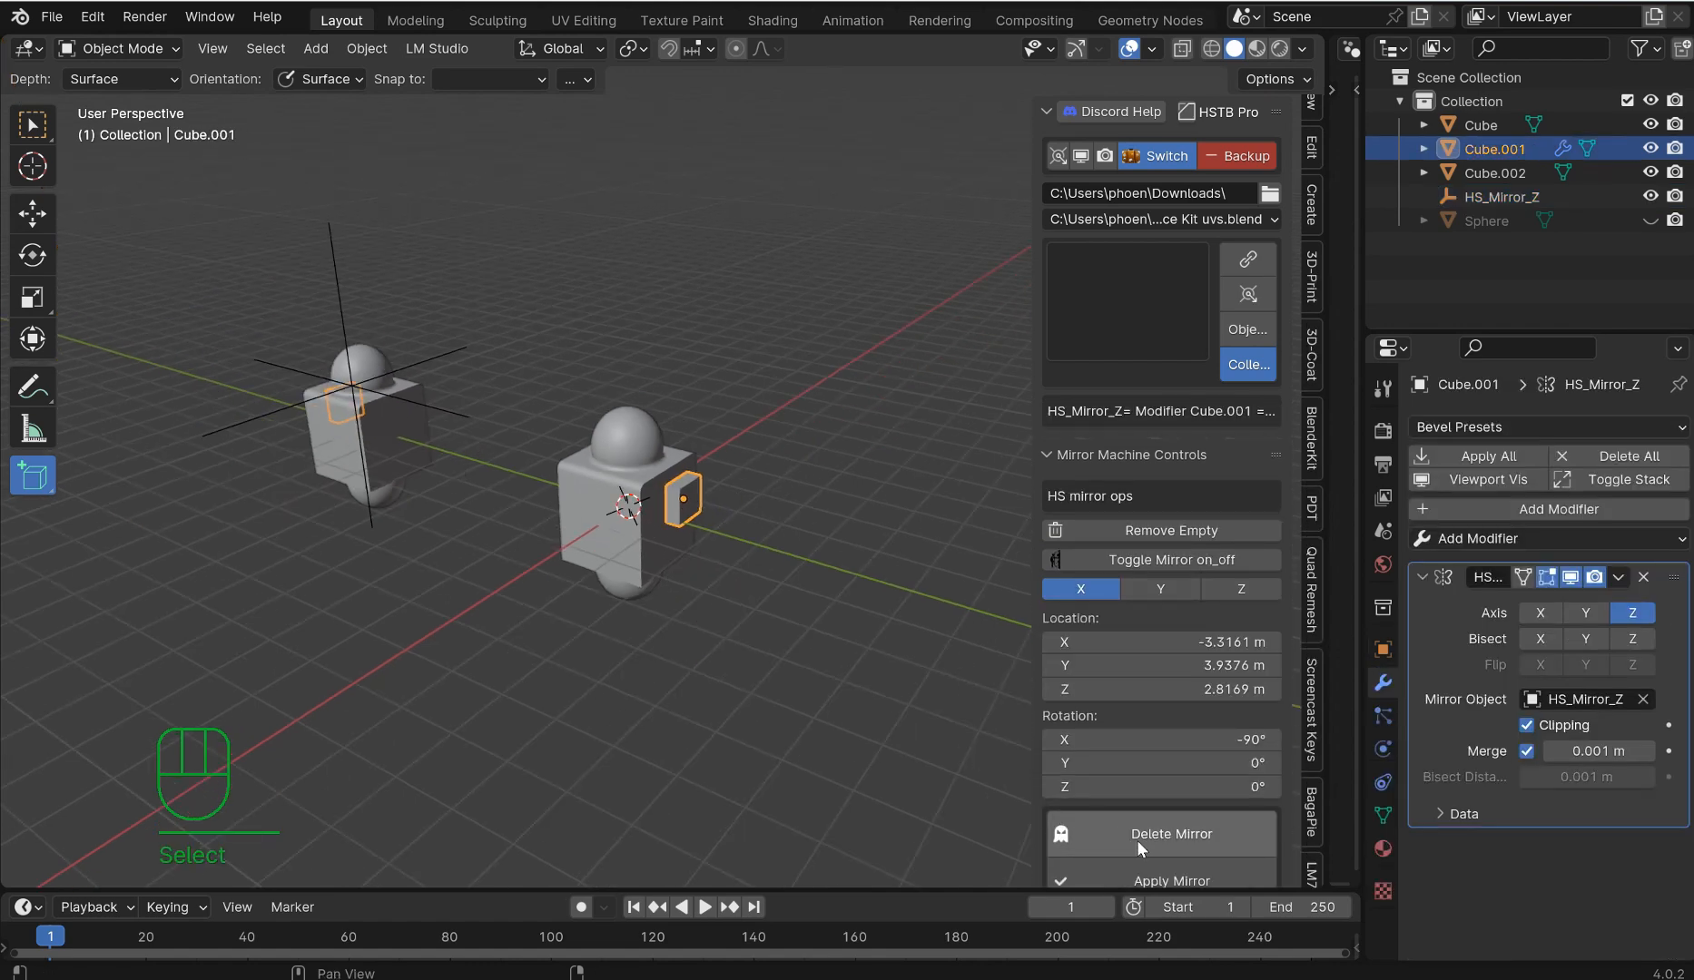
{"action": "scroll", "coordinate": [1137, 842], "scroll_direction": "down", "scroll_amount": 3}
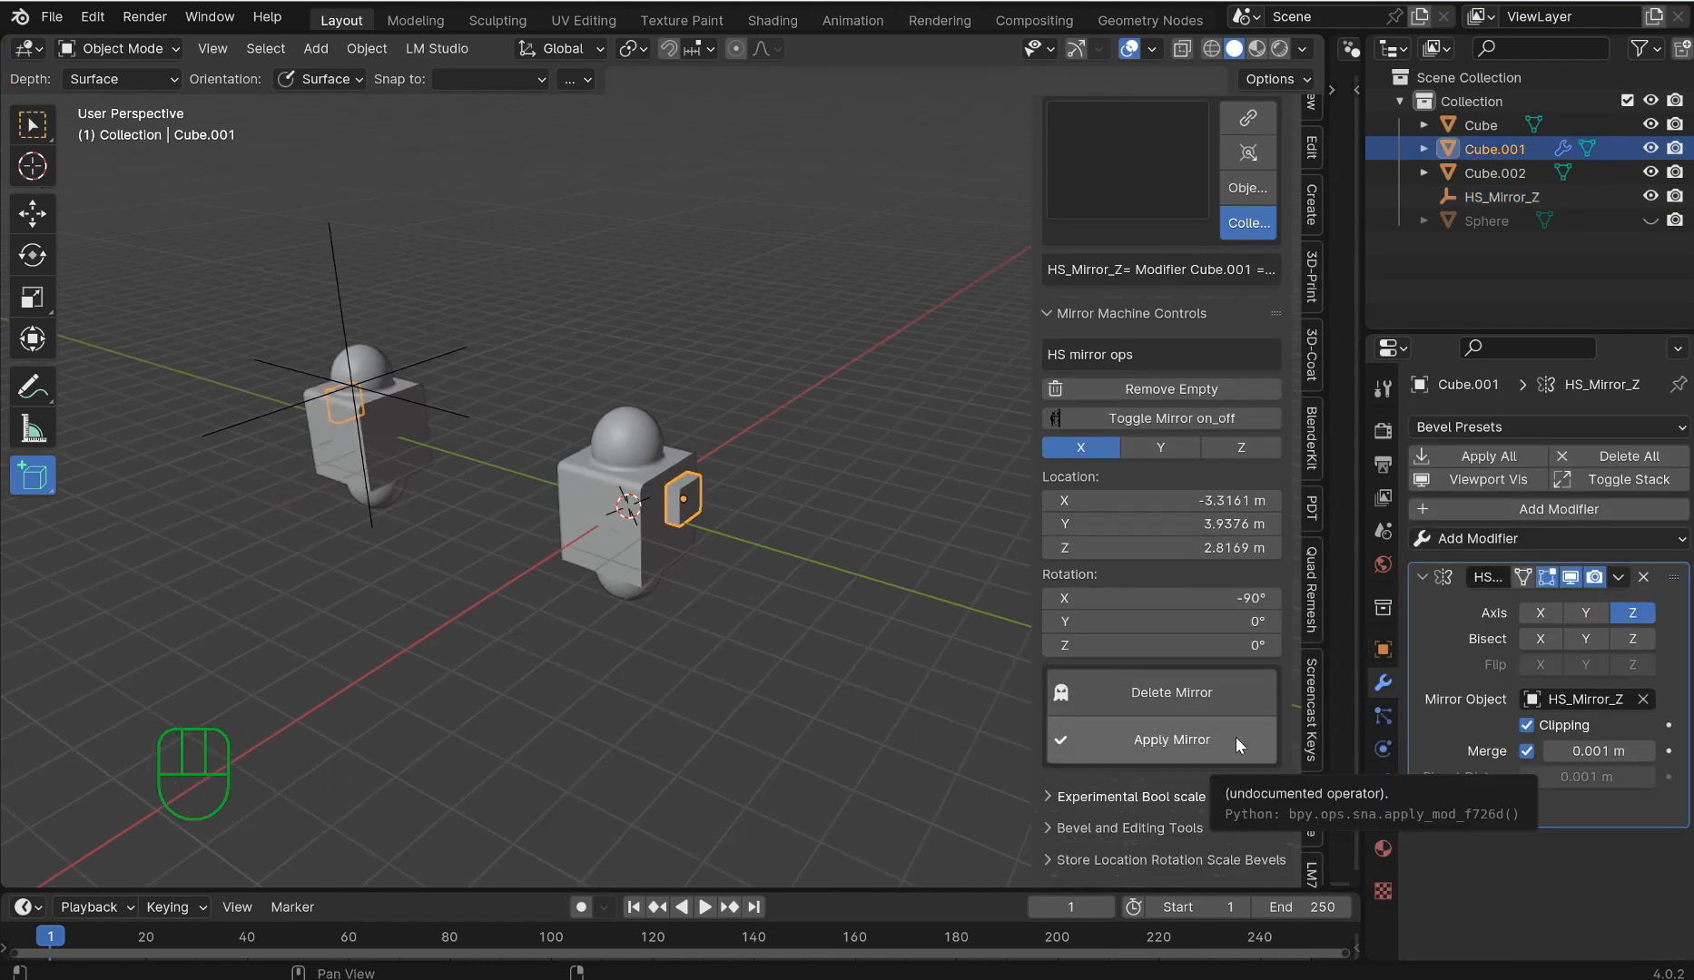
{"action": "left_click", "coordinate": [1185, 420]}
{"action": "left_click", "coordinate": [1185, 420]}
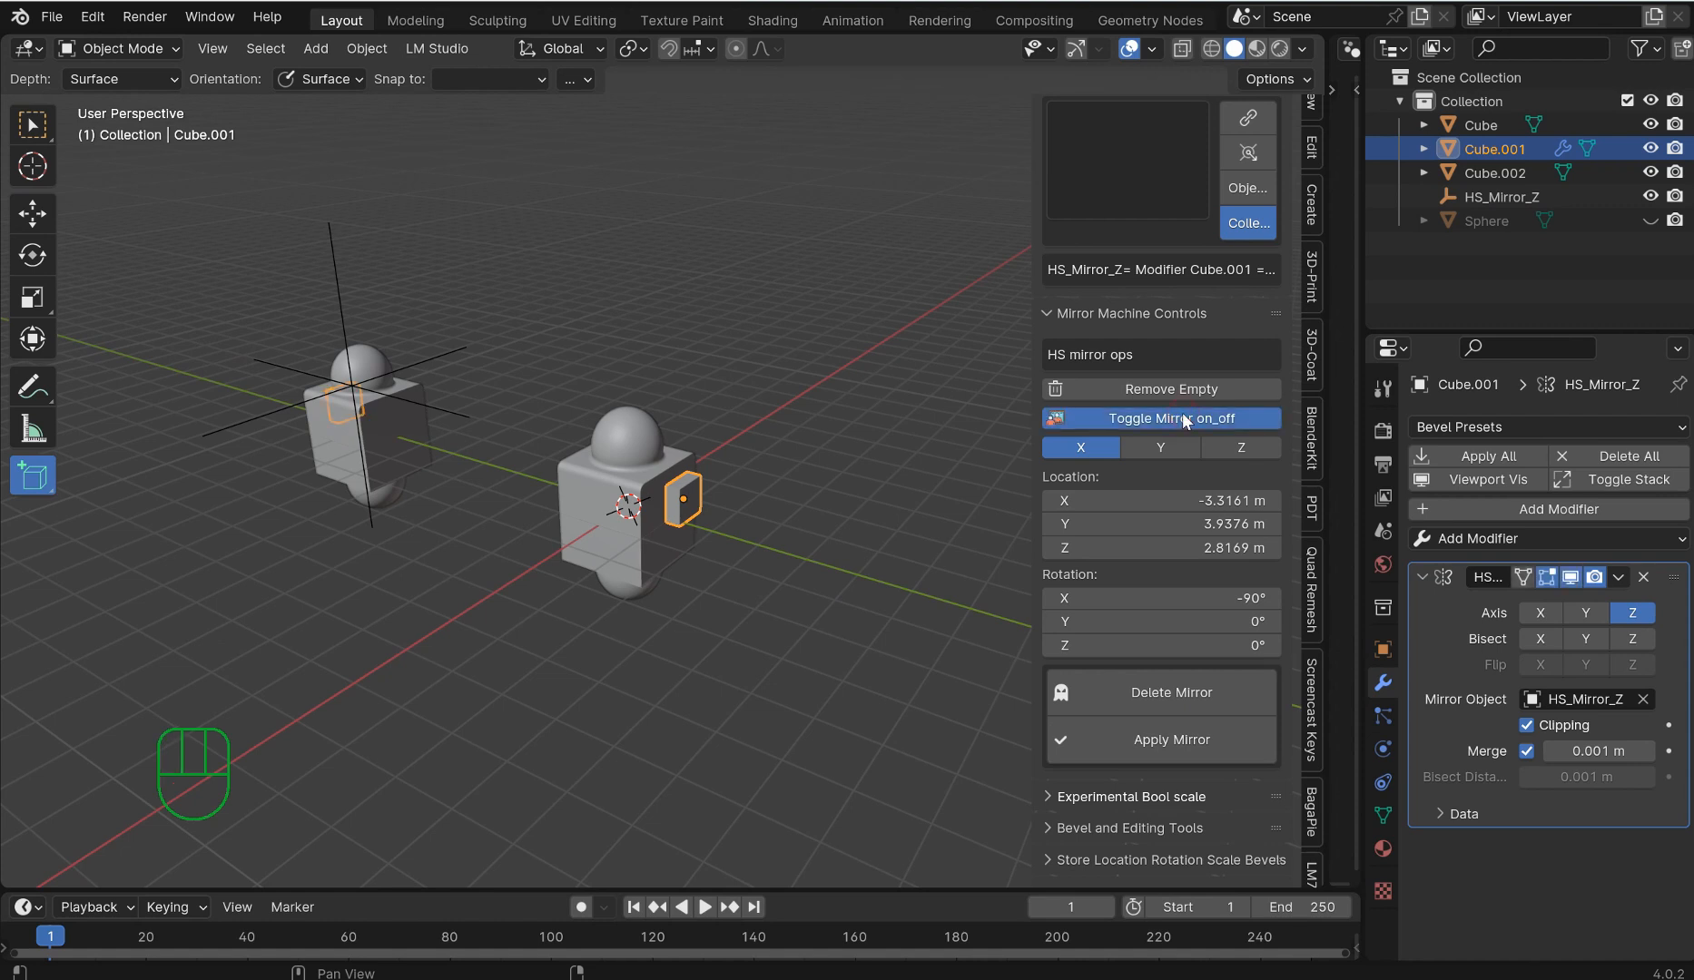
Cycle the small box's mirror axis through X, Y and Z, ending on Z, and delete its mirror with the empty.
{"action": "left_click", "coordinate": [1169, 447]}
{"action": "left_click", "coordinate": [1242, 449]}
{"action": "left_click", "coordinate": [1098, 448]}
{"action": "left_click", "coordinate": [1149, 453]}
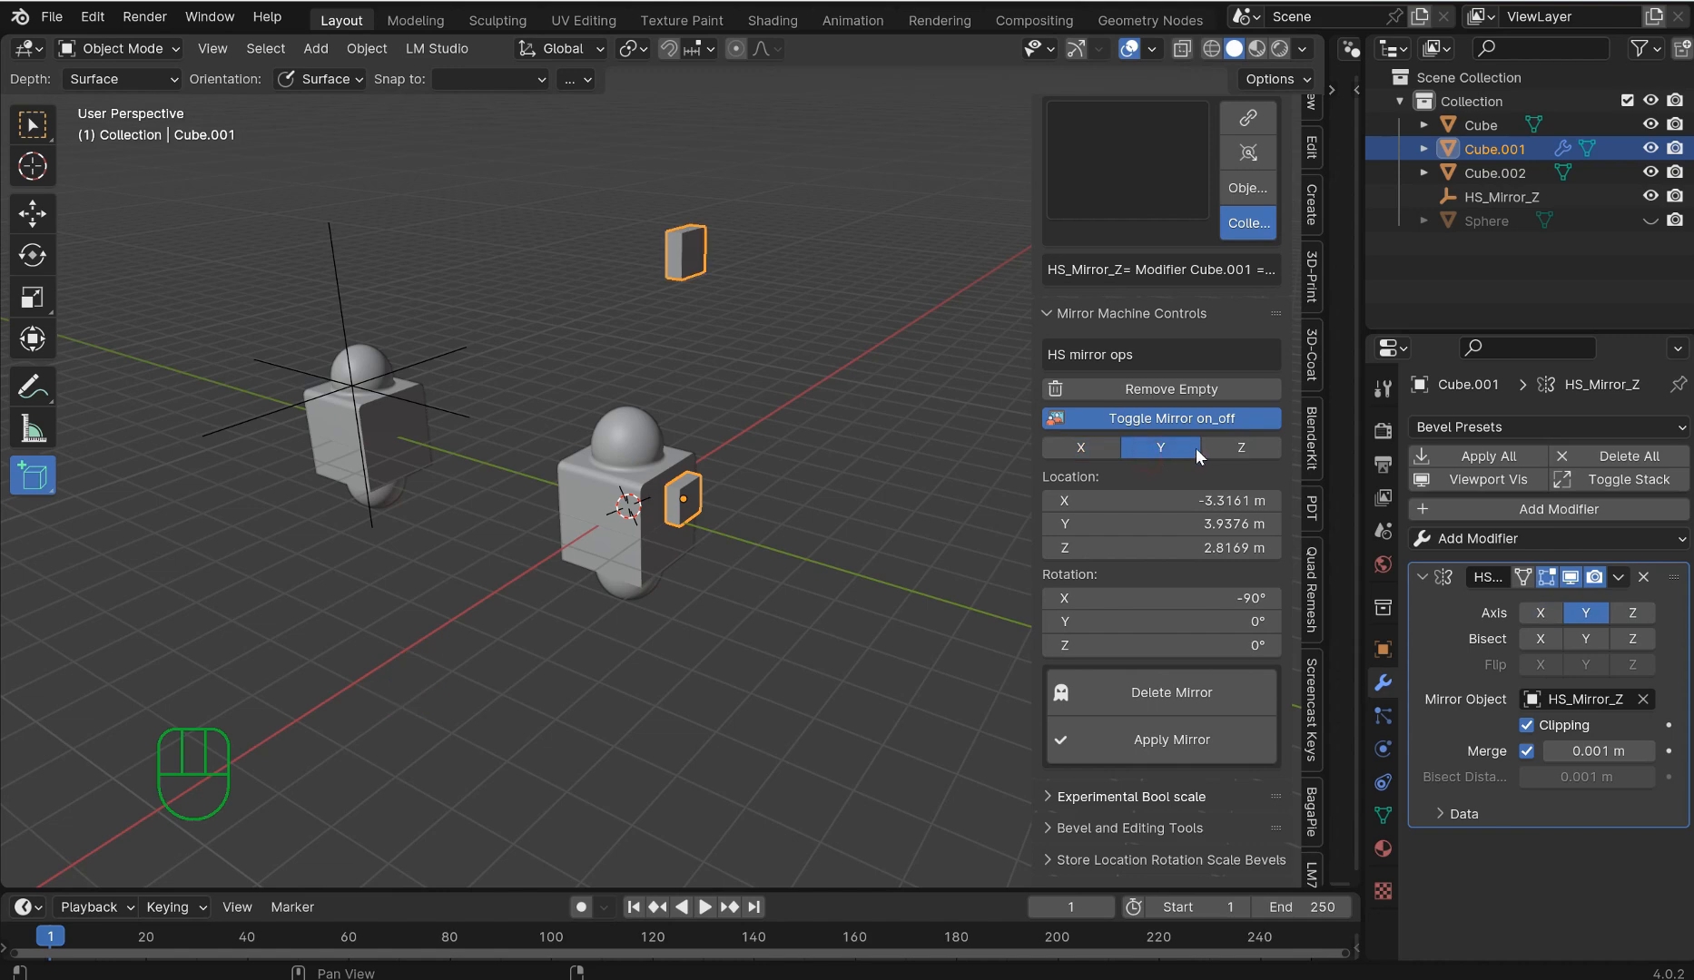
{"action": "left_click", "coordinate": [1246, 446]}
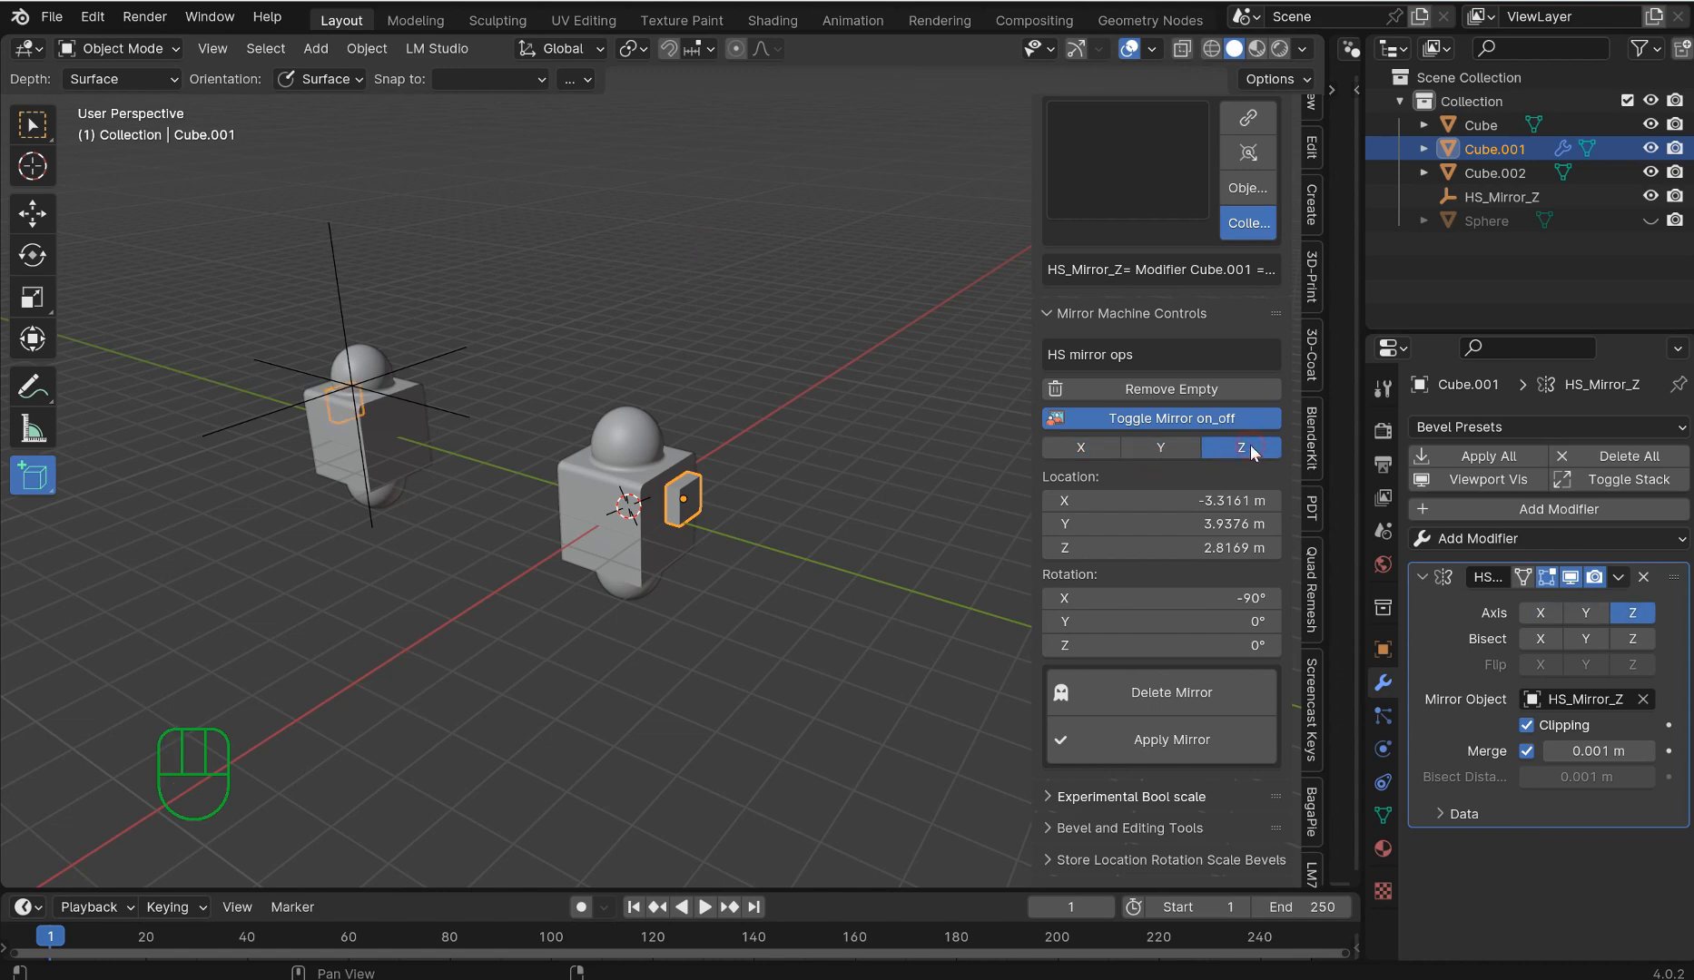
{"action": "left_click", "coordinate": [1194, 693]}
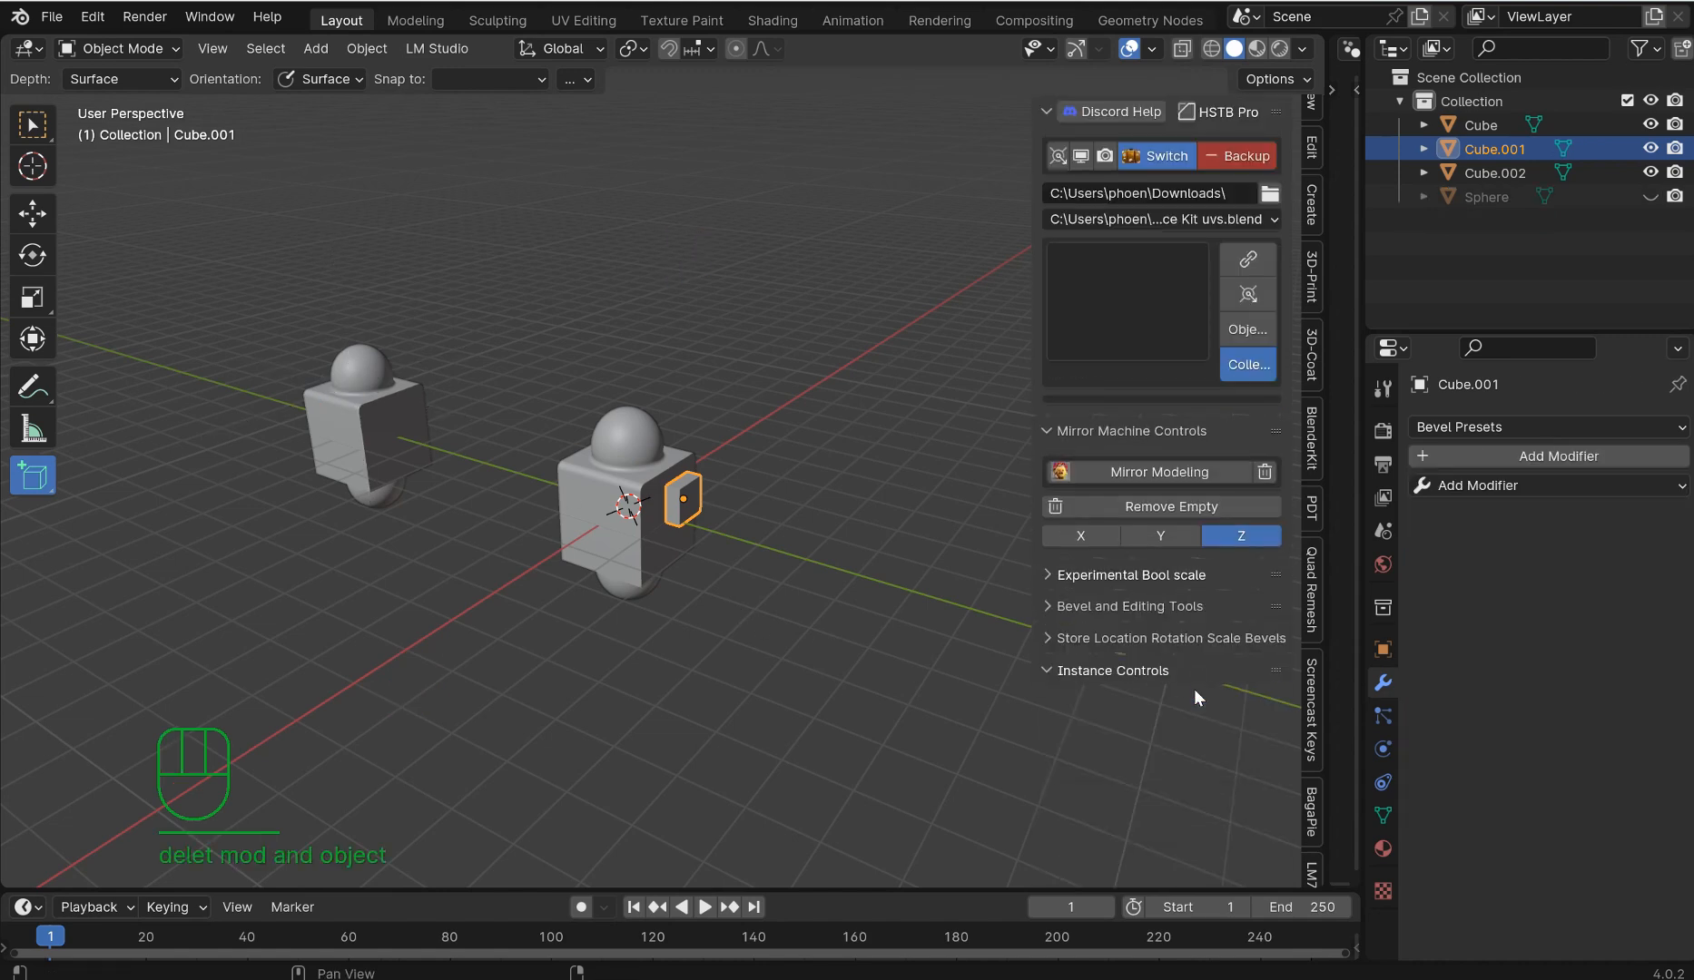
Add a Z-axis mirror to the small box with Mirror Modeling and try moving its new empty.
{"action": "left_click", "coordinate": [1128, 474]}
{"action": "key", "text": "g"}
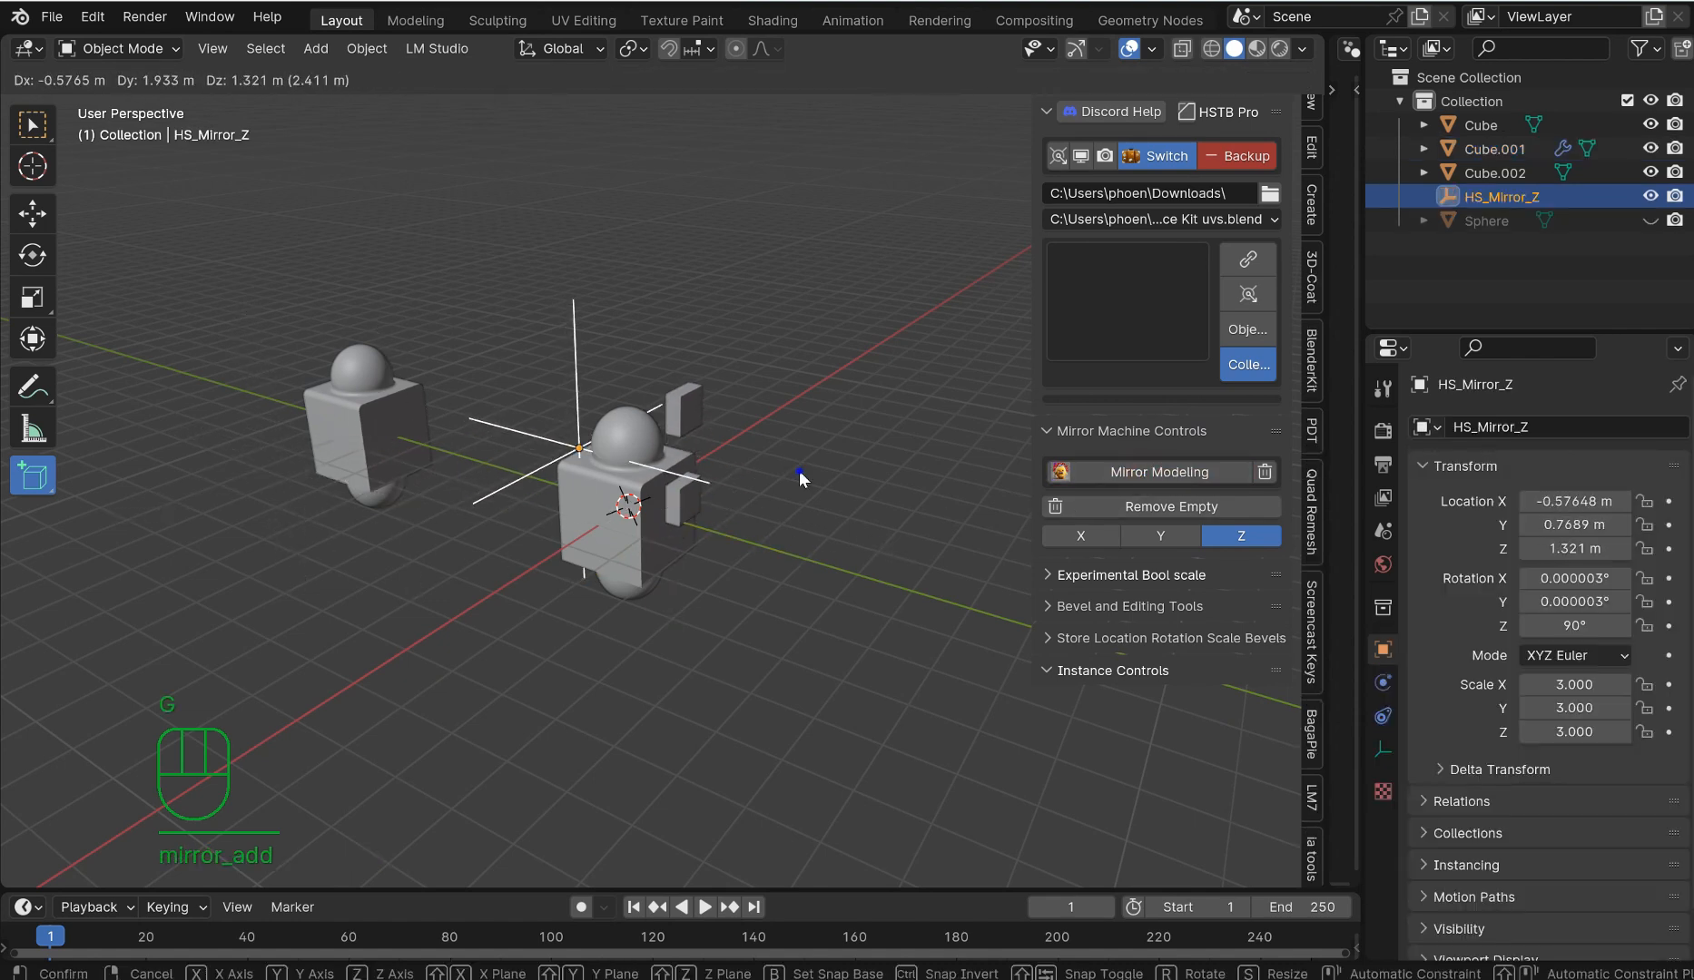
{"action": "right_click", "coordinate": [903, 472]}
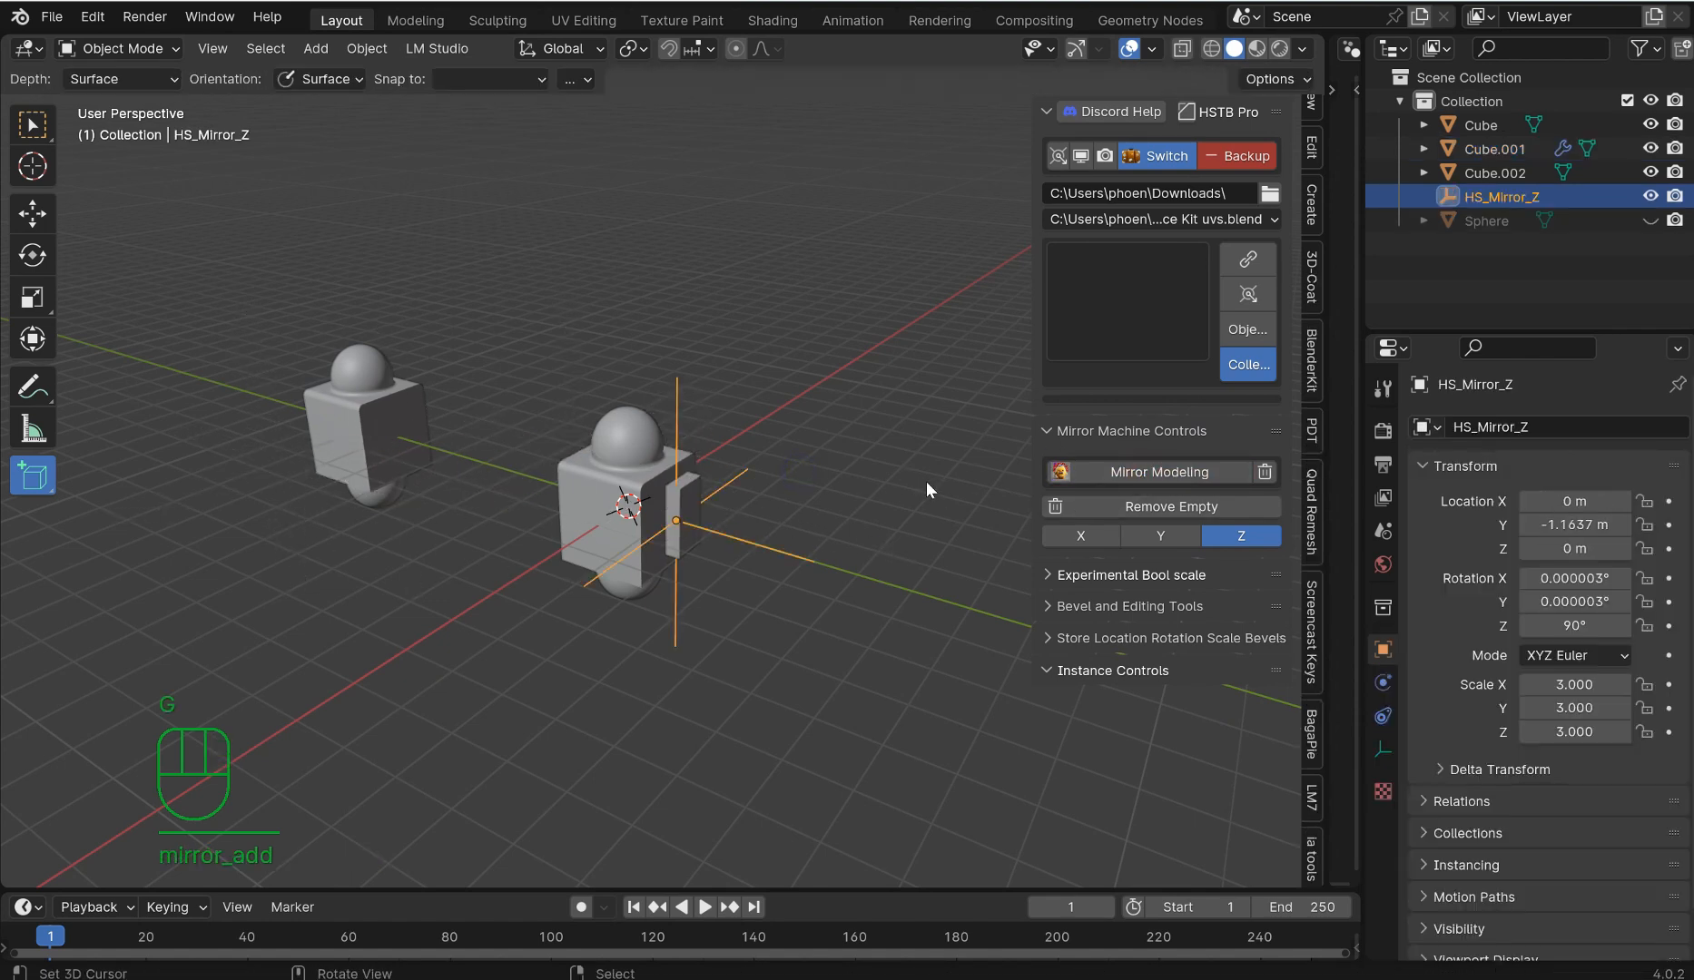
Delete the small box's new mirror together with its empty.
{"action": "left_click", "coordinate": [682, 515]}
{"action": "scroll", "coordinate": [1210, 774], "scroll_direction": "down", "scroll_amount": 2}
{"action": "scroll", "coordinate": [1209, 768], "scroll_direction": "down", "scroll_amount": 3}
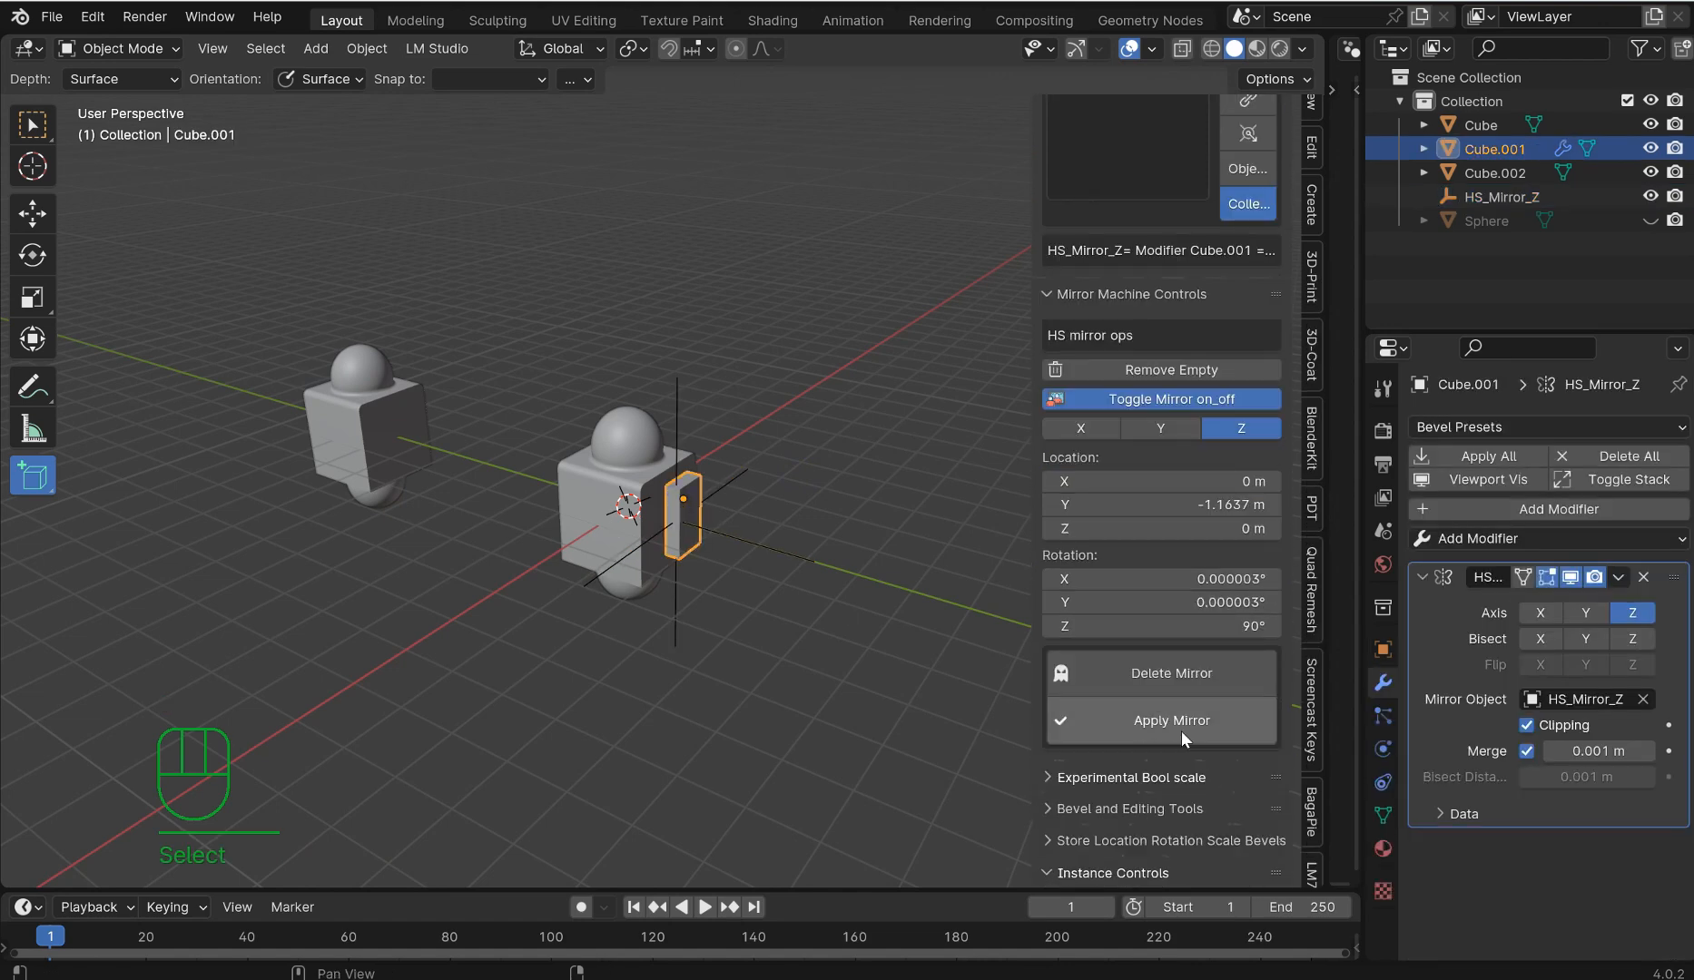
{"action": "left_click", "coordinate": [1180, 666]}
Switch HSTB from the file browser to its part preview library.
{"action": "middle_click_drag", "start_coordinate": [605, 380], "coordinate": [799, 436], "text": "shift"}
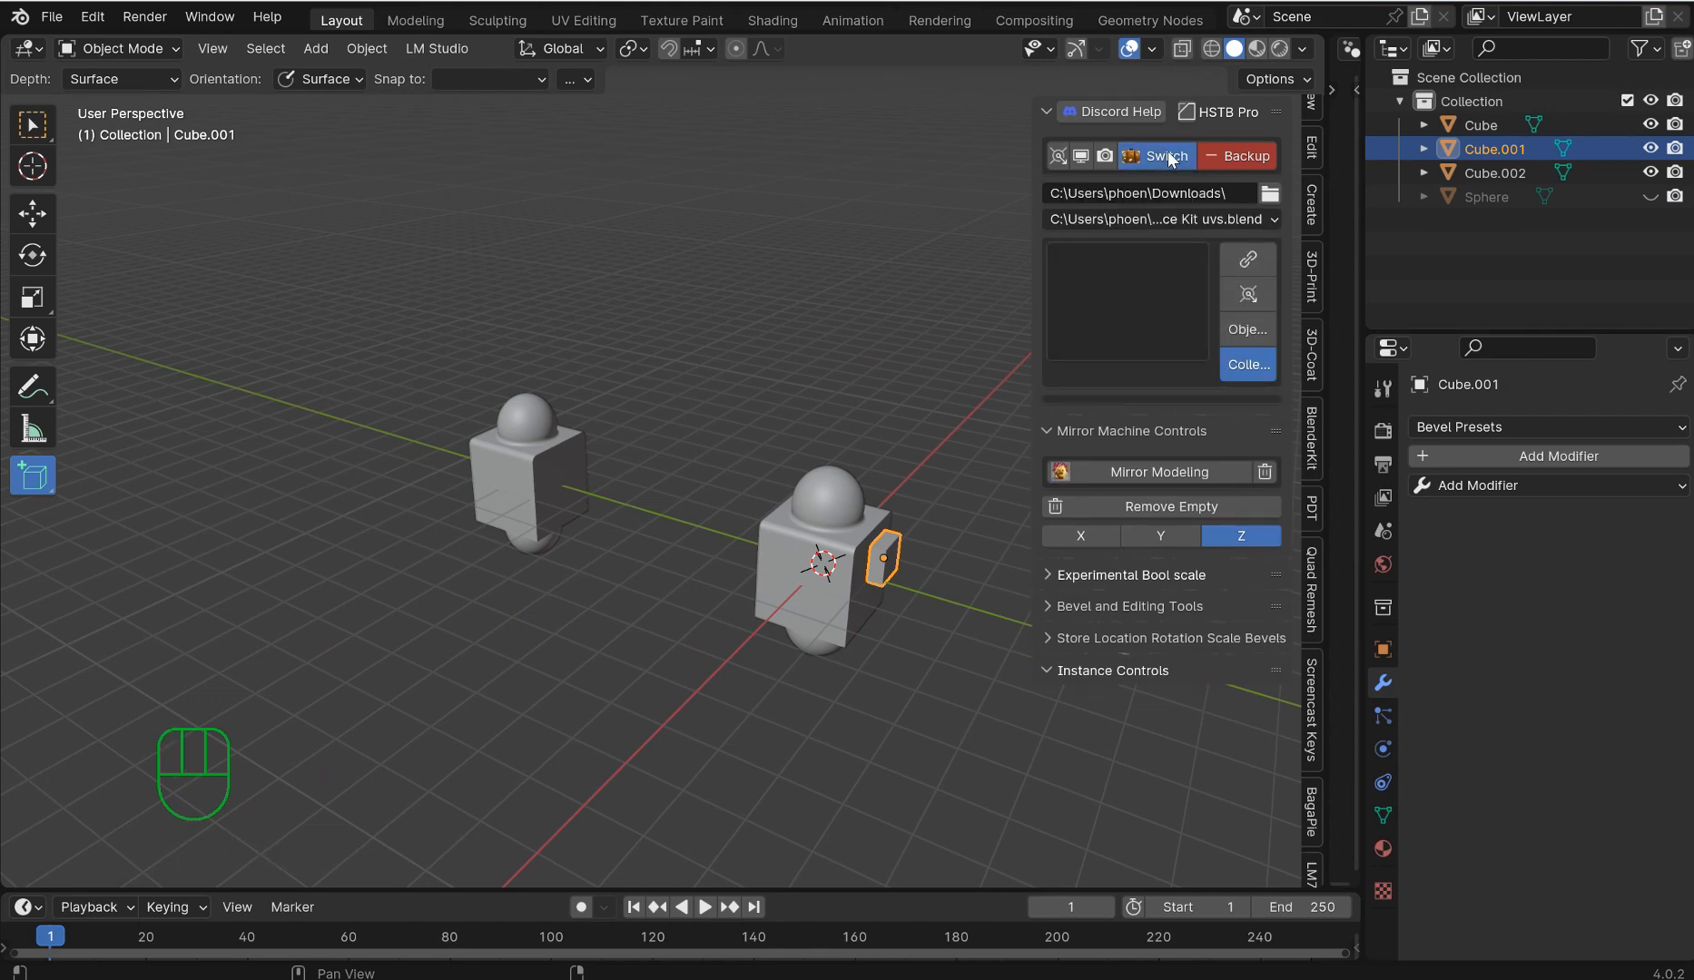
{"action": "left_click", "coordinate": [1167, 156]}
{"action": "left_click", "coordinate": [1170, 197]}
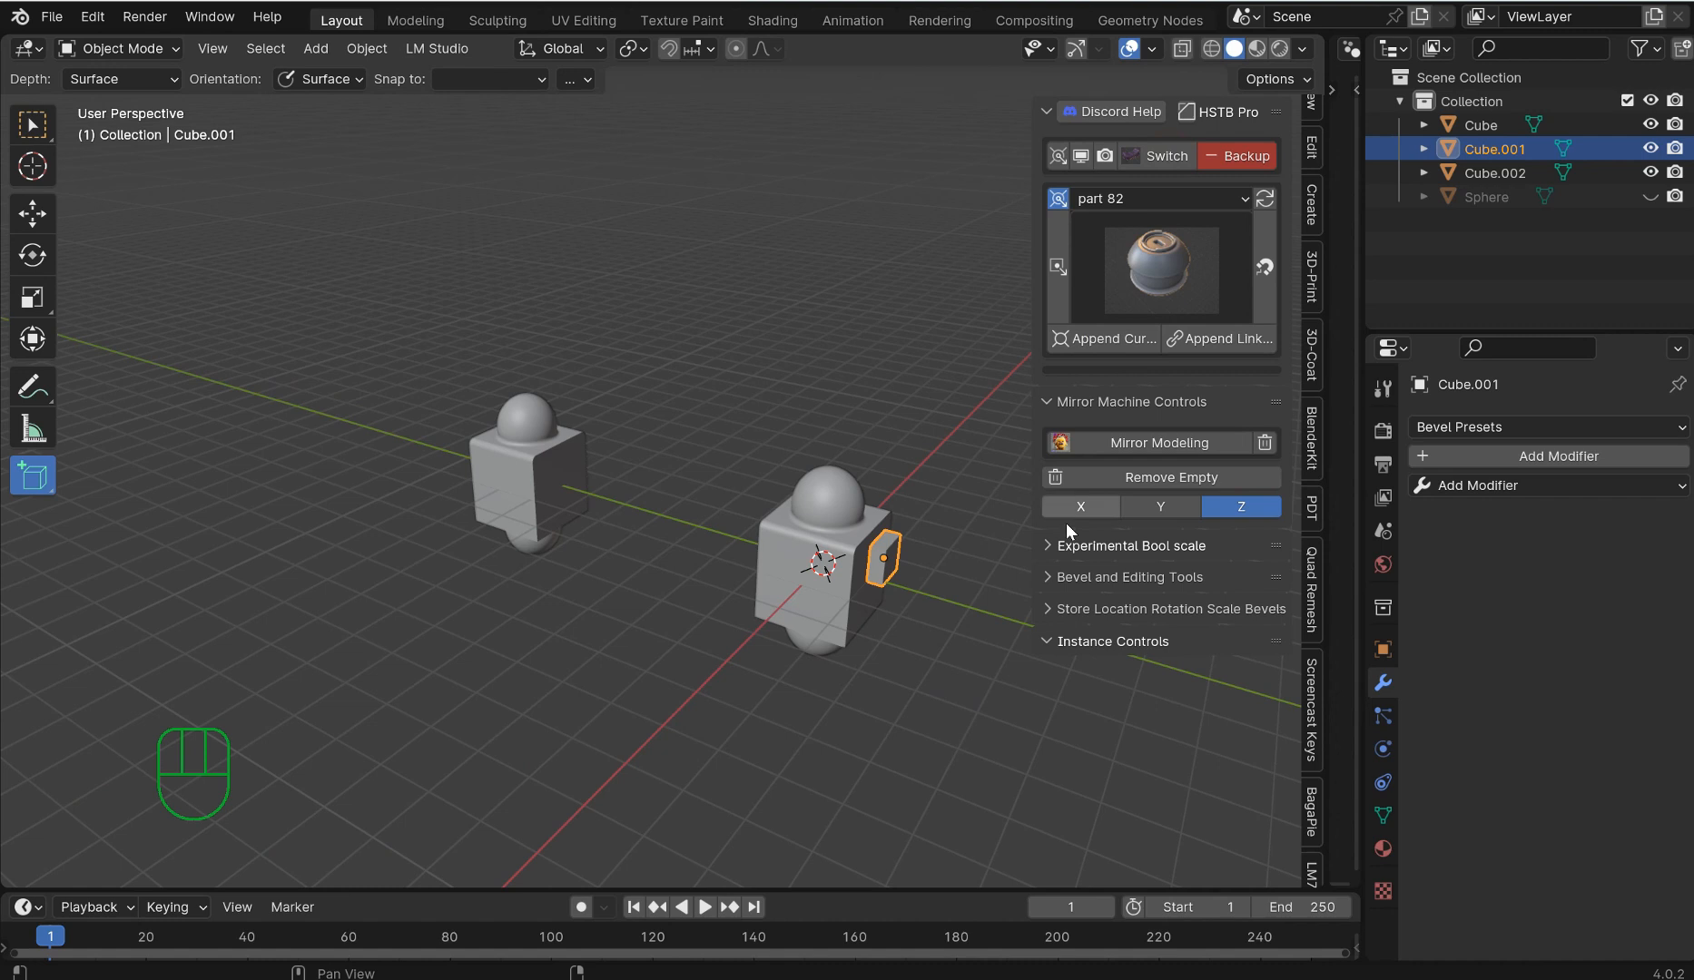
Examine the Experimental Bool scale settings and the HSTB mirror pie menu.
{"action": "left_click", "coordinate": [1052, 545]}
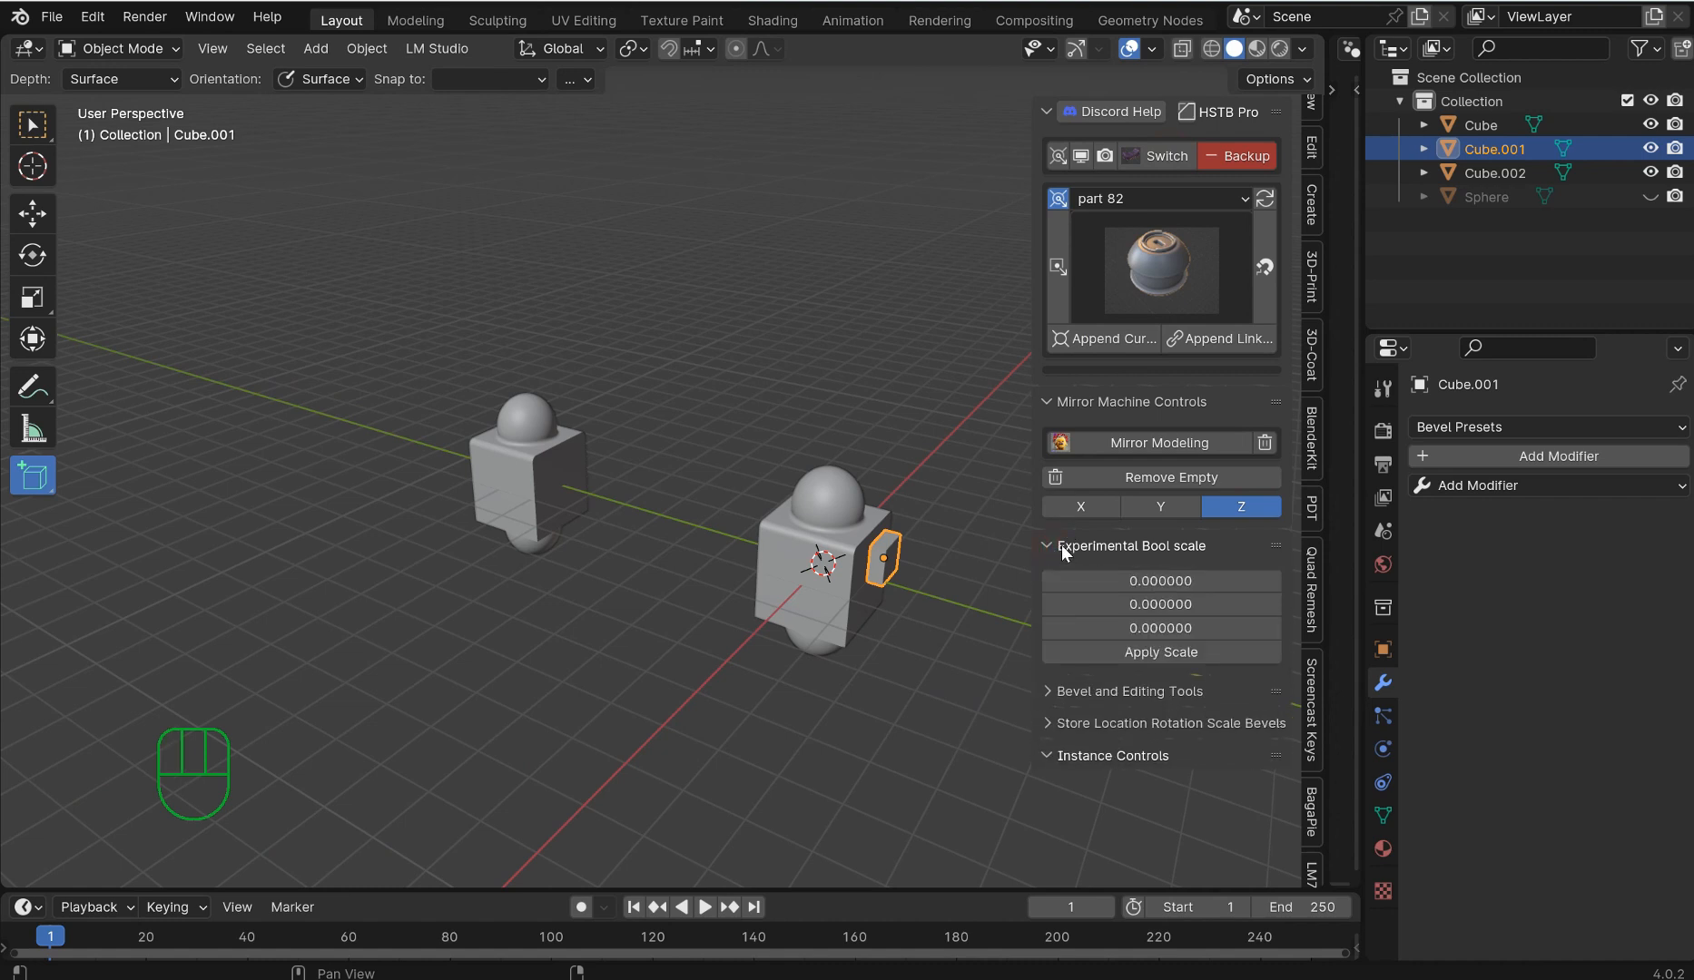
{"action": "key", "text": "d"}
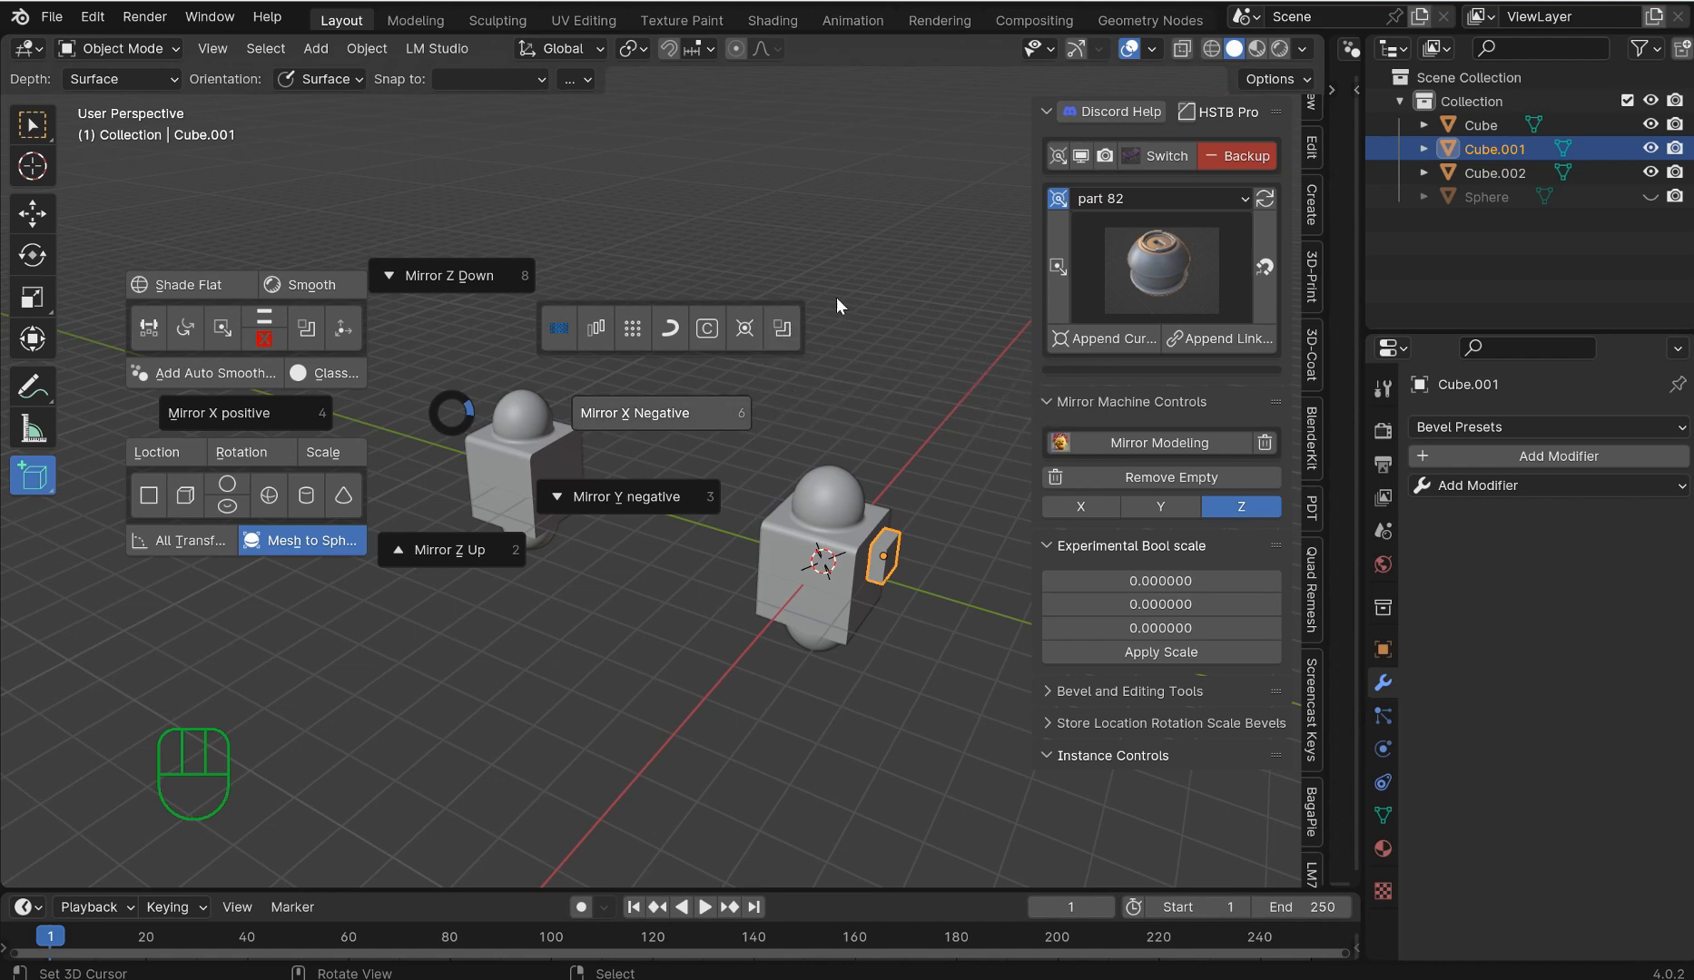
{"action": "key", "text": "Escape"}
{"action": "middle_click_drag", "start_coordinate": [980, 616], "coordinate": [996, 637]}
{"action": "scroll", "coordinate": [902, 581], "scroll_direction": "up", "scroll_amount": 3}
{"action": "left_click", "coordinate": [1045, 544]}
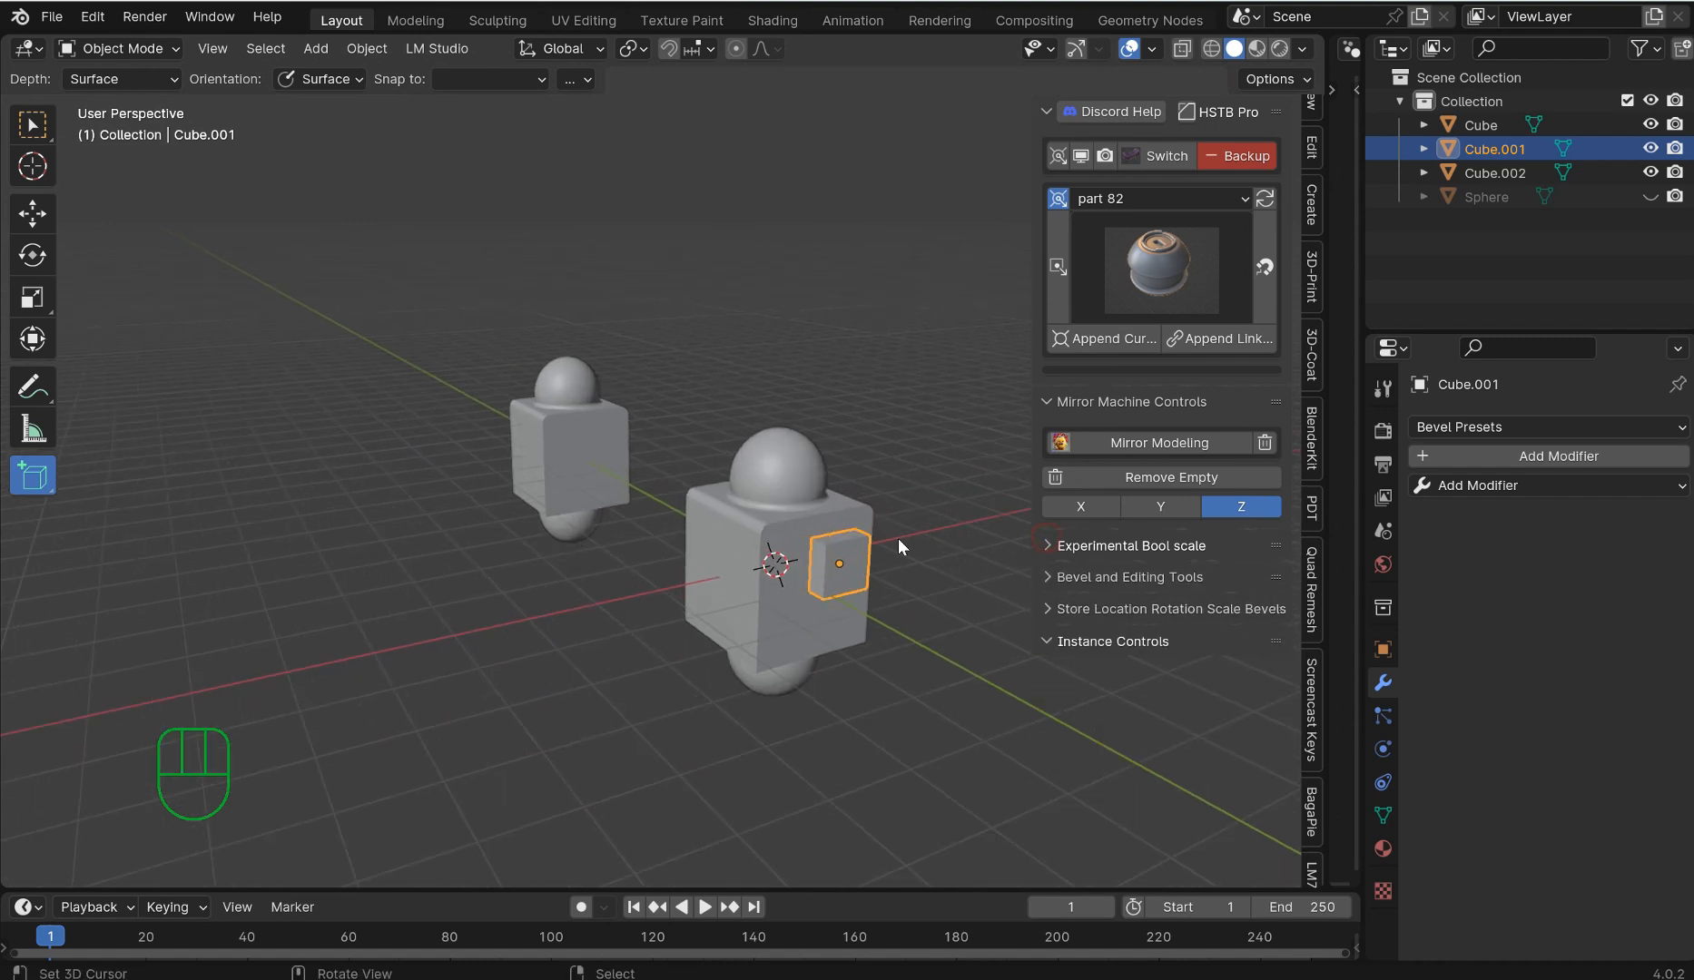
Show the HSTB Bevel and Editing Tools and add global bevels to all visible objects.
{"action": "middle_click_drag", "start_coordinate": [939, 538], "coordinate": [1003, 610]}
{"action": "left_click", "coordinate": [1046, 578]}
{"action": "scroll", "coordinate": [1151, 676], "scroll_direction": "down", "scroll_amount": 1}
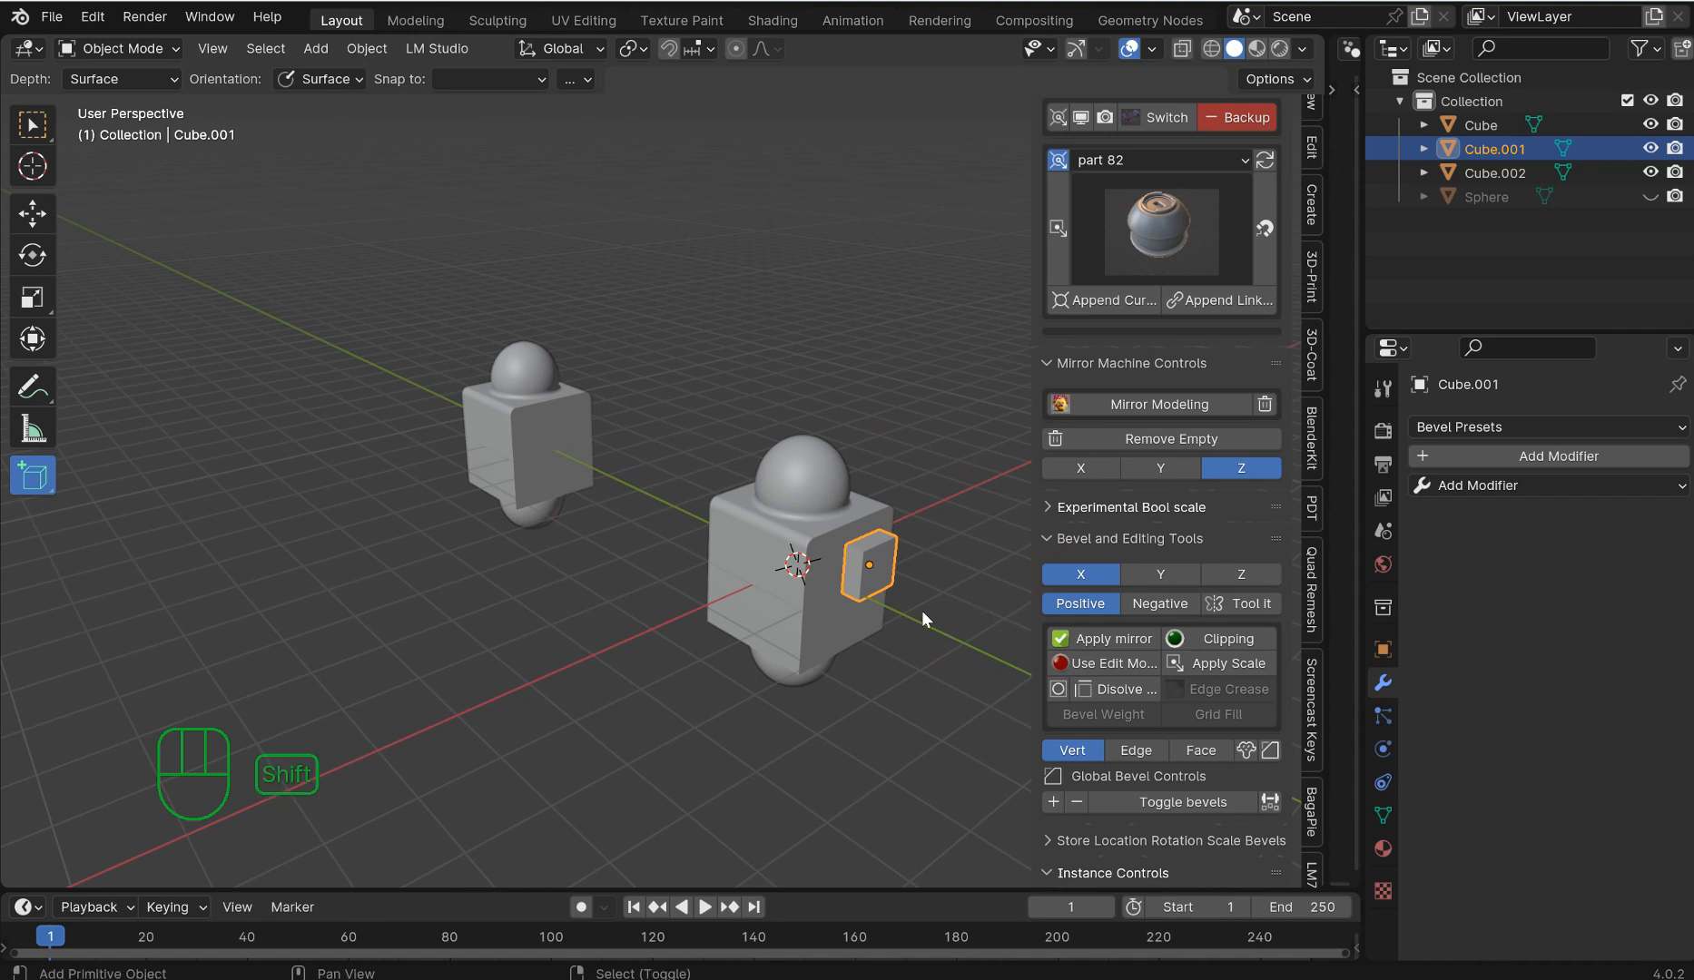
{"action": "middle_click_drag", "start_coordinate": [933, 624], "coordinate": [894, 558], "text": "shift"}
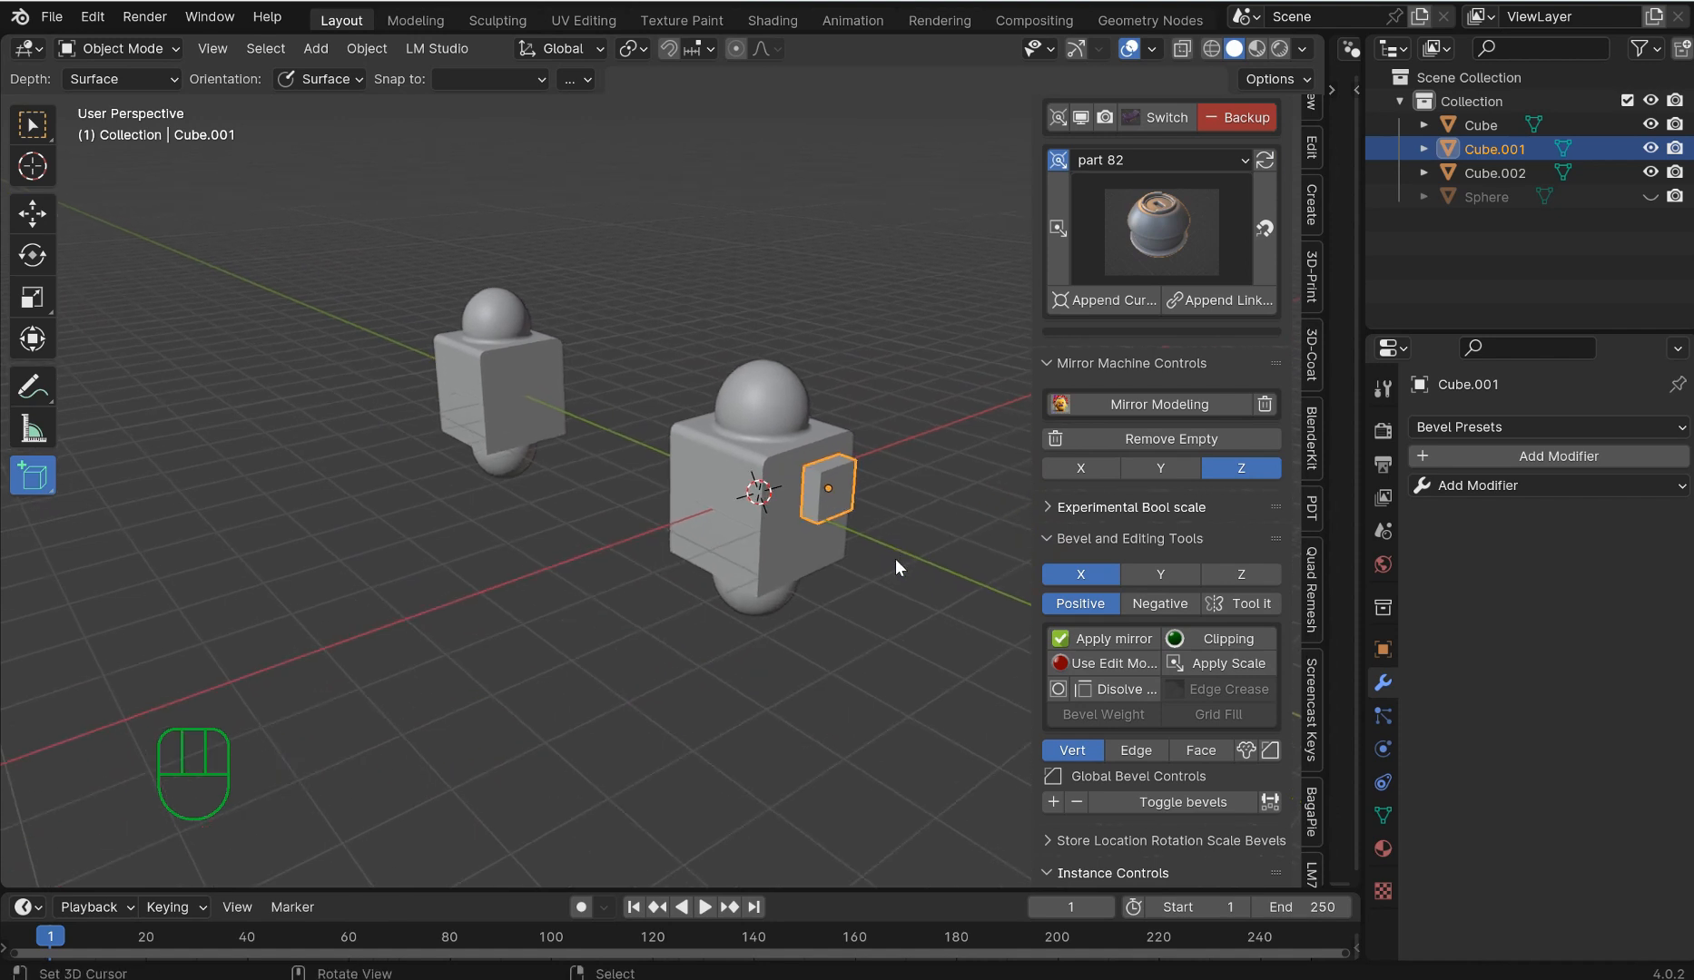
{"action": "left_click", "coordinate": [1050, 802]}
{"action": "scroll", "coordinate": [911, 608], "scroll_direction": "up", "scroll_amount": 3}
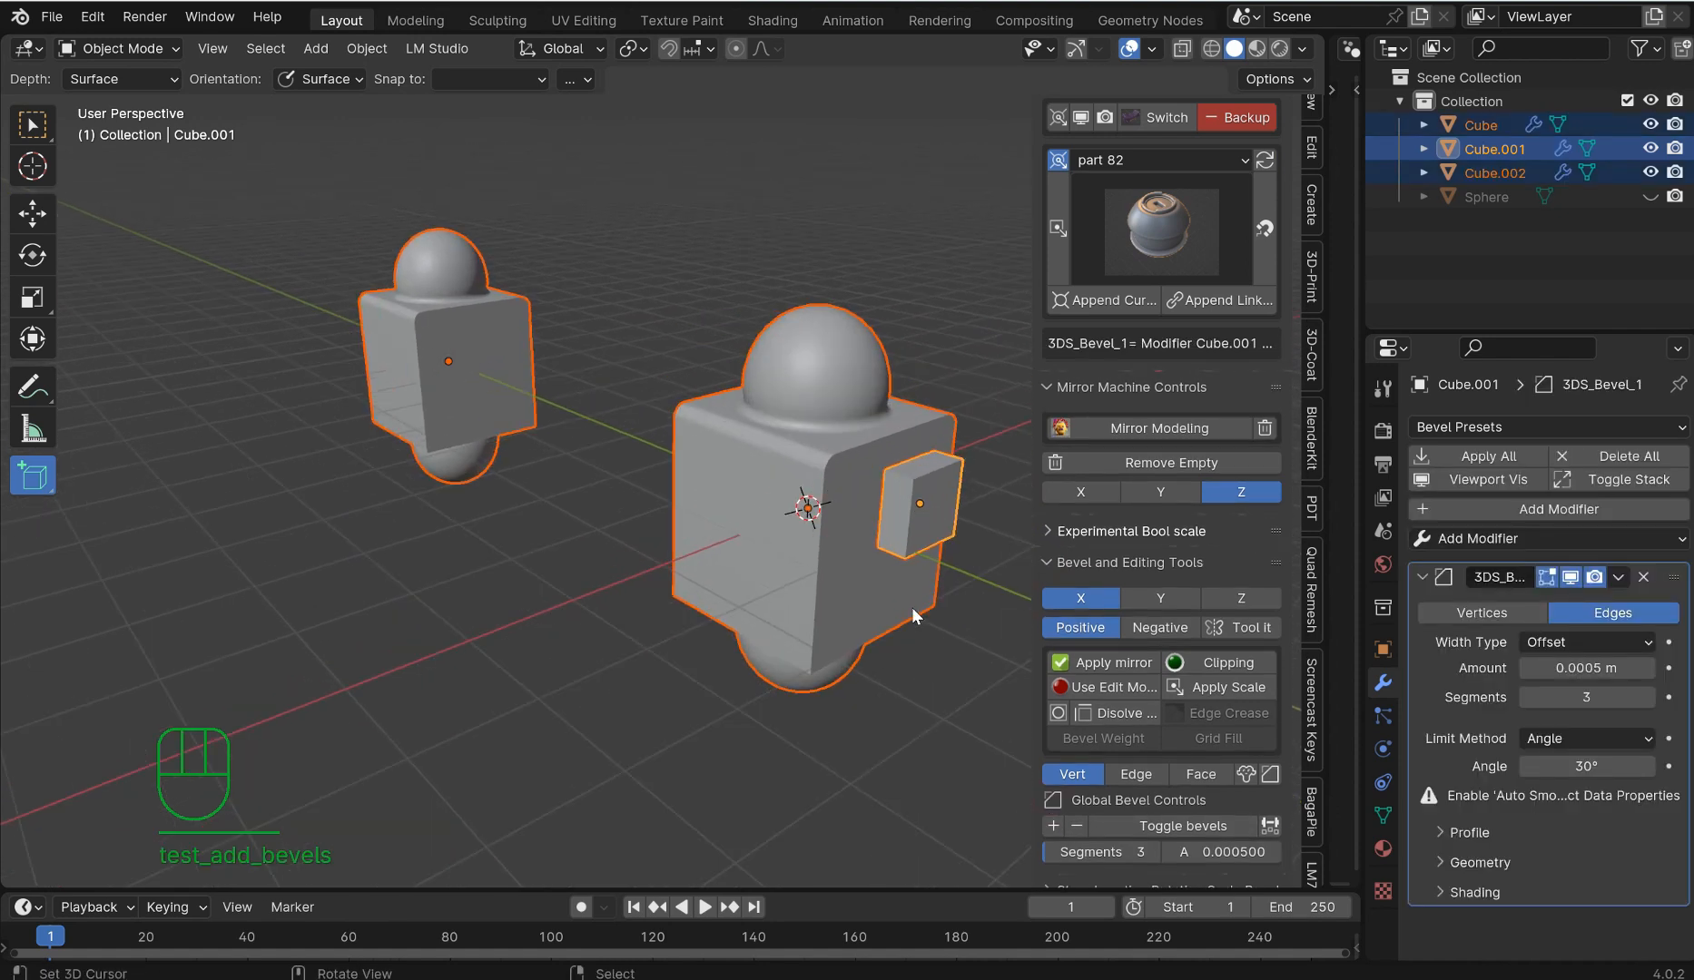
Set the global bevel amount to 0.0365 and toggle the bevels off and on.
{"action": "left_click_drag", "start_coordinate": [1207, 852], "coordinate": [1287, 852], "text": "shift"}
{"action": "left_click", "coordinate": [1153, 829]}
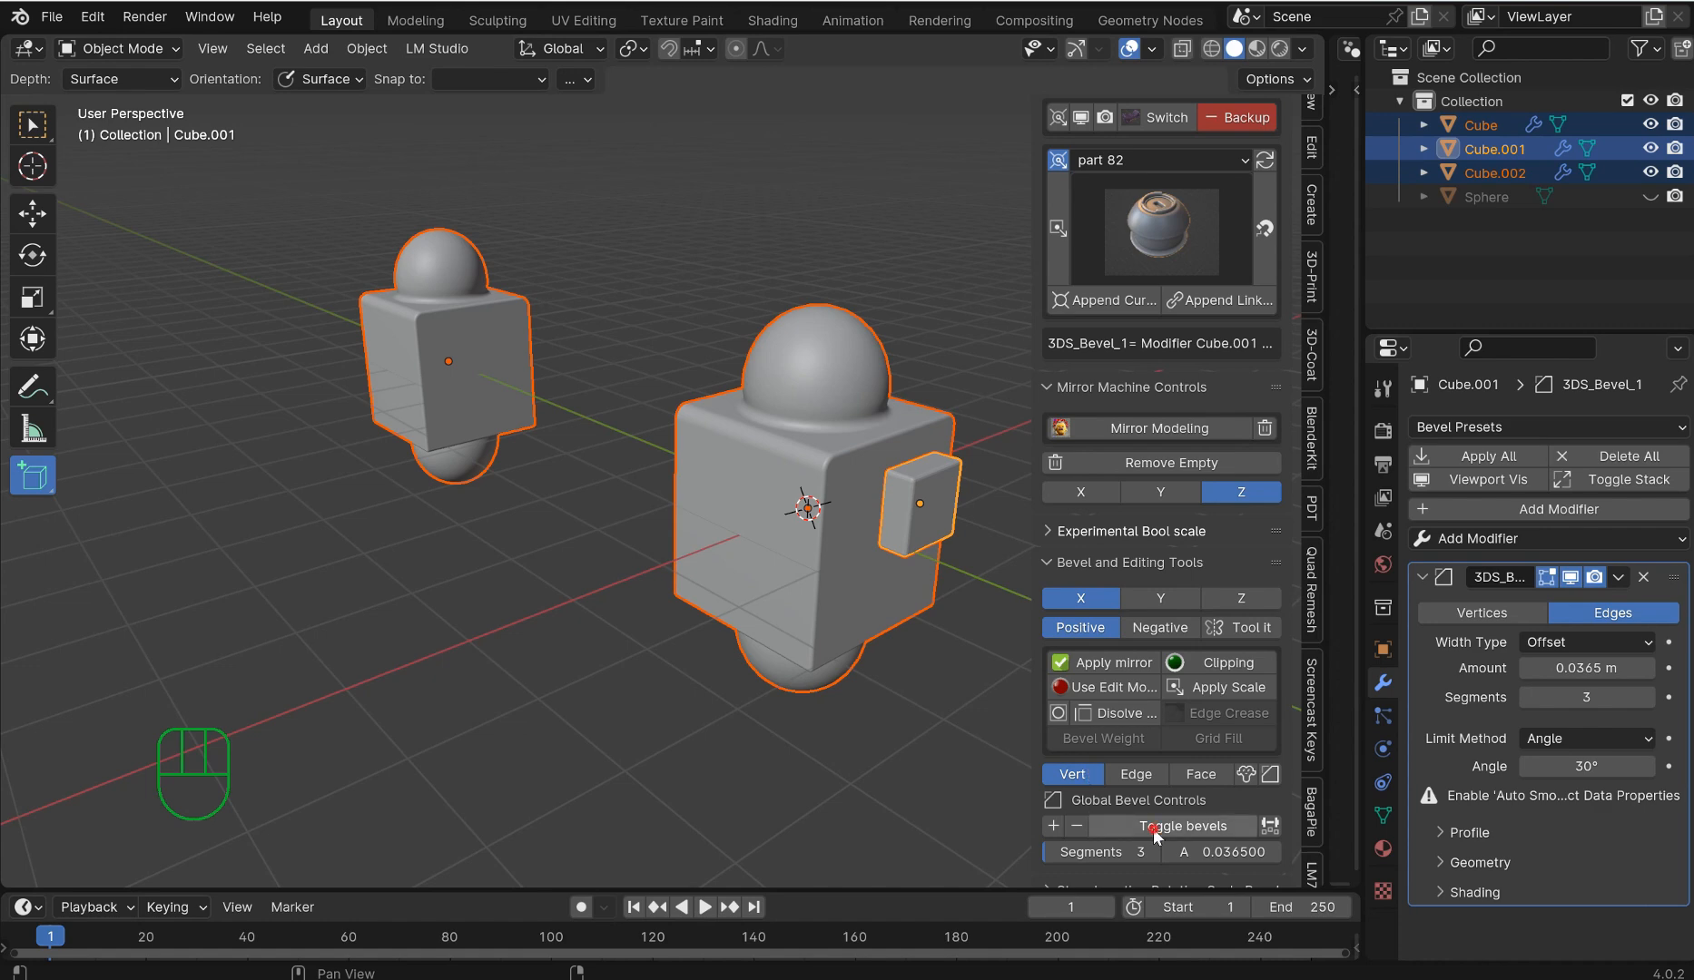
{"action": "left_click", "coordinate": [1152, 829]}
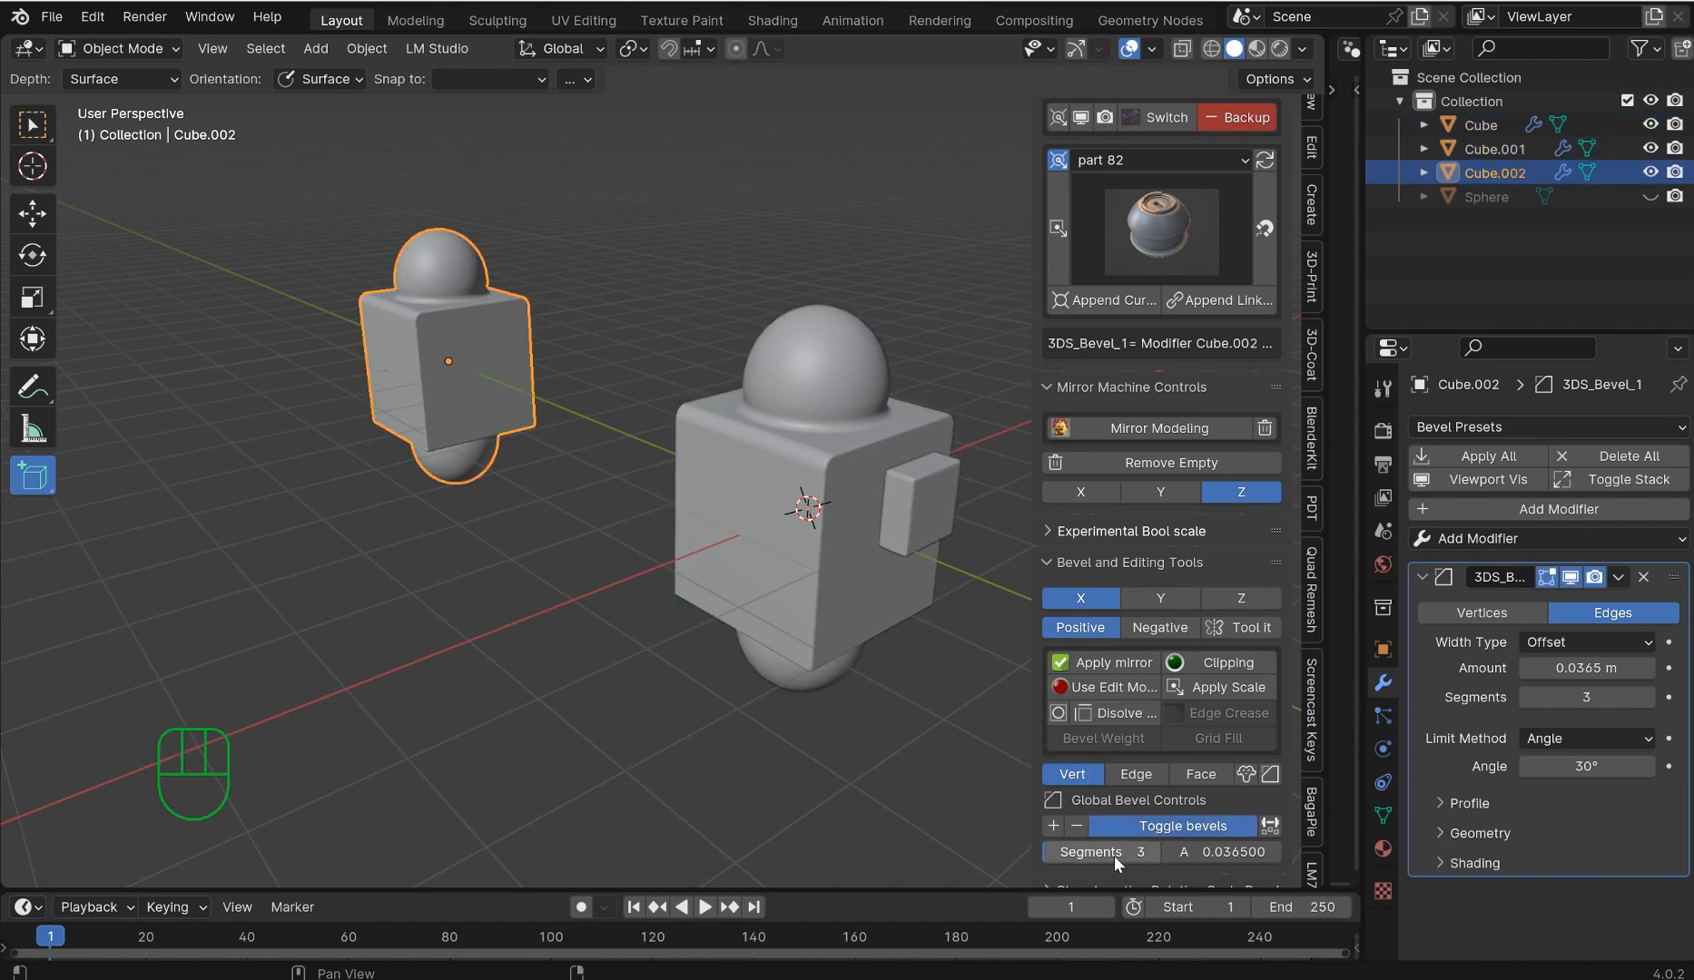
In wireframe shading, set the global bevels to 2 segments and an amount of 0.0575.
{"action": "key", "text": "shift+z"}
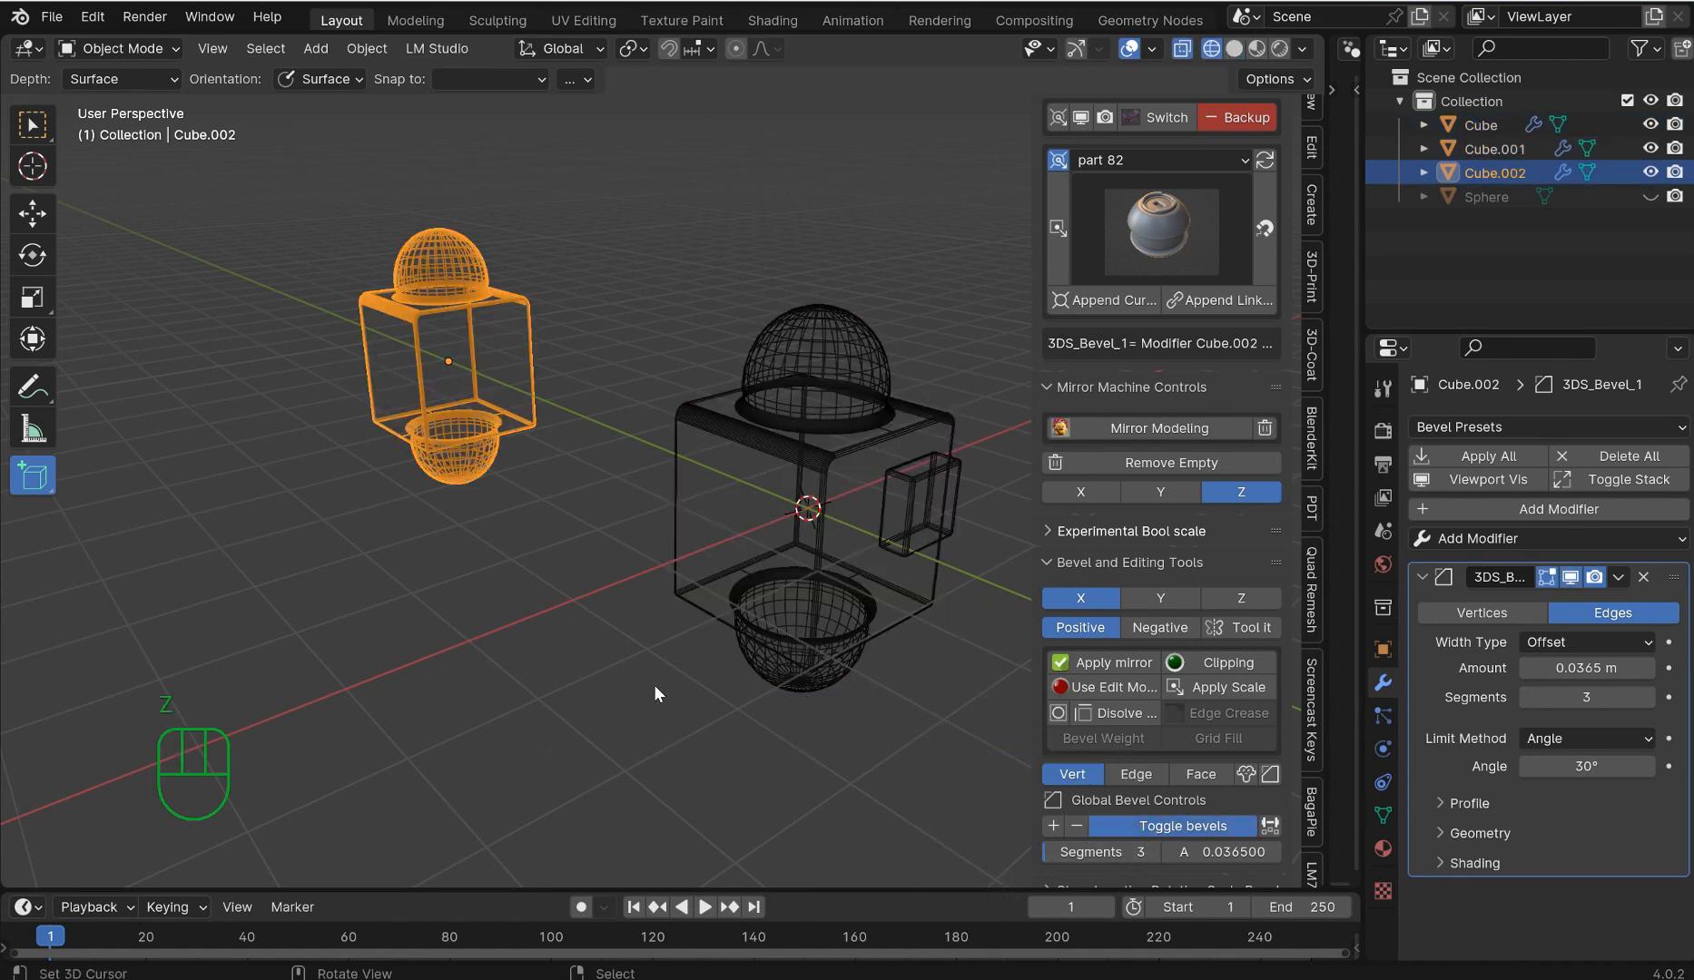
{"action": "left_click_drag", "start_coordinate": [1116, 851], "coordinate": [1103, 852], "text": "shift"}
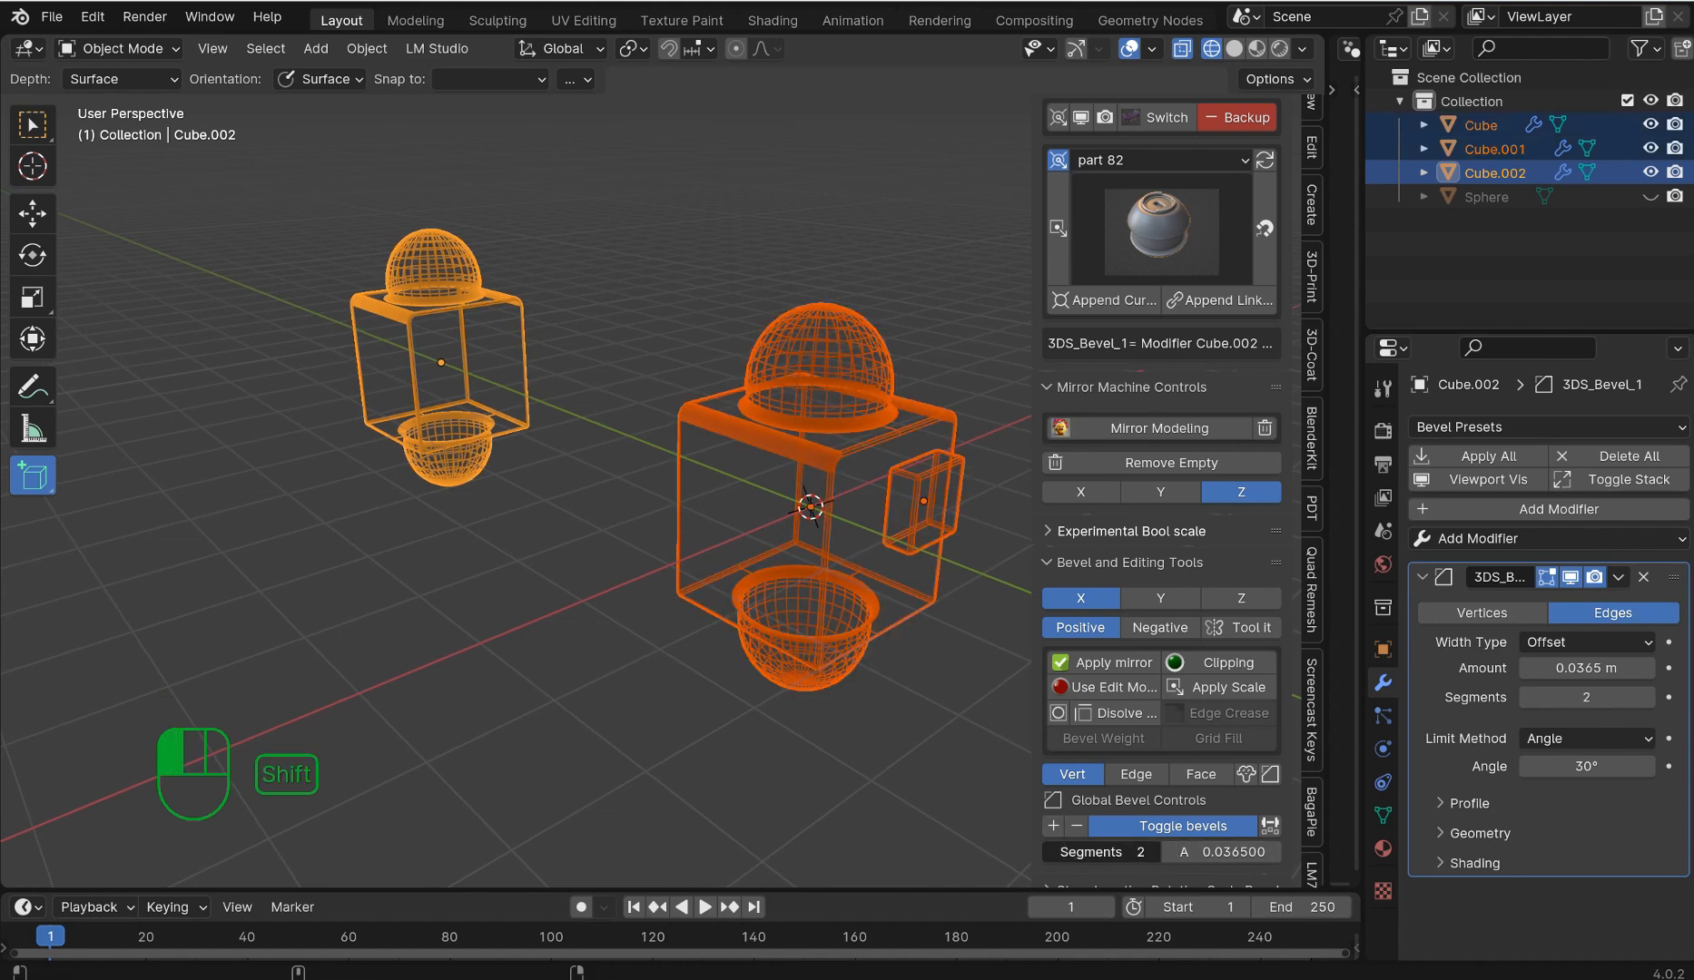
{"action": "left_click_drag", "start_coordinate": [1221, 852], "coordinate": [1312, 852], "text": "shift"}
{"action": "left_click_drag", "start_coordinate": [1221, 851], "coordinate": [1207, 851], "text": "shift"}
Check the bevelled objects' meshes in Edit Mode with solid shading and return to Object Mode.
{"action": "scroll", "coordinate": [1156, 821], "scroll_direction": "down", "scroll_amount": 1}
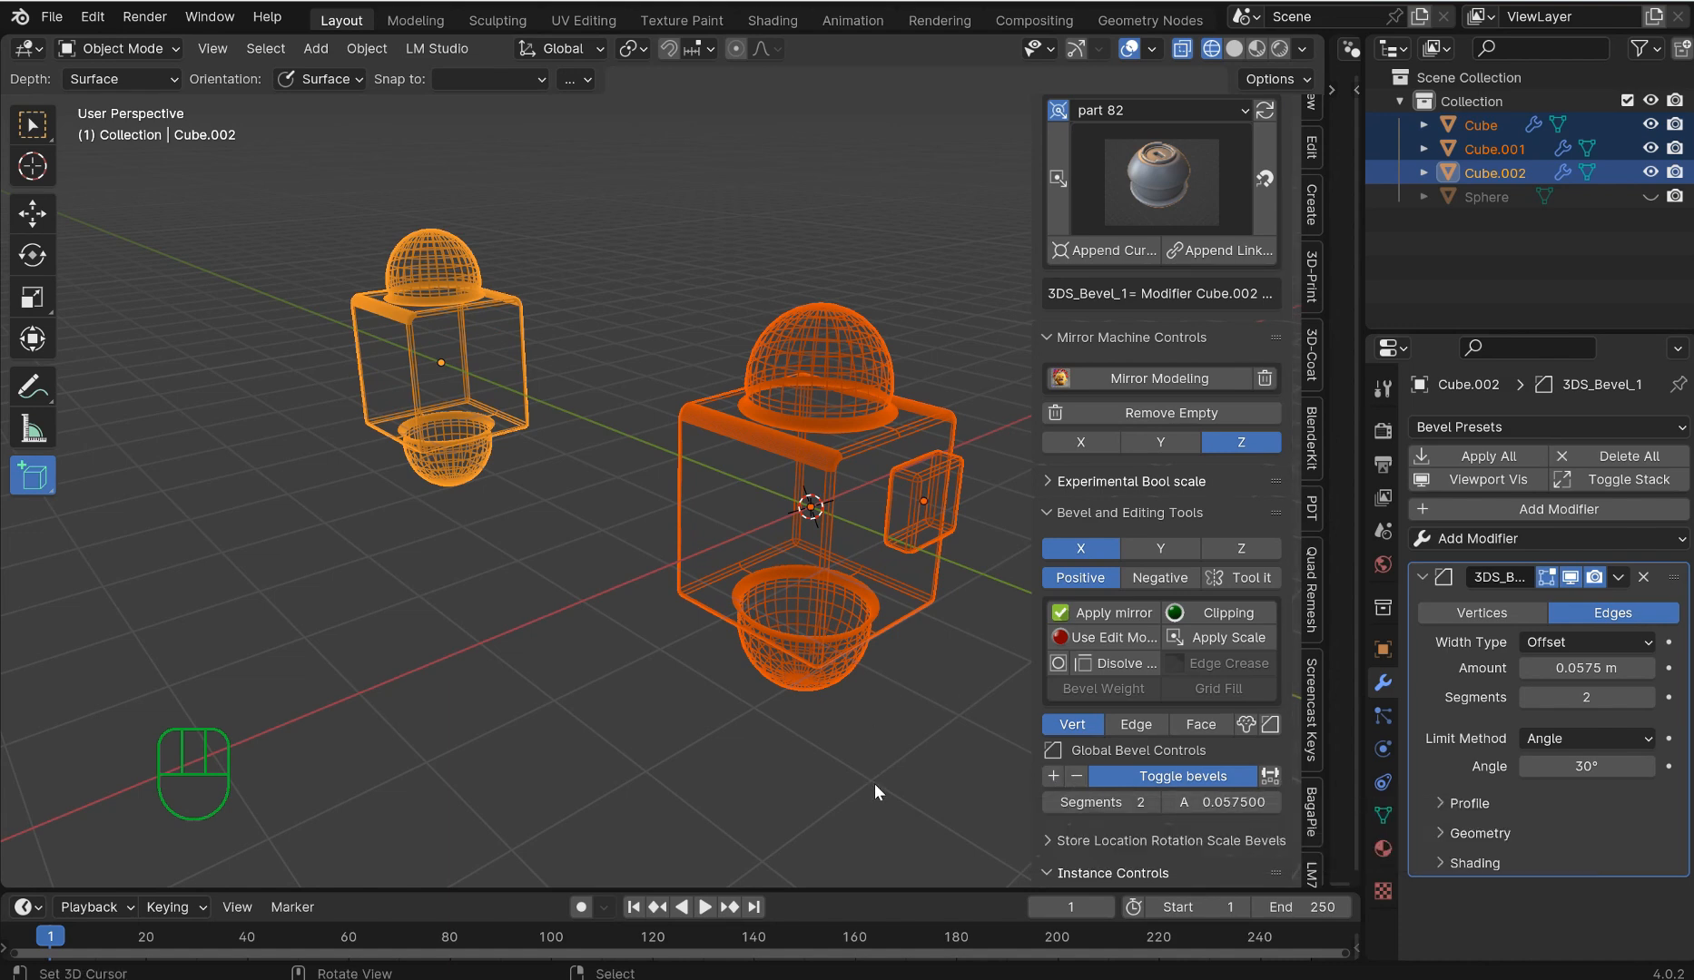
{"action": "key", "text": "Tab"}
{"action": "key", "text": "z"}
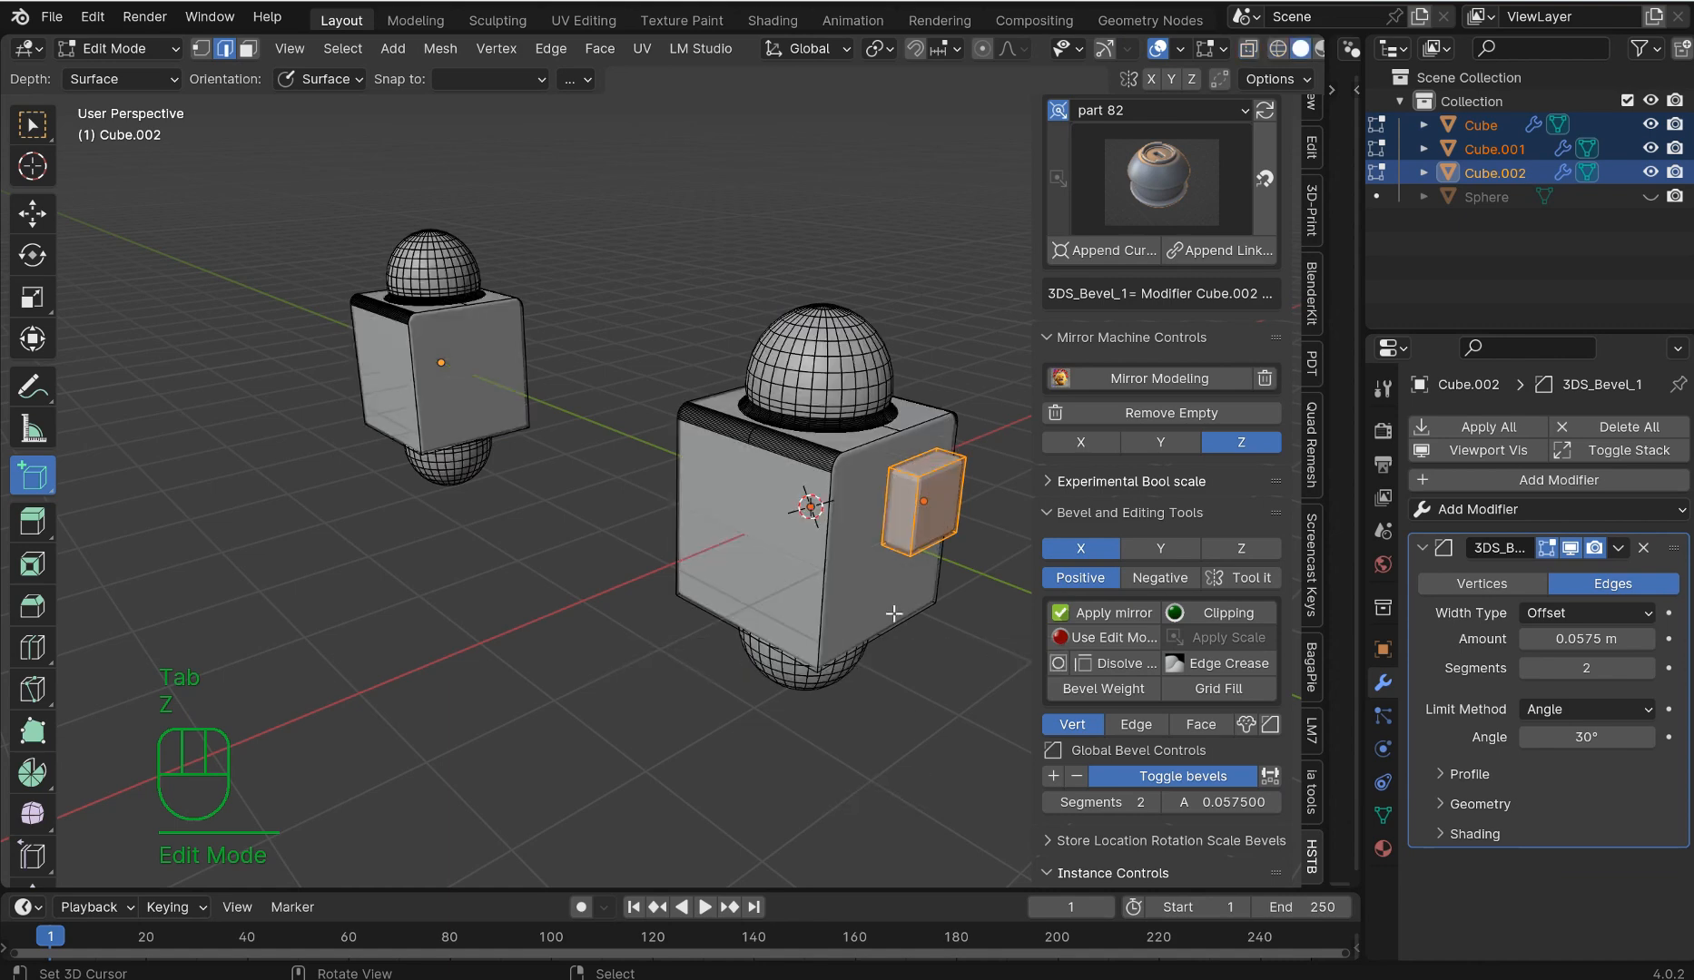
{"action": "key", "text": "Tab"}
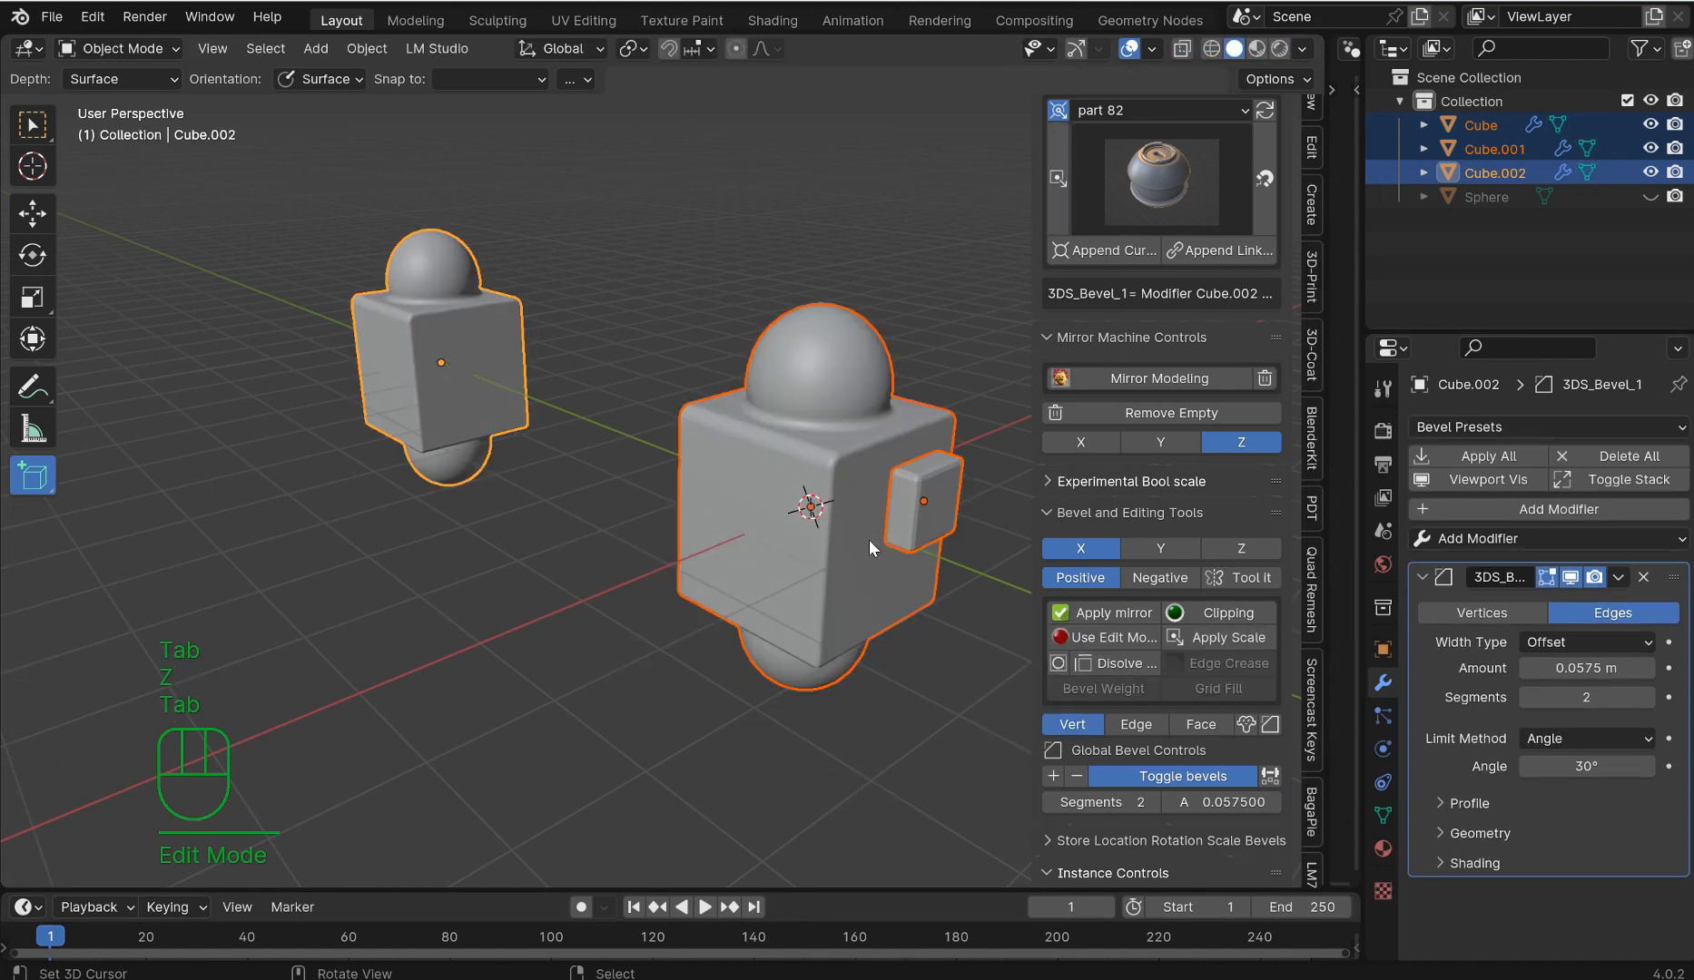
Select the small bevelled box and look over the HSTB pie menu's mirror and modelling options.
{"action": "left_click", "coordinate": [971, 470]}
{"action": "left_click", "coordinate": [926, 467]}
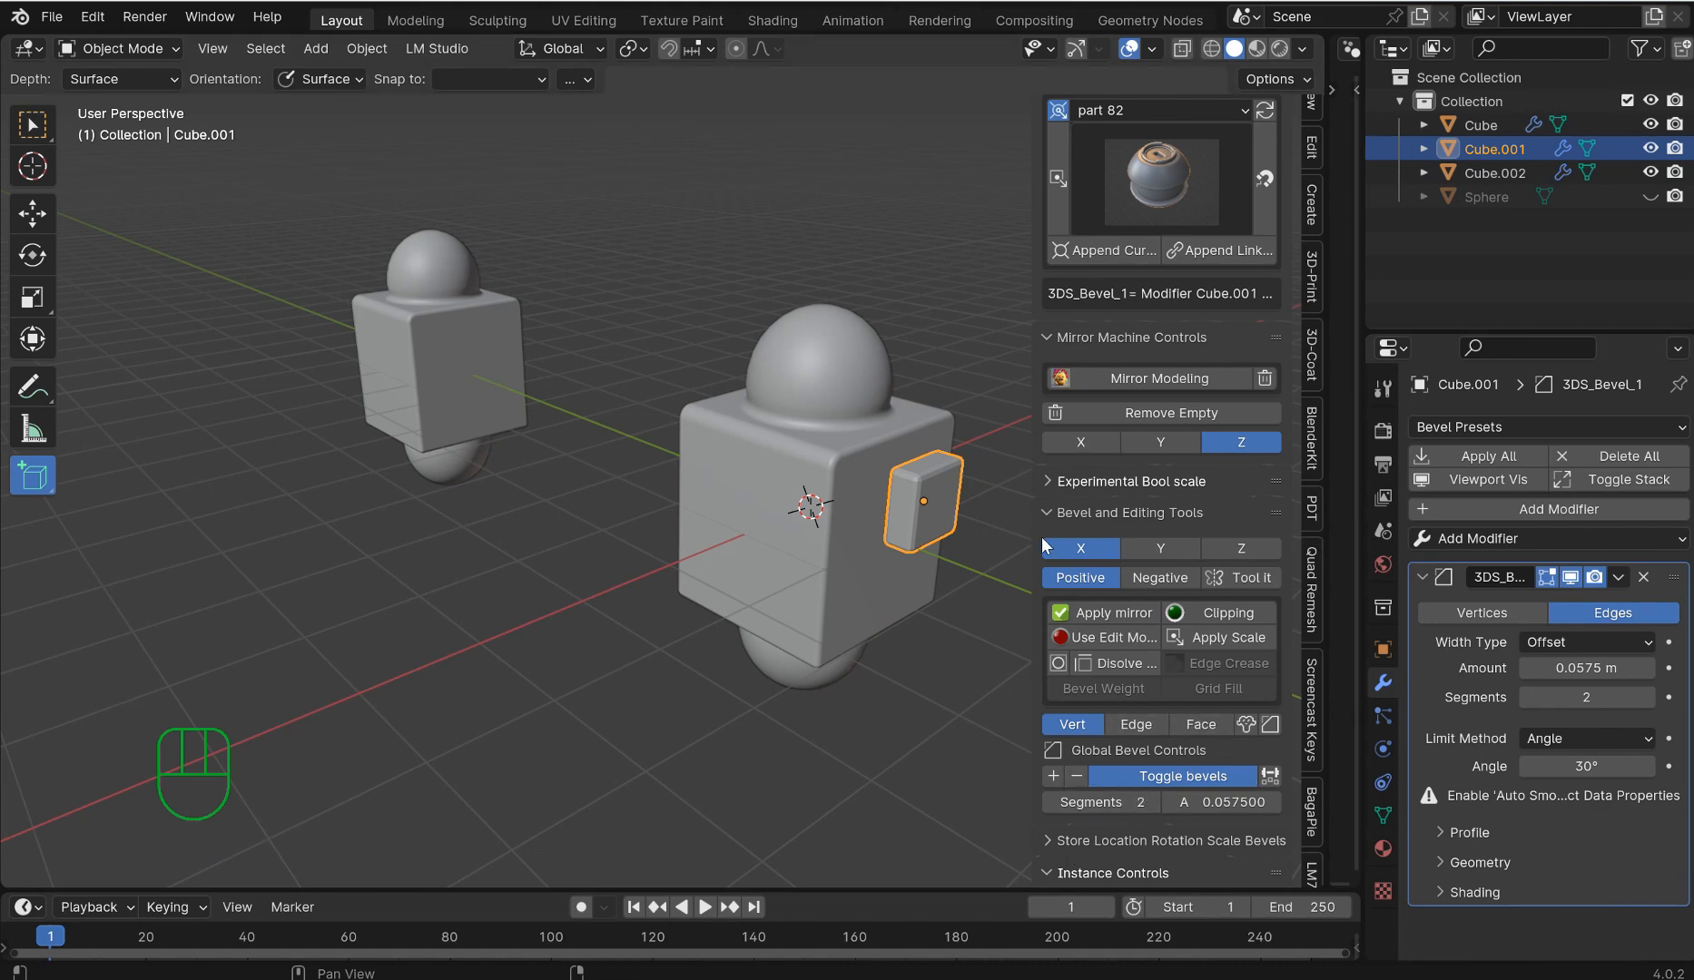
{"action": "middle_click_drag", "start_coordinate": [830, 344], "coordinate": [829, 341]}
{"action": "key", "text": "d"}
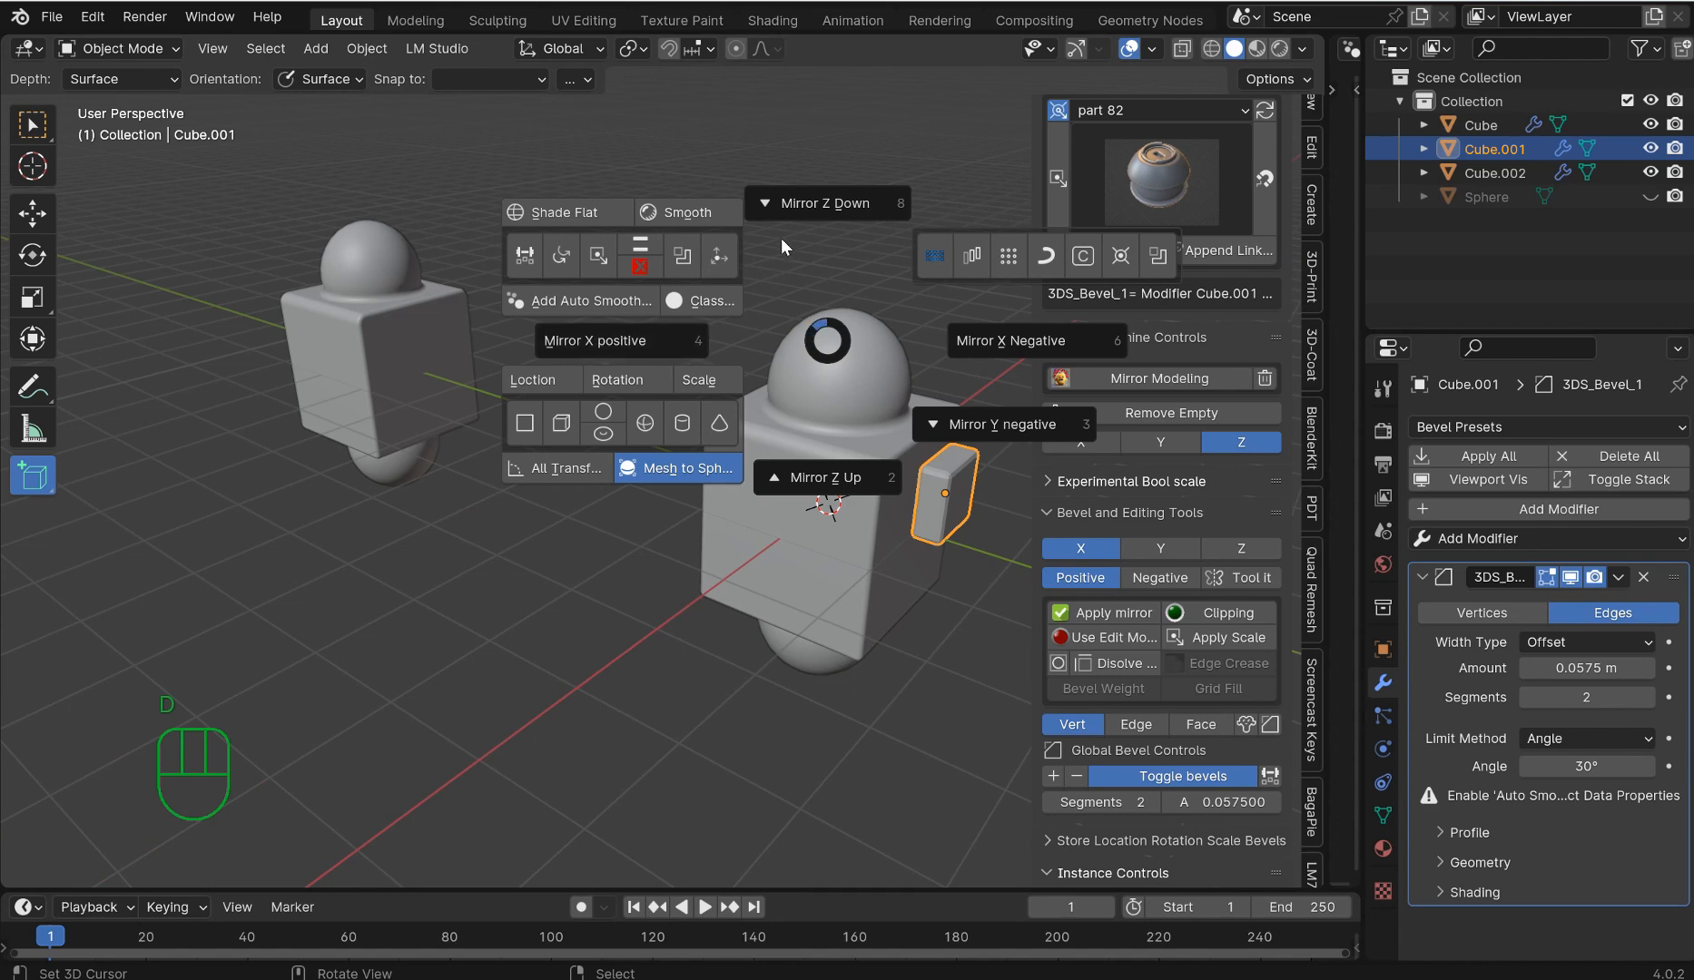
{"action": "key", "text": "Escape"}
{"action": "middle_click_drag", "start_coordinate": [842, 181], "coordinate": [782, 277]}
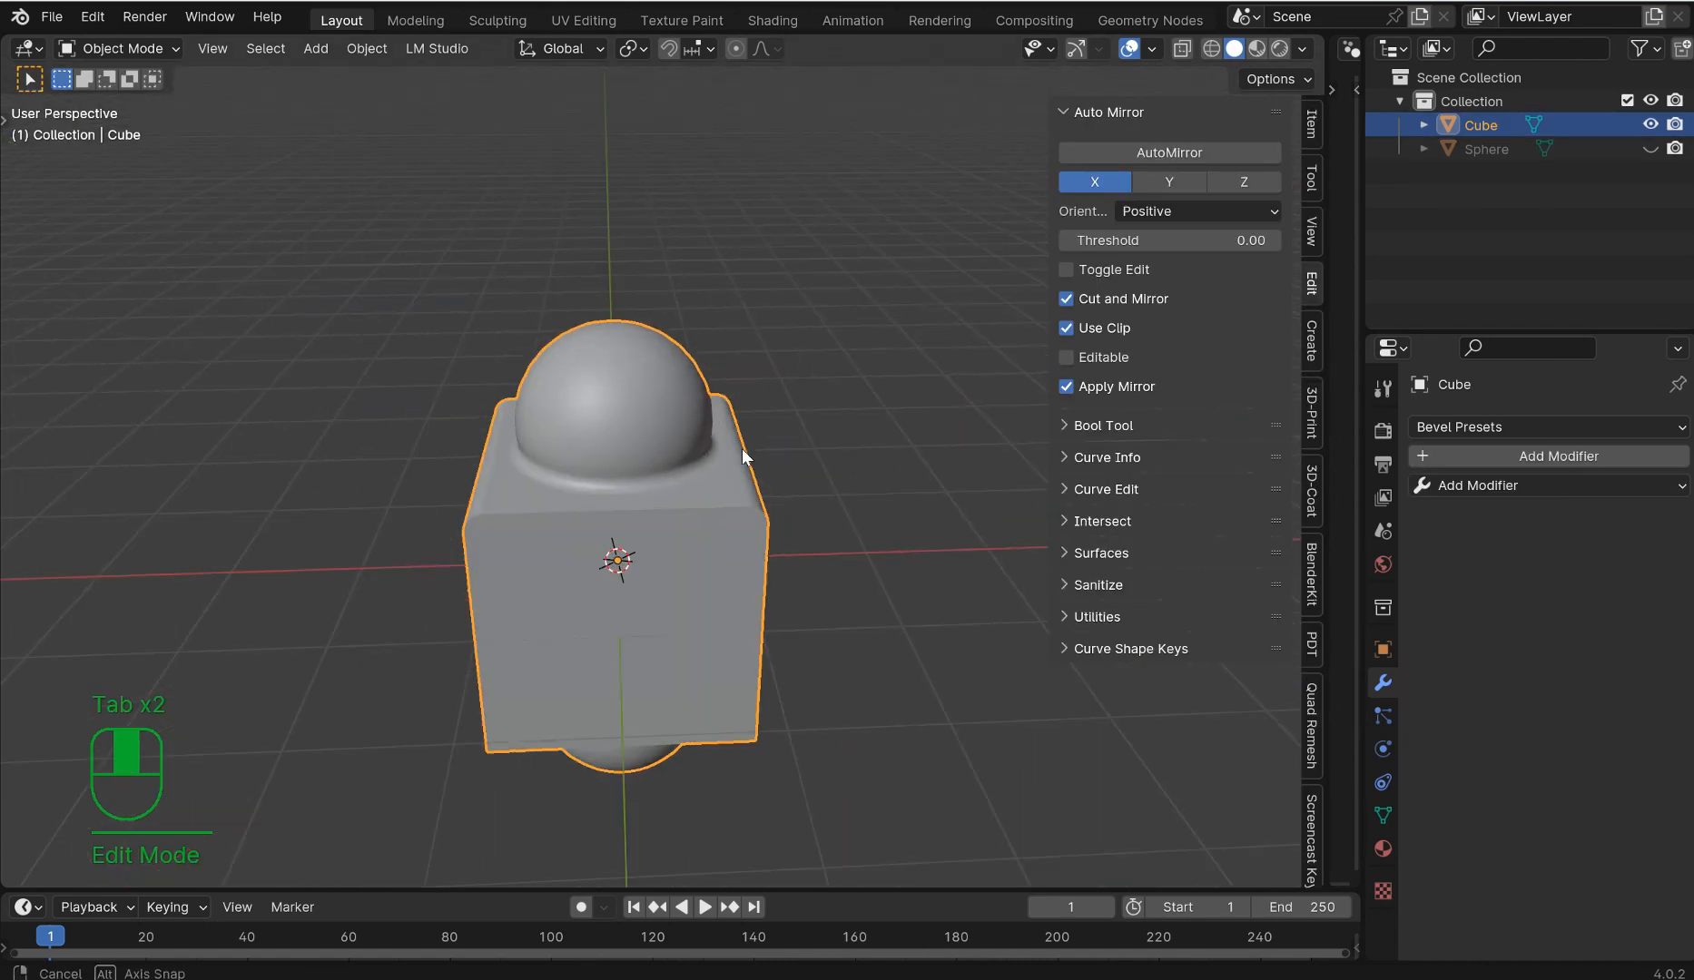
Scale the domed cube to about 0.56 along Z and inspect its flattened dome and rounded edges.
{"action": "middle_click_drag", "start_coordinate": [741, 448], "coordinate": [787, 460]}
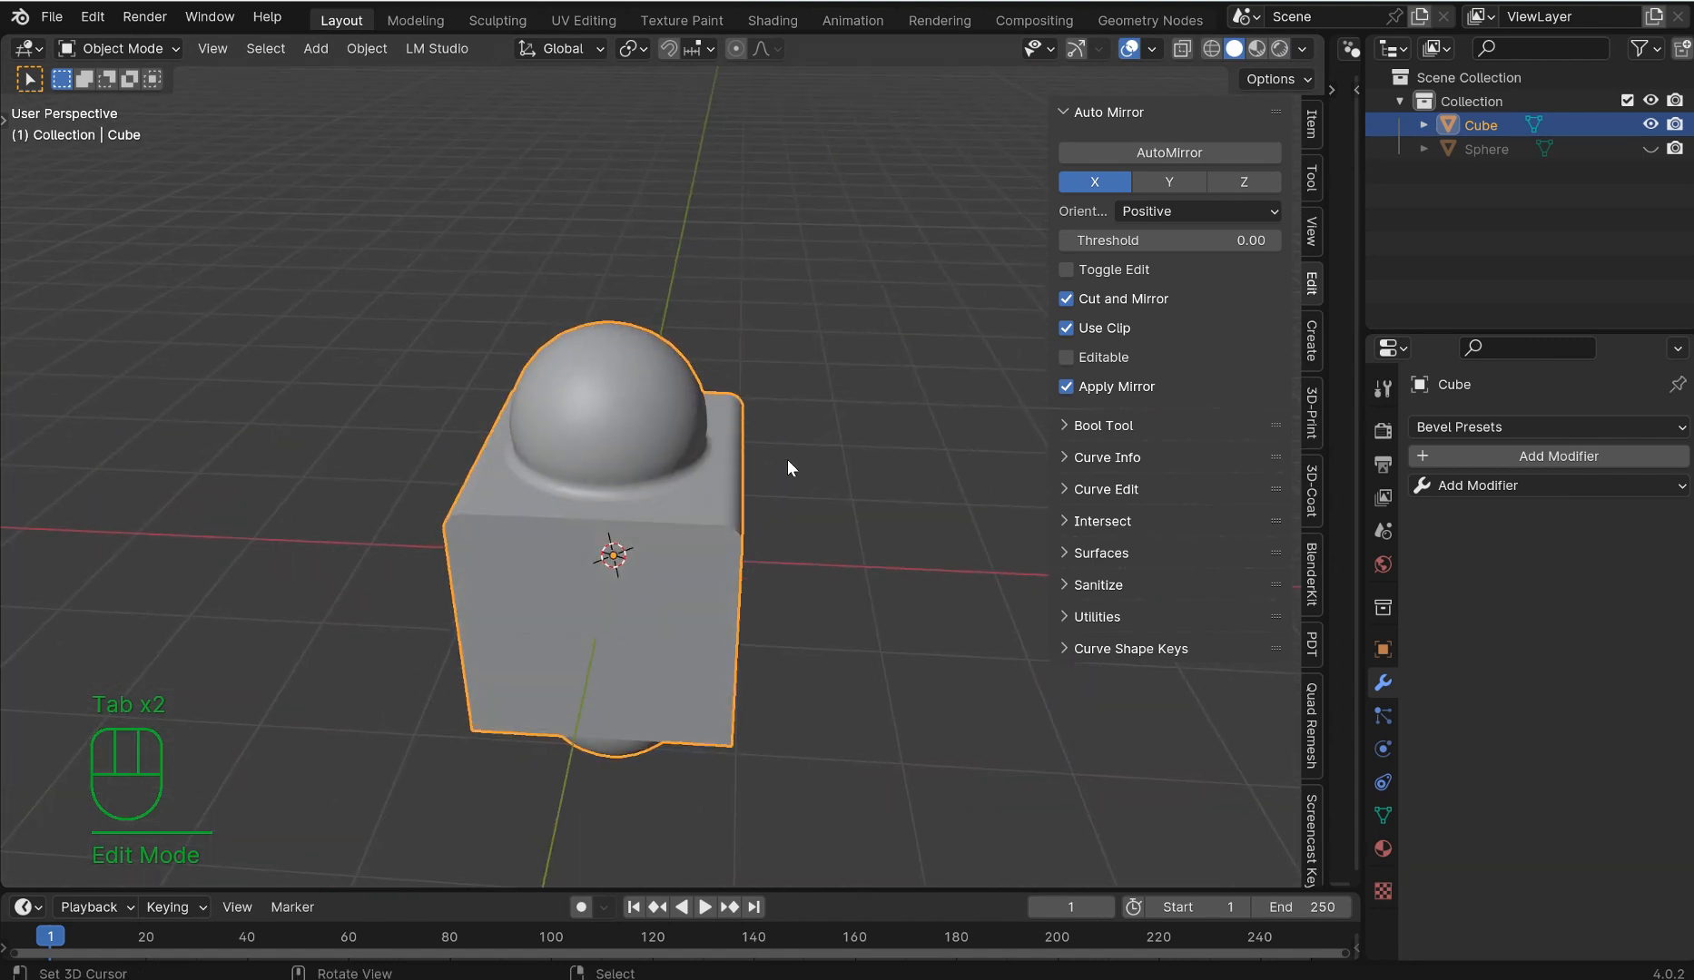
{"action": "key", "text": "s"}
{"action": "key", "text": "z"}
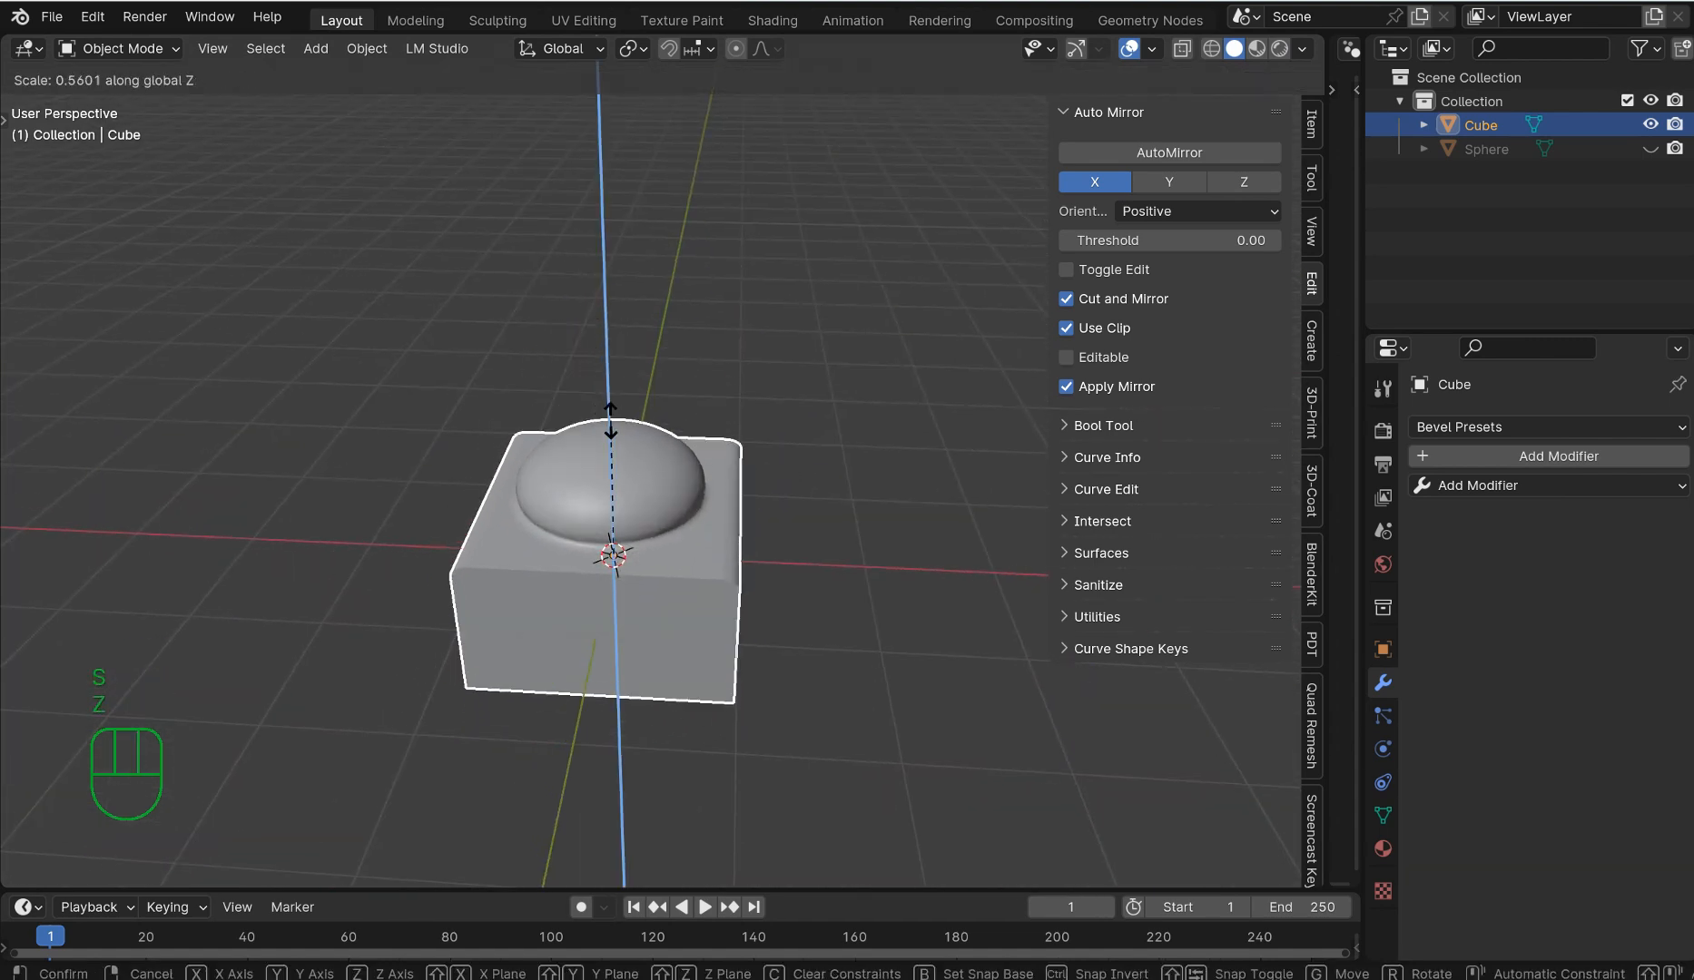
{"action": "left_click", "coordinate": [610, 413]}
{"action": "middle_click_drag", "start_coordinate": [680, 457], "coordinate": [820, 416]}
{"action": "middle_click_drag", "start_coordinate": [919, 446], "coordinate": [878, 393]}
{"action": "scroll", "coordinate": [878, 394], "scroll_direction": "up", "scroll_amount": 3}
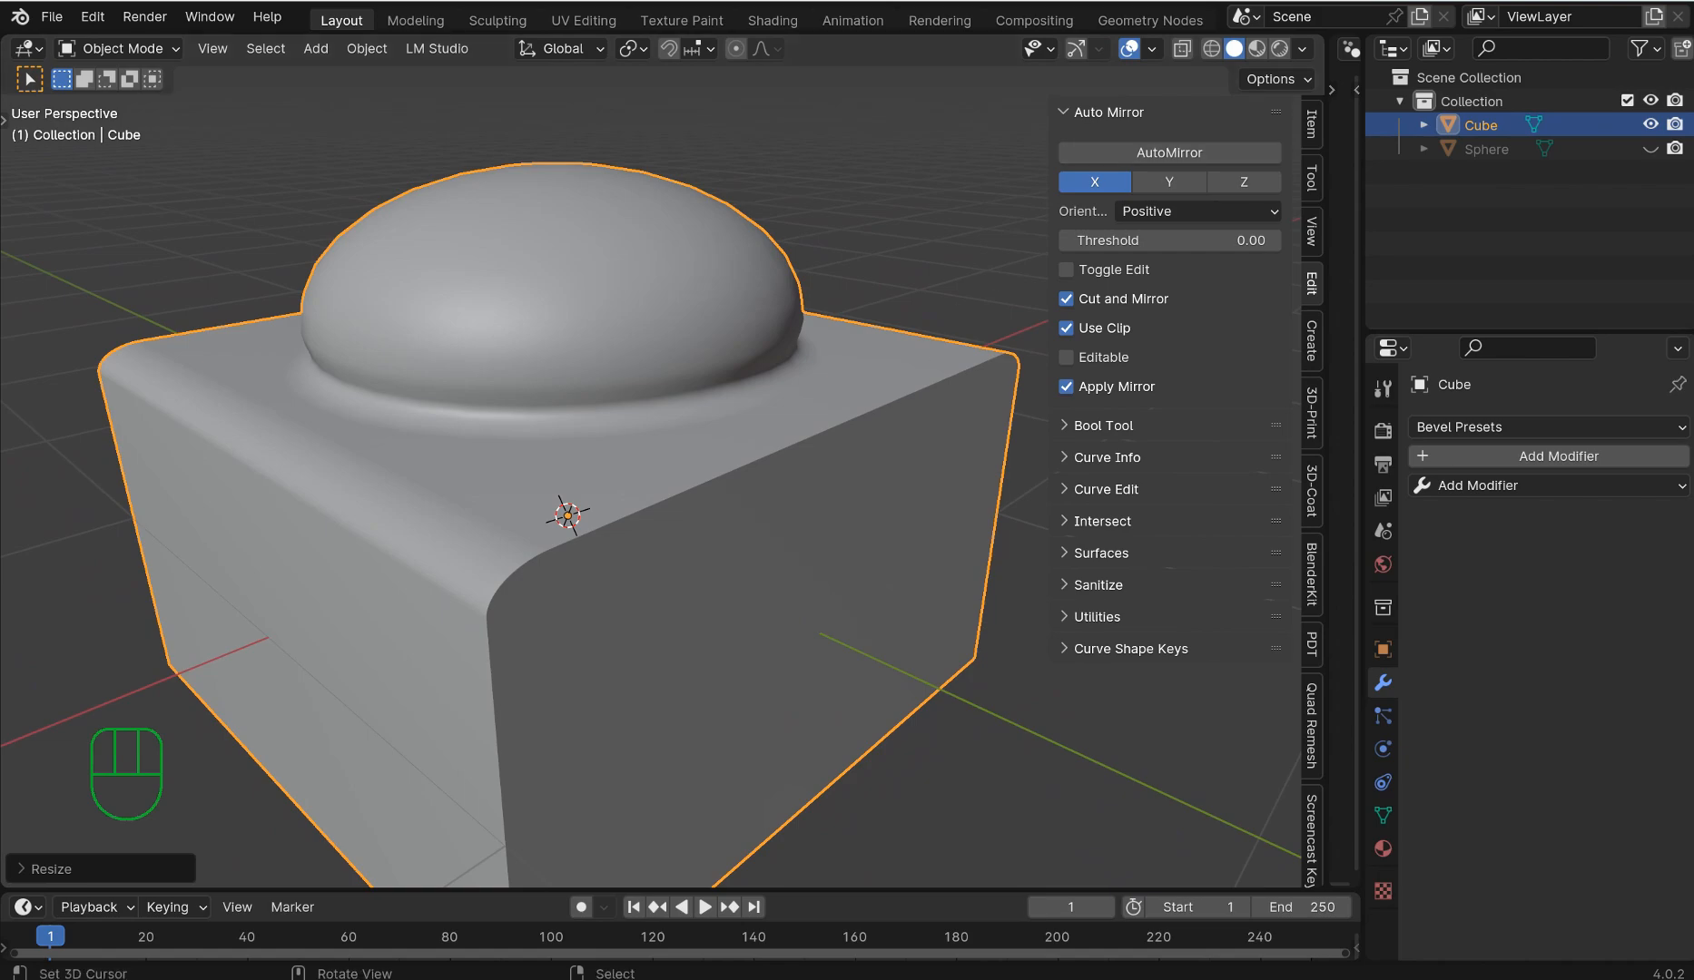